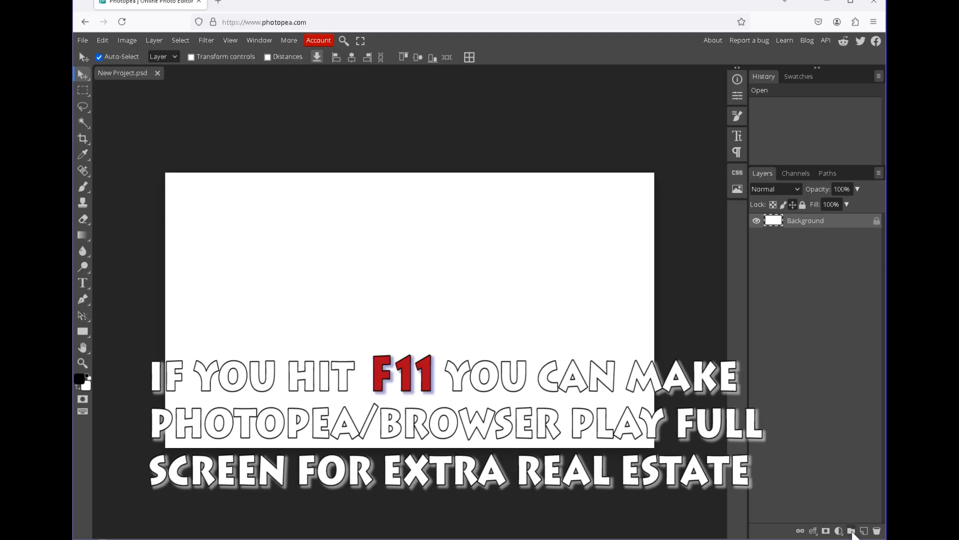
# Add a new layer folder containing an empty layer above the background.
pyautogui.click(851, 531)
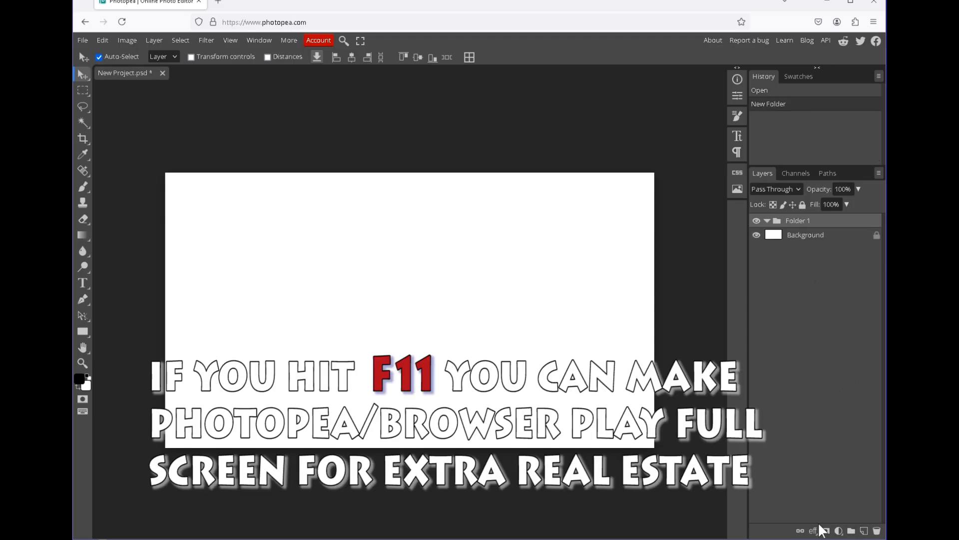
pyautogui.click(863, 530)
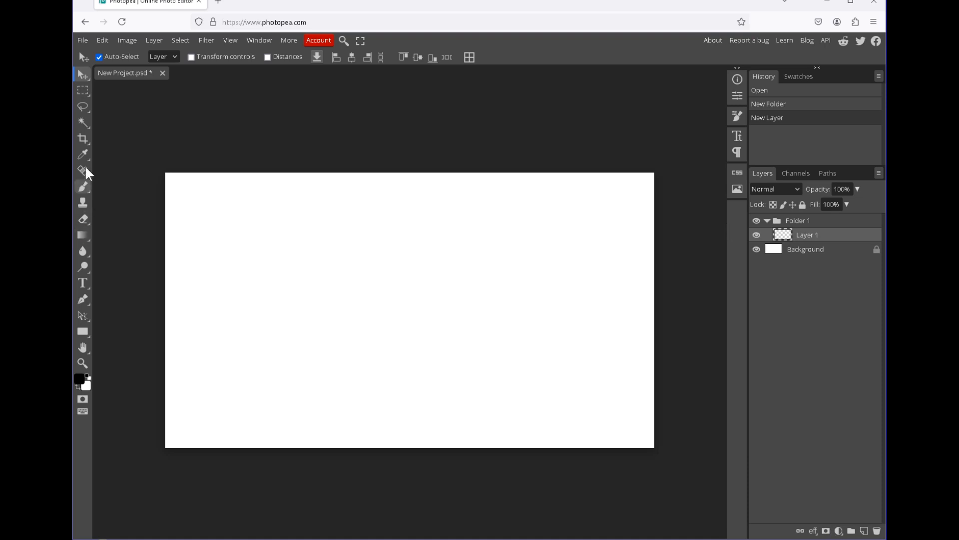
# Try the Brush tool on Layer 1 by making test marks across the middle and right half of the canvas.
pyautogui.click(83, 186)
pyautogui.click(311, 274)
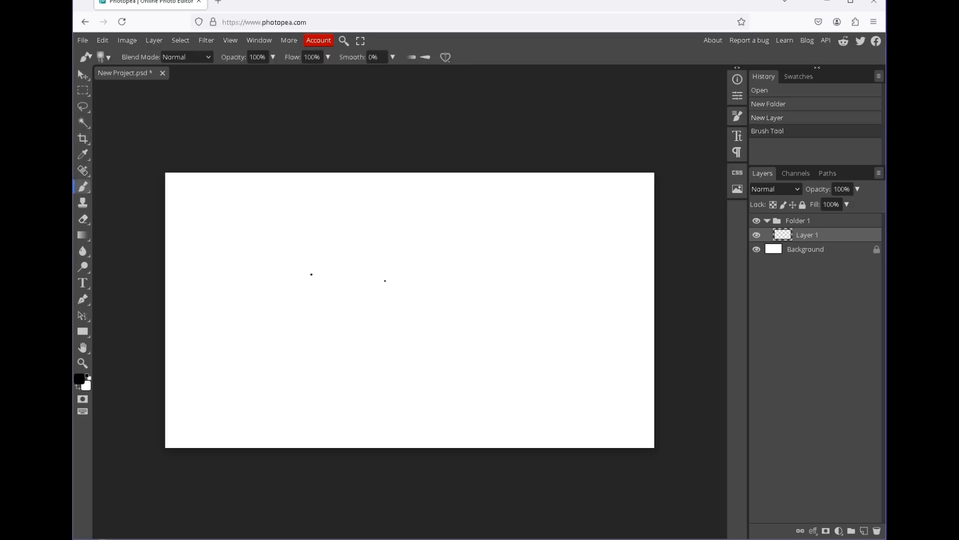
pyautogui.click(405, 272)
pyautogui.click(459, 290)
pyautogui.click(479, 304)
pyautogui.click(506, 300)
pyautogui.click(529, 309)
pyautogui.click(532, 318)
pyautogui.click(521, 299)
pyautogui.click(504, 264)
pyautogui.click(533, 269)
pyautogui.click(554, 285)
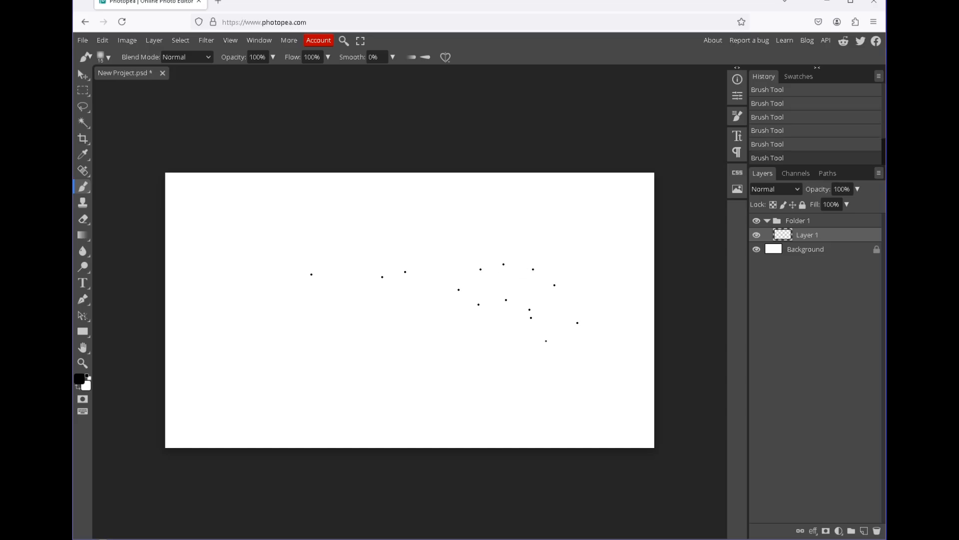
# Toggle the Use Windows Ink option in the Wacom tablet's calibration settings, and undo the last test brush stroke.
pyautogui.press('super')
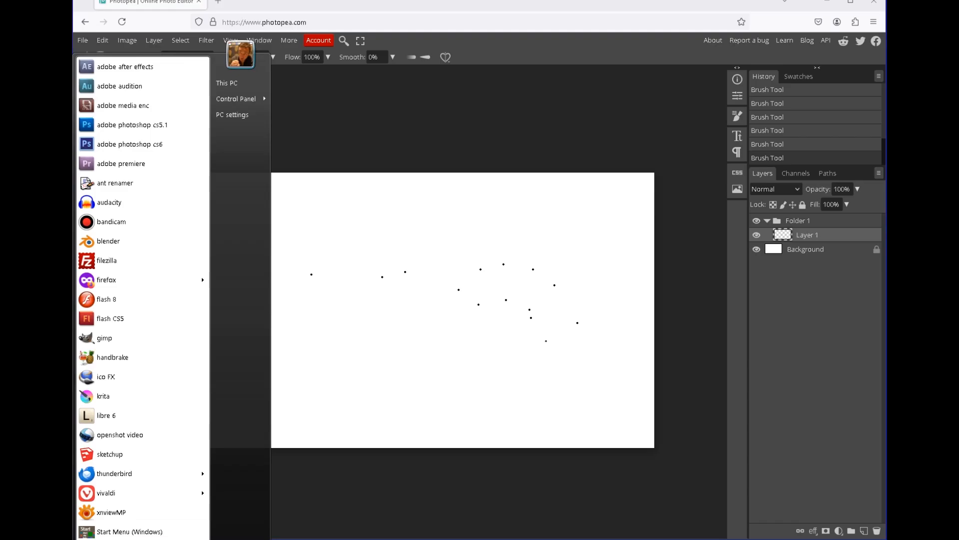
pyautogui.write('wacom')
pyautogui.press('Return')
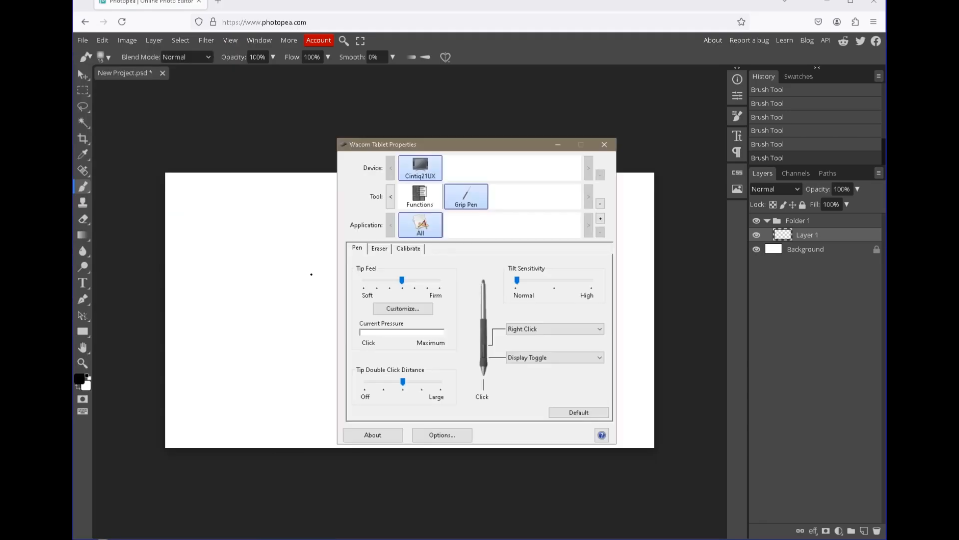
pyautogui.click(418, 248)
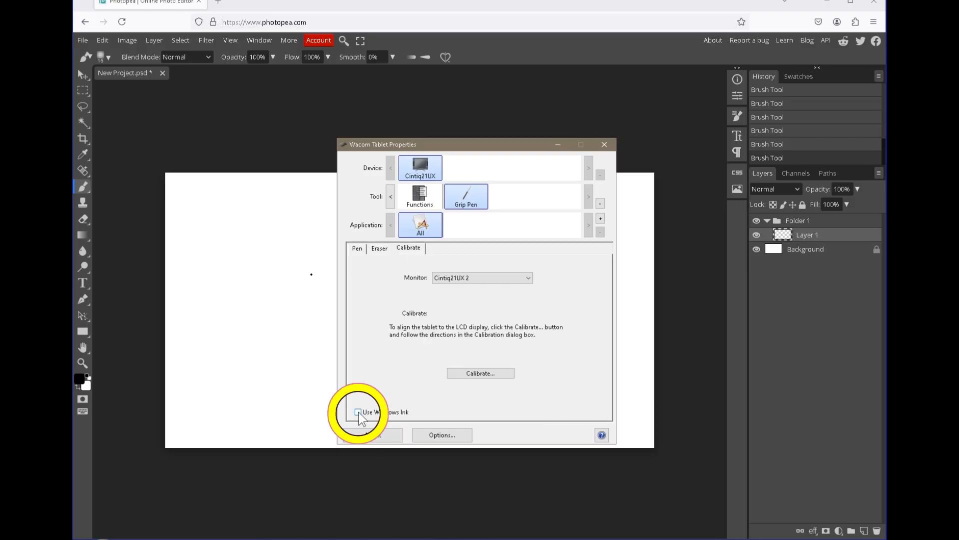
pyautogui.click(604, 145)
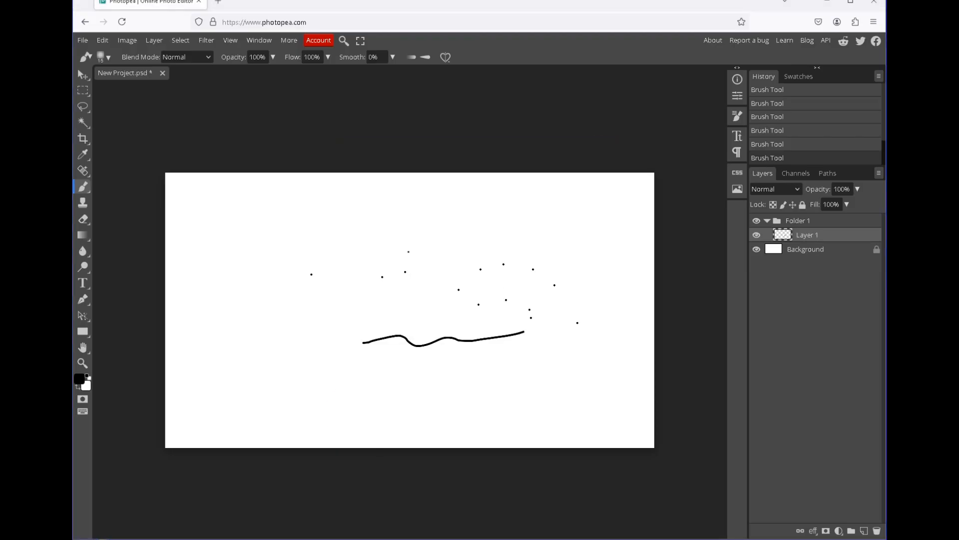
pyautogui.hotkey('ctrl', 'z')
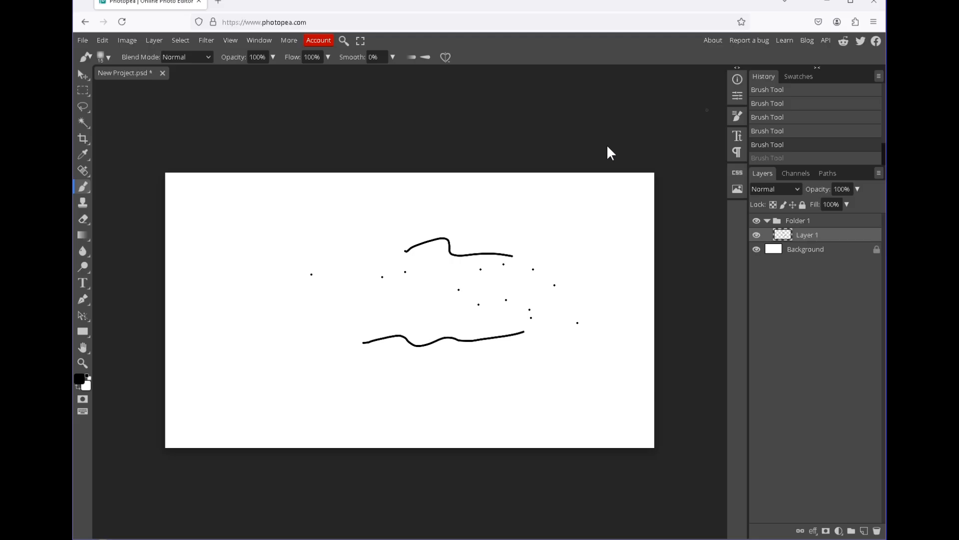
# Show the Brush settings and widen them so more brush presets fit per row.
pyautogui.click(259, 40)
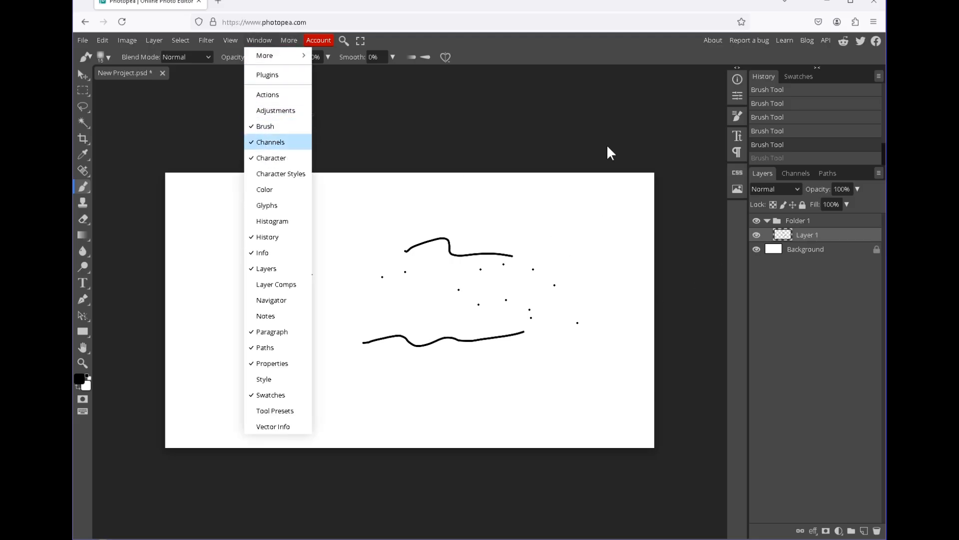
pyautogui.click(265, 126)
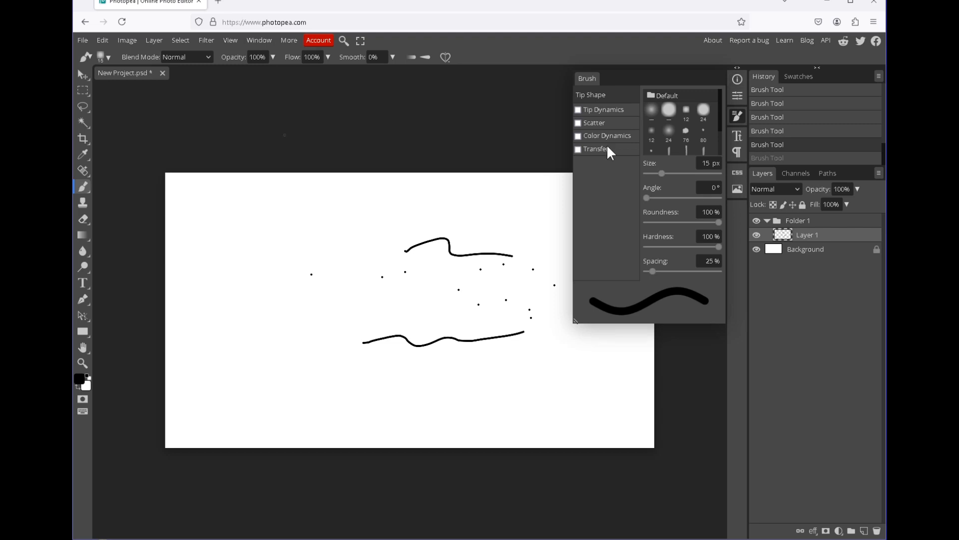
pyautogui.moveTo(576, 320); pyautogui.dragTo(444, 321)
# Choose another brush preset from the Default folder and paint several test strokes around the middle of the canvas.
pyautogui.click(623, 111)
pyautogui.moveTo(311, 245)
pyautogui.mouseDown()
pyautogui.moveTo(369, 248)
pyautogui.moveTo(393, 231)
pyautogui.mouseUp()
pyautogui.moveTo(378, 200); pyautogui.dragTo(407, 249)
pyautogui.moveTo(413, 217); pyautogui.dragTo(403, 325)
pyautogui.moveTo(405, 286)
pyautogui.mouseDown()
pyautogui.moveTo(410, 334)
pyautogui.moveTo(436, 371)
pyautogui.mouseUp()
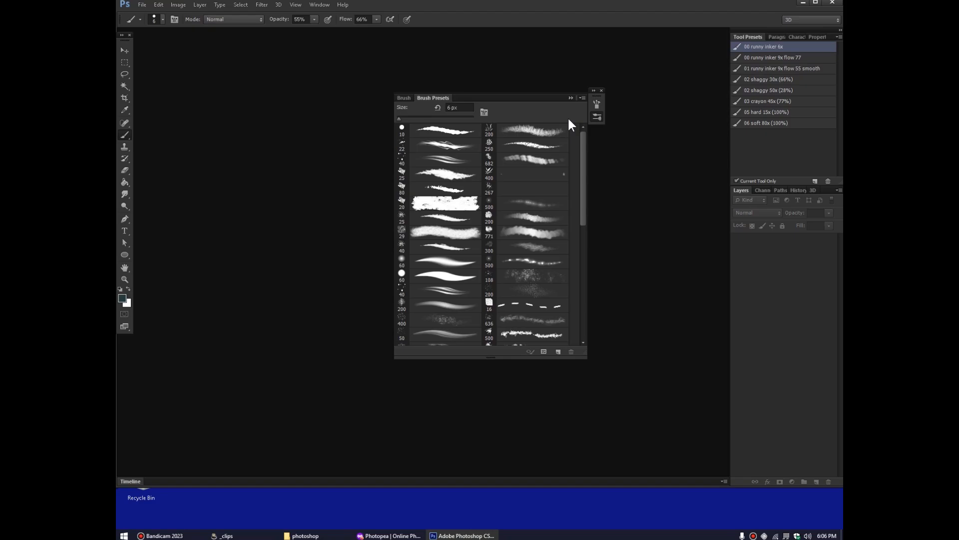
# Switch to Photoshop and save its brush presets to the desktop as photopea.abr.
pyautogui.click(583, 97)
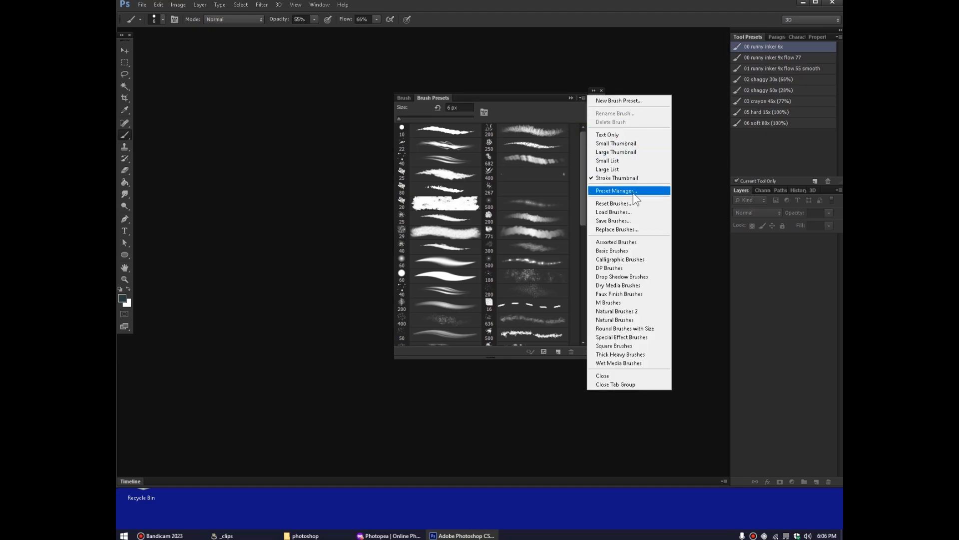
pyautogui.click(626, 219)
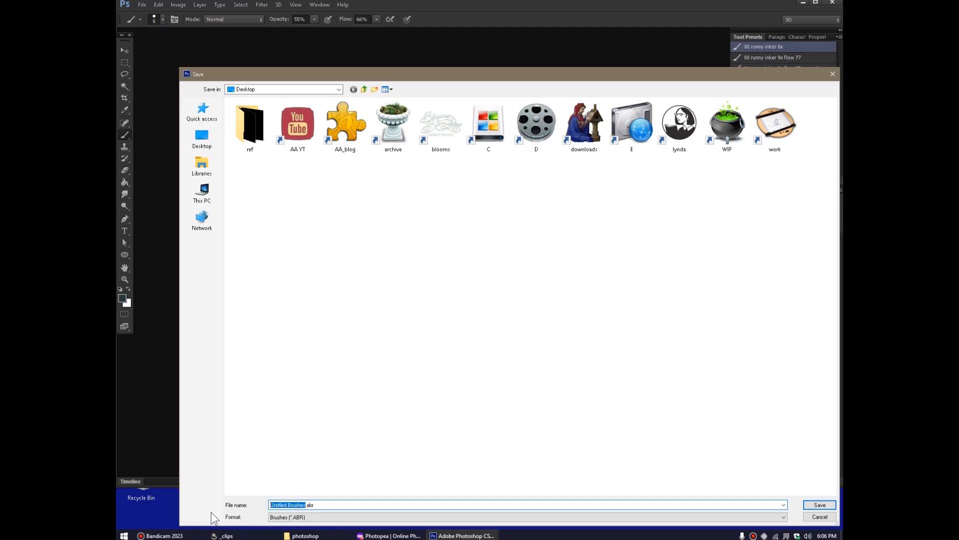
pyautogui.click(202, 140)
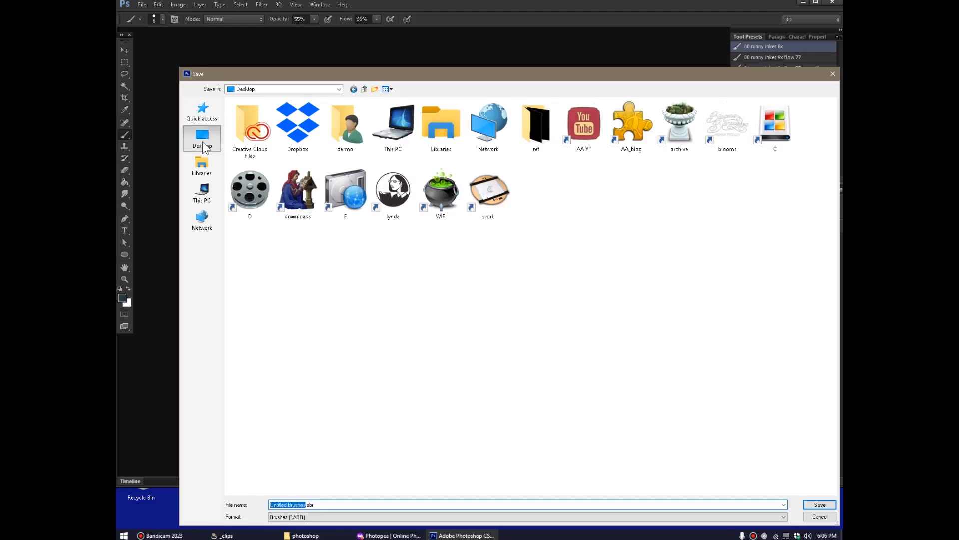
pyautogui.click(307, 504)
pyautogui.hotkey('shift', 'Home')
pyautogui.press('BackSpace')
pyautogui.write('runny')
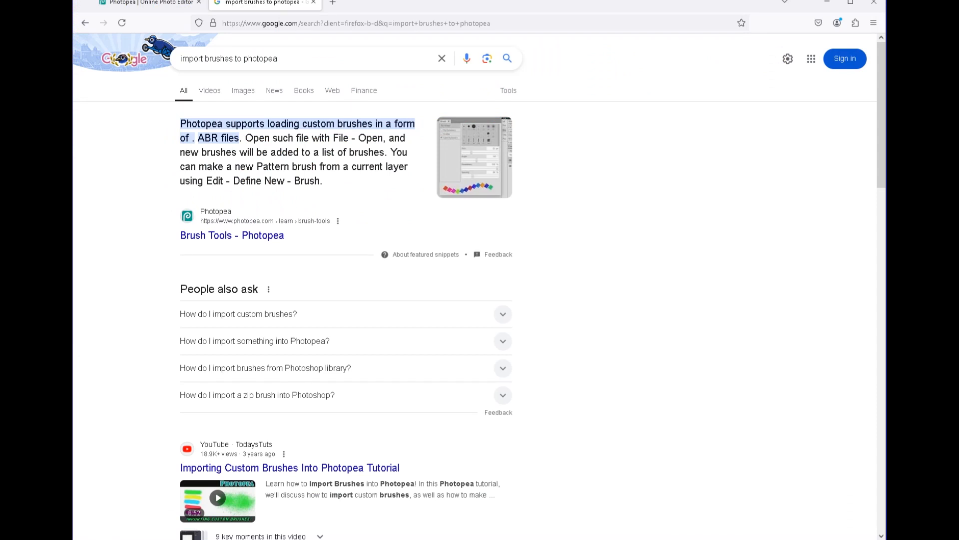
# Consult Photopea's Brush Tools help page, and load photopea.abr in the editor, keeping it for future sessions.
pyautogui.click(232, 235)
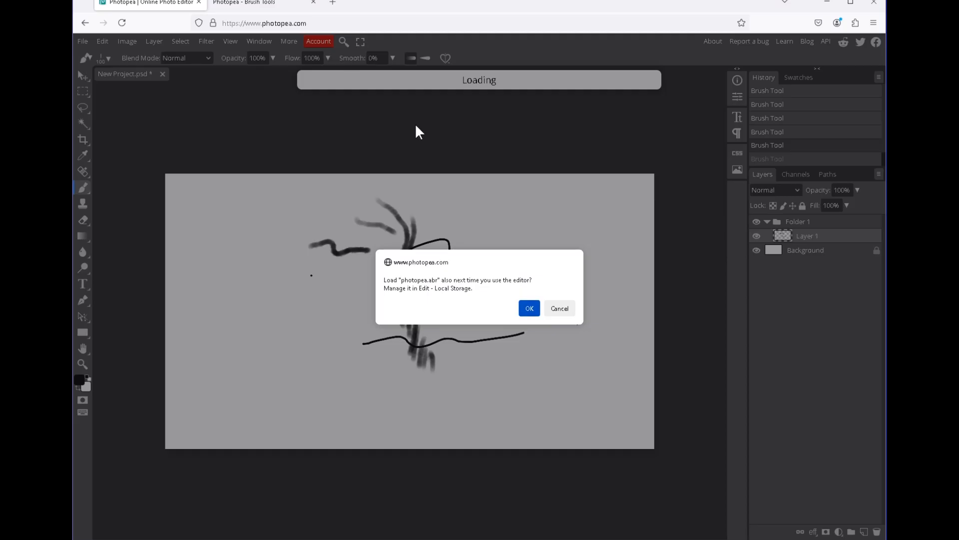
pyautogui.press('Return')
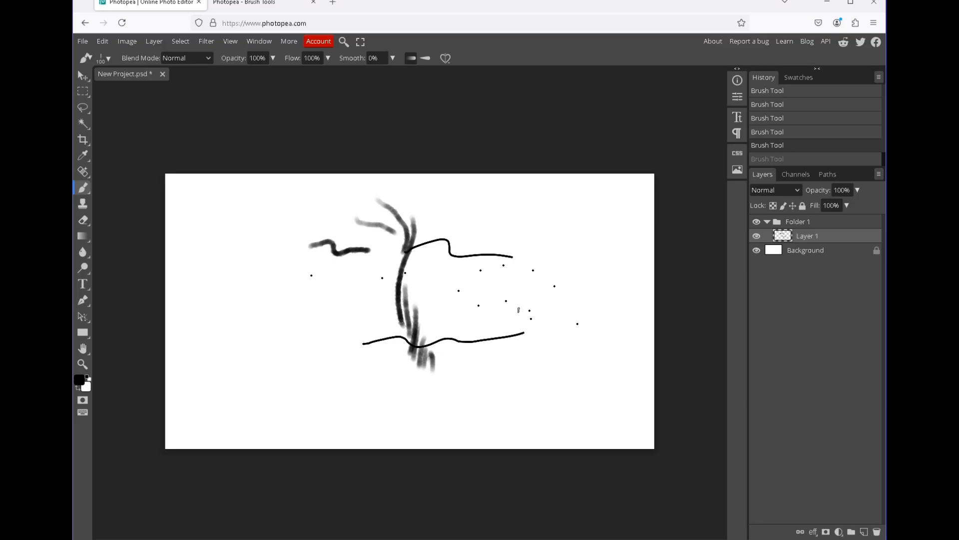
# Paint a short test stroke and browse the imported photopea brush folder in the Brush settings.
pyautogui.moveTo(497, 273)
pyautogui.mouseDown()
pyautogui.moveTo(518, 283)
pyautogui.moveTo(539, 269)
pyautogui.mouseUp()
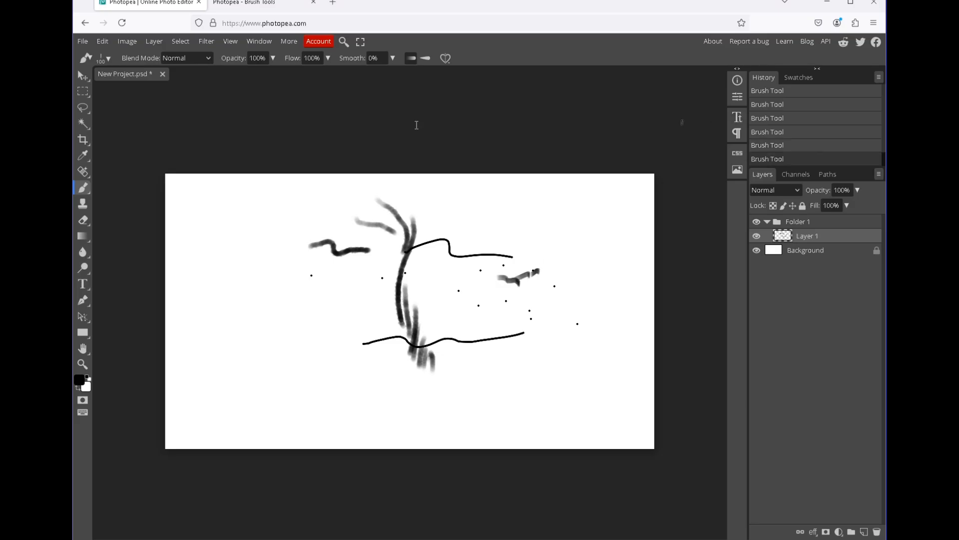
pyautogui.click(259, 41)
pyautogui.click(265, 127)
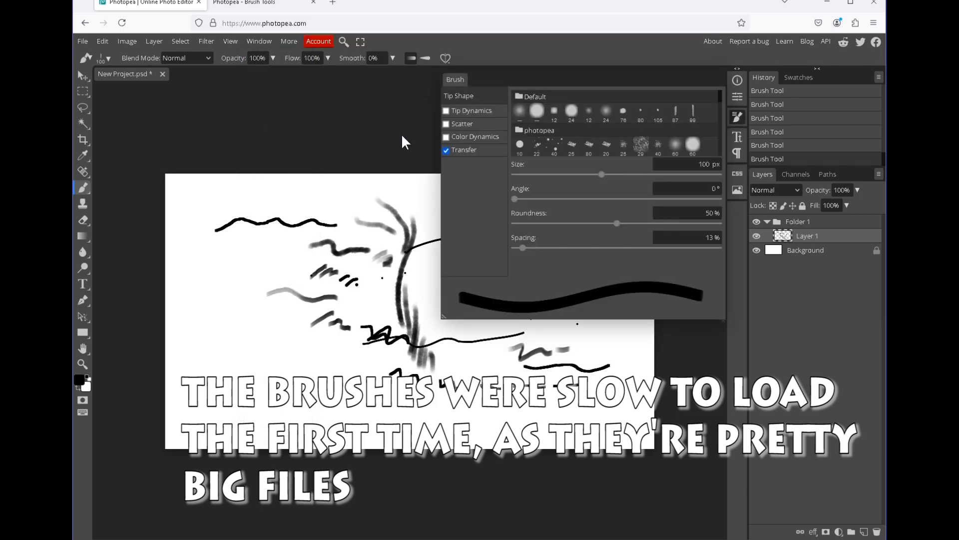
pyautogui.scroll(-2, 614, 122)
pyautogui.scroll(2, 614, 122)
pyautogui.scroll(1, 615, 122)
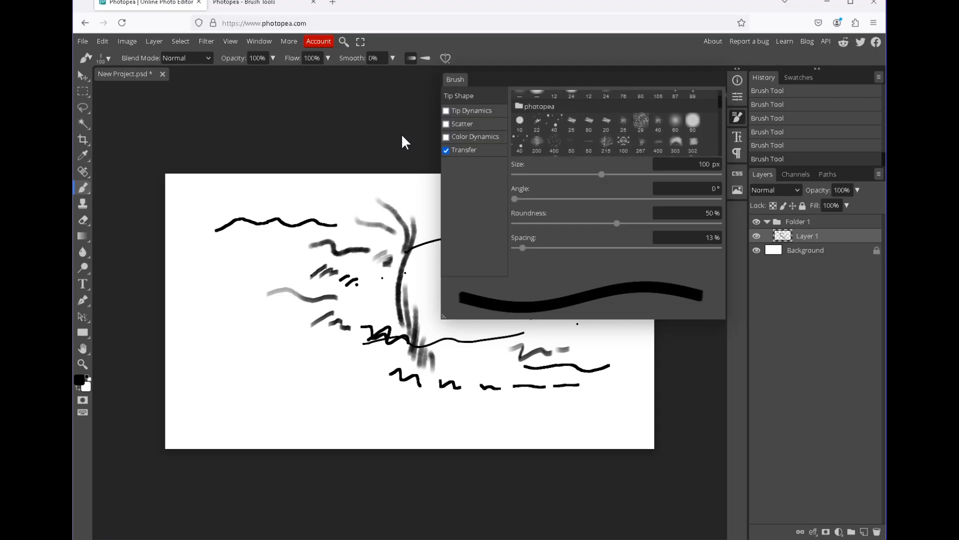
pyautogui.scroll(-1, 614, 123)
pyautogui.scroll(1, 614, 123)
pyautogui.scroll(-2, 615, 123)
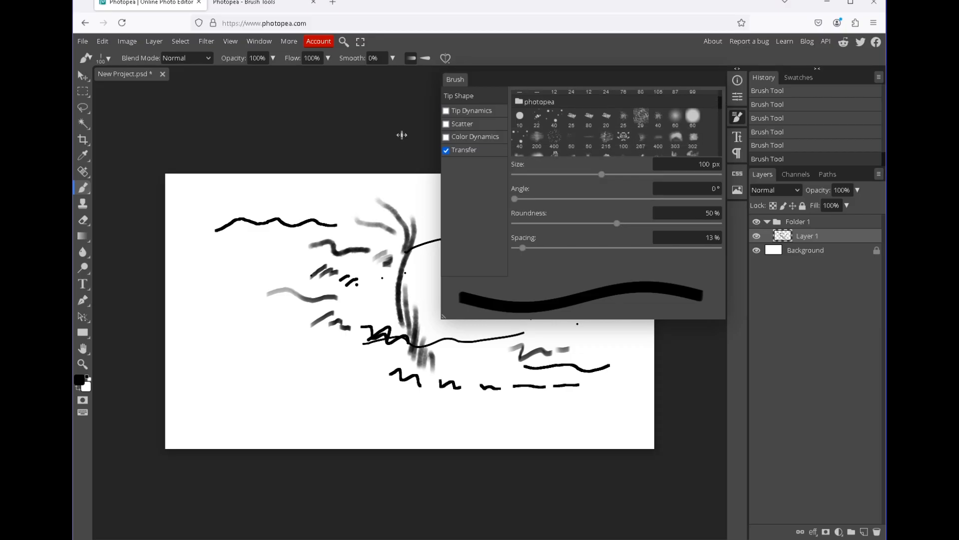
# Set the brush size to 533 px and paint a broad smudge at the upper middle of the canvas.
pyautogui.moveTo(602, 175); pyautogui.dragTo(677, 175)
pyautogui.moveTo(411, 204); pyautogui.dragTo(418, 219)
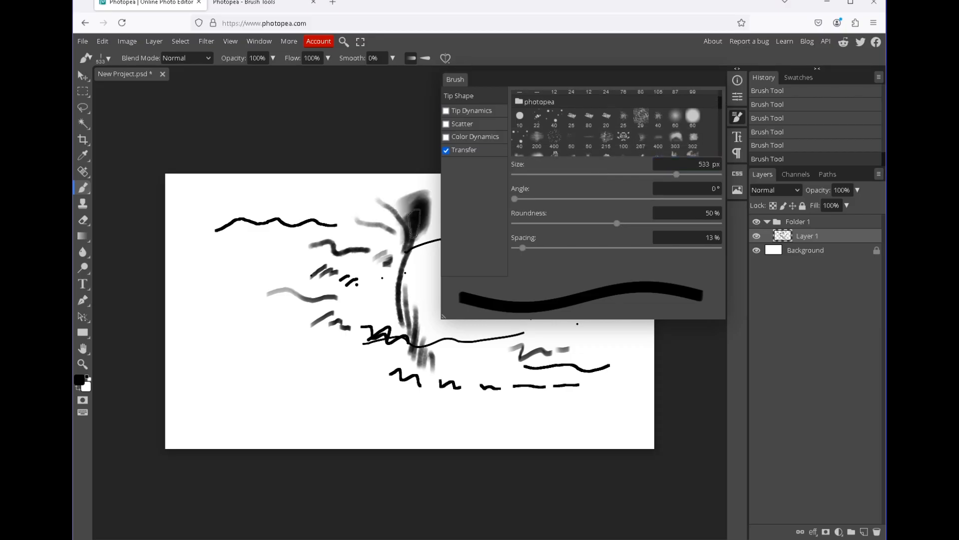
# Test the photopea folder's 22 px bristle brush in the lower left of the canvas, at its own size and enlarged.
pyautogui.scroll(2, 615, 123)
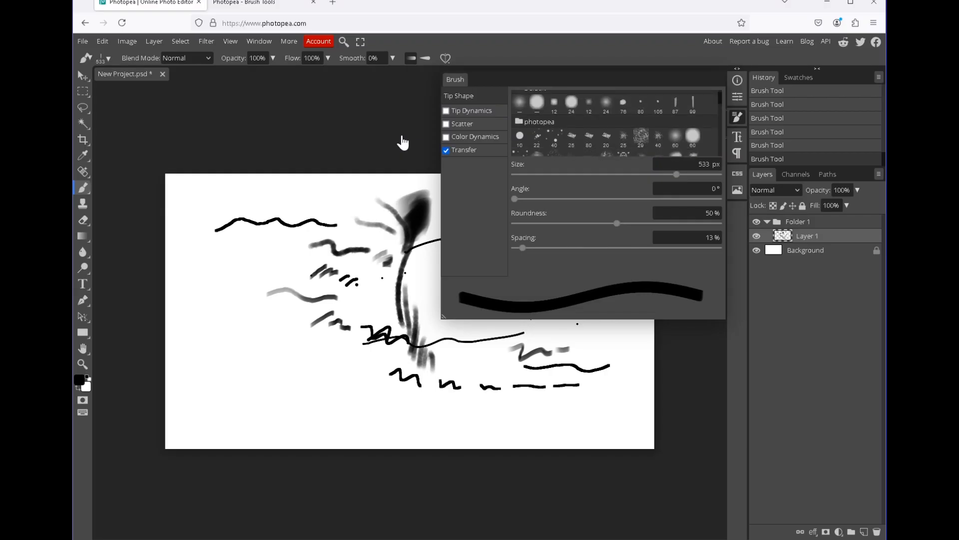
pyautogui.moveTo(261, 365); pyautogui.dragTo(315, 354)
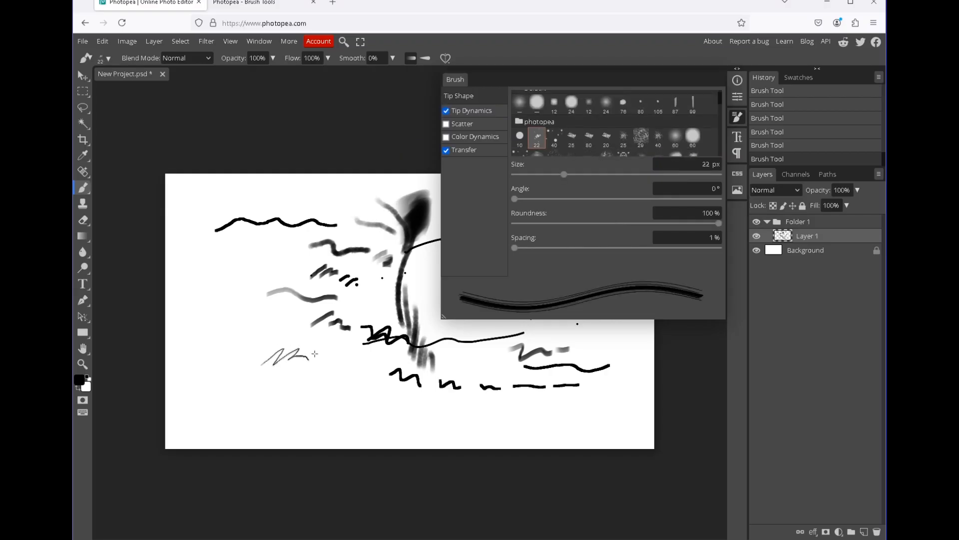
pyautogui.moveTo(564, 175); pyautogui.dragTo(595, 174)
pyautogui.moveTo(323, 367); pyautogui.dragTo(375, 362)
pyautogui.moveTo(337, 368); pyautogui.dragTo(377, 368)
pyautogui.moveTo(312, 336)
pyautogui.mouseDown()
pyautogui.moveTo(350, 341)
pyautogui.moveTo(373, 310)
pyautogui.moveTo(388, 311)
pyautogui.mouseUp()
# Set the bristle brush size to 50 px and paint hatching strokes in the left half of the canvas.
pyautogui.press(']')
pyautogui.press(']')
pyautogui.press('[')
pyautogui.press('[')
pyautogui.press('[')
pyautogui.press('[')
pyautogui.press('[')
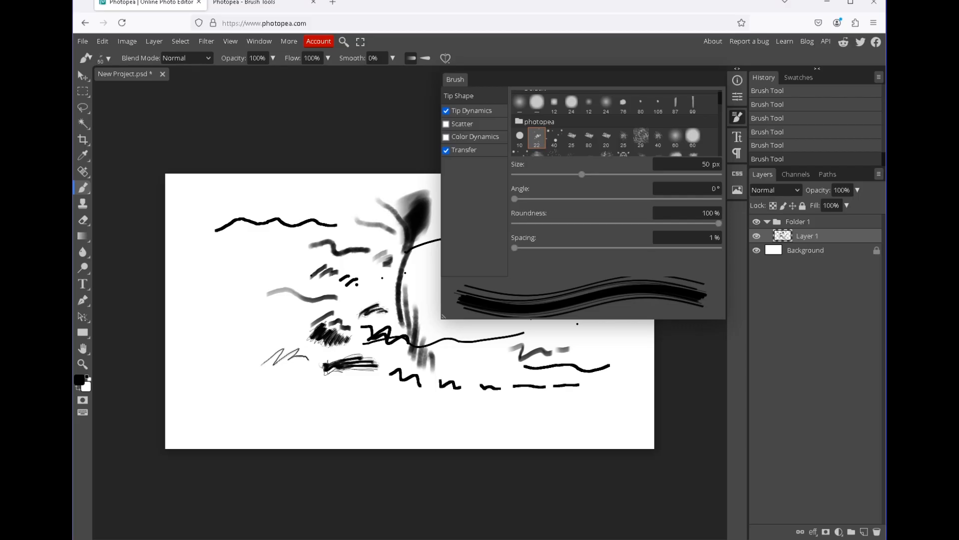
pyautogui.moveTo(269, 273)
pyautogui.mouseDown()
pyautogui.moveTo(292, 256)
pyautogui.moveTo(319, 267)
pyautogui.mouseUp()
# Enlarge the bristle brush by three increments and paint short upward strokes at the upper left of the canvas.
pyautogui.press(']')
pyautogui.press(']')
pyautogui.press(']')
pyautogui.moveTo(254, 268); pyautogui.dragTo(281, 241)
# Choose the hard round 60 px brush and paint tapered arcs near the canvas's left edge.
pyautogui.click(692, 137)
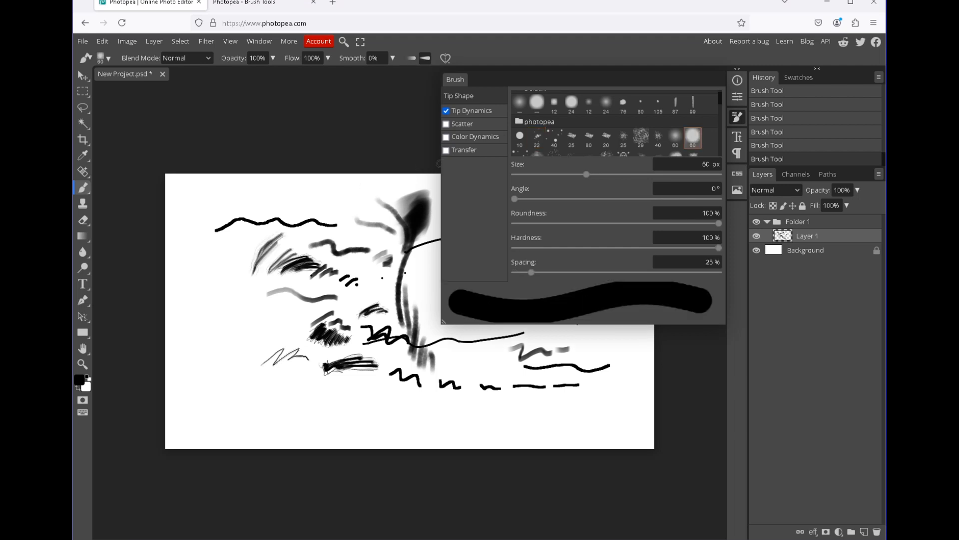
pyautogui.moveTo(207, 383)
pyautogui.mouseDown()
pyautogui.moveTo(232, 344)
pyautogui.moveTo(277, 310)
pyautogui.mouseUp()
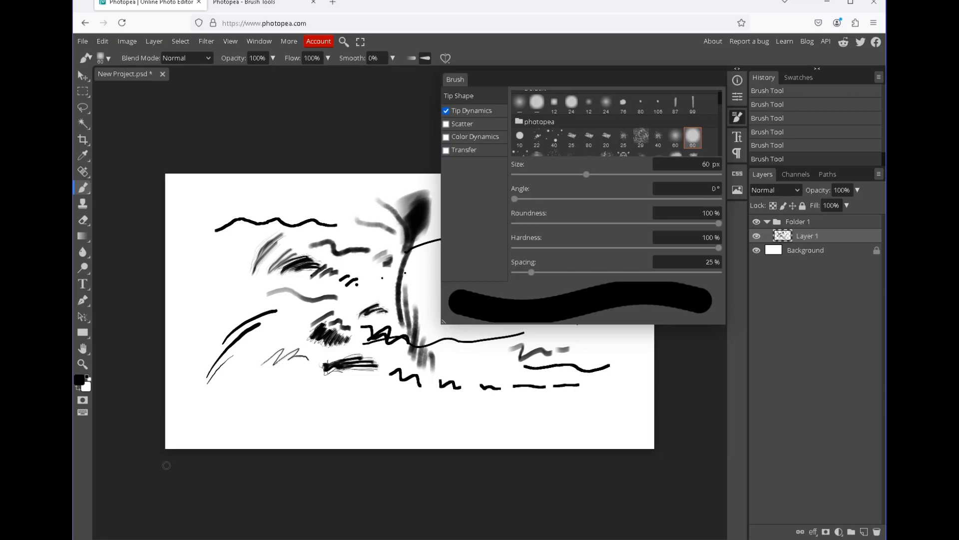
# Test the 40 px dotted bristle brush at the lower left of the canvas, at its own size and three increments larger.
pyautogui.click(554, 137)
pyautogui.moveTo(290, 394)
pyautogui.mouseDown()
pyautogui.moveTo(326, 366)
pyautogui.moveTo(308, 398)
pyautogui.moveTo(331, 385)
pyautogui.mouseUp()
pyautogui.press(']')
pyautogui.press(']')
pyautogui.press(']')
pyautogui.moveTo(309, 401)
pyautogui.mouseDown()
pyautogui.moveTo(353, 384)
pyautogui.moveTo(309, 399)
pyautogui.moveTo(364, 396)
pyautogui.mouseUp()
# Test the 22 px bristle brush at the lower middle of the canvas, at its own size and four increments larger.
pyautogui.click(537, 137)
pyautogui.moveTo(419, 414); pyautogui.dragTo(505, 358)
pyautogui.press(']')
pyautogui.press(']')
pyautogui.press(']')
pyautogui.press(']')
pyautogui.moveTo(481, 367); pyautogui.dragTo(516, 361)
# Choose the 40 px dotted bristle brush, enlarge it to 60 px and paint hatching at the lower right of the canvas.
pyautogui.click(554, 138)
pyautogui.press(']')
pyautogui.press(']')
pyautogui.press(']')
pyautogui.moveTo(538, 414)
pyautogui.mouseDown()
pyautogui.moveTo(565, 401)
pyautogui.moveTo(589, 407)
pyautogui.mouseUp()
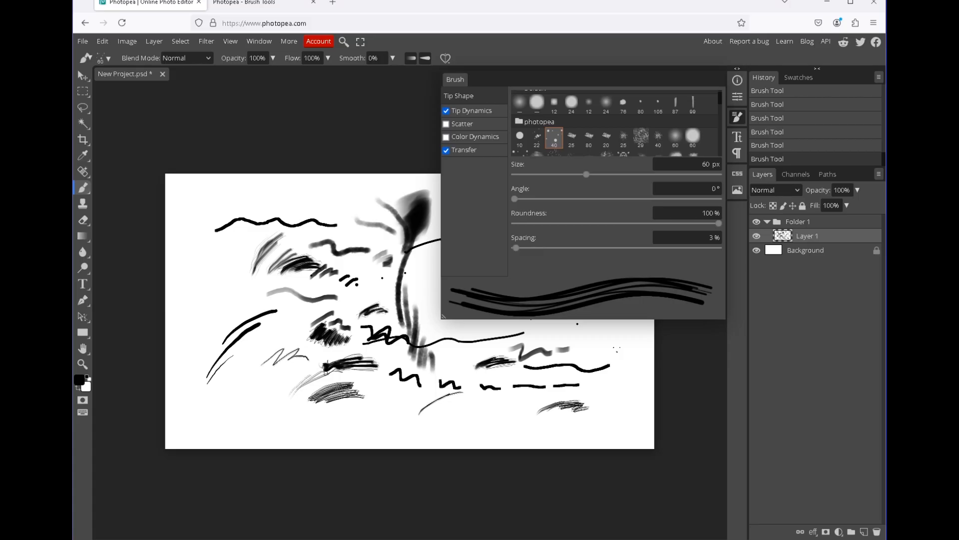
# Choose the 40 px speckled brush and paint two short strokes near the middle of the canvas.
pyautogui.click(658, 137)
pyautogui.moveTo(370, 291); pyautogui.dragTo(415, 286)
pyautogui.moveTo(412, 283); pyautogui.dragTo(431, 288)
# Set the brush opacity to 38% and size to 45 px, and paint a short stroke at the canvas's upper left.
pyautogui.click(273, 58)
pyautogui.moveTo(275, 72); pyautogui.dragTo(242, 72)
pyautogui.press(']')
pyautogui.moveTo(223, 203); pyautogui.dragTo(257, 194)
# Select the whole canvas and clear all test strokes from Layer 1.
pyautogui.hotkey('ctrl', 'a')
pyautogui.press('Delete')
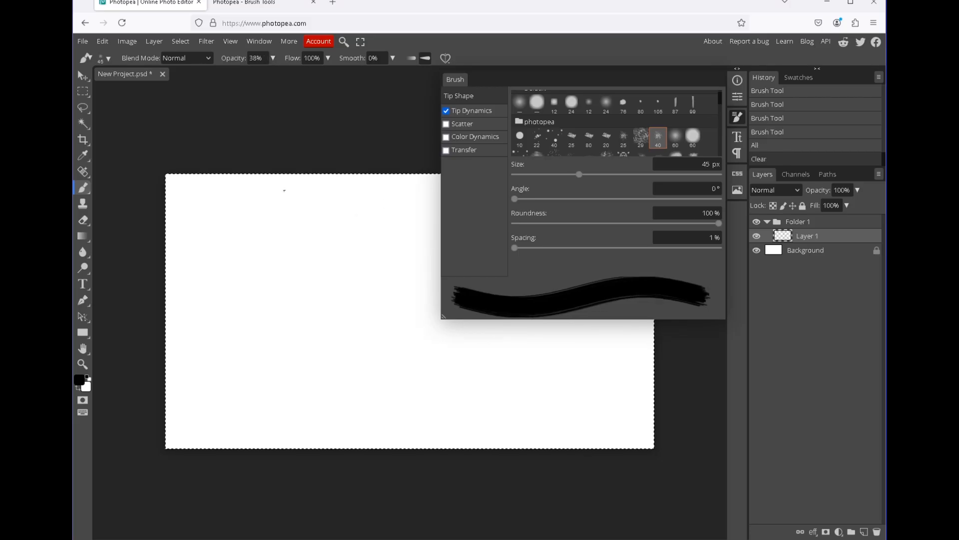
# Select the 22 px preset, return to the Brush tool and paint a short diagonal patch at 45 px.
pyautogui.press('z')
pyautogui.hotkey('ctrl', '1')
pyautogui.click(537, 138)
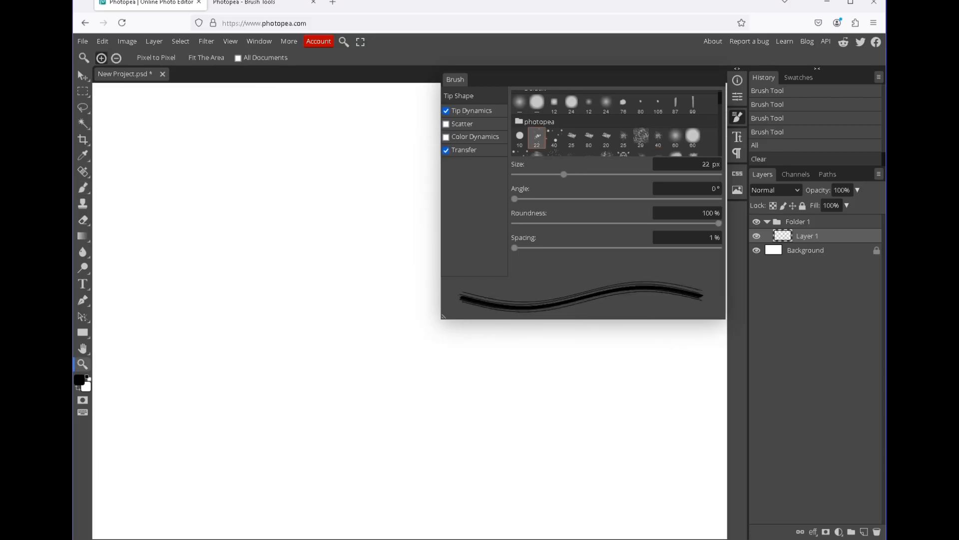
pyautogui.press('b')
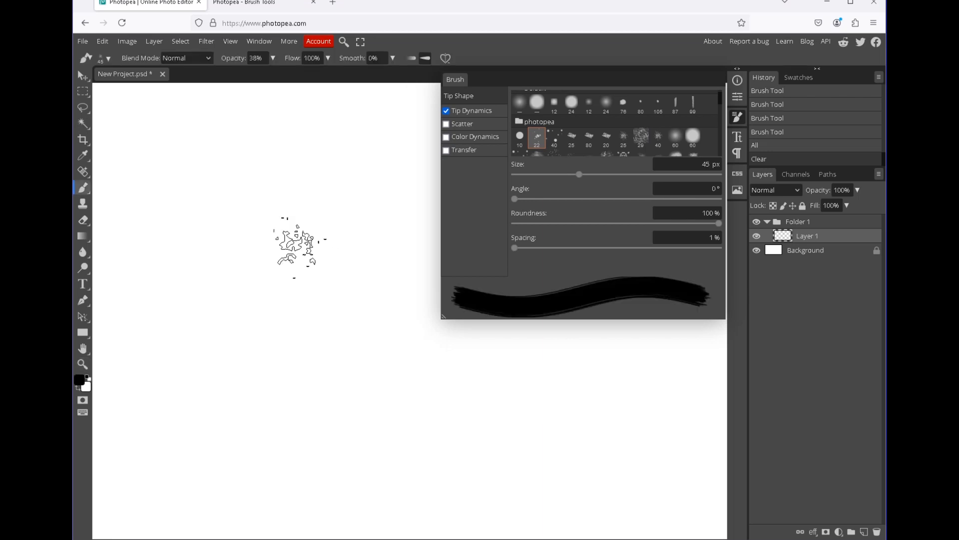
pyautogui.moveTo(278, 232); pyautogui.dragTo(299, 212)
# Reduce the brush size to 15 px and paint several long curved strokes below the patch.
pyautogui.press('[')
pyautogui.press('[')
pyautogui.press('[')
pyautogui.press('[')
pyautogui.press('[')
pyautogui.press('[')
pyautogui.moveTo(247, 340)
pyautogui.mouseDown()
pyautogui.moveTo(304, 261)
pyautogui.moveTo(348, 240)
pyautogui.moveTo(241, 350)
pyautogui.mouseUp()
pyautogui.moveTo(344, 246)
pyautogui.mouseDown()
pyautogui.moveTo(283, 392)
pyautogui.moveTo(278, 338)
pyautogui.moveTo(287, 425)
pyautogui.mouseUp()
pyautogui.moveTo(333, 264)
pyautogui.mouseDown()
pyautogui.moveTo(307, 429)
pyautogui.moveTo(319, 452)
pyautogui.mouseUp()
pyautogui.moveTo(312, 284); pyautogui.dragTo(328, 459)
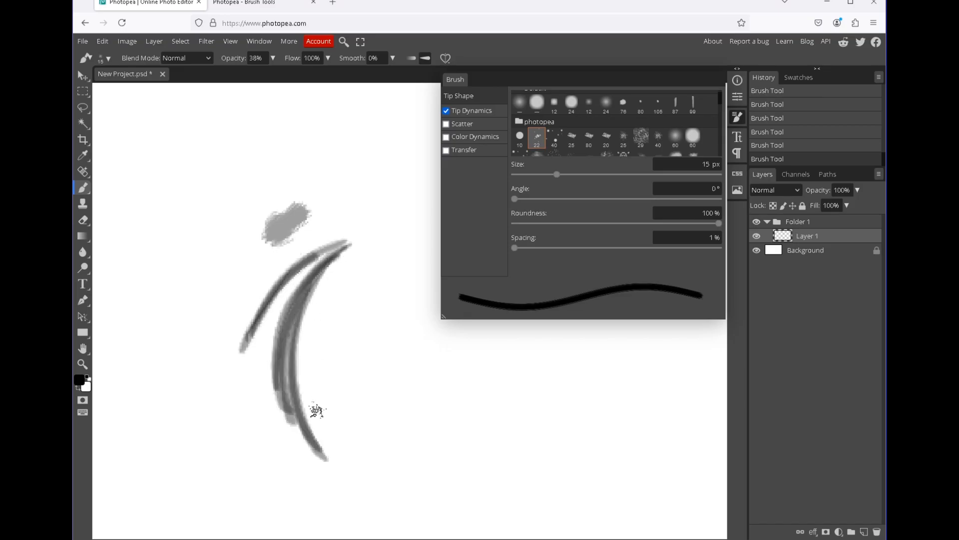
# Switch to the following preset, the 40 px dotted bristle brush, and paint curved strokes at progressively smaller sizes.
pyautogui.press('.')
pyautogui.moveTo(357, 259); pyautogui.dragTo(343, 405)
pyautogui.press('[')
pyautogui.press('[')
pyautogui.press('[')
pyautogui.moveTo(352, 262)
pyautogui.mouseDown()
pyautogui.moveTo(336, 392)
pyautogui.moveTo(332, 309)
pyautogui.moveTo(357, 428)
pyautogui.mouseUp()
pyautogui.press('[')
pyautogui.moveTo(339, 299)
pyautogui.mouseDown()
pyautogui.moveTo(333, 352)
pyautogui.moveTo(373, 437)
pyautogui.mouseUp()
pyautogui.moveTo(338, 290)
pyautogui.mouseDown()
pyautogui.moveTo(332, 375)
pyautogui.moveTo(361, 428)
pyautogui.mouseUp()
# Switch to the following preset, the 25 px scatter brush, and layer thick strokes beside the bristle curves.
pyautogui.press('.')
pyautogui.moveTo(373, 290); pyautogui.dragTo(384, 375)
pyautogui.moveTo(374, 310); pyautogui.dragTo(417, 433)
pyautogui.moveTo(372, 312); pyautogui.dragTo(416, 430)
# Reduce the scatter brush to 10 px and paint long textured curves running past the thick strokes.
pyautogui.press('[')
pyautogui.press('[')
pyautogui.press('[')
pyautogui.moveTo(399, 197)
pyautogui.mouseDown()
pyautogui.moveTo(412, 385)
pyautogui.moveTo(433, 408)
pyautogui.mouseUp()
pyautogui.moveTo(404, 318); pyautogui.dragTo(480, 450)
pyautogui.moveTo(481, 454); pyautogui.dragTo(469, 426)
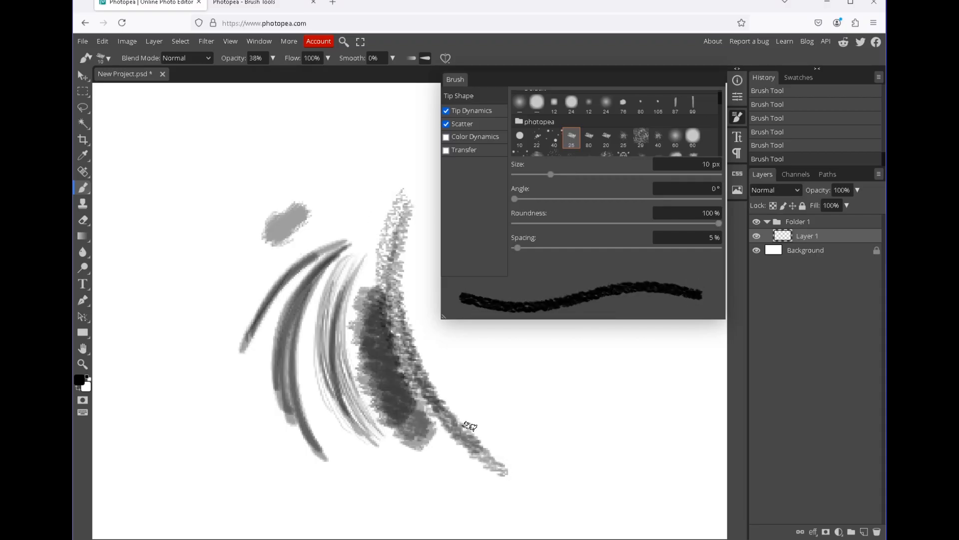
# Choose the 80 px scatter brush, lay down a broad patch, and paint a narrower arc over it six increments smaller.
pyautogui.click(588, 138)
pyautogui.moveTo(510, 375); pyautogui.dragTo(602, 381)
pyautogui.press('[')
pyautogui.press('[')
pyautogui.press('[')
pyautogui.press('[')
pyautogui.press('[')
pyautogui.press('[')
pyautogui.moveTo(503, 439)
pyautogui.mouseDown()
pyautogui.moveTo(530, 408)
pyautogui.moveTo(669, 354)
pyautogui.mouseUp()
# Reduce the scatter brush to 10 px and paint a thinner, darker stroke along the same arc.
pyautogui.press('[')
pyautogui.press('[')
pyautogui.press('[')
pyautogui.press('[')
pyautogui.press('[')
pyautogui.press('[')
pyautogui.moveTo(500, 445); pyautogui.dragTo(672, 350)
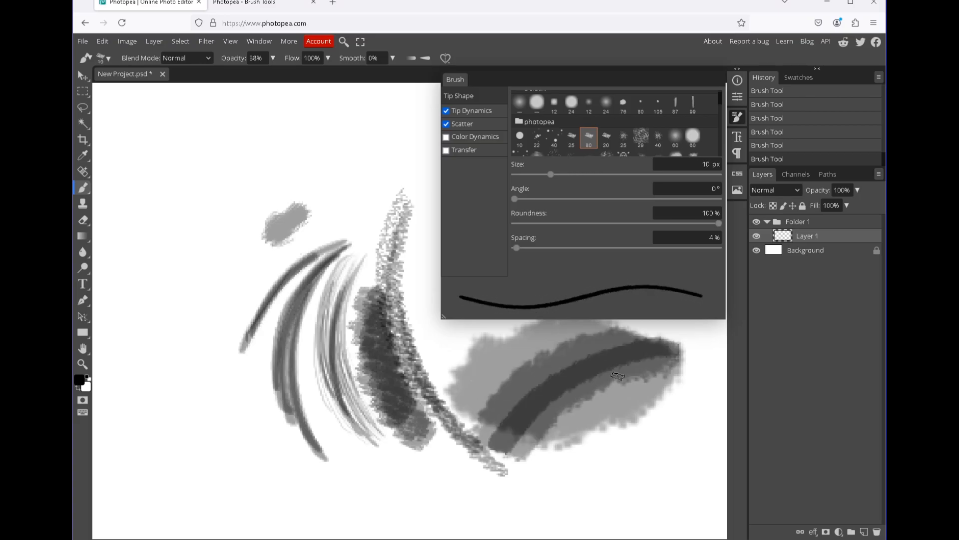
# Choose the 40 px textured brush and paint broad curved strokes at the canvas's upper left, reducing the size to 35 px partway.
pyautogui.click(606, 138)
pyautogui.click(658, 138)
pyautogui.moveTo(199, 312)
pyautogui.mouseDown()
pyautogui.moveTo(278, 174)
pyautogui.moveTo(342, 149)
pyautogui.mouseUp()
pyautogui.press('[')
pyautogui.moveTo(202, 285)
pyautogui.mouseDown()
pyautogui.moveTo(361, 149)
pyautogui.moveTo(209, 313)
pyautogui.mouseUp()
pyautogui.moveTo(351, 164)
pyautogui.mouseDown()
pyautogui.moveTo(228, 362)
pyautogui.moveTo(236, 386)
pyautogui.mouseUp()
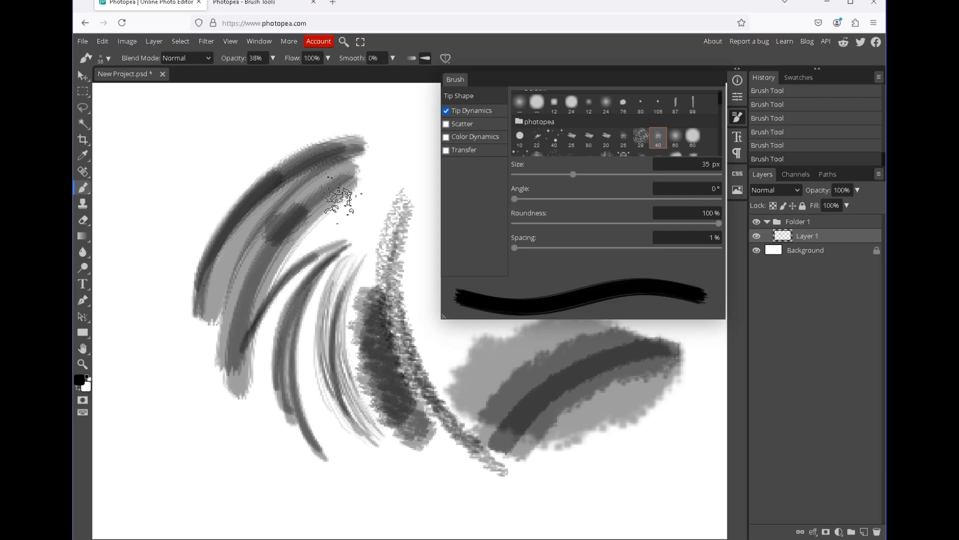
# Layer more long 35 px curved strokes down across the existing bristle curves.
pyautogui.moveTo(340, 195); pyautogui.dragTo(258, 420)
pyautogui.moveTo(320, 237); pyautogui.dragTo(291, 486)
pyautogui.moveTo(272, 281); pyautogui.dragTo(255, 450)
pyautogui.moveTo(237, 251); pyautogui.dragTo(215, 424)
pyautogui.moveTo(274, 287); pyautogui.dragTo(293, 459)
pyautogui.moveTo(313, 297); pyautogui.dragTo(348, 464)
pyautogui.moveTo(314, 369); pyautogui.dragTo(364, 460)
pyautogui.moveTo(320, 369)
pyautogui.mouseDown()
pyautogui.moveTo(384, 464)
pyautogui.moveTo(381, 436)
pyautogui.mouseUp()
# Reduce the brush by five increments to paint thin upper arcs, then enlarge it to 25 px for another curved stroke.
pyautogui.press('[')
pyautogui.press('[')
pyautogui.press('[')
pyautogui.press('[')
pyautogui.press('[')
pyautogui.moveTo(199, 186)
pyautogui.mouseDown()
pyautogui.moveTo(225, 133)
pyautogui.moveTo(270, 109)
pyautogui.moveTo(207, 161)
pyautogui.mouseUp()
pyautogui.moveTo(322, 121); pyautogui.dragTo(214, 184)
pyautogui.press(']')
pyautogui.press(']')
pyautogui.press(']')
pyautogui.moveTo(336, 115)
pyautogui.mouseDown()
pyautogui.moveTo(260, 185)
pyautogui.moveTo(351, 117)
pyautogui.moveTo(293, 179)
pyautogui.moveTo(280, 220)
pyautogui.mouseUp()
# Select the entire canvas and clear all test strokes from Layer 1.
pyautogui.hotkey('ctrl', 'a')
pyautogui.hotkey('ctrl', 'a')
pyautogui.press('Delete')
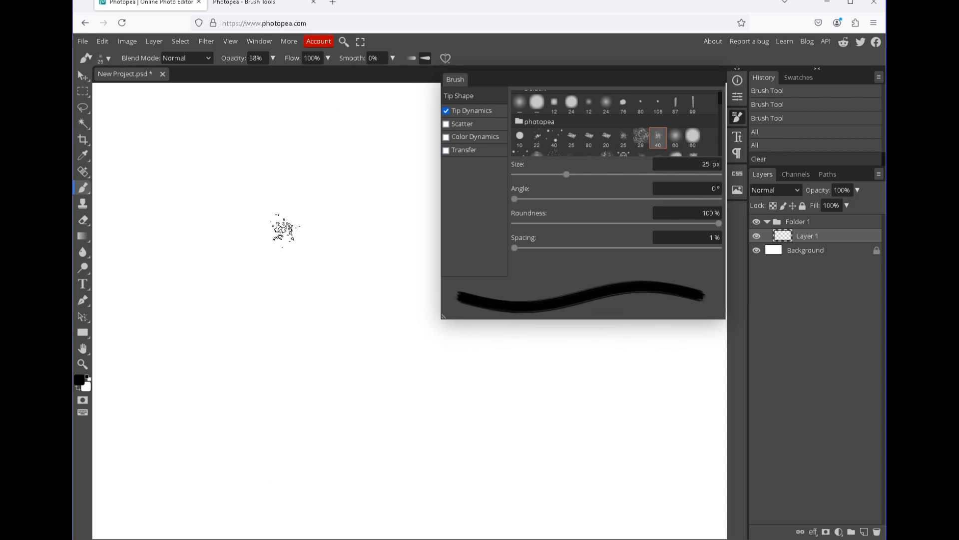
# Collapse the Brush settings and deselect the canvas.
pyautogui.click(595, 378)
pyautogui.press('z')
pyautogui.keyDown('alt'); pyautogui.click(594, 379); pyautogui.keyUp('alt')
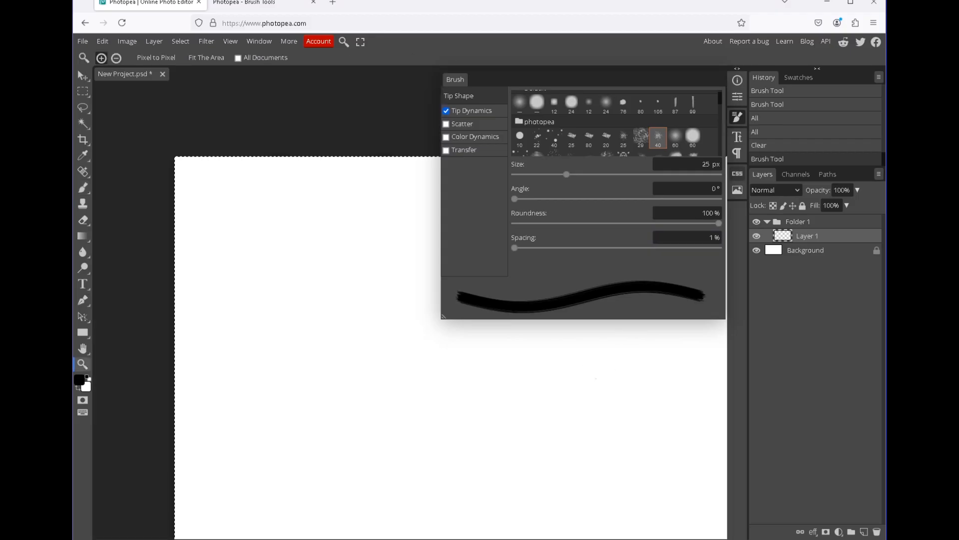
pyautogui.click(737, 116)
pyautogui.moveTo(635, 333)
pyautogui.mouseDown()
pyautogui.moveTo(559, 333)
pyautogui.moveTo(352, 226)
pyautogui.mouseUp()
pyautogui.hotkey('ctrl', 'd')
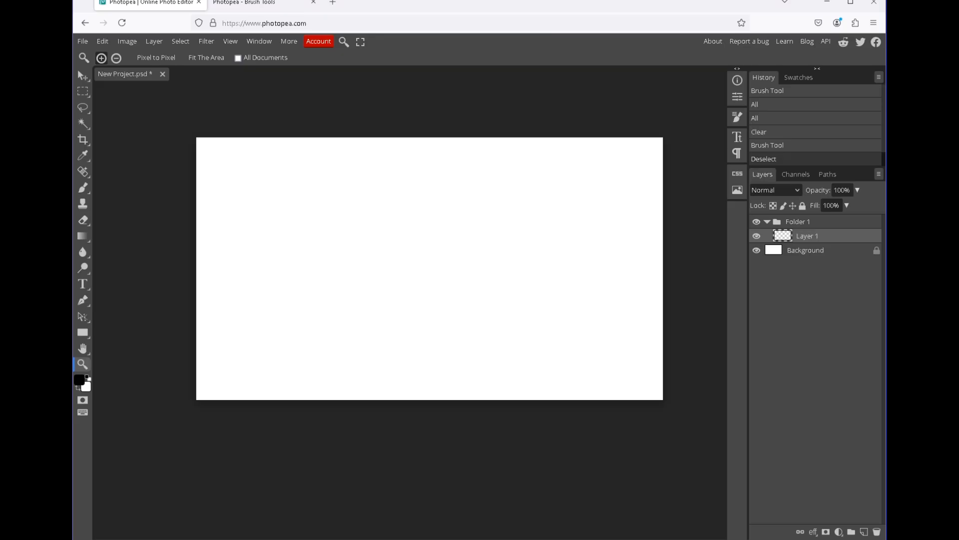
# Sketch a large, loose circle from overlapping arcs and layer bristle strokes inside it using the 100 px brush.
pyautogui.scroll(3, 430, 268)
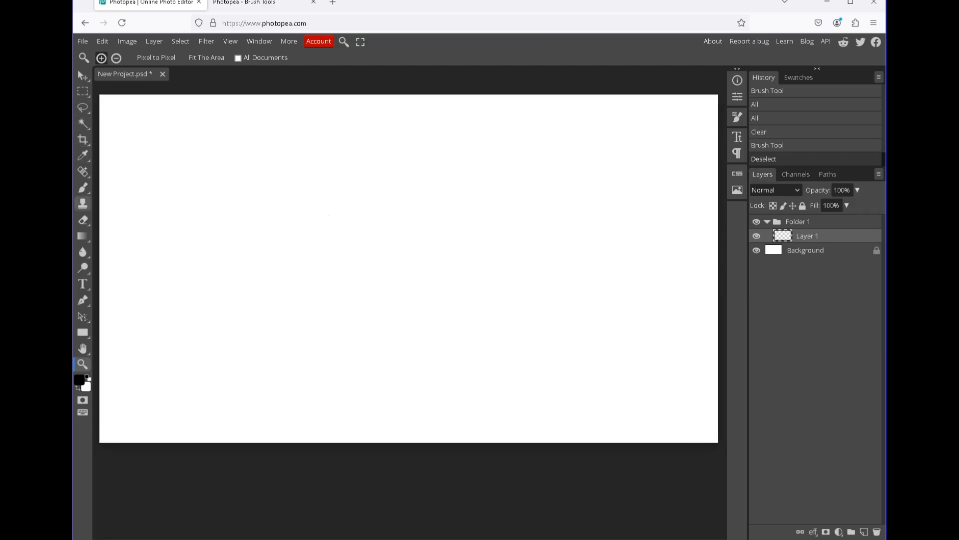
pyautogui.click(83, 187)
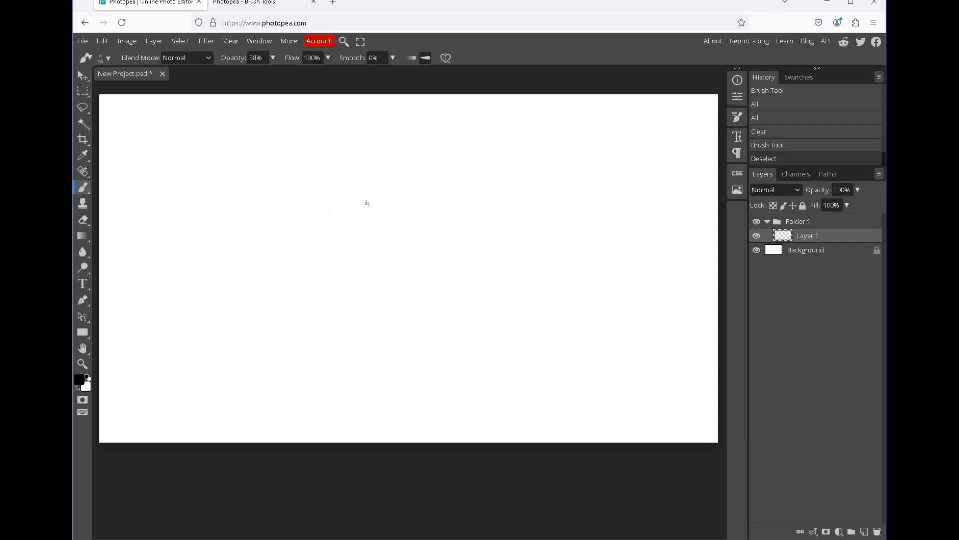
pyautogui.moveTo(358, 225)
pyautogui.mouseDown()
pyautogui.moveTo(363, 181)
pyautogui.moveTo(359, 191)
pyautogui.moveTo(372, 174)
pyautogui.mouseUp()
pyautogui.moveTo(364, 178)
pyautogui.mouseDown()
pyautogui.moveTo(404, 152)
pyautogui.moveTo(376, 169)
pyautogui.moveTo(424, 158)
pyautogui.mouseUp()
pyautogui.moveTo(416, 155)
pyautogui.mouseDown()
pyautogui.moveTo(452, 186)
pyautogui.moveTo(366, 180)
pyautogui.mouseUp()
pyautogui.moveTo(356, 194)
pyautogui.mouseDown()
pyautogui.moveTo(372, 230)
pyautogui.moveTo(378, 161)
pyautogui.mouseUp()
pyautogui.press('z')
pyautogui.moveTo(406, 202); pyautogui.dragTo(449, 202)
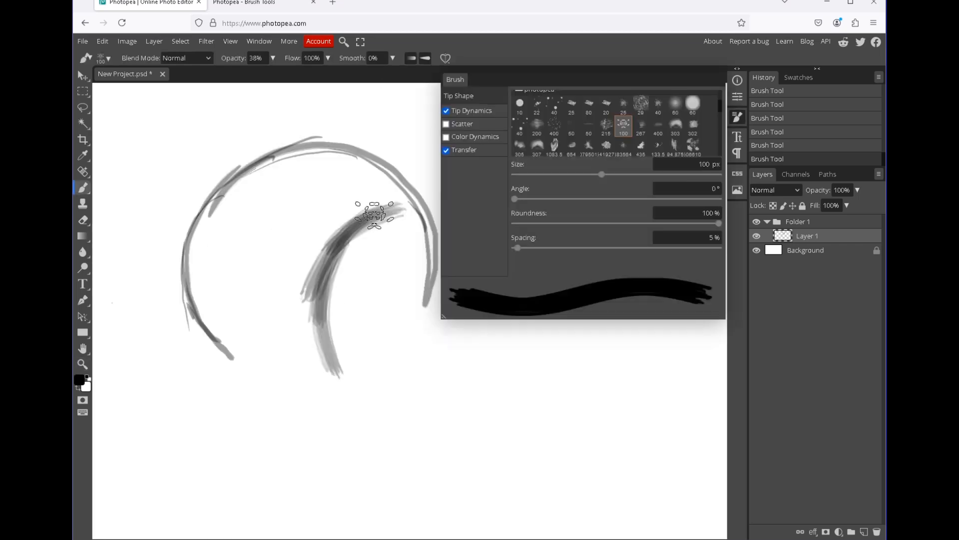
pyautogui.moveTo(364, 214)
pyautogui.mouseDown()
pyautogui.moveTo(321, 374)
pyautogui.moveTo(354, 247)
pyautogui.mouseUp()
# Clear the circle and bristle strokes from the whole of Layer 1.
pyautogui.press('z')
pyautogui.hotkey('ctrl', '-')
pyautogui.hotkey('ctrl', '-')
pyautogui.hotkey('ctrl', 'a')
pyautogui.hotkey('ctrl', 'a')
pyautogui.press('Delete')
pyautogui.hotkey('ctrl', 'c')
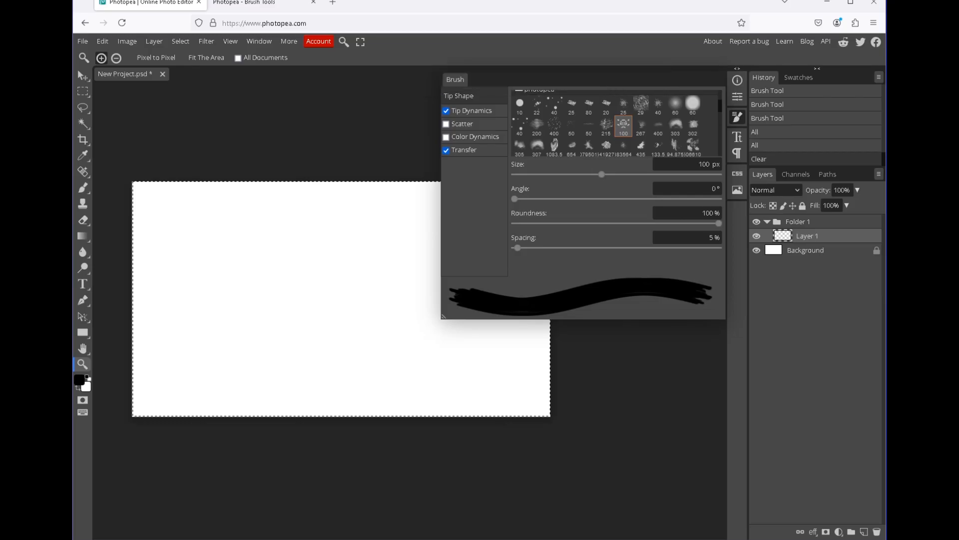
pyautogui.hotkey('ctrl', '+')
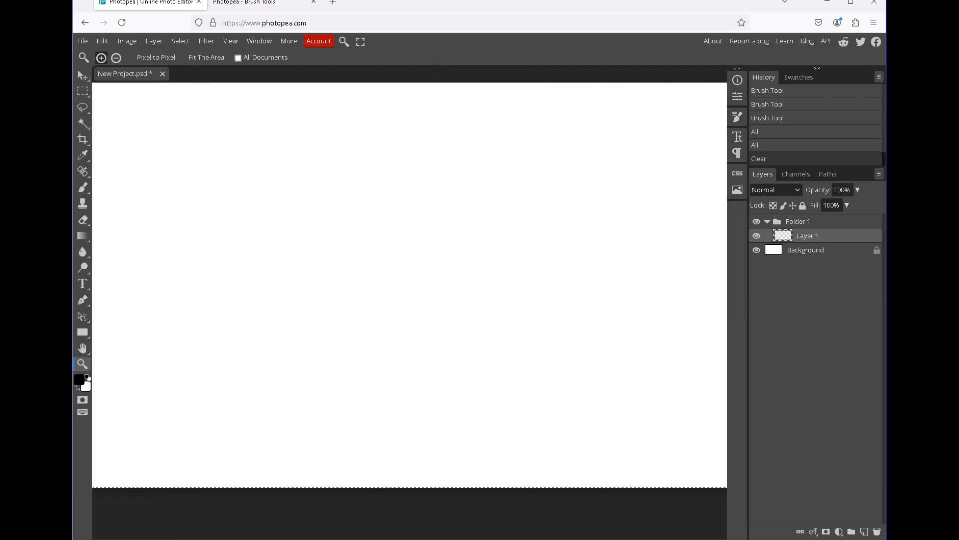
# Show the Tool Presets panel and try to dock it alongside History and Swatches.
pyautogui.click(259, 41)
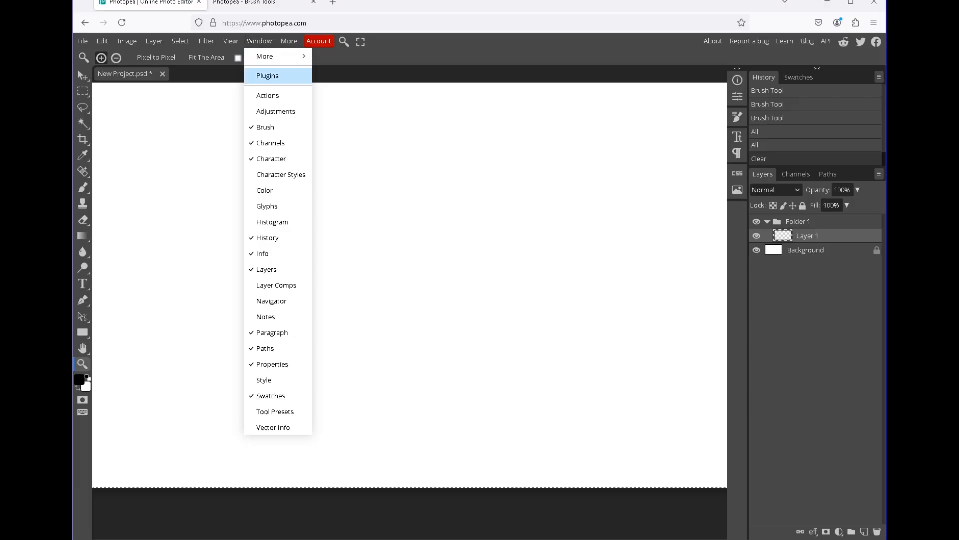
pyautogui.click(272, 411)
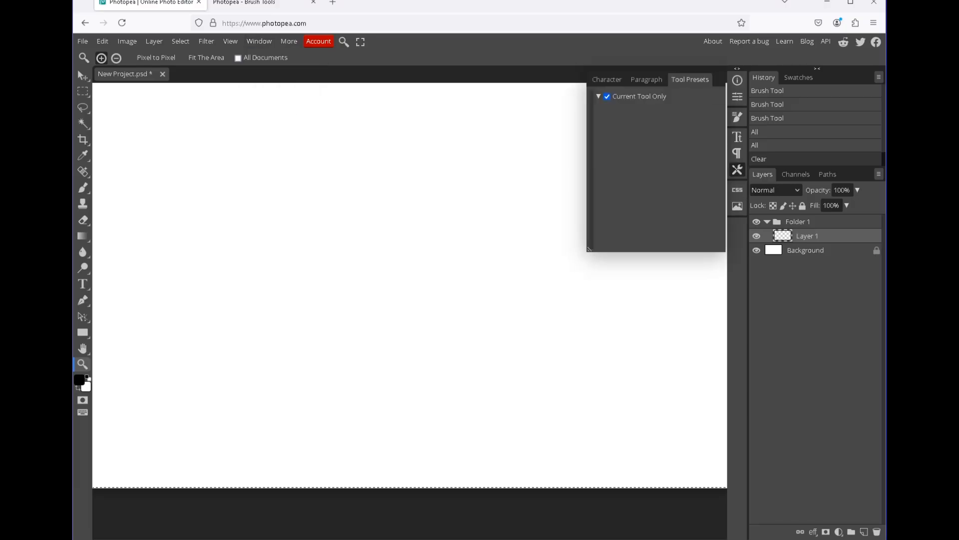
pyautogui.moveTo(684, 75); pyautogui.dragTo(829, 75)
pyautogui.moveTo(694, 86); pyautogui.dragTo(824, 80)
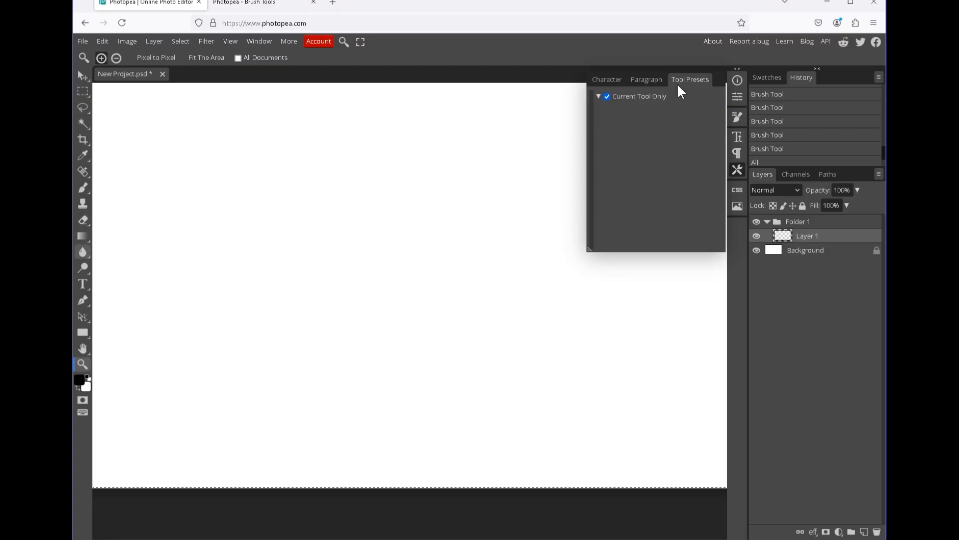
# Paint short curved test strokes with the 100 px brush and collapse the Tool Presets panel.
pyautogui.press('b')
pyautogui.moveTo(270, 143)
pyautogui.mouseDown()
pyautogui.moveTo(246, 221)
pyautogui.moveTo(259, 239)
pyautogui.mouseUp()
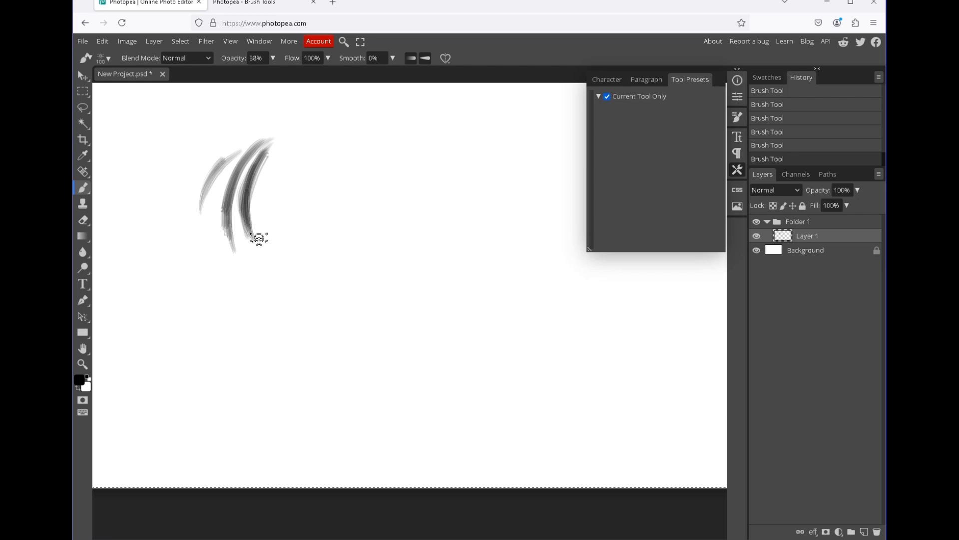
pyautogui.rightClick(645, 103)
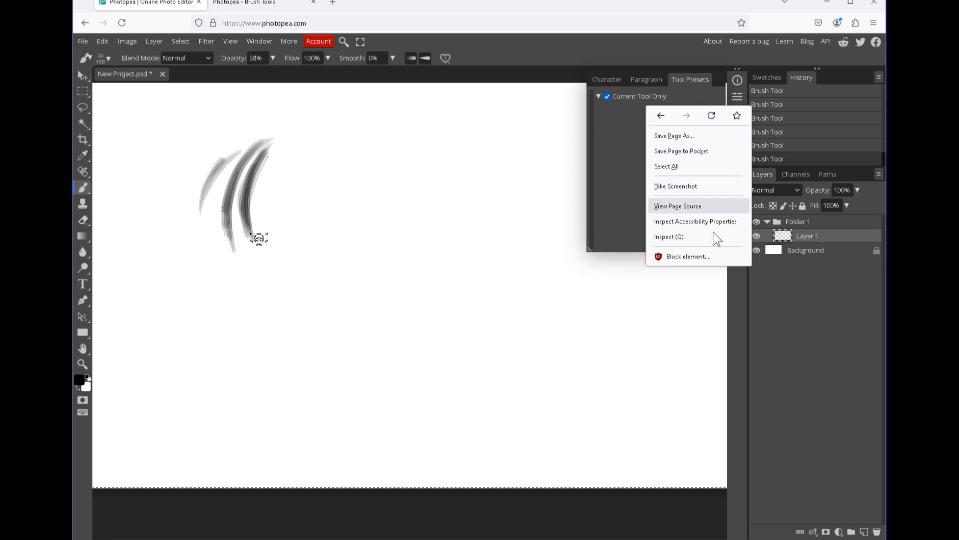
pyautogui.press('Escape')
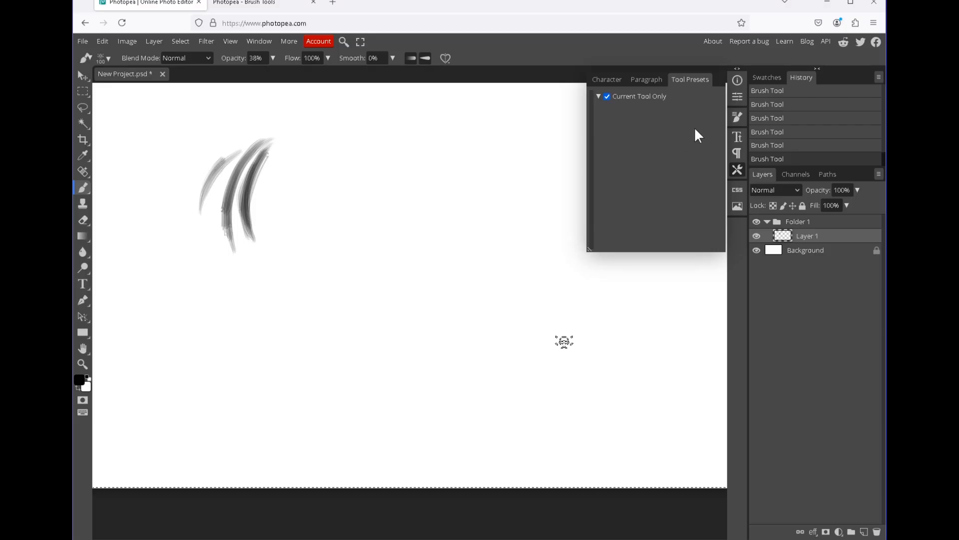
pyautogui.rightClick(687, 76)
pyautogui.click(738, 170)
pyautogui.press('z')
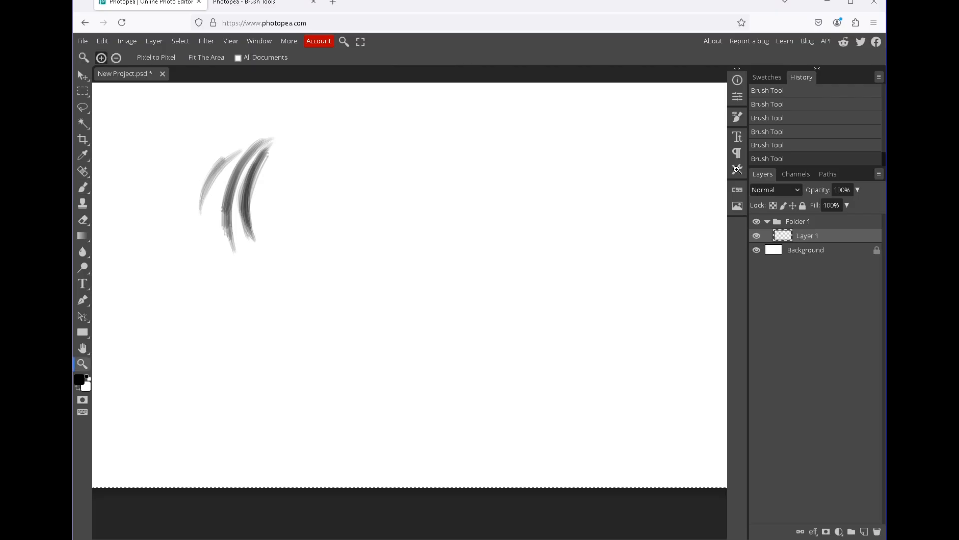
pyautogui.hotkey('ctrl', '-')
pyautogui.moveTo(460, 228); pyautogui.dragTo(505, 227)
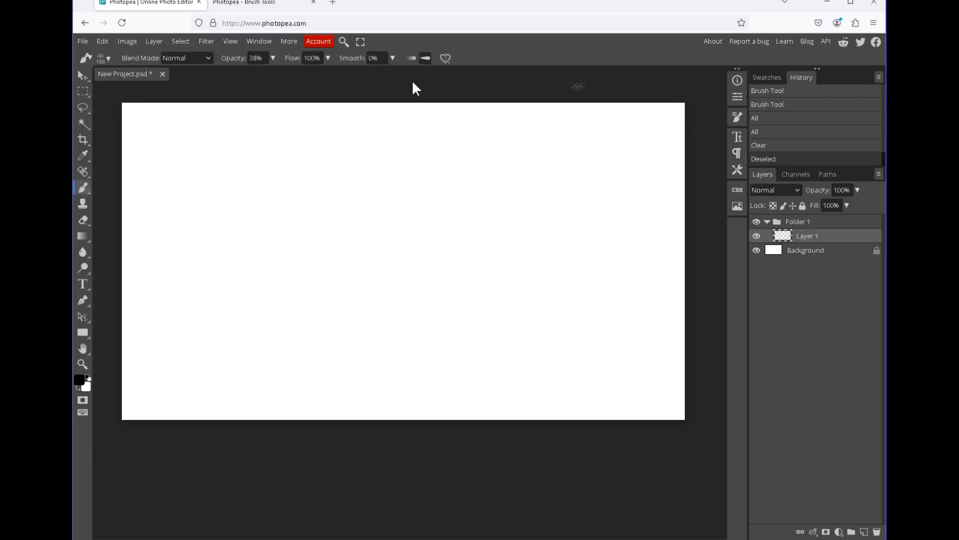
pyautogui.moveTo(355, 235)
pyautogui.mouseDown()
pyautogui.moveTo(367, 187)
pyautogui.moveTo(388, 164)
pyautogui.mouseUp()
pyautogui.moveTo(355, 220)
pyautogui.mouseDown()
pyautogui.moveTo(359, 196)
pyautogui.moveTo(414, 164)
pyautogui.mouseUp()
pyautogui.hotkey('ctrl', 'a')
pyautogui.hotkey('ctrl', 'x')
pyautogui.hotkey('ctrl', 'd')
# Sketch a cartoon figure at the canvas center with a round head, short coat-shaped torso, legs and pointed feet.
pyautogui.moveTo(347, 243)
pyautogui.mouseDown()
pyautogui.moveTo(339, 199)
pyautogui.moveTo(355, 168)
pyautogui.moveTo(397, 176)
pyautogui.moveTo(370, 229)
pyautogui.moveTo(411, 188)
pyautogui.mouseUp()
pyautogui.moveTo(375, 237)
pyautogui.mouseDown()
pyautogui.moveTo(413, 189)
pyautogui.moveTo(385, 250)
pyautogui.moveTo(367, 245)
pyautogui.moveTo(398, 303)
pyautogui.mouseUp()
pyautogui.moveTo(409, 239); pyautogui.dragTo(429, 269)
pyautogui.moveTo(418, 231)
pyautogui.mouseDown()
pyautogui.moveTo(443, 263)
pyautogui.moveTo(419, 308)
pyautogui.mouseUp()
pyautogui.moveTo(373, 303)
pyautogui.mouseDown()
pyautogui.moveTo(358, 329)
pyautogui.moveTo(400, 333)
pyautogui.moveTo(385, 342)
pyautogui.mouseUp()
pyautogui.moveTo(413, 311)
pyautogui.mouseDown()
pyautogui.moveTo(413, 332)
pyautogui.moveTo(461, 340)
pyautogui.mouseUp()
pyautogui.moveTo(435, 300)
pyautogui.mouseDown()
pyautogui.moveTo(439, 320)
pyautogui.moveTo(425, 340)
pyautogui.mouseUp()
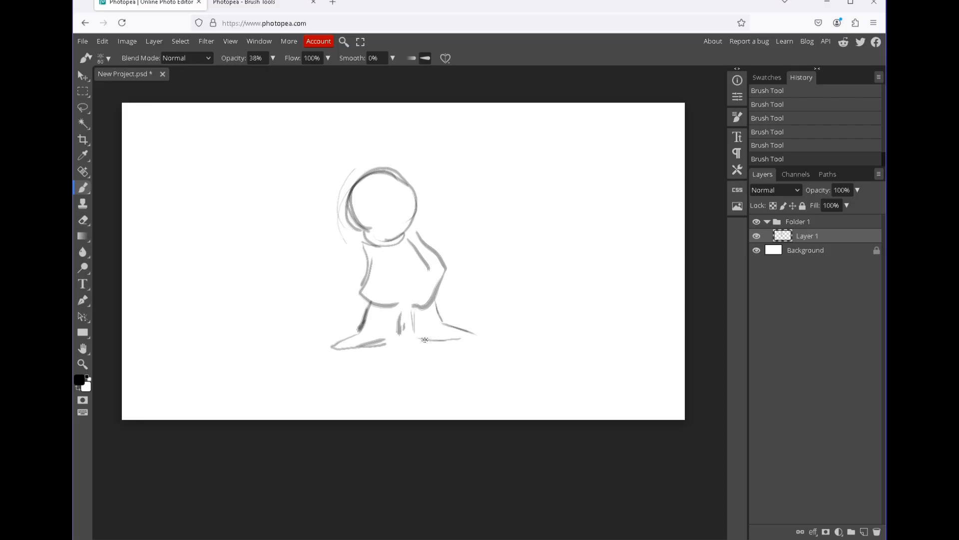
# Sketch the figure's raised arm reaching up beside the head, ending in a sleeve cuff.
pyautogui.moveTo(415, 220); pyautogui.dragTo(440, 195)
pyautogui.moveTo(425, 239)
pyautogui.mouseDown()
pyautogui.moveTo(455, 222)
pyautogui.moveTo(432, 198)
pyautogui.mouseUp()
pyautogui.moveTo(441, 196); pyautogui.dragTo(455, 220)
# Sketch the outstretched arm with a wide cuff and open hand, and add a scalloped bib on the chest.
pyautogui.moveTo(363, 245); pyautogui.dragTo(323, 255)
pyautogui.moveTo(319, 256); pyautogui.dragTo(320, 289)
pyautogui.moveTo(321, 290)
pyautogui.mouseDown()
pyautogui.moveTo(372, 268)
pyautogui.moveTo(327, 292)
pyautogui.mouseUp()
pyautogui.moveTo(322, 250)
pyautogui.mouseDown()
pyautogui.moveTo(383, 240)
pyautogui.moveTo(328, 290)
pyautogui.mouseUp()
pyautogui.moveTo(334, 251)
pyautogui.mouseDown()
pyautogui.moveTo(325, 289)
pyautogui.moveTo(336, 261)
pyautogui.moveTo(320, 252)
pyautogui.moveTo(314, 279)
pyautogui.moveTo(301, 247)
pyautogui.moveTo(311, 251)
pyautogui.moveTo(316, 240)
pyautogui.moveTo(276, 239)
pyautogui.moveTo(276, 250)
pyautogui.moveTo(293, 250)
pyautogui.moveTo(278, 274)
pyautogui.moveTo(292, 264)
pyautogui.moveTo(297, 285)
pyautogui.mouseUp()
pyautogui.moveTo(369, 241)
pyautogui.mouseDown()
pyautogui.moveTo(371, 259)
pyautogui.moveTo(419, 270)
pyautogui.mouseUp()
pyautogui.moveTo(413, 229)
pyautogui.mouseDown()
pyautogui.moveTo(424, 272)
pyautogui.moveTo(375, 275)
pyautogui.mouseUp()
# Sketch the raised hand holding a large tilted rectangular sign.
pyautogui.moveTo(439, 193)
pyautogui.mouseDown()
pyautogui.moveTo(460, 182)
pyautogui.moveTo(434, 254)
pyautogui.moveTo(485, 159)
pyautogui.mouseUp()
pyautogui.moveTo(420, 178)
pyautogui.mouseDown()
pyautogui.moveTo(446, 175)
pyautogui.moveTo(435, 128)
pyautogui.moveTo(550, 144)
pyautogui.mouseUp()
pyautogui.moveTo(562, 156); pyautogui.dragTo(533, 198)
pyautogui.moveTo(469, 188); pyautogui.dragTo(523, 203)
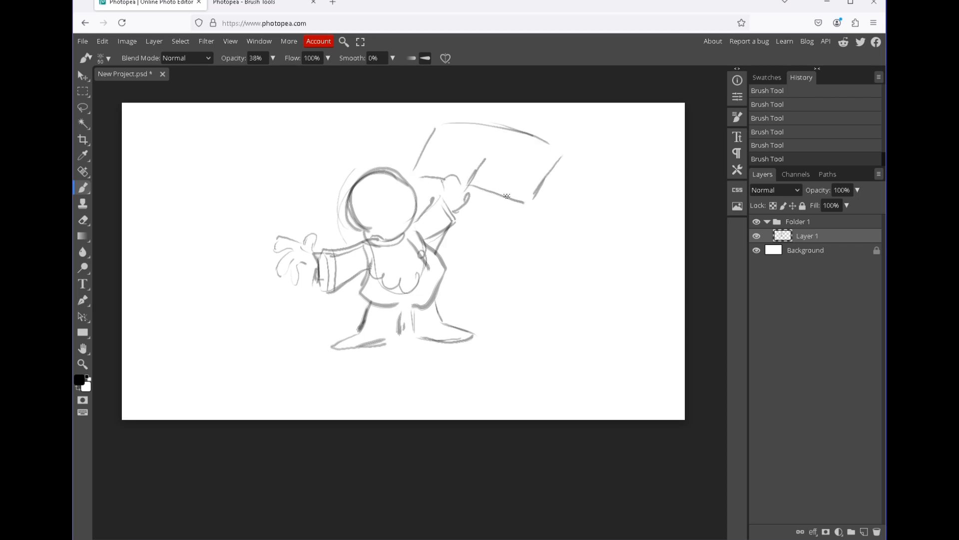
# Thicken the sign's side edges, add a small knob on its upper edge, and scribble lettering lines across it.
pyautogui.moveTo(420, 172)
pyautogui.mouseDown()
pyautogui.moveTo(453, 117)
pyautogui.moveTo(548, 143)
pyautogui.mouseUp()
pyautogui.moveTo(500, 124); pyautogui.dragTo(509, 122)
pyautogui.moveTo(459, 143); pyautogui.dragTo(488, 135)
pyautogui.moveTo(501, 141)
pyautogui.mouseDown()
pyautogui.moveTo(514, 143)
pyautogui.moveTo(487, 151)
pyautogui.moveTo(511, 153)
pyautogui.mouseUp()
pyautogui.moveTo(456, 163)
pyautogui.mouseDown()
pyautogui.moveTo(484, 161)
pyautogui.moveTo(519, 179)
pyautogui.mouseUp()
pyautogui.moveTo(559, 150); pyautogui.dragTo(526, 202)
# Draw a brimmed hat around the figure's head and add guide lines across the face.
pyautogui.moveTo(332, 227); pyautogui.dragTo(407, 168)
pyautogui.moveTo(338, 209)
pyautogui.mouseDown()
pyautogui.moveTo(345, 180)
pyautogui.moveTo(375, 161)
pyautogui.moveTo(392, 166)
pyautogui.moveTo(336, 190)
pyautogui.moveTo(342, 206)
pyautogui.moveTo(406, 172)
pyautogui.moveTo(391, 219)
pyautogui.moveTo(399, 229)
pyautogui.mouseUp()
pyautogui.moveTo(409, 188)
pyautogui.mouseDown()
pyautogui.moveTo(415, 202)
pyautogui.moveTo(402, 233)
pyautogui.mouseUp()
pyautogui.moveTo(367, 228); pyautogui.dragTo(374, 231)
# Turn off Auto-Select for the Move tool and shift the whole sketch downward on the canvas.
pyautogui.click(82, 75)
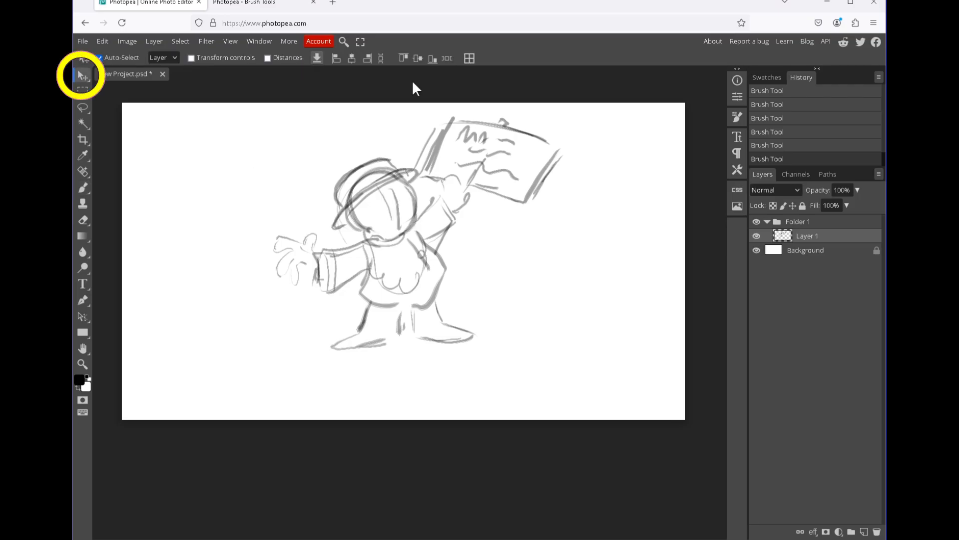
pyautogui.click(99, 58)
pyautogui.moveTo(399, 250)
pyautogui.mouseDown()
pyautogui.moveTo(449, 273)
pyautogui.moveTo(399, 280)
pyautogui.mouseUp()
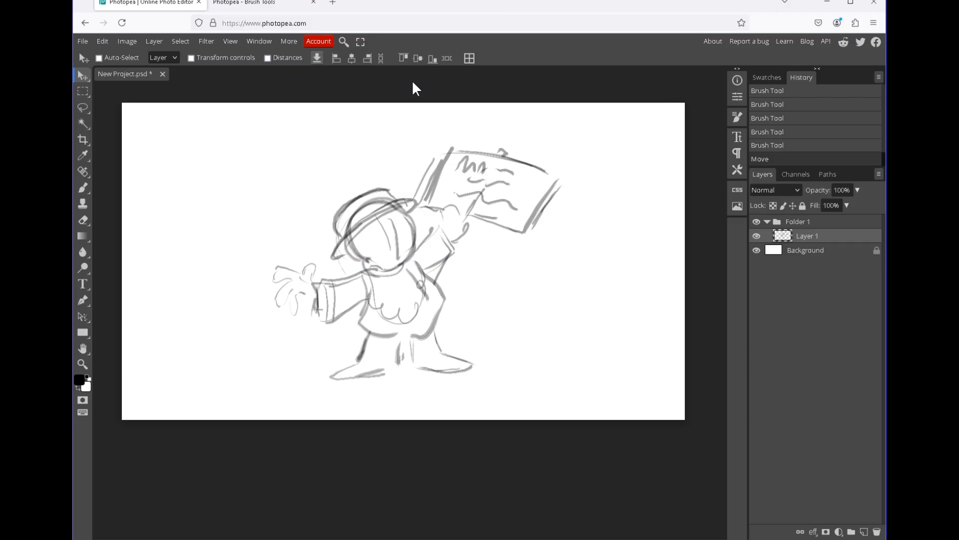
# Flip the sketch layer horizontally and shift the figure slightly left to center it on the canvas.
pyautogui.hotkey('alt', 'e')
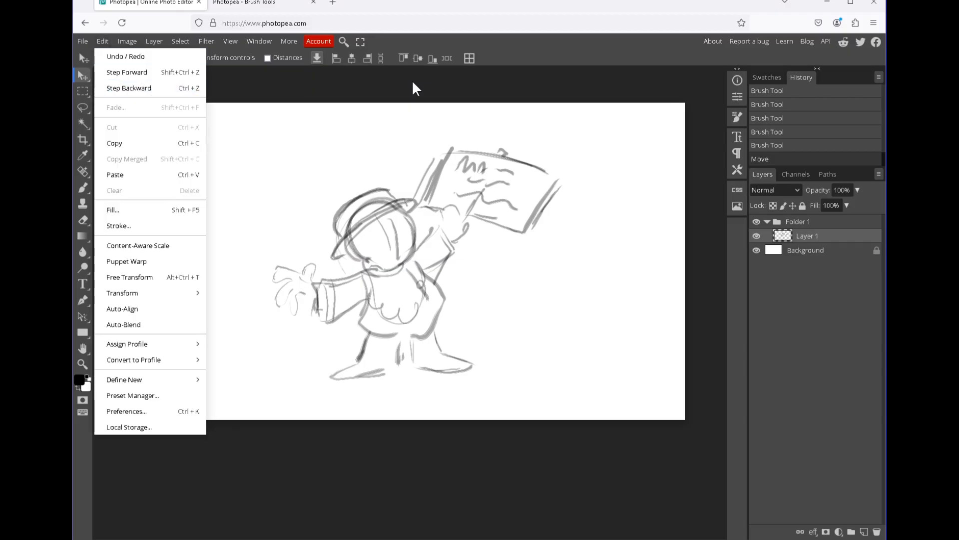
pyautogui.moveTo(150, 293)
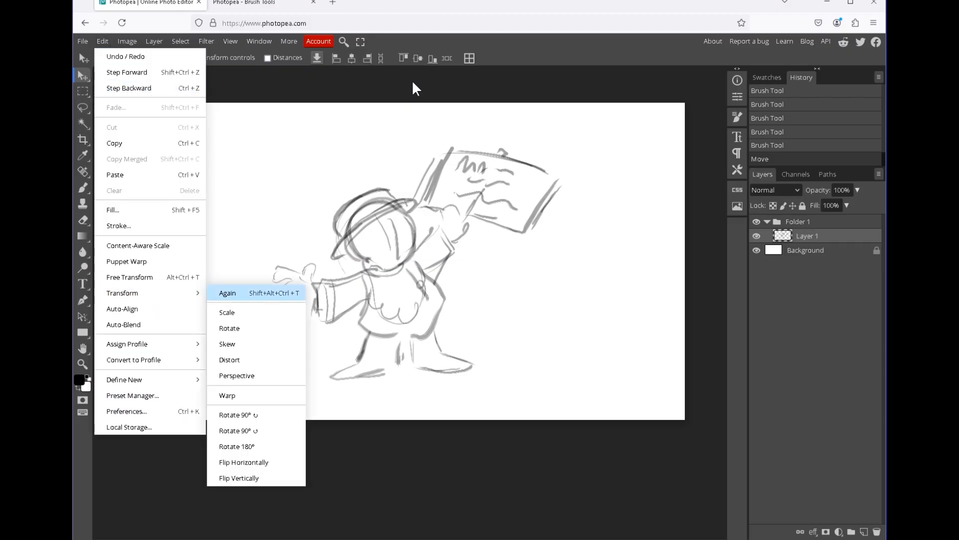
pyautogui.click(243, 462)
pyautogui.moveTo(418, 263); pyautogui.dragTo(387, 262)
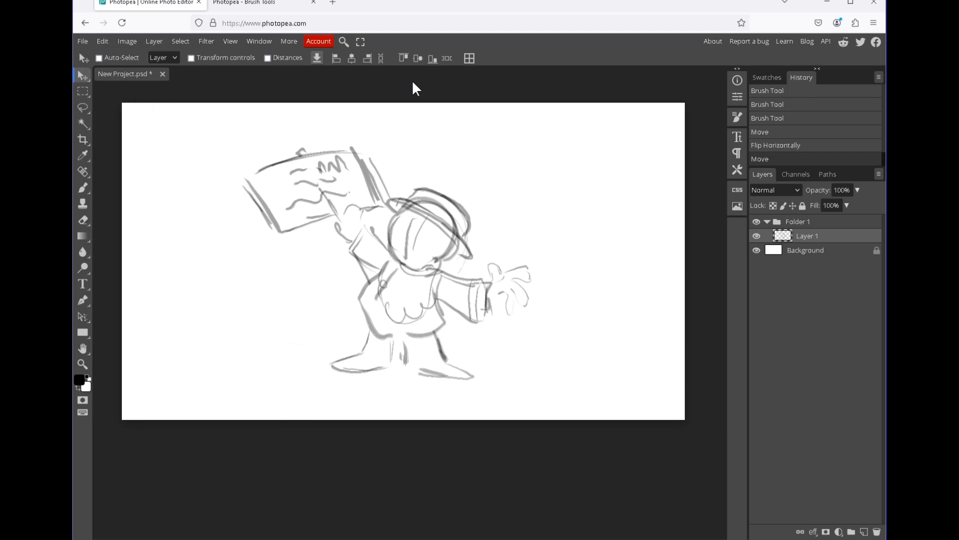
# Brush in the fingers and sleeve of the raised arm, then add facial features and hair beneath the hat.
pyautogui.press('b')
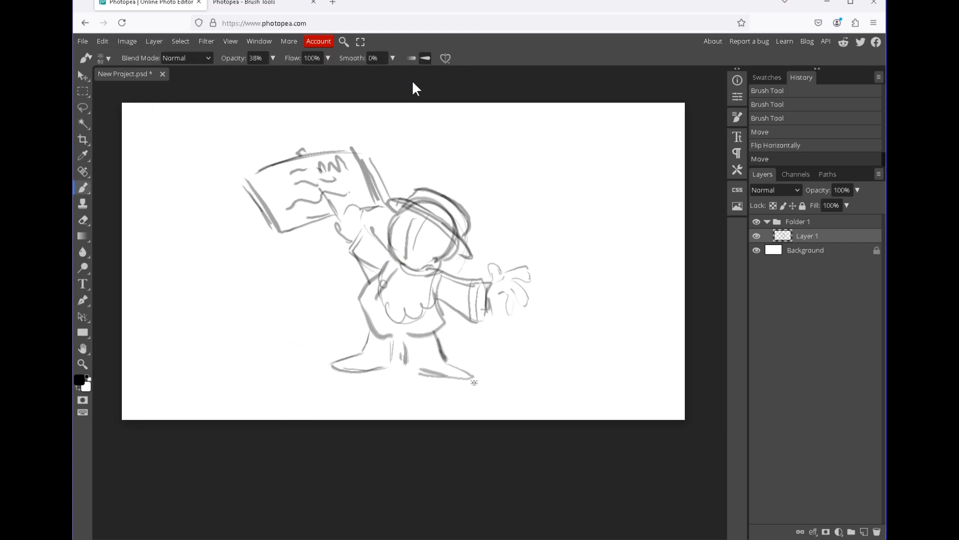
pyautogui.moveTo(346, 209); pyautogui.dragTo(343, 215)
pyautogui.moveTo(343, 215)
pyautogui.mouseDown()
pyautogui.moveTo(353, 224)
pyautogui.moveTo(351, 257)
pyautogui.mouseUp()
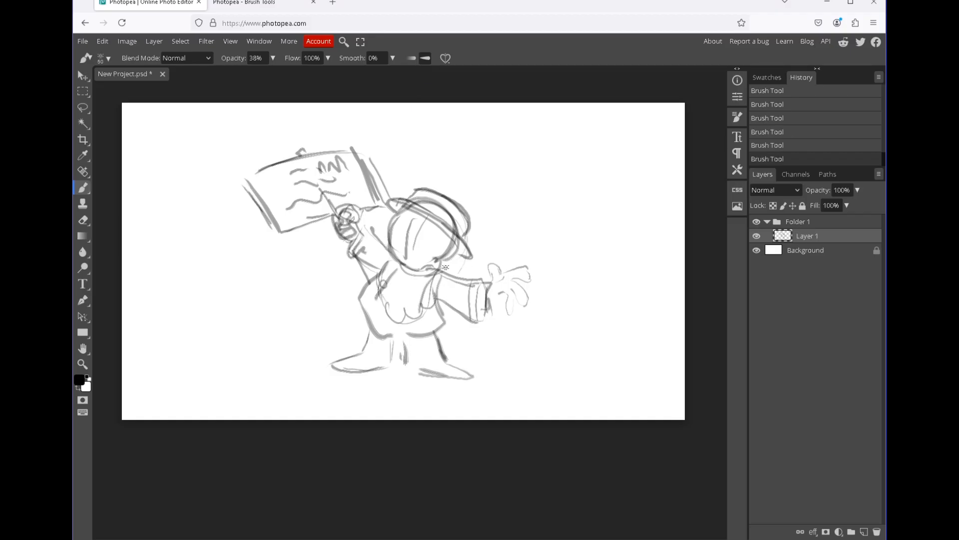
pyautogui.moveTo(460, 244); pyautogui.dragTo(463, 277)
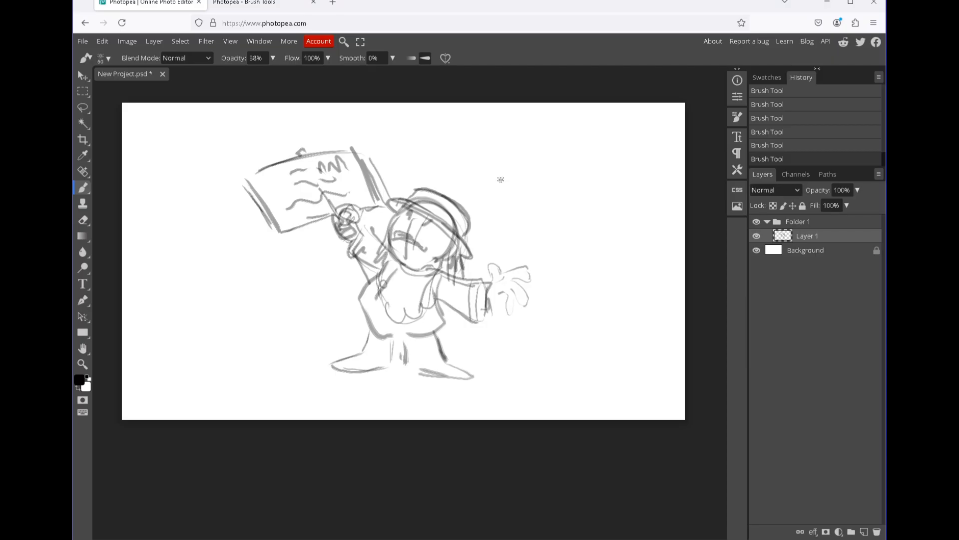
# Add long coat tails behind the legs and redraw both feet as larger rounded shoes.
pyautogui.moveTo(441, 302); pyautogui.dragTo(447, 351)
pyautogui.moveTo(369, 301); pyautogui.dragTo(355, 344)
pyautogui.moveTo(455, 350)
pyautogui.mouseDown()
pyautogui.moveTo(475, 357)
pyautogui.moveTo(463, 366)
pyautogui.moveTo(451, 334)
pyautogui.moveTo(348, 346)
pyautogui.moveTo(423, 366)
pyautogui.moveTo(406, 332)
pyautogui.moveTo(438, 377)
pyautogui.moveTo(453, 363)
pyautogui.mouseUp()
pyautogui.moveTo(390, 367); pyautogui.dragTo(339, 383)
pyautogui.moveTo(367, 372)
pyautogui.mouseDown()
pyautogui.moveTo(329, 375)
pyautogui.moveTo(374, 371)
pyautogui.mouseUp()
pyautogui.moveTo(416, 337); pyautogui.dragTo(416, 349)
pyautogui.moveTo(408, 337)
pyautogui.mouseDown()
pyautogui.moveTo(421, 374)
pyautogui.moveTo(450, 381)
pyautogui.mouseUp()
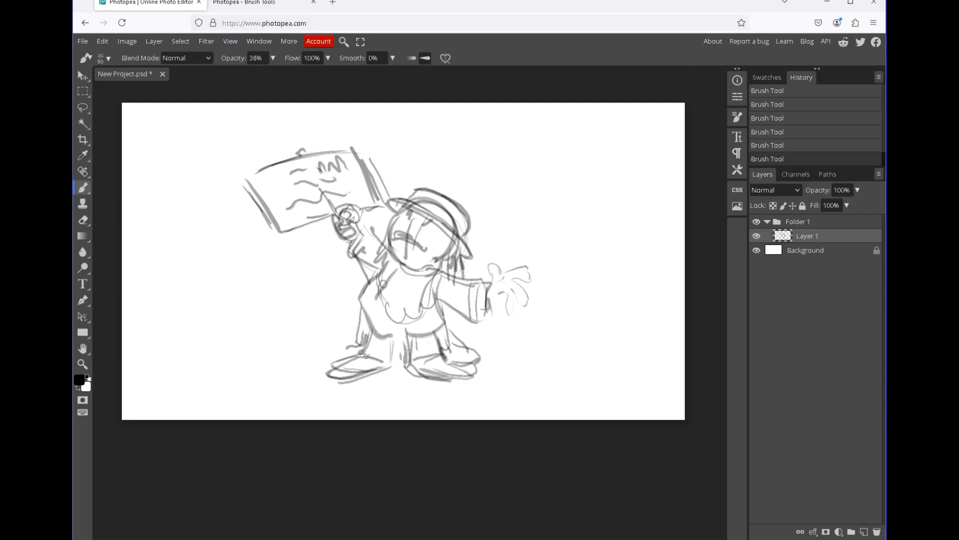
# Refine the trouser legs above the shoes and reinforce the lower hem of the torso.
pyautogui.moveTo(395, 343); pyautogui.dragTo(362, 370)
pyautogui.moveTo(410, 336)
pyautogui.mouseDown()
pyautogui.moveTo(457, 381)
pyautogui.moveTo(465, 352)
pyautogui.mouseUp()
pyautogui.moveTo(372, 328); pyautogui.dragTo(412, 346)
pyautogui.moveTo(449, 332); pyautogui.dragTo(444, 307)
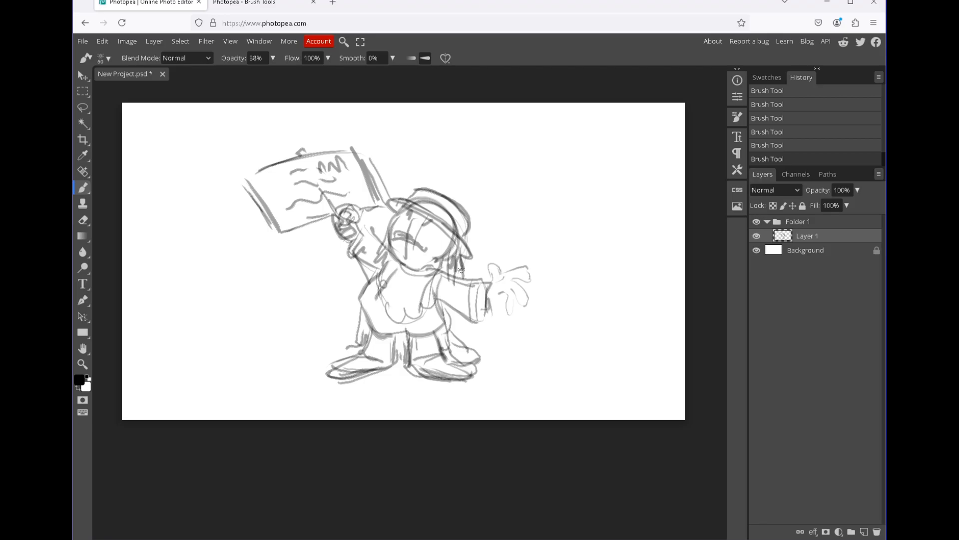
# Draw new inner side edges on the sign, then erase its old slanted side lines with the Eraser.
pyautogui.moveTo(268, 171); pyautogui.dragTo(295, 230)
pyautogui.moveTo(352, 149); pyautogui.dragTo(367, 196)
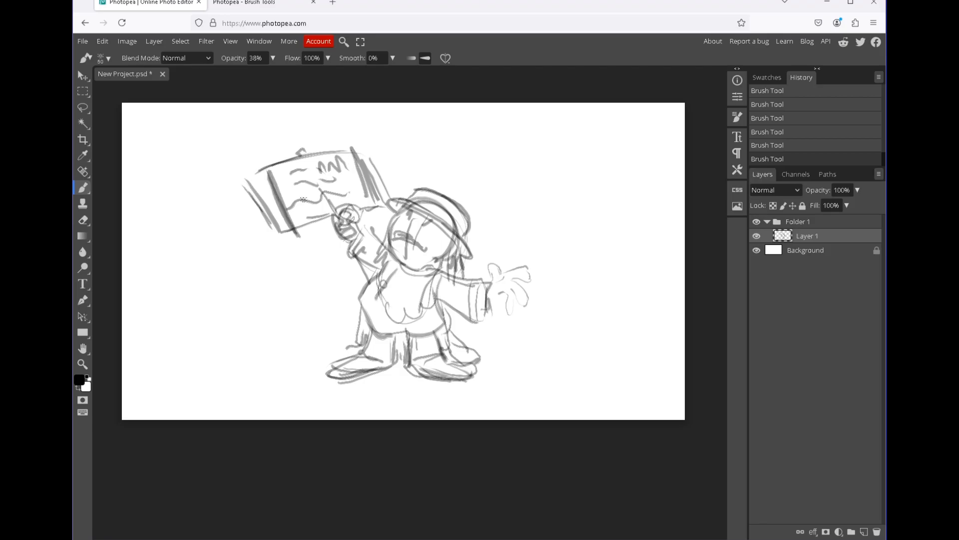
pyautogui.press('e')
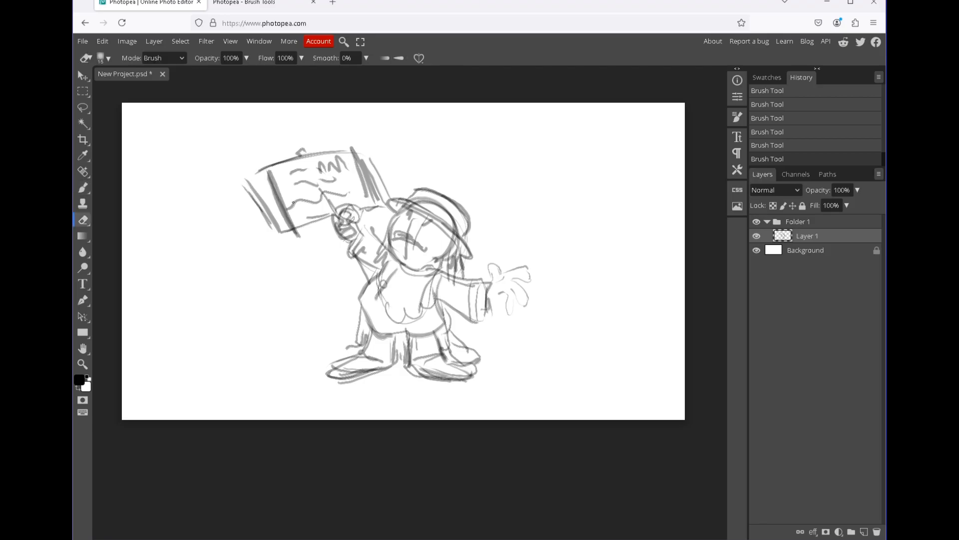
pyautogui.moveTo(253, 184)
pyautogui.mouseDown()
pyautogui.moveTo(258, 224)
pyautogui.moveTo(258, 159)
pyautogui.moveTo(280, 230)
pyautogui.mouseUp()
pyautogui.moveTo(260, 171); pyautogui.dragTo(295, 237)
pyautogui.moveTo(359, 194); pyautogui.dragTo(354, 156)
pyautogui.moveTo(369, 199)
pyautogui.mouseDown()
pyautogui.moveTo(362, 161)
pyautogui.moveTo(378, 200)
pyautogui.mouseUp()
# Redraw the sign's four borders as a narrower rectangle with the brush and add to its scribbled lettering.
pyautogui.press('b')
pyautogui.moveTo(270, 166)
pyautogui.mouseDown()
pyautogui.moveTo(363, 146)
pyautogui.moveTo(299, 236)
pyautogui.mouseUp()
pyautogui.moveTo(296, 234); pyautogui.dragTo(330, 217)
pyautogui.moveTo(367, 142); pyautogui.dragTo(376, 186)
pyautogui.moveTo(294, 231)
pyautogui.mouseDown()
pyautogui.moveTo(373, 194)
pyautogui.moveTo(362, 195)
pyautogui.mouseUp()
pyautogui.moveTo(292, 178); pyautogui.dragTo(296, 182)
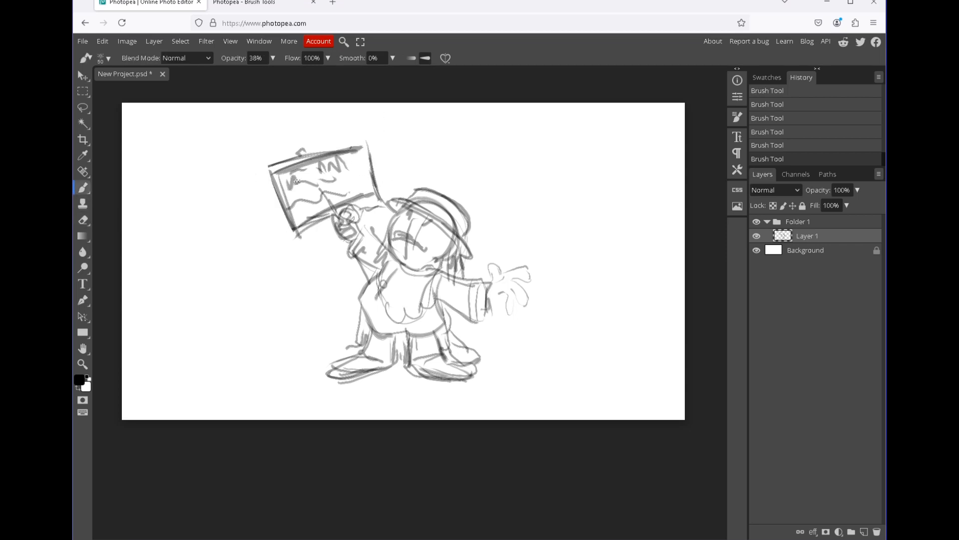
# Add a round medallion and looping bead shapes around the bib on the figure's chest.
pyautogui.moveTo(402, 275)
pyautogui.mouseDown()
pyautogui.moveTo(388, 290)
pyautogui.moveTo(403, 295)
pyautogui.mouseUp()
pyautogui.moveTo(399, 275)
pyautogui.mouseDown()
pyautogui.moveTo(391, 292)
pyautogui.moveTo(409, 279)
pyautogui.moveTo(412, 295)
pyautogui.moveTo(379, 277)
pyautogui.moveTo(386, 323)
pyautogui.moveTo(396, 323)
pyautogui.moveTo(373, 314)
pyautogui.mouseUp()
pyautogui.moveTo(426, 314); pyautogui.dragTo(422, 284)
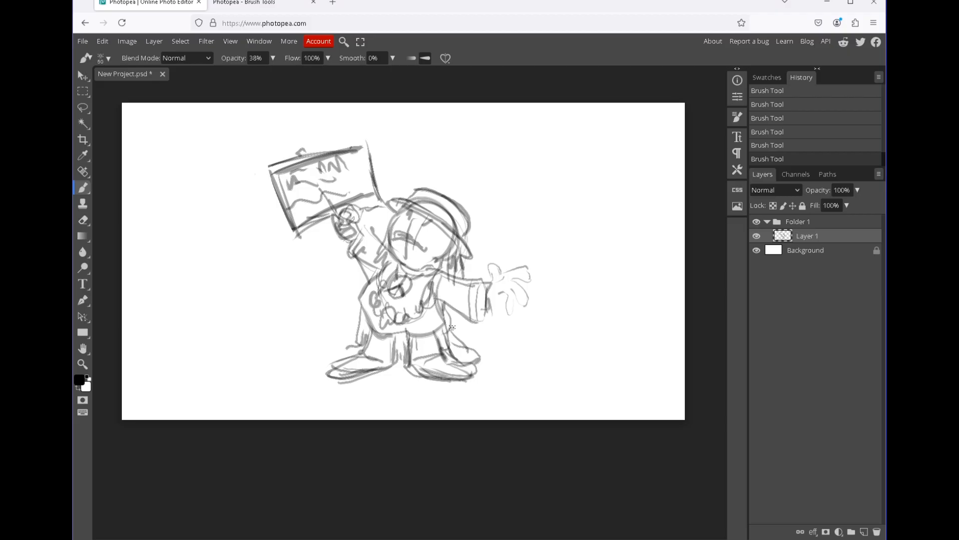
# Lower Layer 1's opacity to 25% and add a new layer above it.
pyautogui.click(857, 190)
pyautogui.click(820, 204)
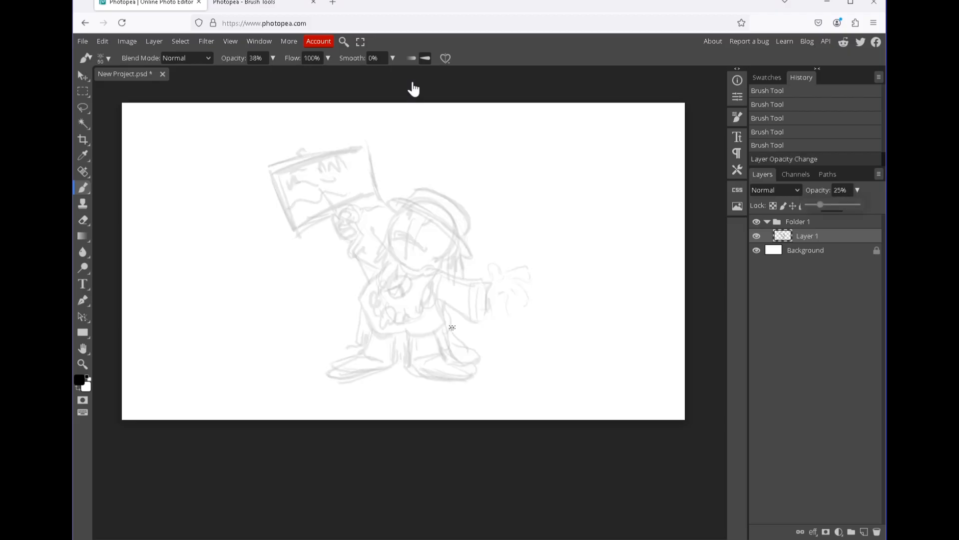
pyautogui.click(864, 531)
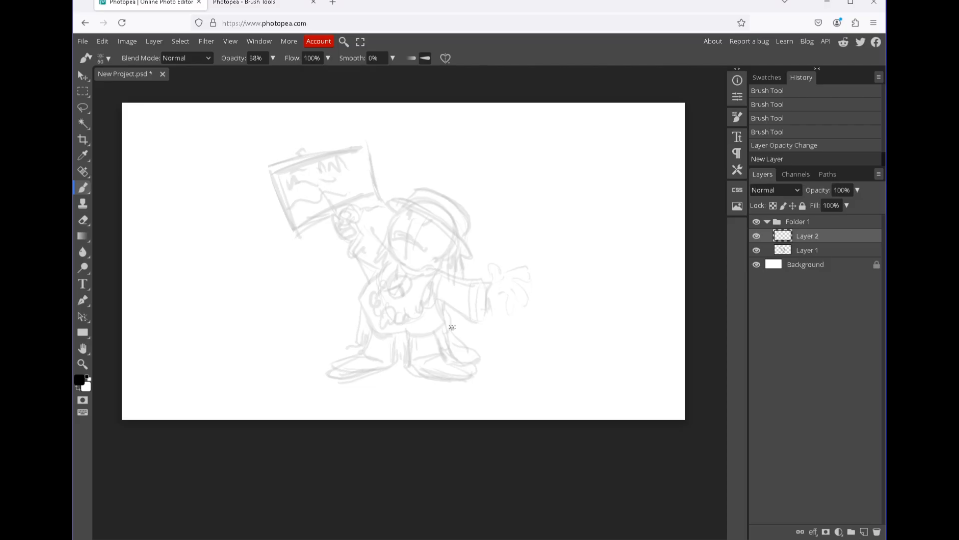
# Sketch simple crowd heads on both sides of the figure and two small protest signs in the background on Layer 2.
pyautogui.press('z')
pyautogui.moveTo(439, 291); pyautogui.dragTo(440, 315)
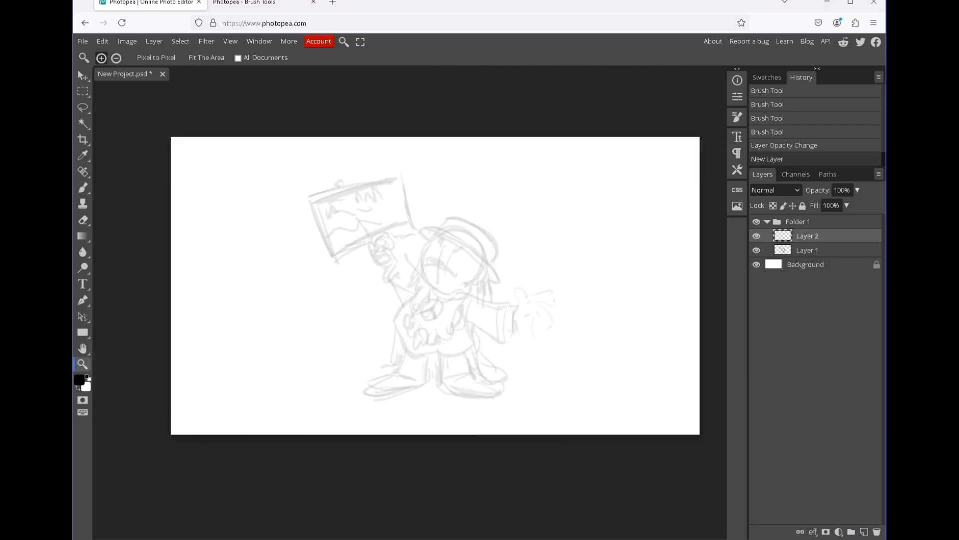
pyautogui.press('b')
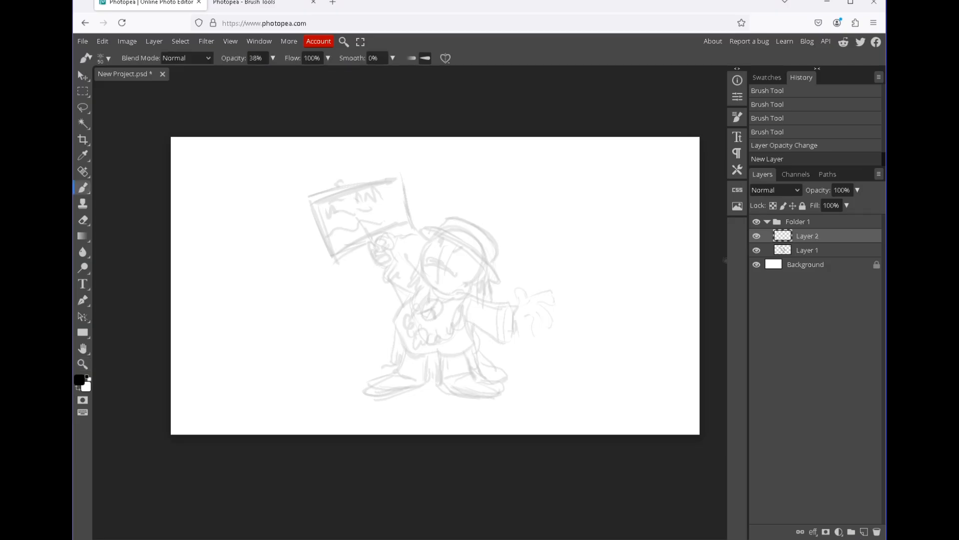
pyautogui.moveTo(524, 257)
pyautogui.mouseDown()
pyautogui.moveTo(555, 253)
pyautogui.moveTo(569, 220)
pyautogui.moveTo(572, 247)
pyautogui.moveTo(549, 222)
pyautogui.mouseUp()
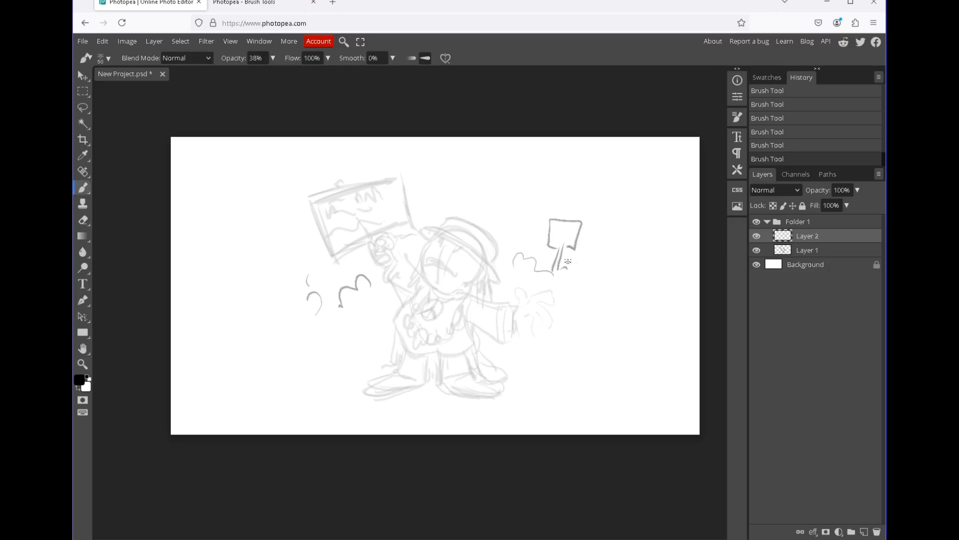
pyautogui.moveTo(289, 278); pyautogui.dragTo(309, 285)
pyautogui.moveTo(570, 283); pyautogui.dragTo(602, 286)
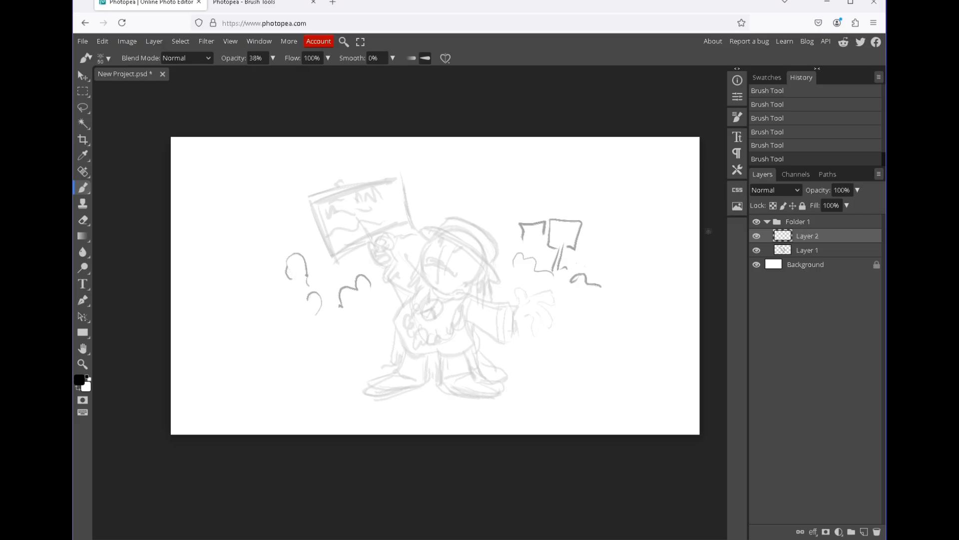
# Move Layer 1 above Layer 2 inside Folder 1.
pyautogui.hotkey('alt', '[')
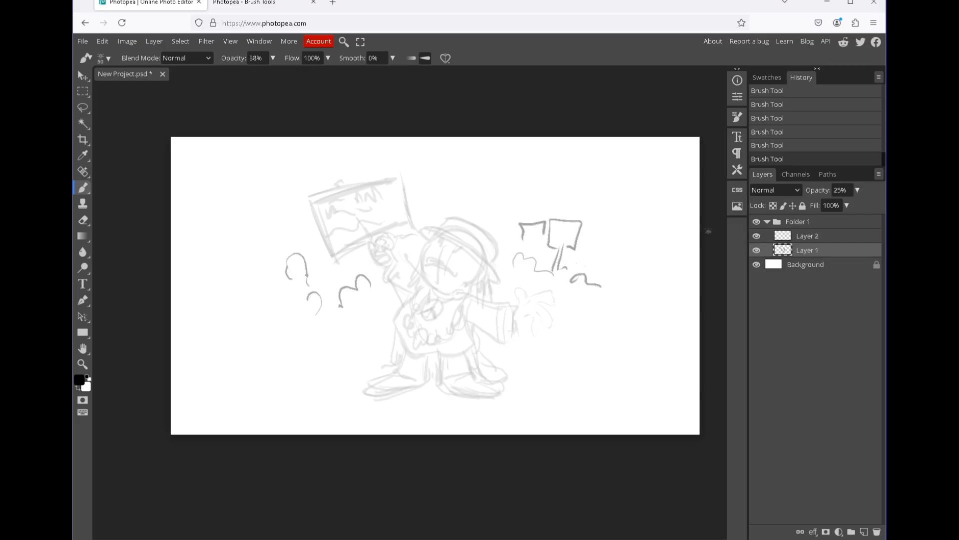
pyautogui.hotkey('alt', ']')
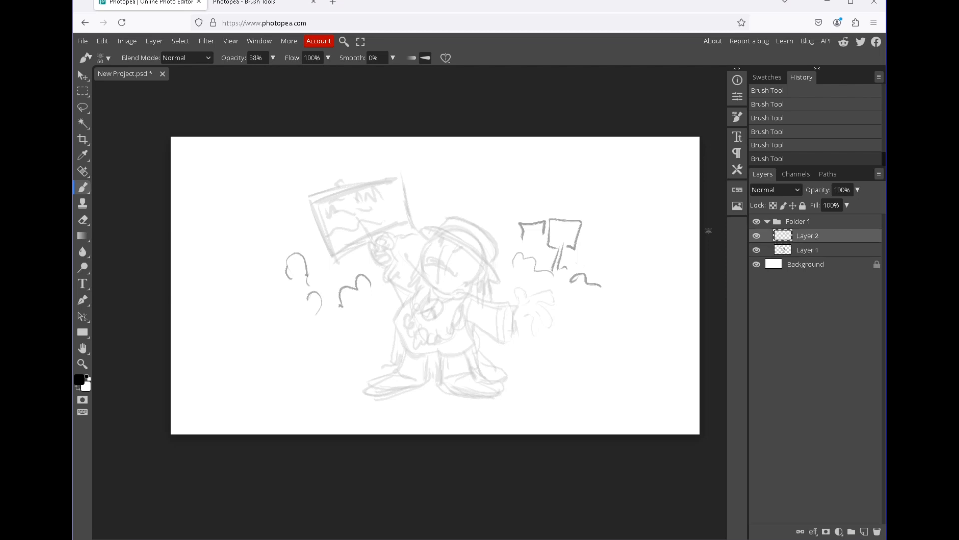
pyautogui.hotkey('alt', '[')
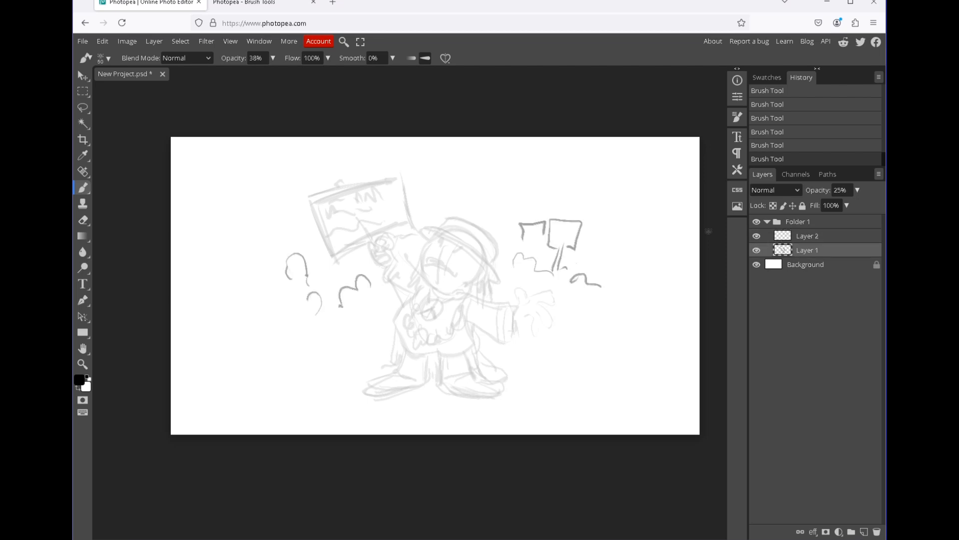
pyautogui.moveTo(810, 269); pyautogui.dragTo(812, 235)
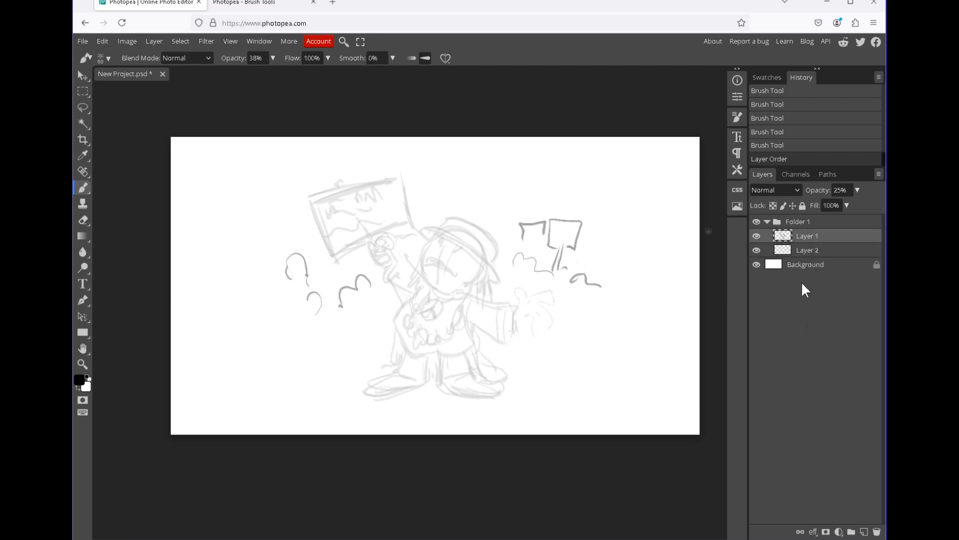
# Lower the opacity of Layer 2's crowd sketch and add a new layer at the top of Folder 1.
pyautogui.hotkey('alt', '[')
pyautogui.press('Tab')
pyautogui.click(857, 190)
pyautogui.moveTo(859, 205); pyautogui.dragTo(816, 204)
pyautogui.hotkey('ctrl', 'shift', 'n')
# Give the new Layer 3 a blue colour label.
pyautogui.rightClick(802, 309)
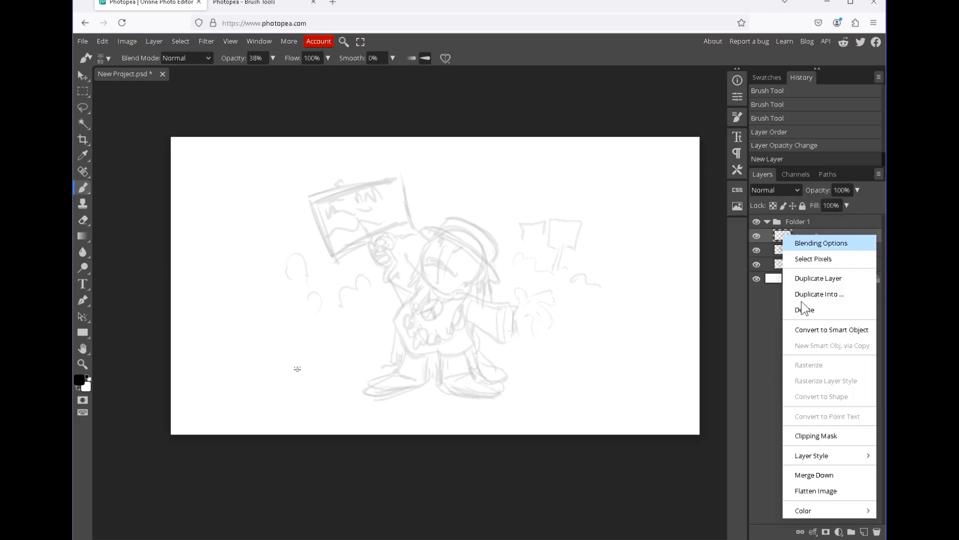
pyautogui.moveTo(803, 510)
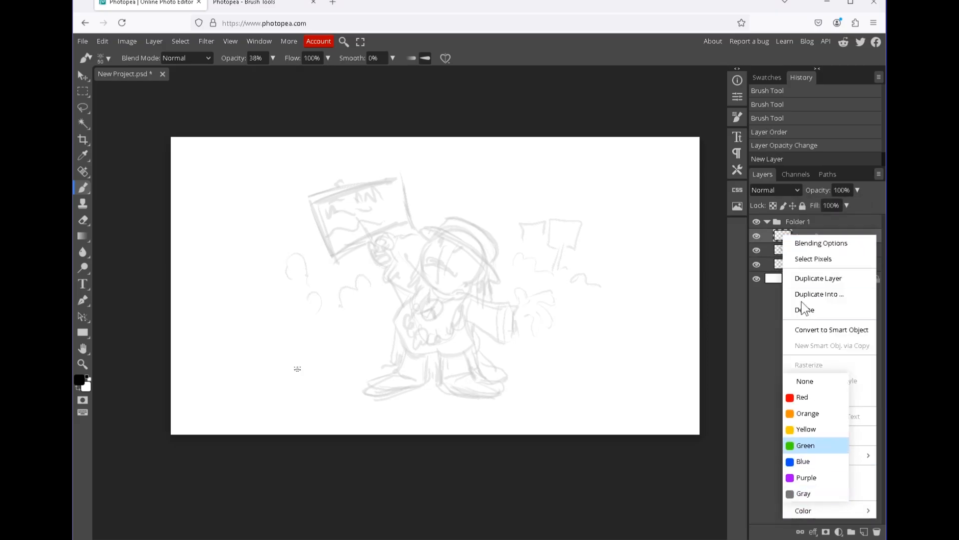
pyautogui.click(810, 460)
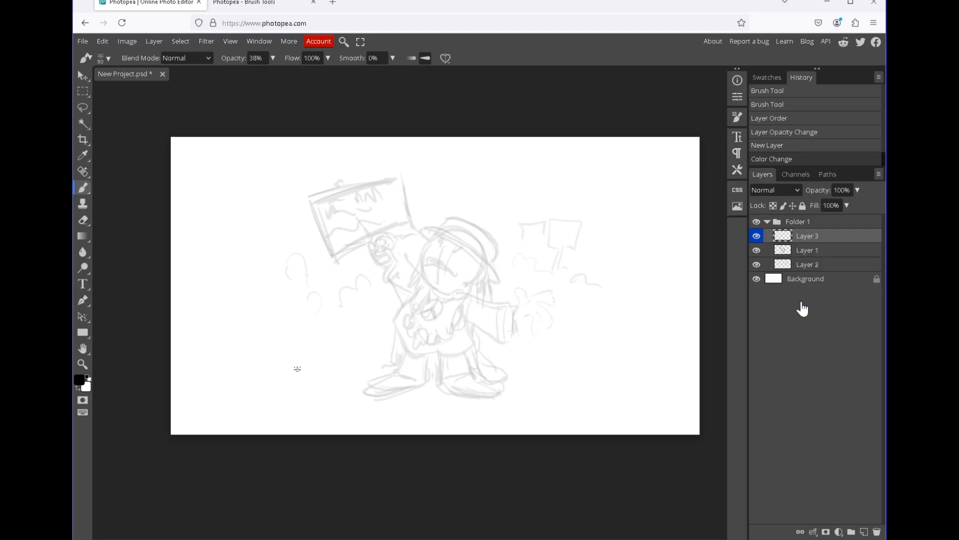
# Set the brush opacity to 53% and draw a round peace-symbol medallion on the figure's chest with a slightly larger brush.
pyautogui.press('z')
pyautogui.moveTo(435, 254)
pyautogui.mouseDown()
pyautogui.moveTo(487, 254)
pyautogui.moveTo(437, 238)
pyautogui.mouseUp()
pyautogui.press('space')
pyautogui.press('b')
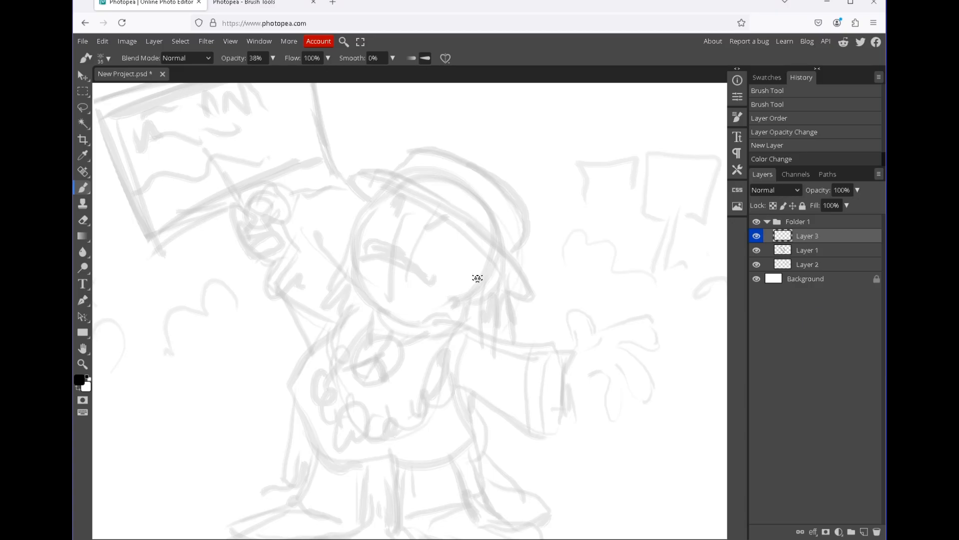
pyautogui.moveTo(492, 336)
pyautogui.mouseDown()
pyautogui.moveTo(559, 305)
pyautogui.moveTo(530, 267)
pyautogui.moveTo(518, 268)
pyautogui.mouseUp()
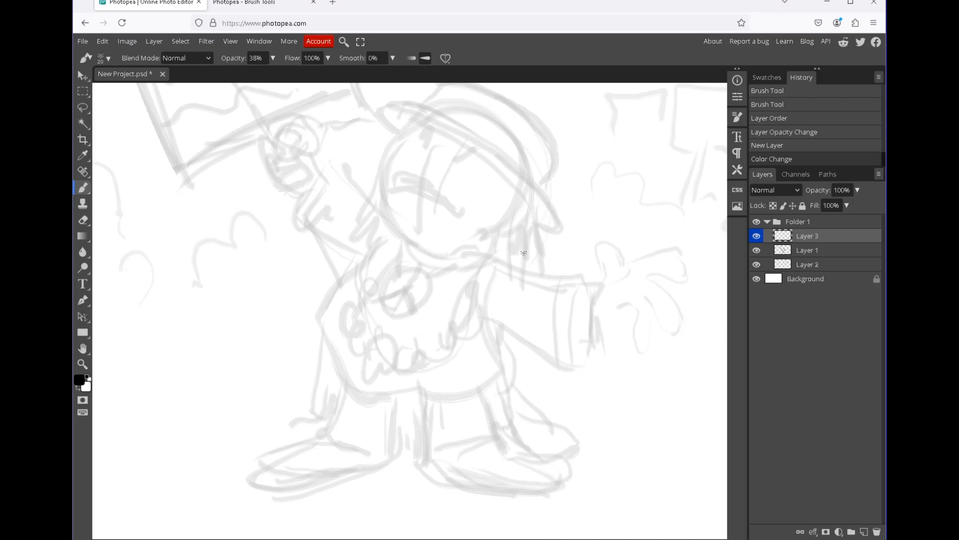
pyautogui.press('5')
pyautogui.press('3')
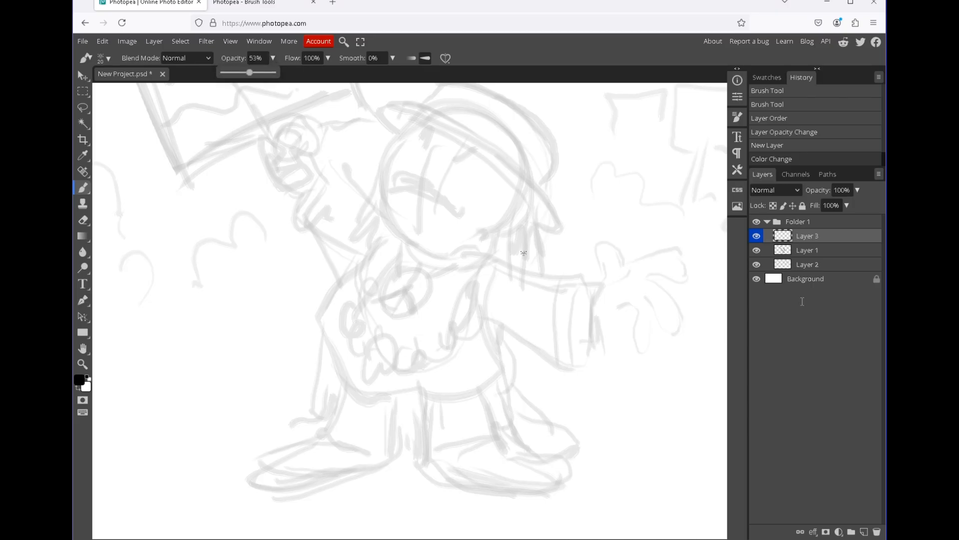
pyautogui.click(441, 285)
pyautogui.moveTo(403, 270); pyautogui.dragTo(384, 314)
pyautogui.moveTo(380, 305); pyautogui.dragTo(411, 311)
pyautogui.moveTo(402, 270); pyautogui.dragTo(383, 287)
pyautogui.press(']')
pyautogui.press(']')
pyautogui.moveTo(385, 278)
pyautogui.mouseDown()
pyautogui.moveTo(420, 269)
pyautogui.moveTo(419, 300)
pyautogui.mouseUp()
pyautogui.moveTo(426, 292)
pyautogui.mouseDown()
pyautogui.moveTo(380, 299)
pyautogui.moveTo(397, 315)
pyautogui.moveTo(384, 311)
pyautogui.mouseUp()
# Draw the medallion's cord and a necklace around the chest with a flower pendant at its lowest point.
pyautogui.moveTo(425, 273); pyautogui.dragTo(470, 252)
pyautogui.moveTo(399, 270); pyautogui.dragTo(400, 240)
pyautogui.moveTo(380, 350)
pyautogui.mouseDown()
pyautogui.moveTo(391, 379)
pyautogui.moveTo(413, 370)
pyautogui.moveTo(487, 261)
pyautogui.mouseUp()
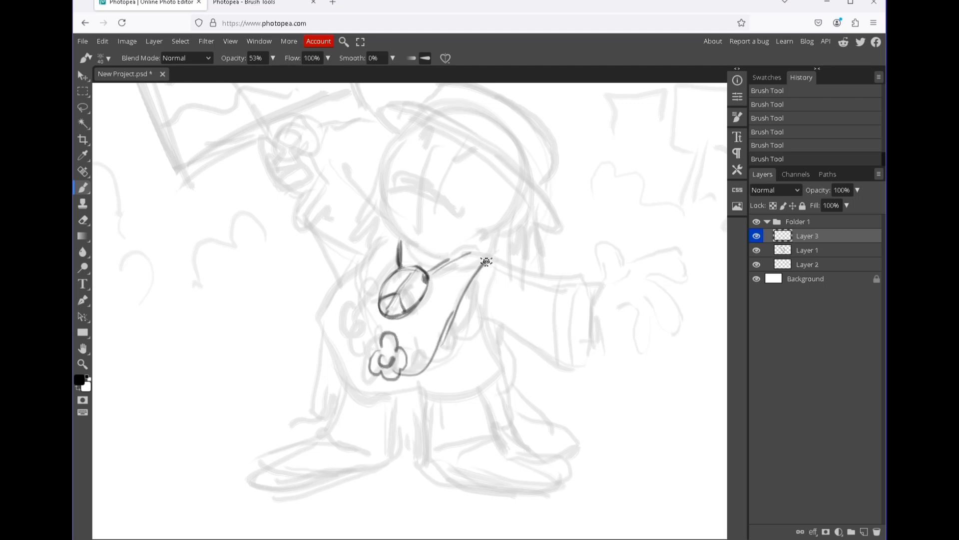
pyautogui.moveTo(393, 231)
pyautogui.mouseDown()
pyautogui.moveTo(374, 268)
pyautogui.moveTo(372, 355)
pyautogui.mouseUp()
pyautogui.moveTo(398, 226)
pyautogui.mouseDown()
pyautogui.moveTo(345, 315)
pyautogui.moveTo(350, 336)
pyautogui.moveTo(380, 363)
pyautogui.mouseUp()
pyautogui.moveTo(490, 243)
pyautogui.mouseDown()
pyautogui.moveTo(421, 369)
pyautogui.moveTo(432, 365)
pyautogui.moveTo(419, 353)
pyautogui.moveTo(475, 272)
pyautogui.mouseUp()
pyautogui.moveTo(358, 345)
pyautogui.mouseDown()
pyautogui.moveTo(368, 353)
pyautogui.moveTo(345, 299)
pyautogui.moveTo(352, 309)
pyautogui.moveTo(360, 265)
pyautogui.moveTo(390, 231)
pyautogui.mouseUp()
# Draw the outstretched arm's sleeve and its open hand with spread fingers and palm creases.
pyautogui.moveTo(480, 256)
pyautogui.mouseDown()
pyautogui.moveTo(509, 242)
pyautogui.moveTo(495, 258)
pyautogui.moveTo(586, 278)
pyautogui.mouseUp()
pyautogui.moveTo(482, 316)
pyautogui.mouseDown()
pyautogui.moveTo(530, 357)
pyautogui.moveTo(575, 371)
pyautogui.mouseUp()
pyautogui.moveTo(565, 290)
pyautogui.mouseDown()
pyautogui.moveTo(563, 344)
pyautogui.moveTo(578, 356)
pyautogui.moveTo(595, 349)
pyautogui.moveTo(602, 278)
pyautogui.mouseUp()
pyautogui.moveTo(599, 325); pyautogui.dragTo(597, 345)
pyautogui.moveTo(603, 280)
pyautogui.mouseDown()
pyautogui.moveTo(601, 236)
pyautogui.moveTo(633, 263)
pyautogui.mouseUp()
pyautogui.moveTo(593, 328)
pyautogui.mouseDown()
pyautogui.moveTo(633, 326)
pyautogui.moveTo(640, 364)
pyautogui.mouseUp()
pyautogui.moveTo(648, 311); pyautogui.dragTo(644, 364)
pyautogui.moveTo(628, 262)
pyautogui.mouseDown()
pyautogui.moveTo(639, 259)
pyautogui.moveTo(692, 320)
pyautogui.mouseUp()
pyautogui.moveTo(647, 303)
pyautogui.mouseDown()
pyautogui.moveTo(687, 334)
pyautogui.moveTo(692, 320)
pyautogui.mouseUp()
pyautogui.moveTo(621, 275)
pyautogui.mouseDown()
pyautogui.moveTo(606, 302)
pyautogui.moveTo(616, 302)
pyautogui.mouseUp()
pyautogui.moveTo(634, 278); pyautogui.dragTo(632, 300)
# Outline the flared sleeve of the raised arm over the rough sketch.
pyautogui.moveTo(730, 302)
pyautogui.mouseDown()
pyautogui.moveTo(801, 301)
pyautogui.moveTo(811, 340)
pyautogui.mouseUp()
pyautogui.moveTo(385, 262); pyautogui.dragTo(431, 193)
pyautogui.moveTo(435, 192)
pyautogui.mouseDown()
pyautogui.moveTo(460, 247)
pyautogui.moveTo(444, 288)
pyautogui.mouseUp()
pyautogui.moveTo(435, 268); pyautogui.dragTo(439, 300)
pyautogui.moveTo(384, 265); pyautogui.dragTo(432, 302)
# Detail both sleeves with blotchy patches, creases and cuff shading, and add oval beads to the necklace.
pyautogui.moveTo(559, 365)
pyautogui.mouseDown()
pyautogui.moveTo(506, 345)
pyautogui.moveTo(521, 343)
pyautogui.mouseUp()
pyautogui.moveTo(505, 361); pyautogui.dragTo(521, 352)
pyautogui.moveTo(547, 307)
pyautogui.mouseDown()
pyautogui.moveTo(541, 321)
pyautogui.moveTo(555, 302)
pyautogui.moveTo(575, 308)
pyautogui.mouseUp()
pyautogui.moveTo(549, 329)
pyautogui.mouseDown()
pyautogui.moveTo(565, 365)
pyautogui.moveTo(549, 341)
pyautogui.mouseUp()
pyautogui.moveTo(583, 324); pyautogui.dragTo(573, 334)
pyautogui.moveTo(367, 198)
pyautogui.mouseDown()
pyautogui.moveTo(369, 216)
pyautogui.moveTo(372, 194)
pyautogui.mouseUp()
pyautogui.moveTo(366, 192); pyautogui.dragTo(379, 186)
pyautogui.moveTo(530, 328); pyautogui.dragTo(591, 335)
pyautogui.moveTo(482, 323); pyautogui.dragTo(472, 250)
pyautogui.moveTo(582, 267)
pyautogui.mouseDown()
pyautogui.moveTo(488, 252)
pyautogui.moveTo(496, 294)
pyautogui.mouseUp()
pyautogui.moveTo(472, 251); pyautogui.dragTo(536, 299)
pyautogui.moveTo(559, 217); pyautogui.dragTo(549, 284)
pyautogui.moveTo(498, 201); pyautogui.dragTo(538, 213)
# Draw the pointed shirt collar under the chin and the side of the face nearest the raised arm.
pyautogui.moveTo(451, 180)
pyautogui.mouseDown()
pyautogui.moveTo(501, 367)
pyautogui.moveTo(472, 415)
pyautogui.mouseUp()
pyautogui.moveTo(465, 376); pyautogui.dragTo(473, 425)
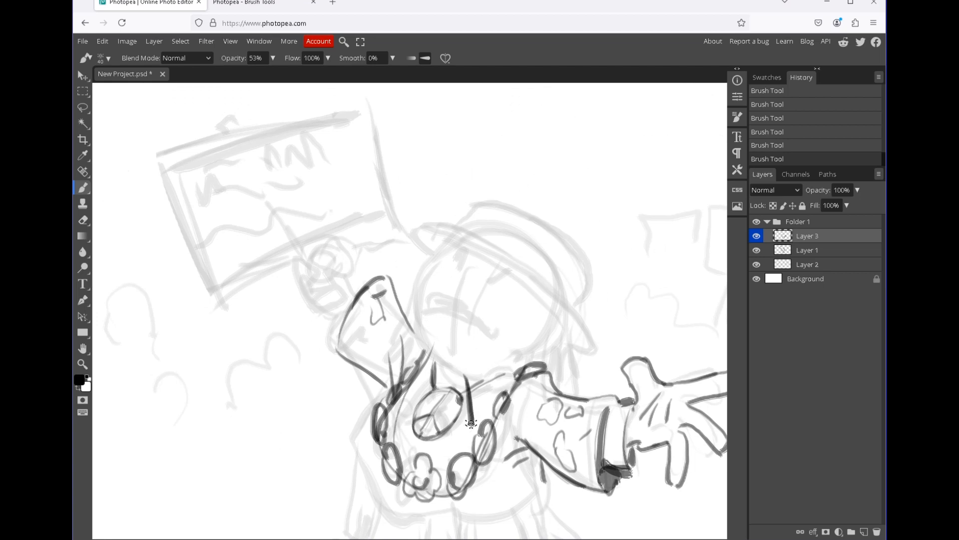
pyautogui.moveTo(462, 372); pyautogui.dragTo(532, 357)
pyautogui.moveTo(448, 354)
pyautogui.mouseDown()
pyautogui.moveTo(415, 395)
pyautogui.moveTo(466, 369)
pyautogui.moveTo(540, 356)
pyautogui.mouseUp()
pyautogui.moveTo(420, 343)
pyautogui.mouseDown()
pyautogui.moveTo(415, 305)
pyautogui.moveTo(451, 243)
pyautogui.mouseUp()
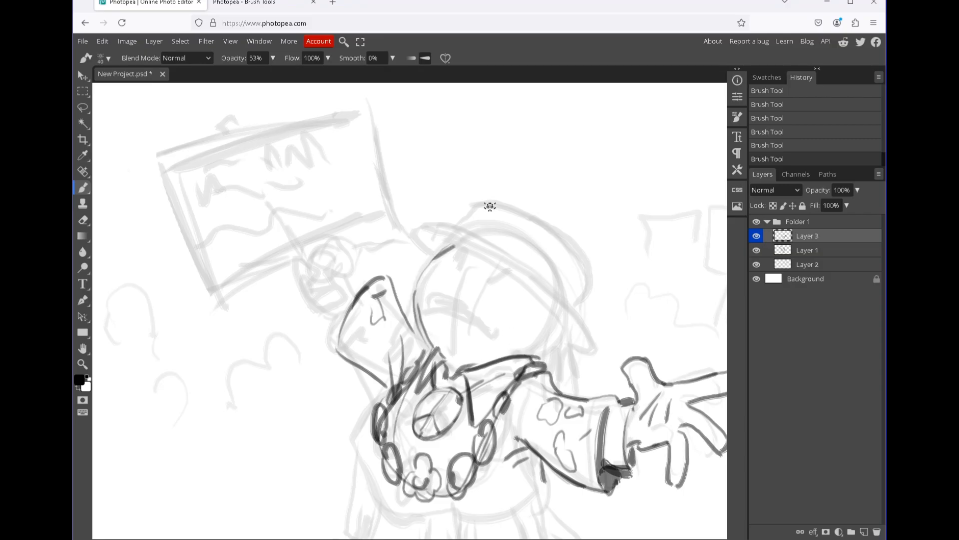
pyautogui.moveTo(536, 359); pyautogui.dragTo(546, 352)
pyautogui.moveTo(463, 370); pyautogui.dragTo(524, 358)
pyautogui.moveTo(466, 377)
pyautogui.mouseDown()
pyautogui.moveTo(472, 426)
pyautogui.moveTo(516, 378)
pyautogui.mouseUp()
pyautogui.moveTo(464, 372); pyautogui.dragTo(444, 388)
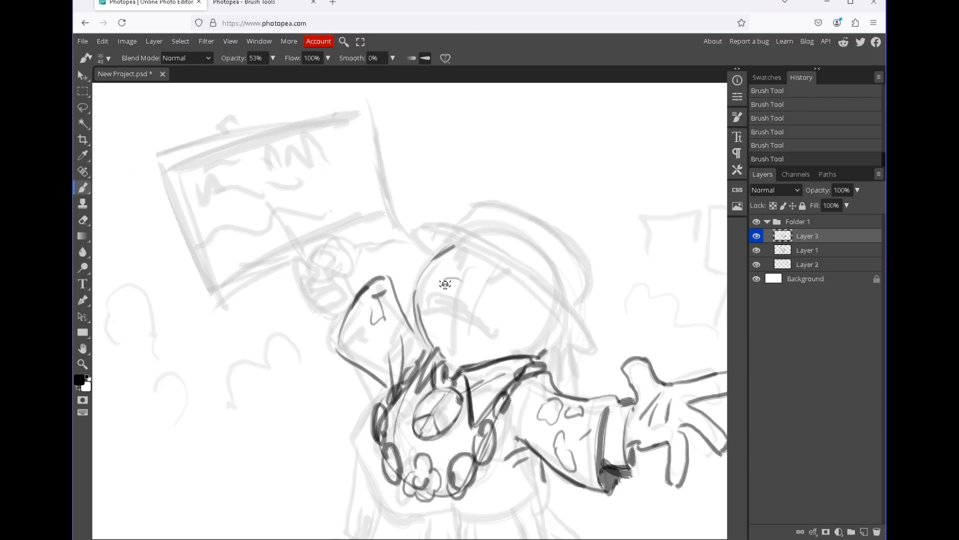
# Draw the curved line across the top of the face along the hat brim.
pyautogui.press('h')
pyautogui.press('r')
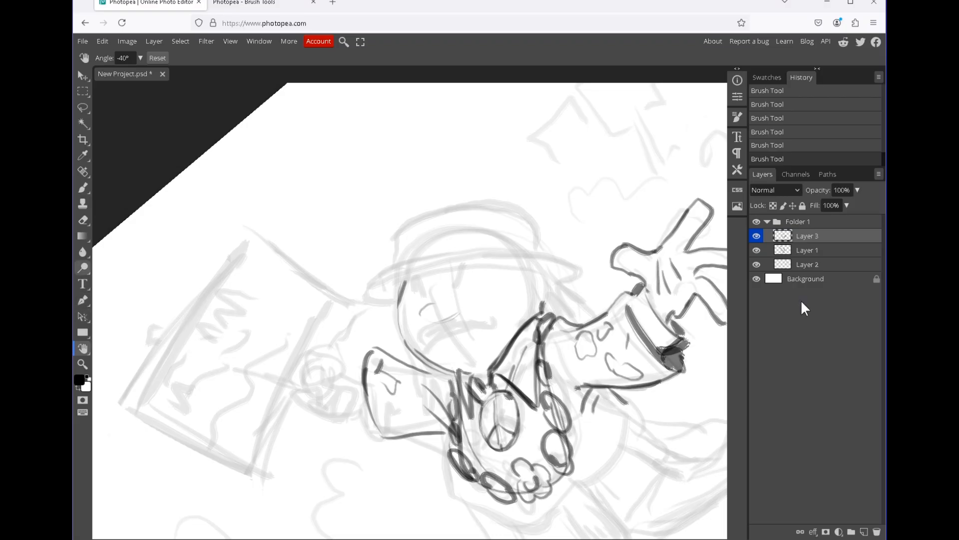
pyautogui.press('b')
pyautogui.moveTo(408, 278); pyautogui.dragTo(541, 259)
# Apply a Color Overlay layer style in blue (#566ff1) to Layer 1's rough sketch.
pyautogui.hotkey('alt', '[')
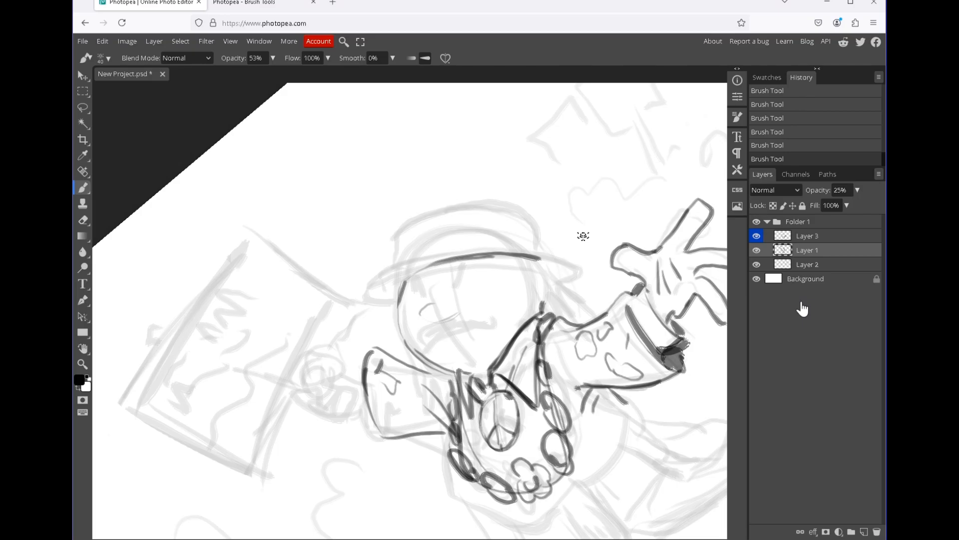
pyautogui.rightClick(802, 303)
pyautogui.press('Return')
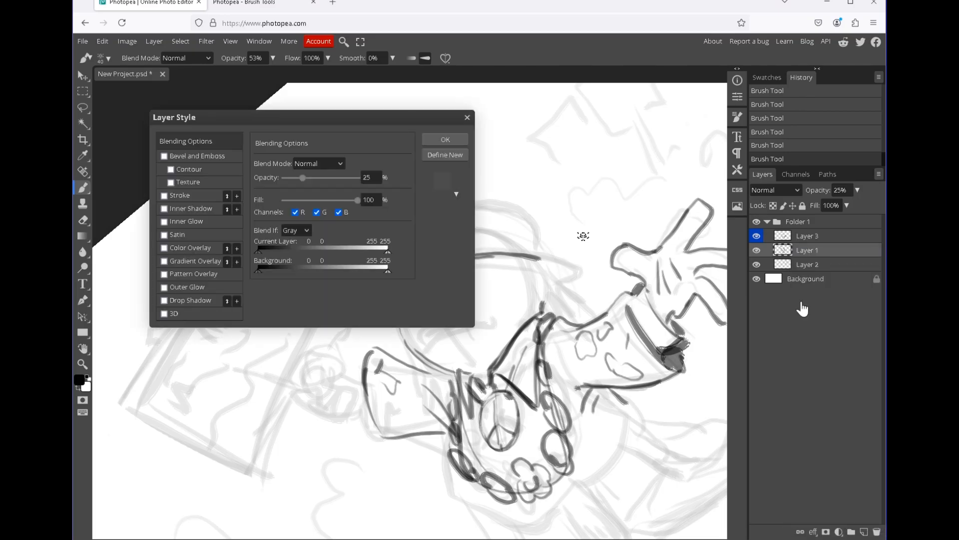
pyautogui.click(394, 178)
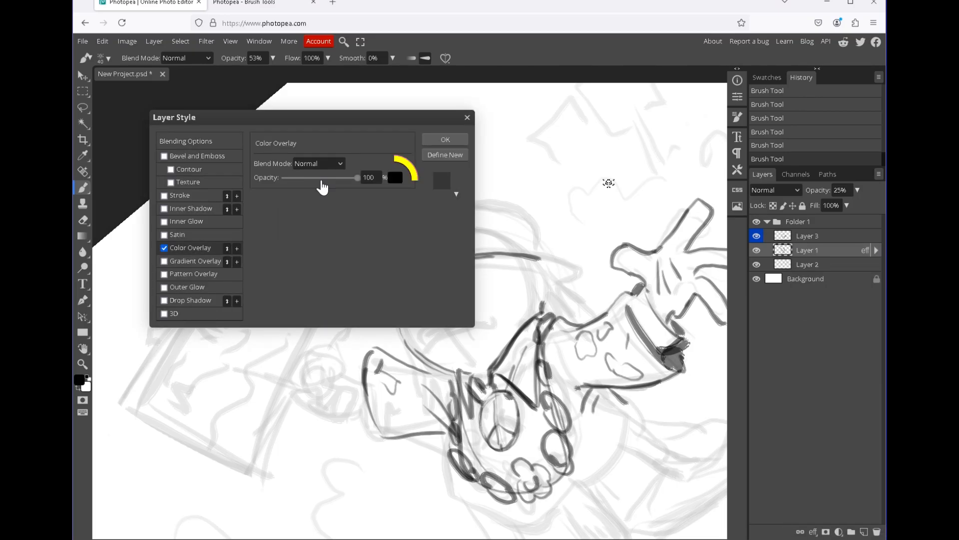
pyautogui.moveTo(358, 249); pyautogui.dragTo(358, 255)
pyautogui.click(311, 219)
pyautogui.moveTo(311, 219); pyautogui.dragTo(311, 215)
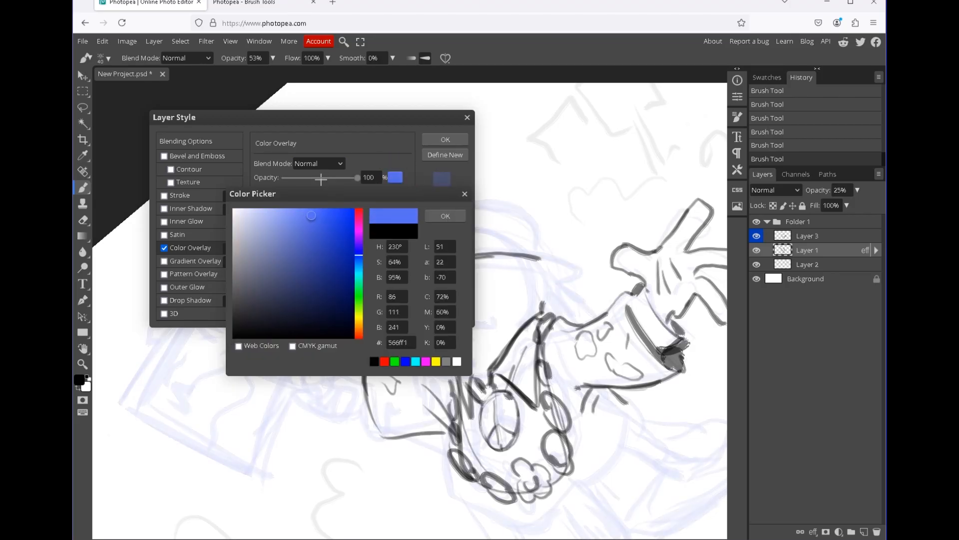
pyautogui.press('Return')
pyautogui.press('Return')
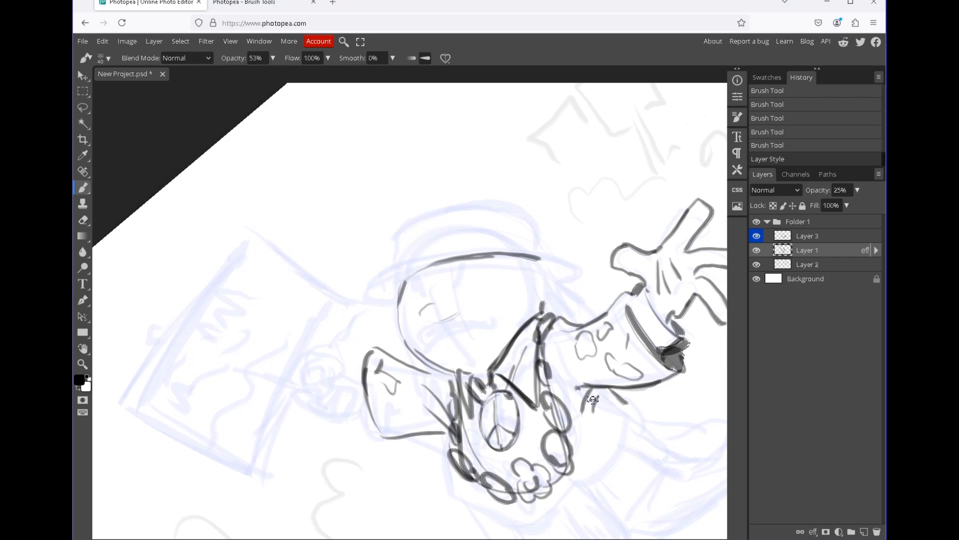
# Give Layer 1 a blue colour label and remove the colour label from Layer 3.
pyautogui.scroll(-3, 322, 180)
pyautogui.moveTo(321, 180); pyautogui.dragTo(284, 198)
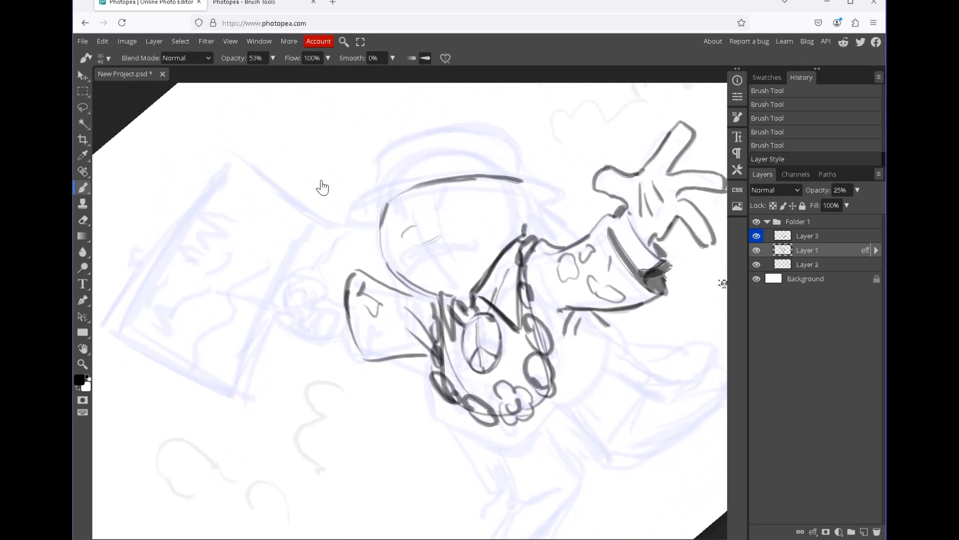
pyautogui.click(808, 236)
pyautogui.click(808, 250)
pyautogui.rightClick(795, 249)
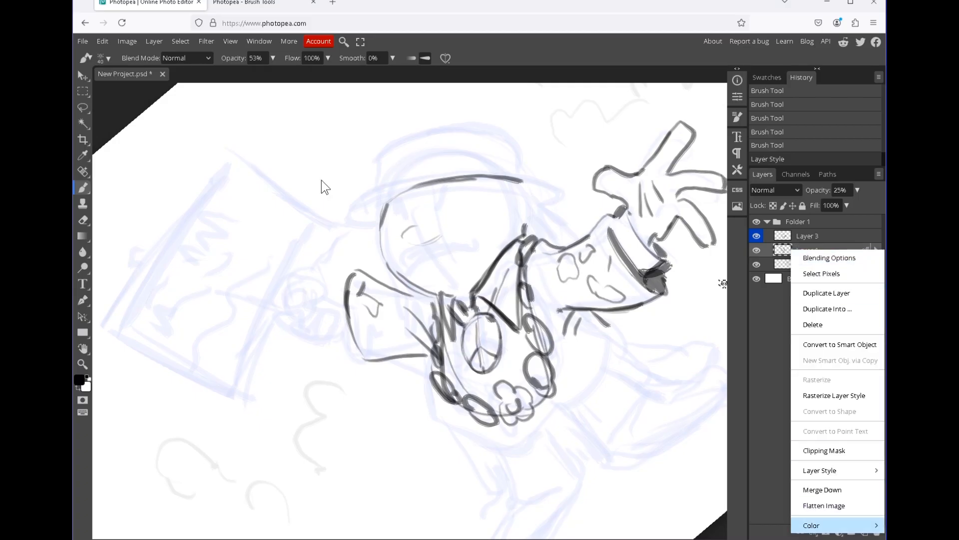
pyautogui.moveTo(824, 524)
pyautogui.click(839, 476)
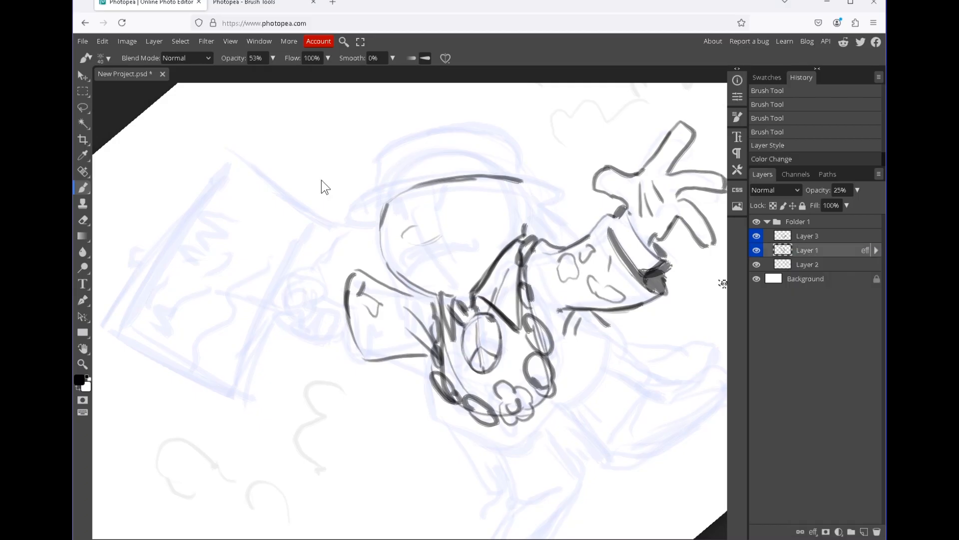
pyautogui.click(807, 235)
pyautogui.rightClick(792, 235)
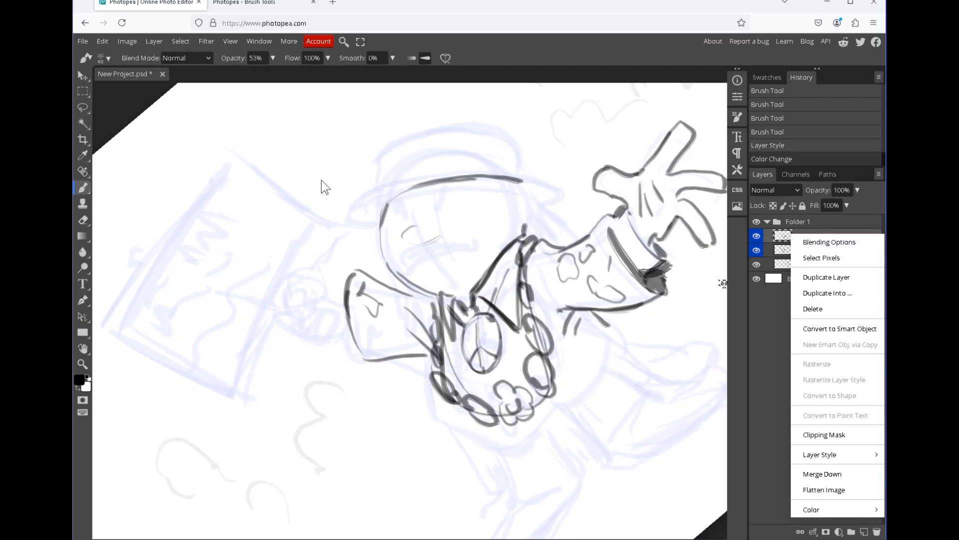
pyautogui.moveTo(825, 509)
pyautogui.click(839, 380)
# Draw the face's guide lines, a large rounded nose and the moustache beneath it on Layer 3.
pyautogui.moveTo(427, 188); pyautogui.dragTo(452, 290)
pyautogui.moveTo(425, 202); pyautogui.dragTo(403, 225)
pyautogui.moveTo(403, 224); pyautogui.dragTo(441, 245)
pyautogui.moveTo(440, 239)
pyautogui.mouseDown()
pyautogui.moveTo(454, 227)
pyautogui.moveTo(453, 202)
pyautogui.mouseUp()
pyautogui.moveTo(389, 218); pyautogui.dragTo(424, 216)
pyautogui.moveTo(487, 230); pyautogui.dragTo(399, 258)
# Outline the head, jaw and ear with side hair, and darken the moustache and facial features.
pyautogui.moveTo(395, 196); pyautogui.dragTo(469, 177)
pyautogui.moveTo(525, 195); pyautogui.dragTo(520, 230)
pyautogui.moveTo(506, 183); pyautogui.dragTo(516, 208)
pyautogui.moveTo(387, 199); pyautogui.dragTo(469, 316)
pyautogui.moveTo(429, 275); pyautogui.dragTo(449, 287)
pyautogui.moveTo(402, 263); pyautogui.dragTo(477, 230)
pyautogui.moveTo(474, 235); pyautogui.dragTo(458, 240)
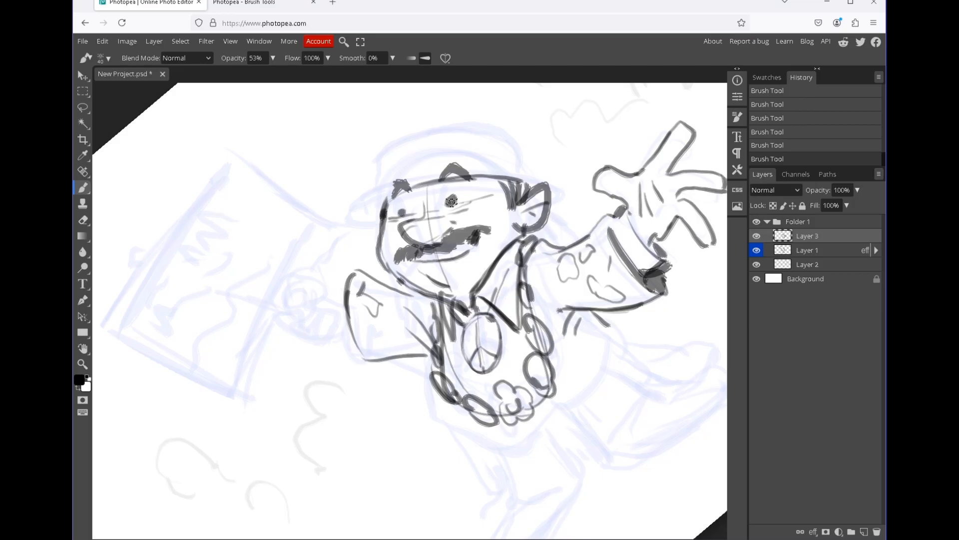
# Draw the hat's curved brim, tall crown and band over the head.
pyautogui.moveTo(405, 205)
pyautogui.mouseDown()
pyautogui.moveTo(403, 215)
pyautogui.moveTo(505, 173)
pyautogui.mouseUp()
pyautogui.moveTo(402, 180)
pyautogui.mouseDown()
pyautogui.moveTo(353, 212)
pyautogui.moveTo(518, 167)
pyautogui.moveTo(554, 186)
pyautogui.mouseUp()
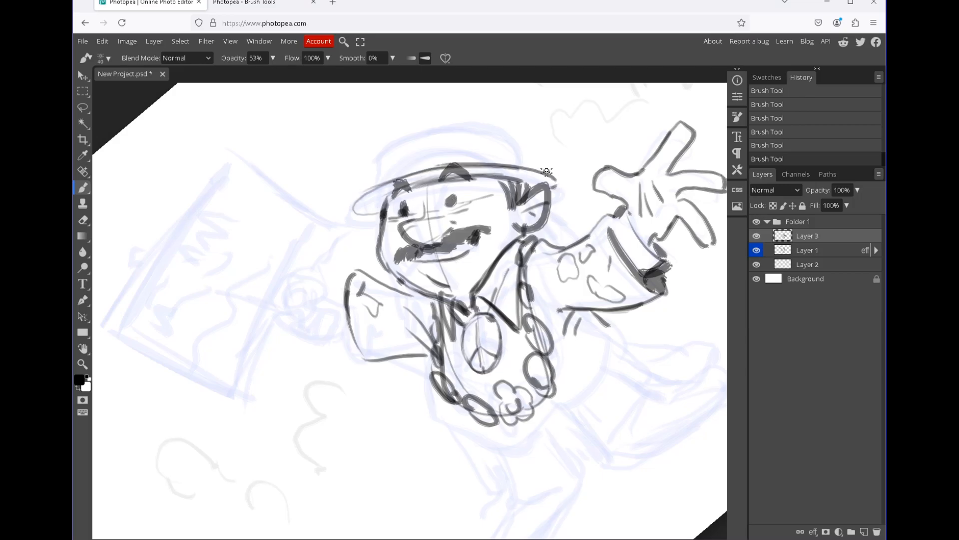
pyautogui.moveTo(381, 182)
pyautogui.mouseDown()
pyautogui.moveTo(390, 146)
pyautogui.moveTo(445, 121)
pyautogui.mouseUp()
pyautogui.moveTo(386, 153)
pyautogui.mouseDown()
pyautogui.moveTo(454, 122)
pyautogui.moveTo(523, 128)
pyautogui.mouseUp()
pyautogui.moveTo(442, 128)
pyautogui.mouseDown()
pyautogui.moveTo(520, 132)
pyautogui.moveTo(532, 164)
pyautogui.mouseUp()
pyautogui.moveTo(375, 218)
pyautogui.mouseDown()
pyautogui.moveTo(567, 181)
pyautogui.moveTo(554, 198)
pyautogui.mouseUp()
pyautogui.moveTo(535, 167); pyautogui.dragTo(524, 140)
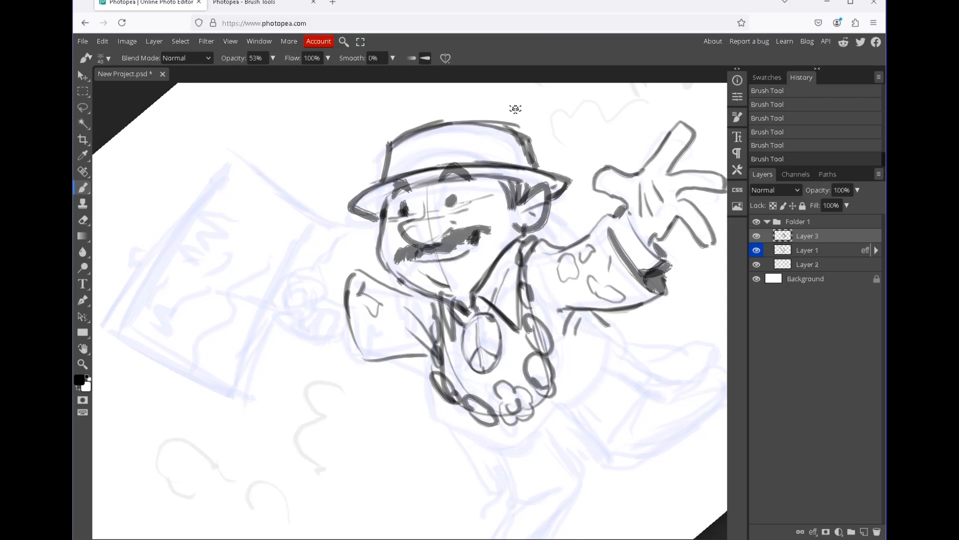
pyautogui.moveTo(389, 164)
pyautogui.mouseDown()
pyautogui.moveTo(524, 146)
pyautogui.moveTo(453, 148)
pyautogui.mouseUp()
# Draw small flowers on stems sticking out from the hat's band.
pyautogui.moveTo(517, 158); pyautogui.dragTo(565, 124)
pyautogui.moveTo(564, 125)
pyautogui.mouseDown()
pyautogui.moveTo(584, 135)
pyautogui.moveTo(567, 133)
pyautogui.mouseUp()
pyautogui.moveTo(513, 152); pyautogui.dragTo(534, 112)
# Draw the cuff edge on the raised sleeve and a line beside the hand holding the sign.
pyautogui.moveTo(283, 212); pyautogui.dragTo(321, 180)
pyautogui.moveTo(381, 244); pyautogui.dragTo(392, 316)
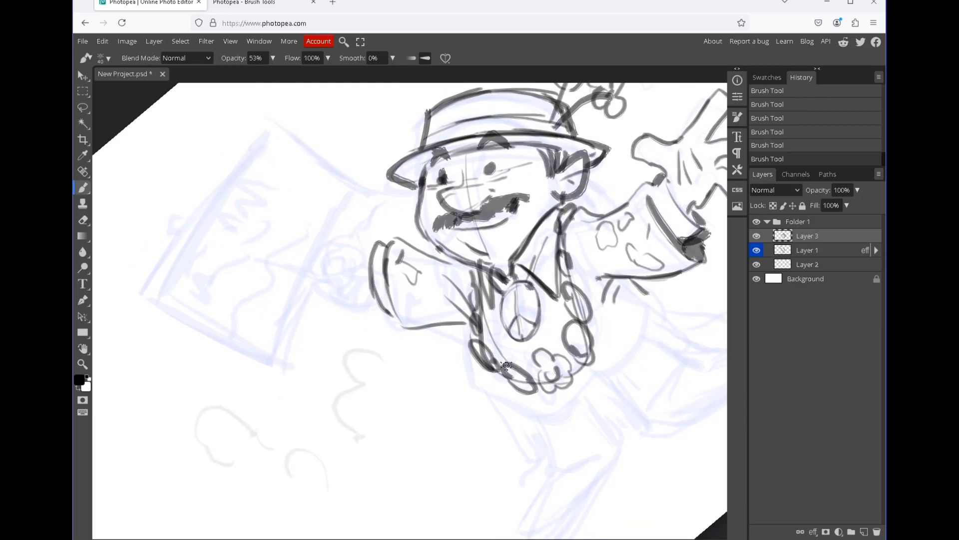
pyautogui.moveTo(433, 361); pyautogui.dragTo(425, 399)
pyautogui.press('r')
pyautogui.moveTo(261, 256); pyautogui.dragTo(322, 180)
pyautogui.moveTo(314, 291); pyautogui.dragTo(337, 338)
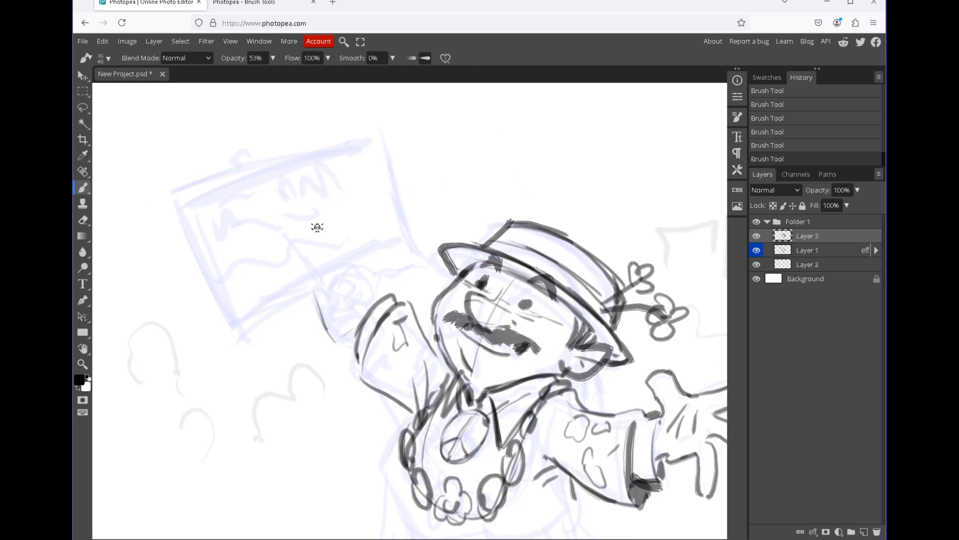
# Sketch a separate blocky hand study beside the sign, with wrist lines, a boxy palm, a thumb and a finger mass.
pyautogui.moveTo(221, 385); pyautogui.dragTo(247, 412)
pyautogui.moveTo(236, 361); pyautogui.dragTo(264, 389)
pyautogui.moveTo(222, 304); pyautogui.dragTo(235, 349)
pyautogui.moveTo(157, 349)
pyautogui.mouseDown()
pyautogui.moveTo(219, 382)
pyautogui.moveTo(249, 327)
pyautogui.mouseUp()
pyautogui.moveTo(247, 326); pyautogui.dragTo(194, 294)
pyautogui.moveTo(158, 349); pyautogui.dragTo(184, 299)
pyautogui.moveTo(235, 364); pyautogui.dragTo(277, 397)
pyautogui.moveTo(215, 384); pyautogui.dragTo(248, 425)
pyautogui.moveTo(221, 372)
pyautogui.mouseDown()
pyautogui.moveTo(173, 322)
pyautogui.moveTo(244, 327)
pyautogui.mouseUp()
pyautogui.moveTo(158, 348)
pyautogui.mouseDown()
pyautogui.moveTo(118, 264)
pyautogui.moveTo(164, 274)
pyautogui.moveTo(221, 312)
pyautogui.moveTo(214, 264)
pyautogui.moveTo(246, 329)
pyautogui.mouseUp()
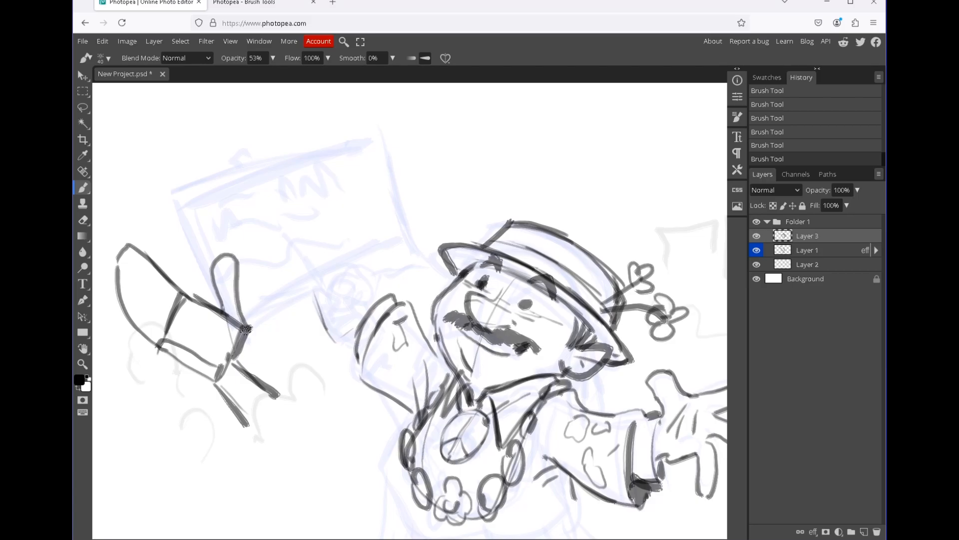
# Undo the latest brush strokes of the hand study.
pyautogui.hotkey('ctrl', 'z')
pyautogui.hotkey('ctrl', 'z')
pyautogui.hotkey('ctrl', 'z')
pyautogui.hotkey('ctrl', 'z')
pyautogui.hotkey('ctrl', 'z')
pyautogui.hotkey('ctrl', 'z')
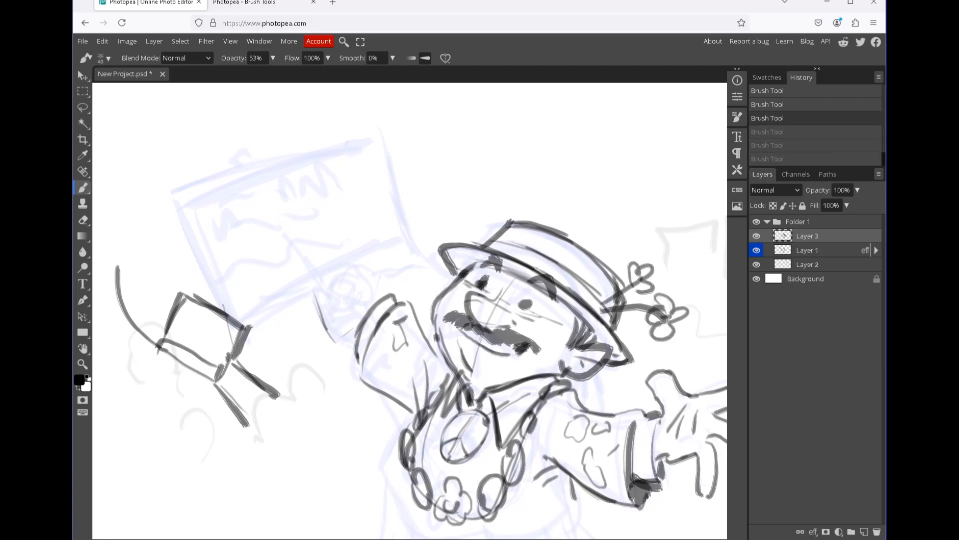
# Undo the remaining brush strokes of the hand study.
pyautogui.hotkey('ctrl', 'z')
pyautogui.hotkey('ctrl', 'z')
pyautogui.hotkey('ctrl', 'z')
pyautogui.hotkey('ctrl', 'z')
pyautogui.hotkey('ctrl', 'z')
pyautogui.hotkey('ctrl', 'z')
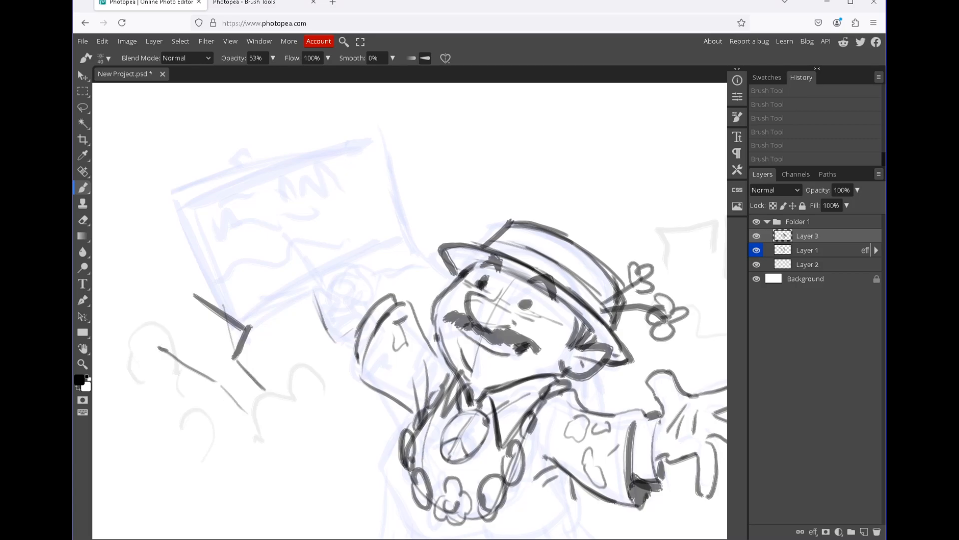
# Draw the raised fist gripping the stick, and outline the sign board with the stick's tip above its upper edge.
pyautogui.moveTo(349, 342)
pyautogui.mouseDown()
pyautogui.moveTo(357, 330)
pyautogui.moveTo(298, 286)
pyautogui.moveTo(343, 278)
pyautogui.moveTo(332, 270)
pyautogui.moveTo(343, 266)
pyautogui.moveTo(365, 312)
pyautogui.moveTo(340, 345)
pyautogui.moveTo(310, 315)
pyautogui.moveTo(312, 330)
pyautogui.moveTo(385, 427)
pyautogui.mouseUp()
pyautogui.moveTo(314, 273)
pyautogui.mouseDown()
pyautogui.moveTo(304, 259)
pyautogui.moveTo(345, 302)
pyautogui.mouseUp()
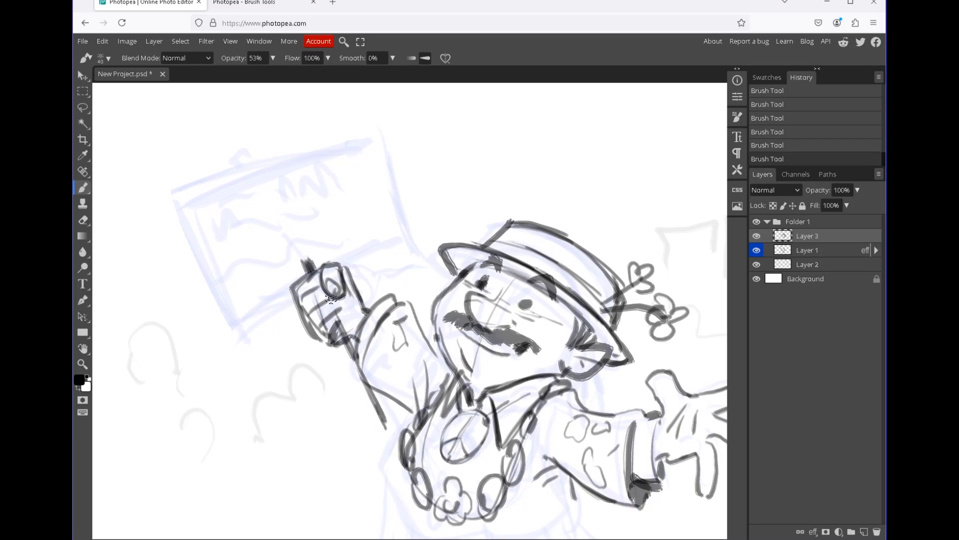
pyautogui.moveTo(222, 300)
pyautogui.mouseDown()
pyautogui.moveTo(414, 224)
pyautogui.moveTo(384, 228)
pyautogui.mouseUp()
pyautogui.moveTo(196, 197)
pyautogui.mouseDown()
pyautogui.moveTo(231, 289)
pyautogui.moveTo(352, 128)
pyautogui.moveTo(396, 221)
pyautogui.mouseUp()
pyautogui.moveTo(247, 152); pyautogui.dragTo(260, 165)
# Letter the sign with "MAKE LOVE NOT WAR" and add a peace symbol beside the words.
pyautogui.moveTo(220, 222)
pyautogui.mouseDown()
pyautogui.moveTo(243, 198)
pyautogui.moveTo(261, 205)
pyautogui.moveTo(254, 210)
pyautogui.mouseUp()
pyautogui.moveTo(267, 180)
pyautogui.mouseDown()
pyautogui.moveTo(270, 191)
pyautogui.moveTo(277, 172)
pyautogui.mouseUp()
pyautogui.moveTo(287, 168)
pyautogui.mouseDown()
pyautogui.moveTo(300, 193)
pyautogui.moveTo(345, 150)
pyautogui.mouseUp()
pyautogui.moveTo(268, 230); pyautogui.dragTo(312, 190)
pyautogui.moveTo(252, 262); pyautogui.dragTo(327, 220)
pyautogui.moveTo(349, 199)
pyautogui.mouseDown()
pyautogui.moveTo(349, 214)
pyautogui.moveTo(366, 220)
pyautogui.mouseUp()
# Try out a long leg line and shoe outline below the jacket, with side lines under the outstretched arm.
pyautogui.moveTo(591, 426); pyautogui.dragTo(533, 200)
pyautogui.moveTo(436, 292); pyautogui.dragTo(443, 361)
pyautogui.moveTo(444, 362); pyautogui.dragTo(502, 384)
pyautogui.moveTo(515, 262); pyautogui.dragTo(551, 333)
pyautogui.moveTo(517, 282); pyautogui.dragTo(471, 324)
pyautogui.moveTo(506, 278); pyautogui.dragTo(477, 294)
pyautogui.hotkey('ctrl', 'z')
pyautogui.hotkey('ctrl', 'z')
pyautogui.hotkey('ctrl', 'z')
pyautogui.hotkey('ctrl', 'z')
pyautogui.hotkey('ctrl', 'z')
pyautogui.hotkey('ctrl', 'z')
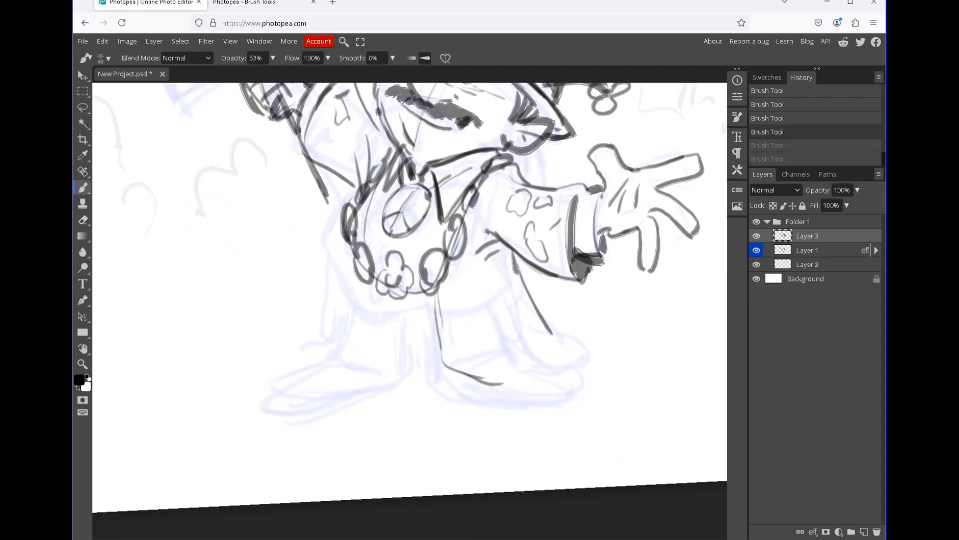
# Draw the jacket's sides, front opening and curved hem on both halves.
pyautogui.moveTo(427, 288)
pyautogui.mouseDown()
pyautogui.moveTo(495, 342)
pyautogui.moveTo(530, 326)
pyautogui.mouseUp()
pyautogui.moveTo(517, 248); pyautogui.dragTo(537, 310)
pyautogui.moveTo(419, 292); pyautogui.dragTo(407, 320)
pyautogui.moveTo(348, 210)
pyautogui.mouseDown()
pyautogui.moveTo(326, 284)
pyautogui.moveTo(389, 325)
pyautogui.mouseUp()
pyautogui.moveTo(404, 235); pyautogui.dragTo(405, 282)
pyautogui.moveTo(421, 295)
pyautogui.mouseDown()
pyautogui.moveTo(457, 337)
pyautogui.moveTo(523, 326)
pyautogui.mouseUp()
pyautogui.moveTo(415, 295)
pyautogui.mouseDown()
pyautogui.moveTo(409, 322)
pyautogui.moveTo(325, 305)
pyautogui.moveTo(332, 197)
pyautogui.mouseUp()
# Draw the ankle and the sandal on the outstretched arm's side, with curved straps and an exposed toe.
pyautogui.moveTo(440, 333); pyautogui.dragTo(448, 372)
pyautogui.moveTo(517, 326); pyautogui.dragTo(530, 349)
pyautogui.moveTo(524, 353)
pyautogui.mouseDown()
pyautogui.moveTo(437, 375)
pyautogui.moveTo(562, 407)
pyautogui.mouseUp()
pyautogui.moveTo(492, 395); pyautogui.dragTo(569, 370)
pyautogui.moveTo(525, 350)
pyautogui.mouseDown()
pyautogui.moveTo(555, 363)
pyautogui.moveTo(554, 401)
pyautogui.mouseUp()
pyautogui.moveTo(547, 379)
pyautogui.mouseDown()
pyautogui.moveTo(571, 395)
pyautogui.moveTo(591, 385)
pyautogui.mouseUp()
pyautogui.moveTo(590, 386); pyautogui.dragTo(558, 401)
pyautogui.moveTo(453, 371); pyautogui.dragTo(460, 383)
pyautogui.moveTo(464, 367); pyautogui.dragTo(463, 384)
pyautogui.moveTo(525, 356); pyautogui.dragTo(477, 393)
pyautogui.moveTo(492, 364); pyautogui.dragTo(470, 385)
# Draw the sole line of the foot on the sign's side and straighten the canvas rotation to 0°.
pyautogui.moveTo(261, 399)
pyautogui.mouseDown()
pyautogui.moveTo(341, 406)
pyautogui.moveTo(396, 384)
pyautogui.moveTo(321, 180)
pyautogui.mouseUp()
pyautogui.press('r')
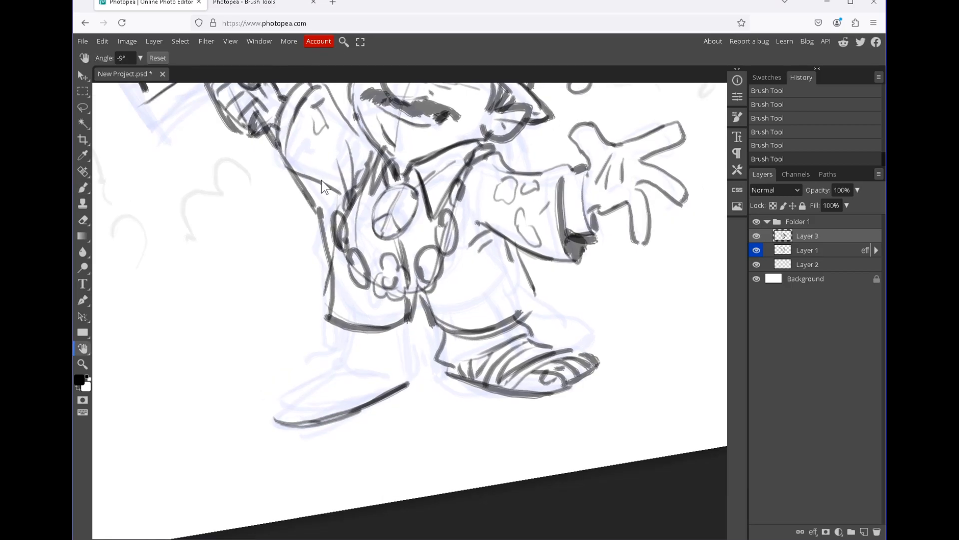
pyautogui.press('Escape')
pyautogui.moveTo(254, 187); pyautogui.dragTo(321, 180)
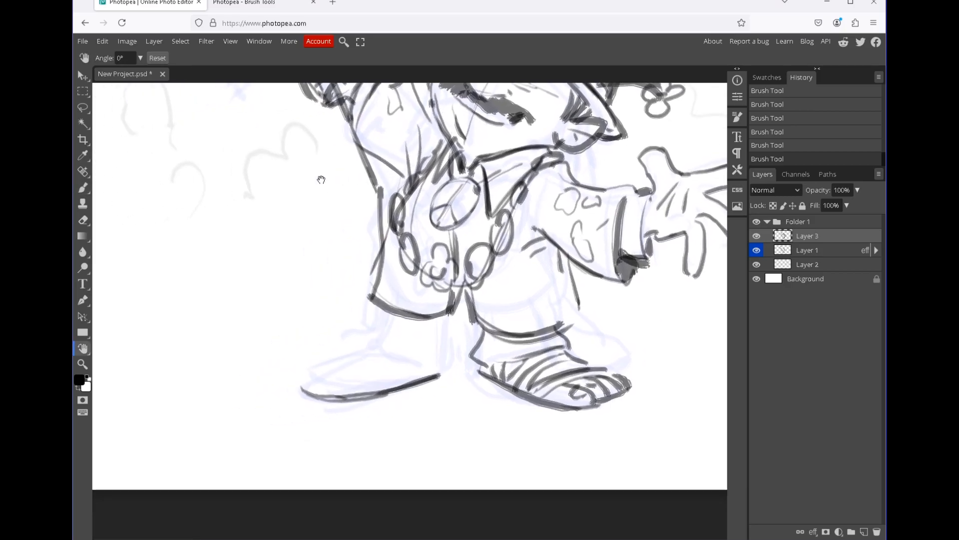
# Lasso the sole line of the foot on the sign's side, nudge it up and slightly right, and deselect it.
pyautogui.press('l')
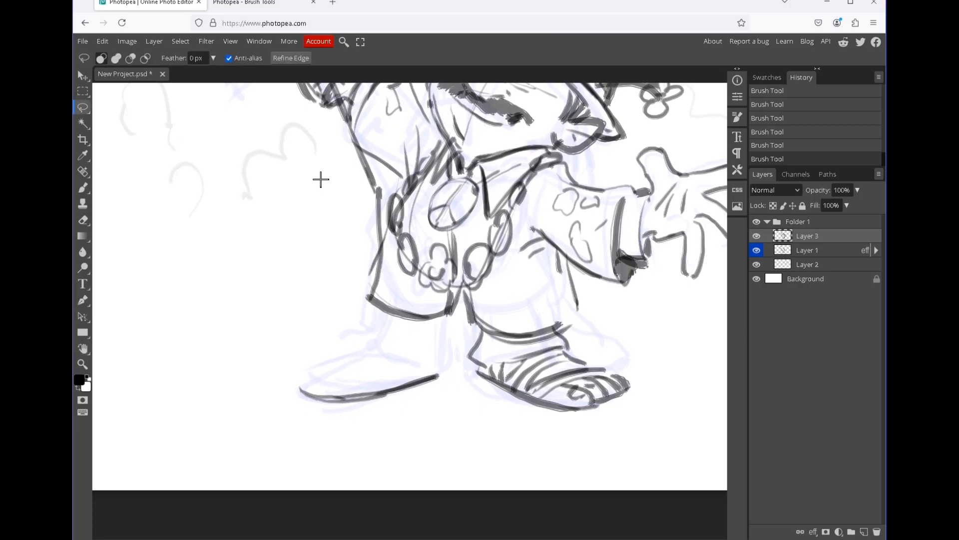
pyautogui.moveTo(443, 360); pyautogui.dragTo(305, 414)
pyautogui.press('v')
pyautogui.press('Up')
pyautogui.press('Up')
pyautogui.press('Up')
pyautogui.press('Up')
pyautogui.press('Up')
pyautogui.press('Up')
pyautogui.press('Up')
pyautogui.press('Right')
pyautogui.press('Right')
pyautogui.press('Right')
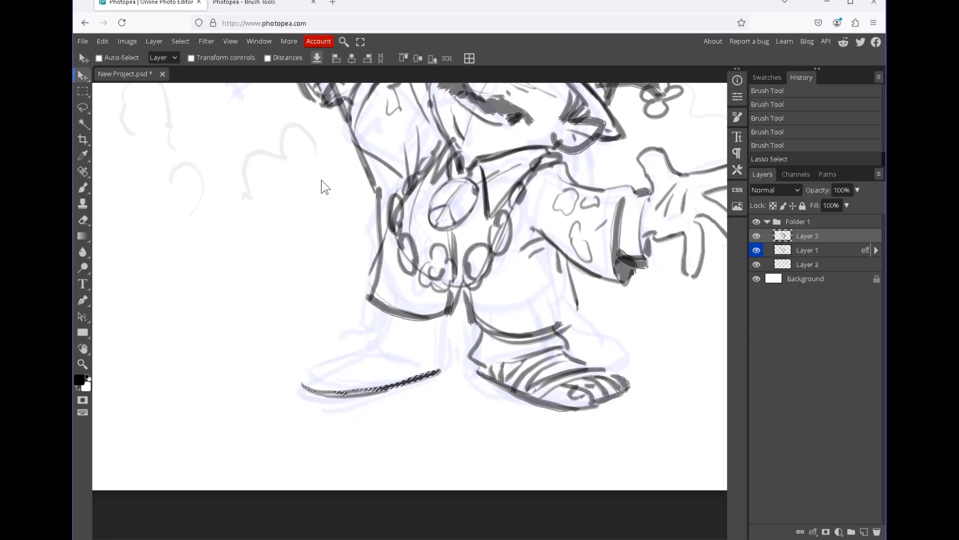
pyautogui.hotkey('ctrl', 'd')
# Draw the second sandal above its sole line, with toes, curved straps, a heel and ankle lines.
pyautogui.press('b')
pyautogui.moveTo(443, 368); pyautogui.dragTo(445, 352)
pyautogui.moveTo(319, 363)
pyautogui.mouseDown()
pyautogui.moveTo(302, 372)
pyautogui.moveTo(351, 374)
pyautogui.mouseUp()
pyautogui.moveTo(310, 377)
pyautogui.mouseDown()
pyautogui.moveTo(336, 364)
pyautogui.moveTo(324, 360)
pyautogui.mouseUp()
pyautogui.moveTo(298, 364)
pyautogui.mouseDown()
pyautogui.moveTo(332, 356)
pyautogui.moveTo(359, 381)
pyautogui.mouseUp()
pyautogui.moveTo(325, 359); pyautogui.dragTo(371, 380)
pyautogui.moveTo(338, 355)
pyautogui.mouseDown()
pyautogui.moveTo(375, 377)
pyautogui.moveTo(371, 330)
pyautogui.mouseUp()
pyautogui.moveTo(353, 355); pyautogui.dragTo(396, 373)
pyautogui.moveTo(376, 347)
pyautogui.mouseDown()
pyautogui.moveTo(407, 367)
pyautogui.moveTo(452, 352)
pyautogui.mouseUp()
pyautogui.moveTo(455, 349); pyautogui.dragTo(461, 322)
pyautogui.moveTo(380, 309); pyautogui.dragTo(378, 322)
# Hide Layer 2 and erase the jacket's side and hem below the raised arm.
pyautogui.press('z')
pyautogui.moveTo(464, 319); pyautogui.dragTo(320, 179)
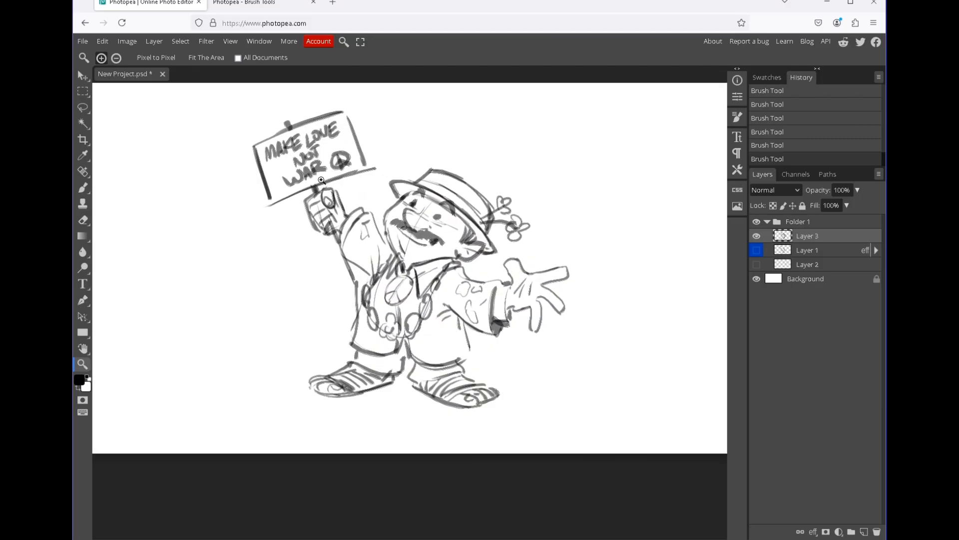
pyautogui.click(372, 313)
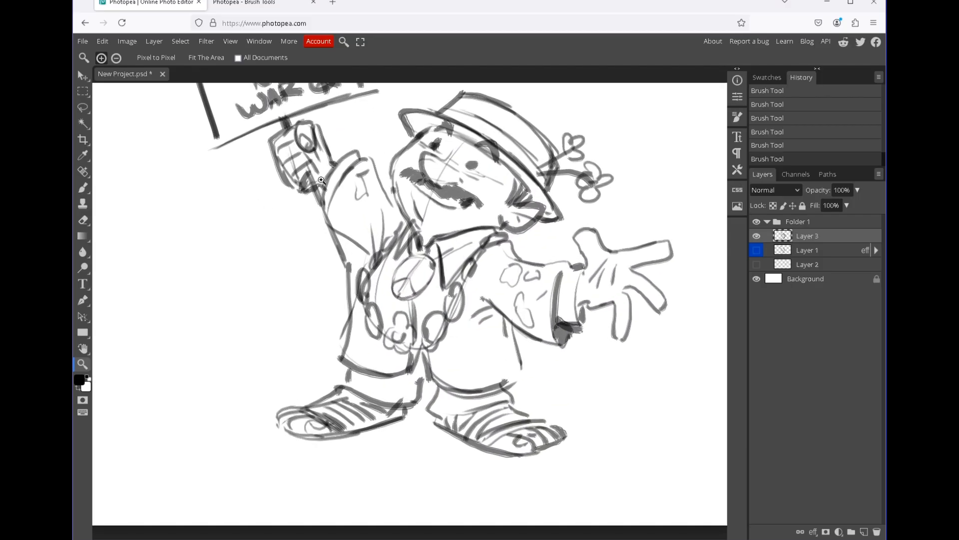
pyautogui.press('e')
pyautogui.moveTo(345, 318)
pyautogui.mouseDown()
pyautogui.moveTo(349, 344)
pyautogui.moveTo(388, 369)
pyautogui.moveTo(422, 361)
pyautogui.mouseUp()
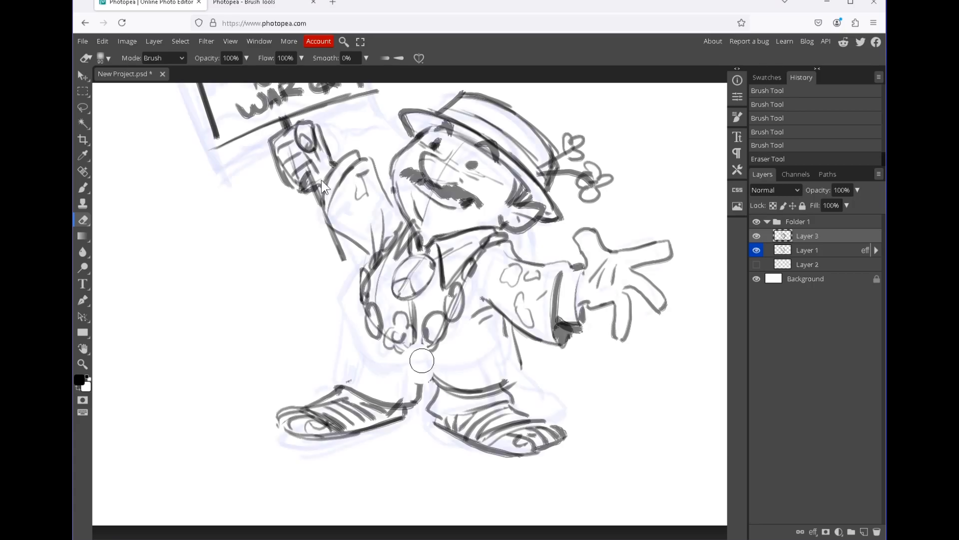
# Redraw the jacket's side and hem below the raised arm, and add ribbed waistband lines on both halves.
pyautogui.press('b')
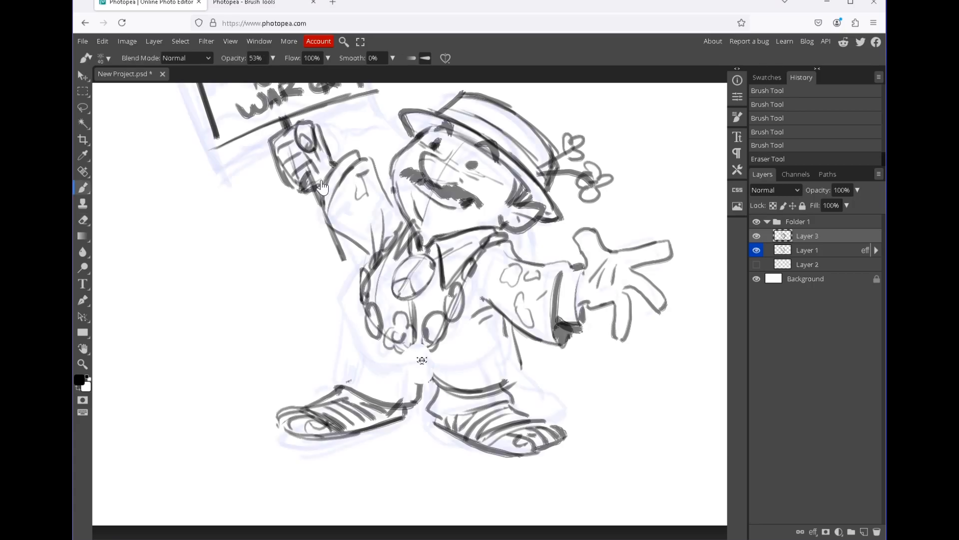
pyautogui.moveTo(338, 229); pyautogui.dragTo(375, 253)
pyautogui.moveTo(424, 352)
pyautogui.mouseDown()
pyautogui.moveTo(462, 394)
pyautogui.moveTo(507, 370)
pyautogui.moveTo(485, 401)
pyautogui.mouseUp()
pyautogui.moveTo(364, 257); pyautogui.dragTo(358, 345)
pyautogui.moveTo(370, 282)
pyautogui.mouseDown()
pyautogui.moveTo(350, 359)
pyautogui.moveTo(407, 367)
pyautogui.moveTo(419, 396)
pyautogui.moveTo(515, 414)
pyautogui.moveTo(522, 395)
pyautogui.mouseUp()
pyautogui.moveTo(400, 358); pyautogui.dragTo(370, 371)
pyautogui.moveTo(361, 352); pyautogui.dragTo(354, 367)
# Hide Layer 1 and flip the drawing on Layer 3 horizontally.
pyautogui.click(756, 250)
pyautogui.press('z')
pyautogui.moveTo(599, 337); pyautogui.dragTo(322, 180)
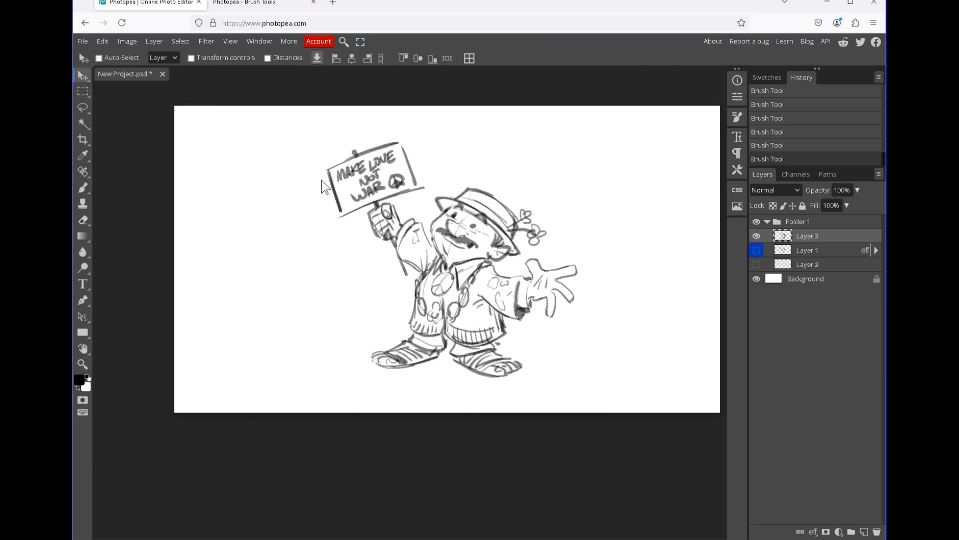
pyautogui.click(102, 41)
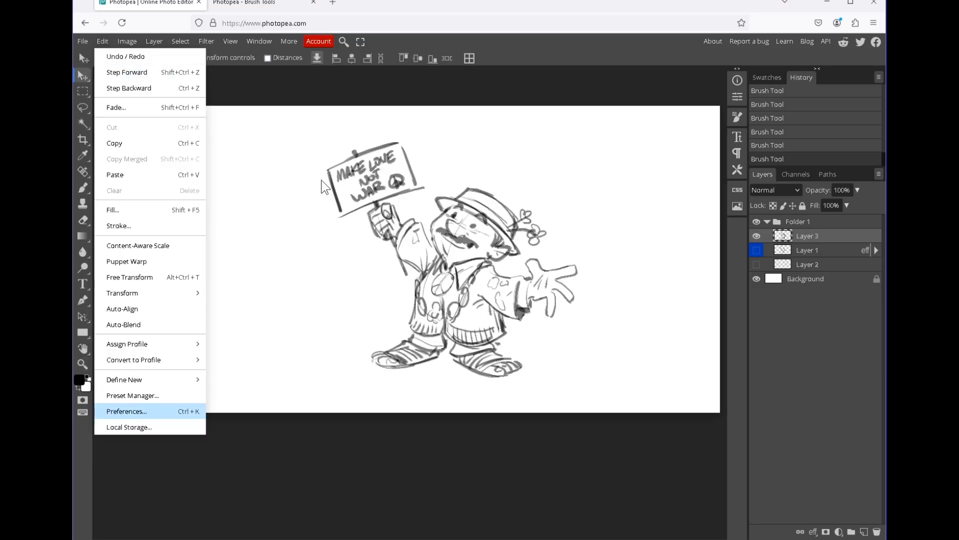
pyautogui.moveTo(150, 293)
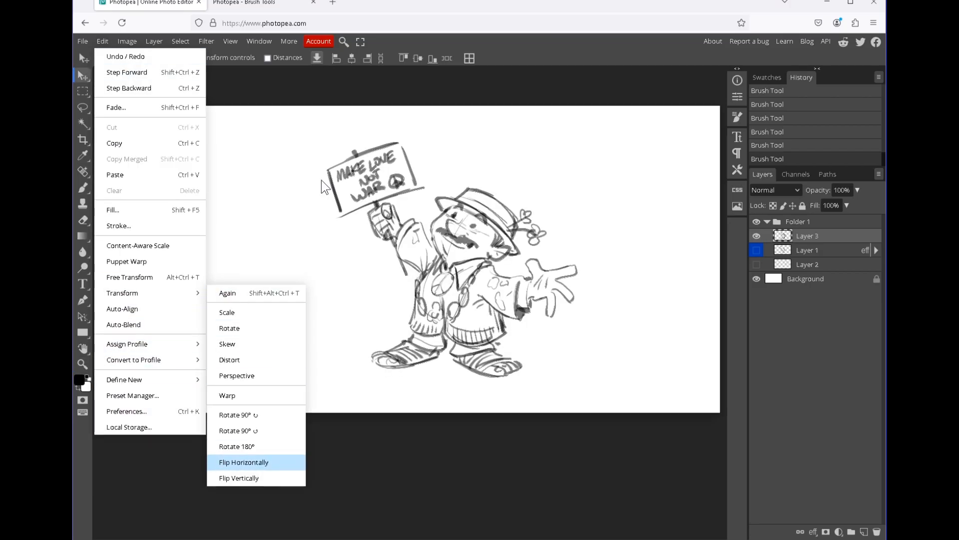
pyautogui.click(244, 461)
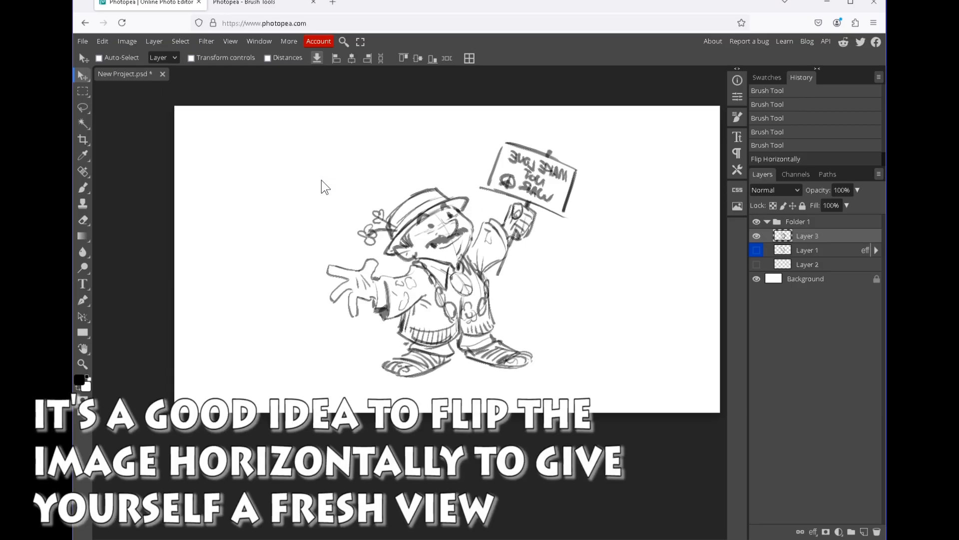
# Lasso the foot below the outstretched arm, shift it slightly, and deselect it.
pyautogui.press('z')
pyautogui.click(322, 180)
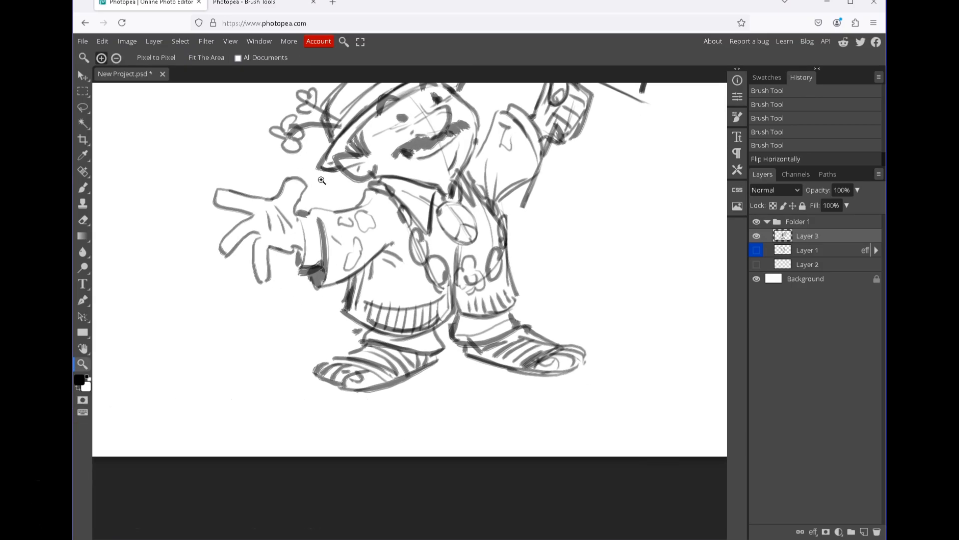
pyautogui.press('l')
pyautogui.moveTo(315, 342); pyautogui.dragTo(442, 333)
pyautogui.press('v')
pyautogui.moveTo(380, 365); pyautogui.dragTo(371, 374)
pyautogui.hotkey('ctrl', 'd')
# Lasso the foot below the raised arm, move it slightly inward toward the body, and deselect it.
pyautogui.press('l')
pyautogui.moveTo(445, 320)
pyautogui.mouseDown()
pyautogui.moveTo(575, 339)
pyautogui.moveTo(452, 318)
pyautogui.mouseUp()
pyautogui.press('v')
pyautogui.moveTo(514, 349)
pyautogui.mouseDown()
pyautogui.moveTo(508, 360)
pyautogui.moveTo(480, 350)
pyautogui.moveTo(502, 326)
pyautogui.mouseUp()
pyautogui.hotkey('ctrl', 'd')
pyautogui.press('z')
pyautogui.press('l')
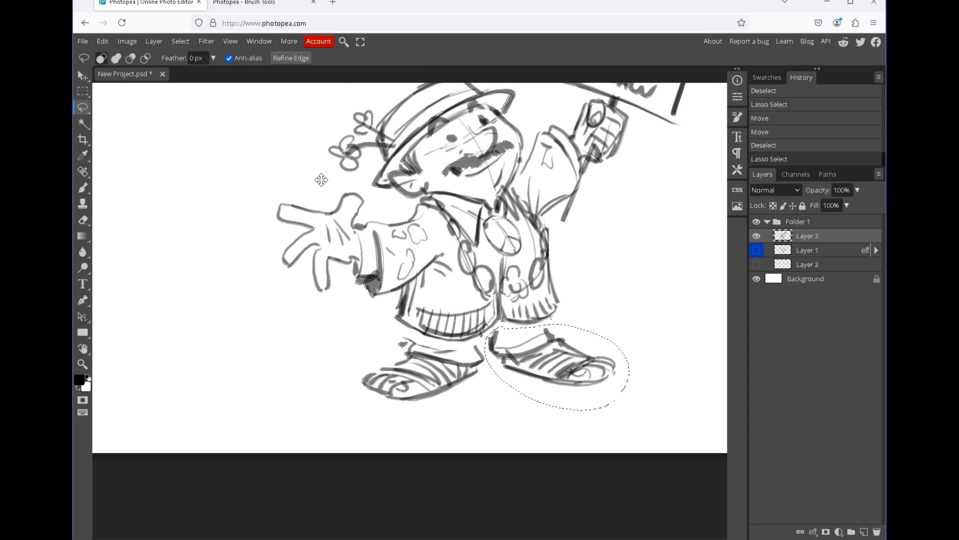
pyautogui.press('v')
pyautogui.moveTo(550, 360); pyautogui.dragTo(544, 363)
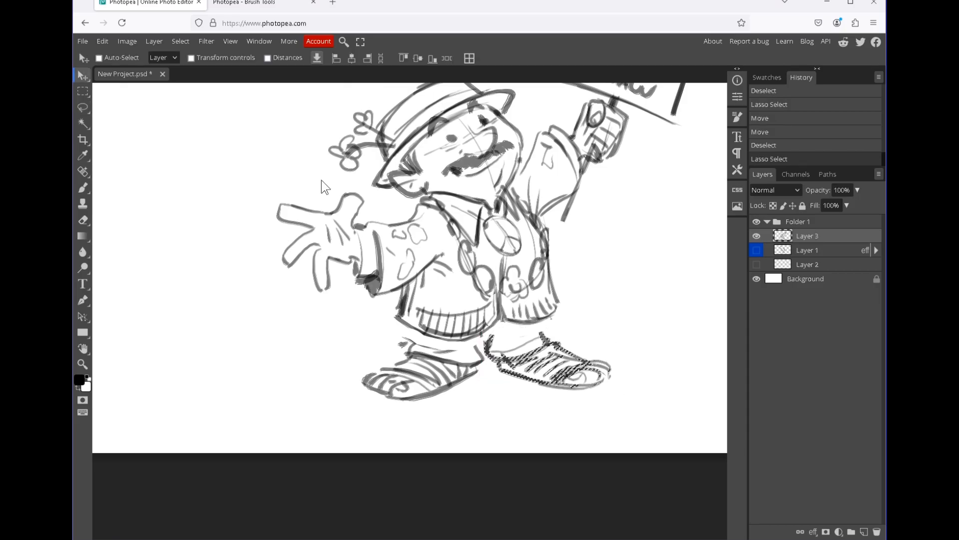
pyautogui.hotkey('ctrl', 'd')
# Draw trouser leg lines joining the jacket hem to both repositioned feet.
pyautogui.press('b')
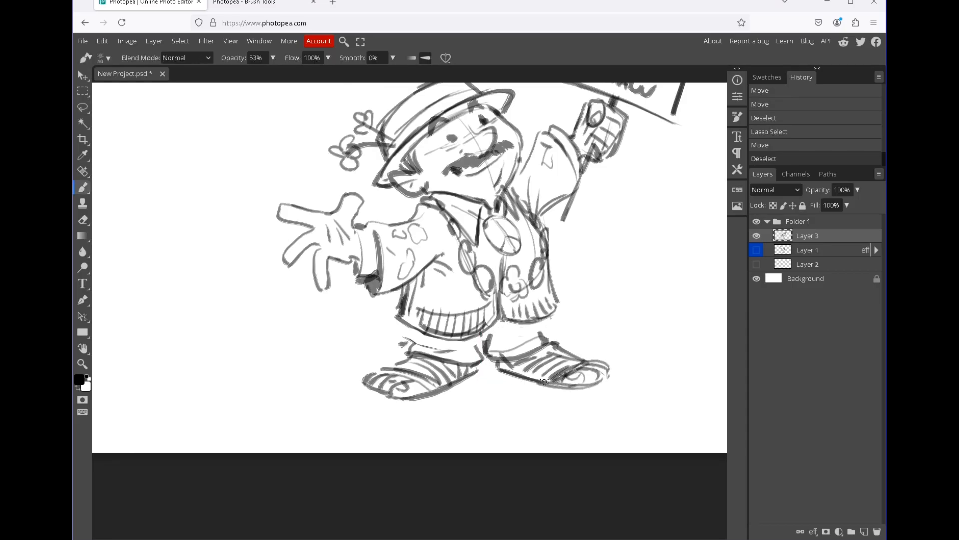
pyautogui.moveTo(418, 335)
pyautogui.mouseDown()
pyautogui.moveTo(483, 333)
pyautogui.moveTo(489, 350)
pyautogui.mouseUp()
pyautogui.moveTo(540, 318); pyautogui.dragTo(545, 343)
pyautogui.press('z')
pyautogui.moveTo(605, 377)
pyautogui.mouseDown()
pyautogui.moveTo(499, 377)
pyautogui.moveTo(549, 377)
pyautogui.mouseUp()
# Erase the spread-fingered outstretched hand and redraw it as an open, palm-up hand.
pyautogui.scroll(5, 322, 180)
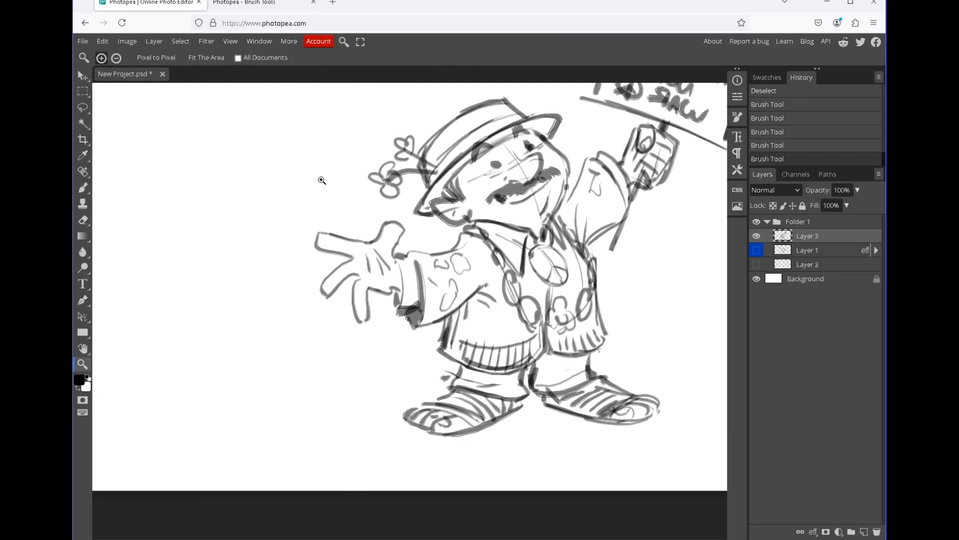
pyautogui.scroll(-4, 322, 180)
pyautogui.scroll(2, 321, 181)
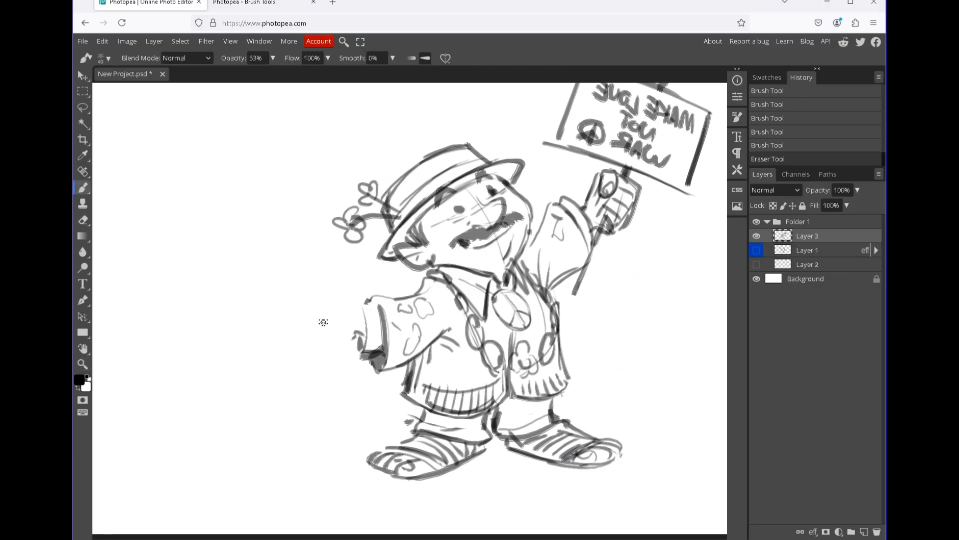
pyautogui.moveTo(339, 289)
pyautogui.mouseDown()
pyautogui.moveTo(289, 334)
pyautogui.moveTo(299, 336)
pyautogui.moveTo(272, 340)
pyautogui.moveTo(345, 275)
pyautogui.moveTo(336, 325)
pyautogui.mouseUp()
pyautogui.moveTo(348, 295); pyautogui.dragTo(315, 310)
# Save the drawing as New Project.psd.
pyautogui.press('z')
pyautogui.keyDown('alt'); pyautogui.click(315, 302); pyautogui.keyUp('alt')
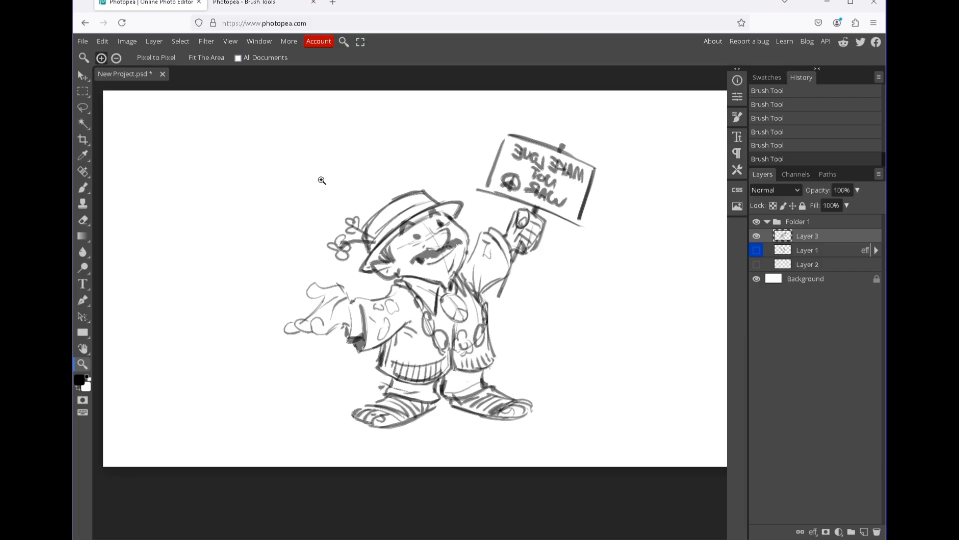
pyautogui.hotkey('ctrl', 's')
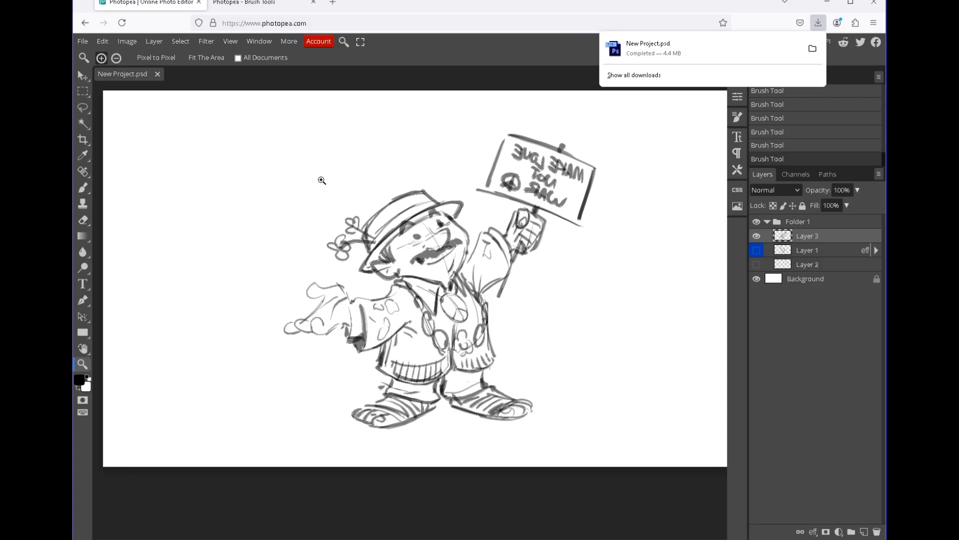
# Lasso the whole figure with its sign and warp the selection, pulling its upper corner beside the sign inward.
pyautogui.click(322, 180)
pyautogui.scroll(-3, 322, 180)
pyautogui.scroll(2, 322, 180)
pyautogui.hscroll(1, 321, 179)
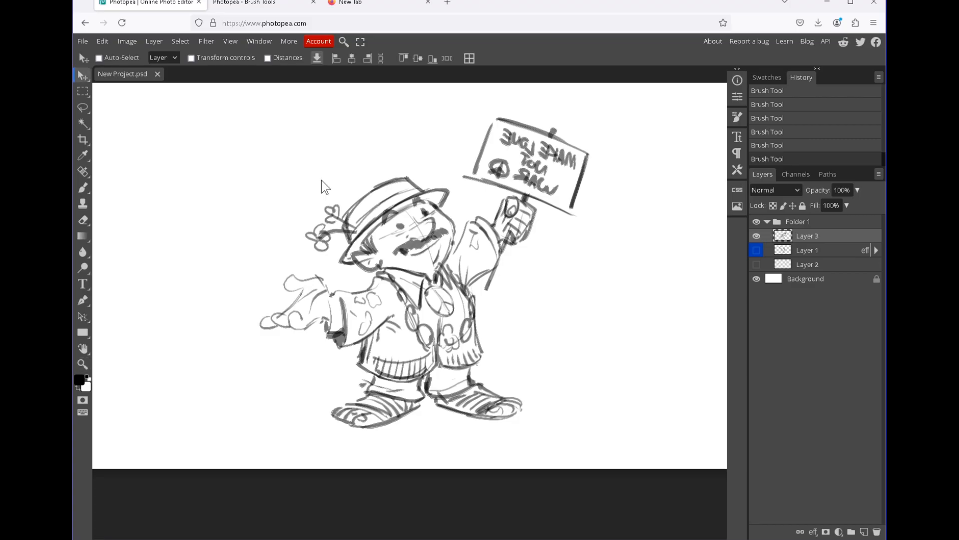
pyautogui.press('l')
pyautogui.moveTo(483, 104)
pyautogui.mouseDown()
pyautogui.moveTo(379, 125)
pyautogui.moveTo(471, 441)
pyautogui.moveTo(535, 98)
pyautogui.mouseUp()
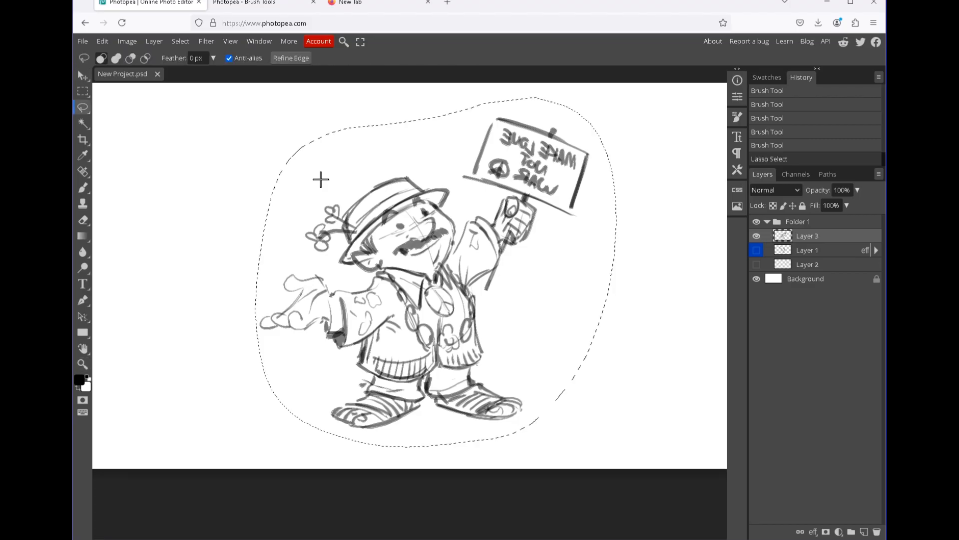
pyautogui.click(101, 41)
pyautogui.moveTo(150, 293)
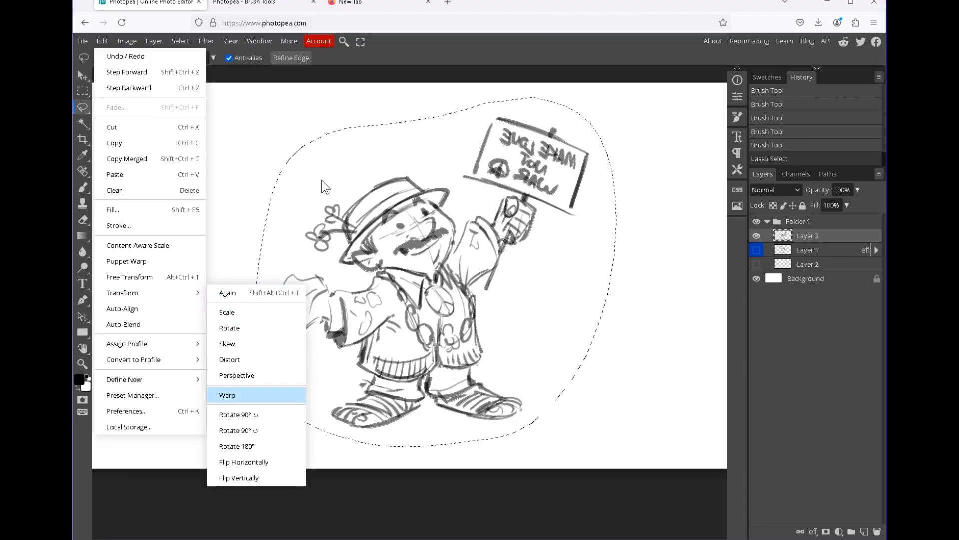
pyautogui.click(227, 395)
pyautogui.moveTo(616, 97); pyautogui.dragTo(592, 97)
pyautogui.moveTo(375, 96); pyautogui.dragTo(364, 97)
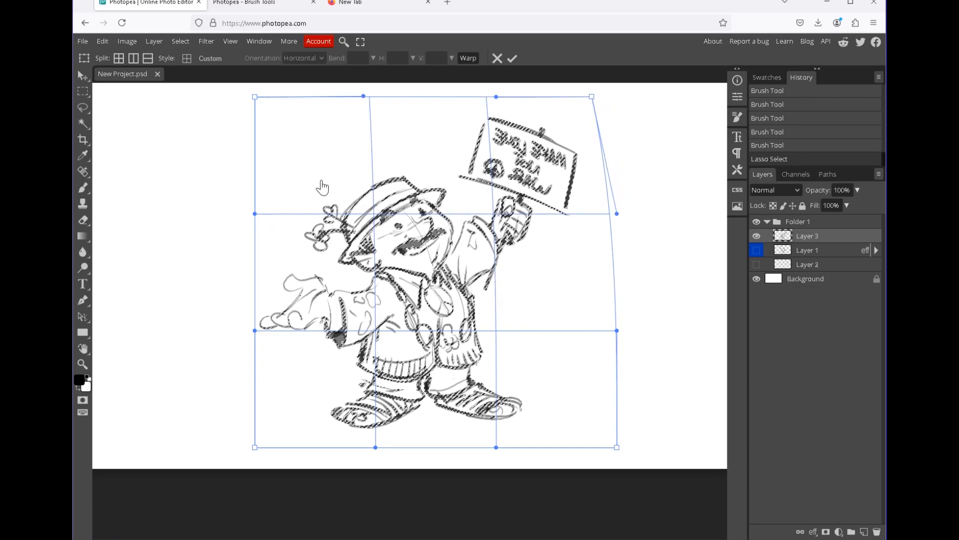
# Warp the torso slightly toward the sign's side, adjust the edge beside the outstretched arm, apply the warp and deselect.
pyautogui.moveTo(616, 330); pyautogui.dragTo(617, 328)
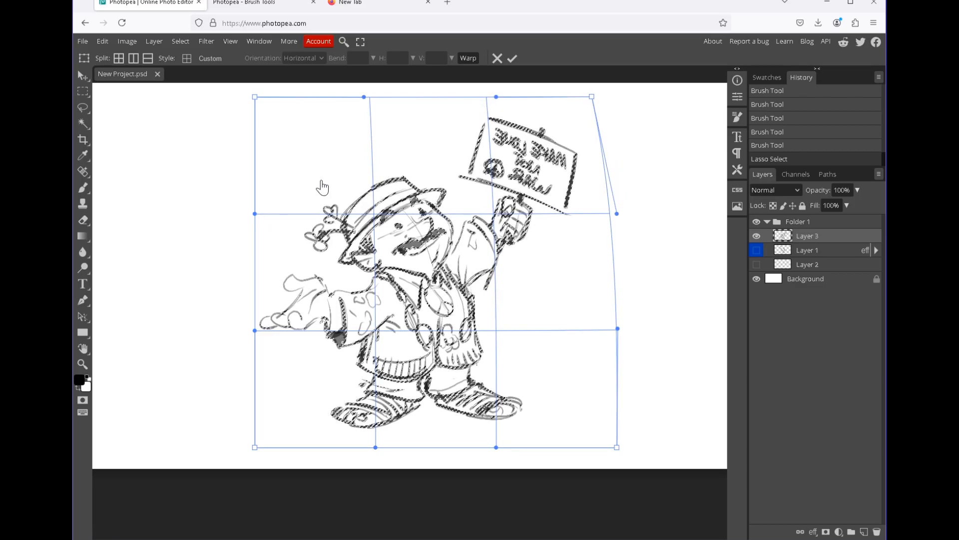
pyautogui.moveTo(496, 330); pyautogui.dragTo(501, 330)
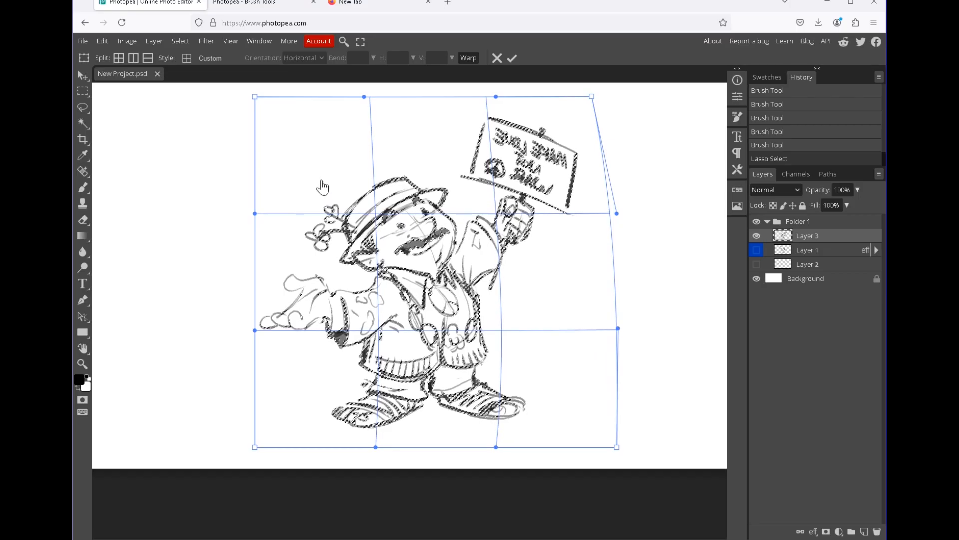
pyautogui.moveTo(255, 330); pyautogui.dragTo(264, 327)
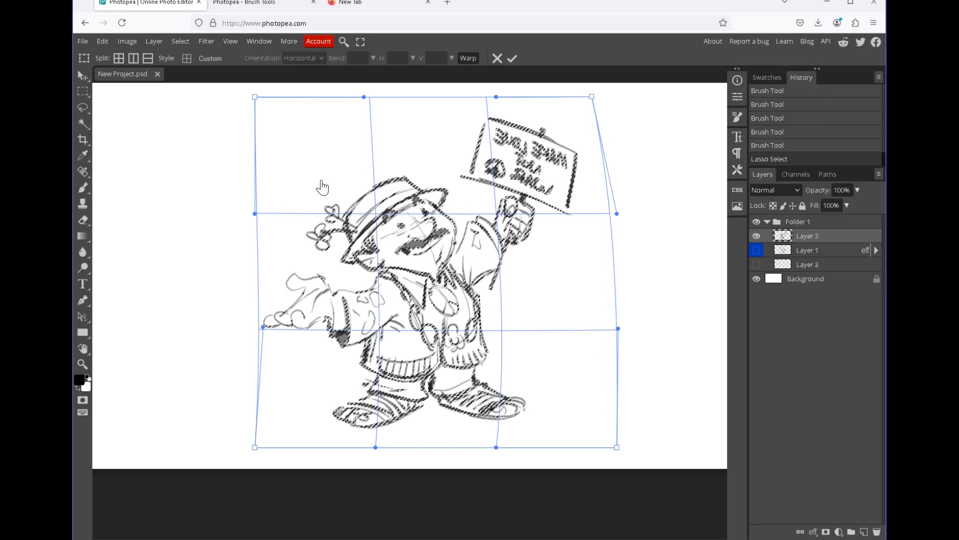
pyautogui.moveTo(254, 213); pyautogui.dragTo(248, 215)
pyautogui.press('Return')
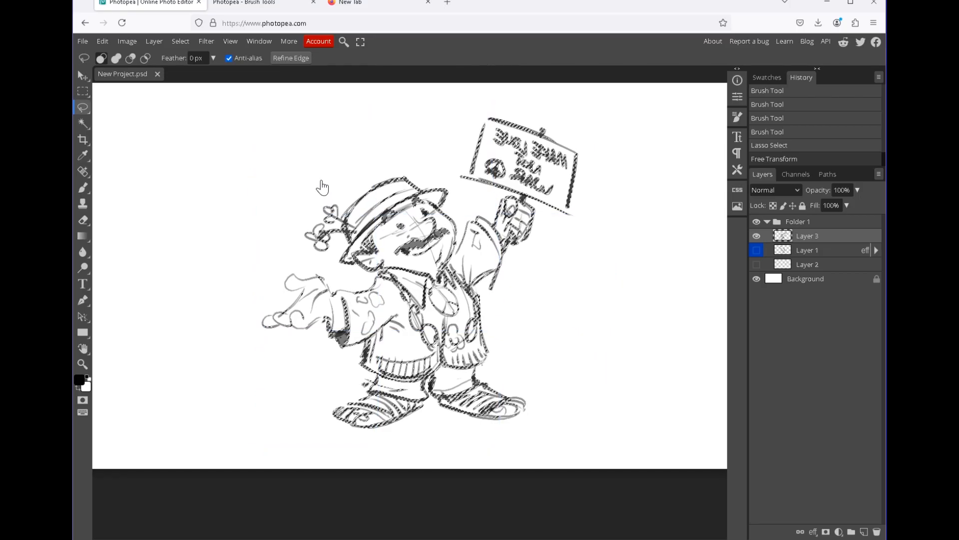
pyautogui.hotkey('ctrl', 'd')
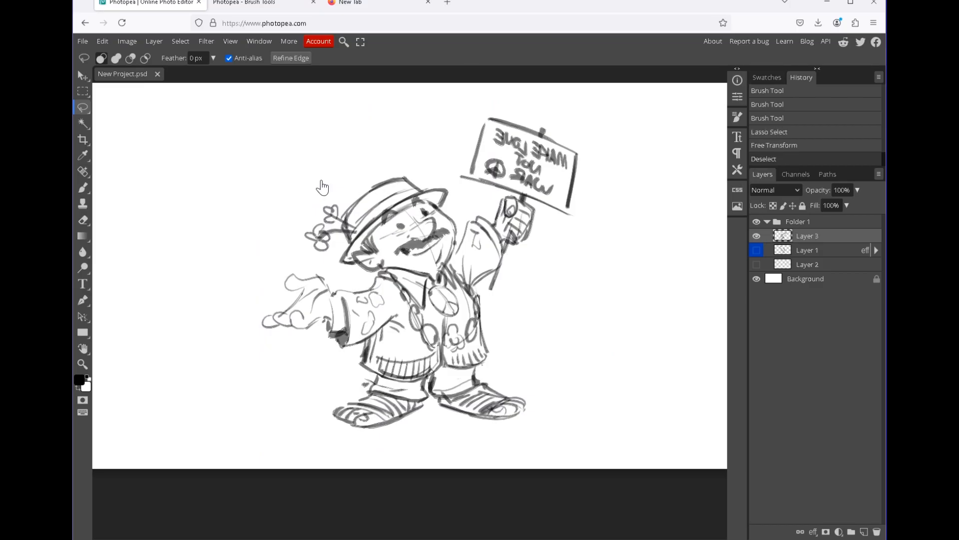
# Flip the drawing on Layer 3 horizontally back to its original orientation.
pyautogui.hotkey('ctrl', 'z')
pyautogui.hotkey('ctrl', 'd')
pyautogui.press('v')
pyautogui.hotkey('alt', 'e')
pyautogui.press('t')
pyautogui.press('Right')
pyautogui.press('Up')
pyautogui.press('Up')
pyautogui.press('Return')
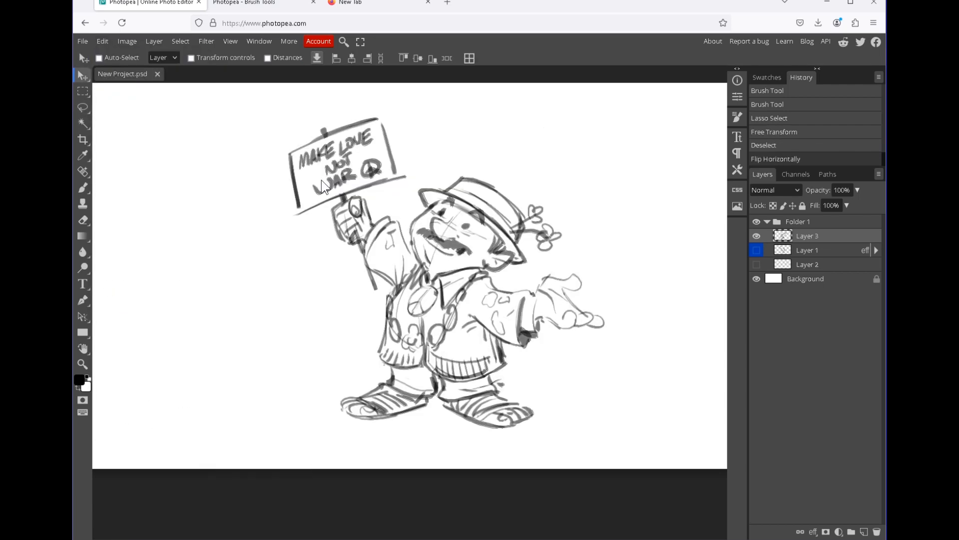
# Lasso the outstretched open hand on Layer 3 and scale it down slightly.
pyautogui.moveTo(322, 180); pyautogui.dragTo(283, 200)
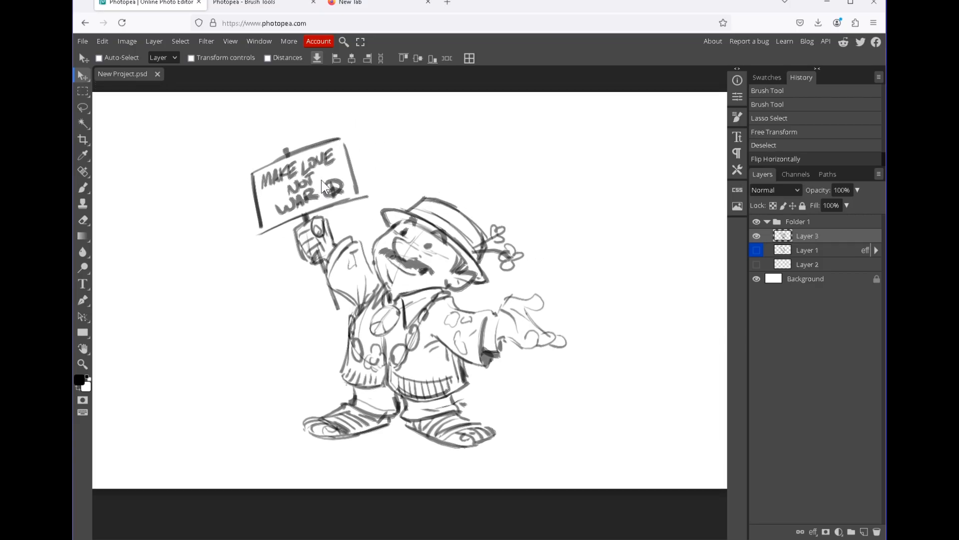
pyautogui.press('l')
pyautogui.moveTo(497, 313)
pyautogui.mouseDown()
pyautogui.moveTo(572, 344)
pyautogui.moveTo(496, 315)
pyautogui.mouseUp()
pyautogui.hotkey('ctrl', 't')
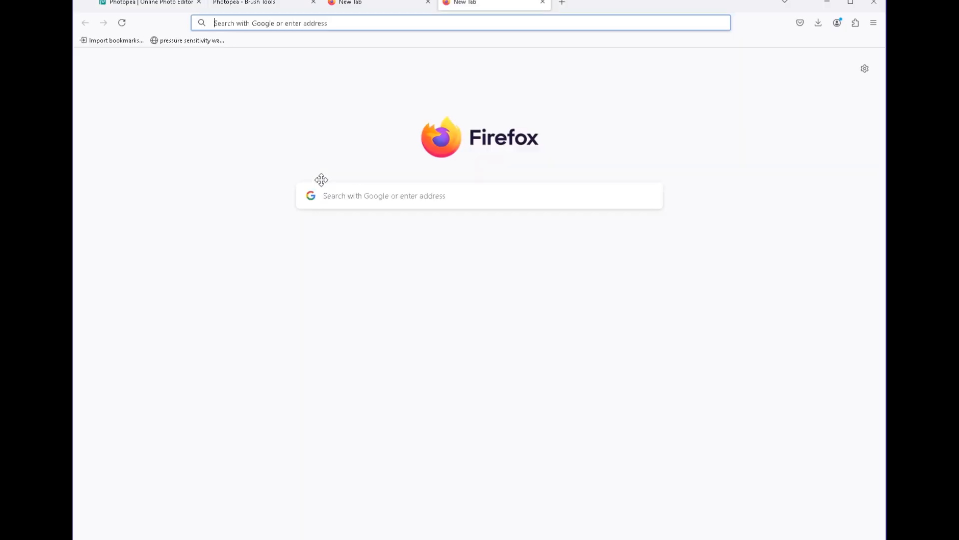
pyautogui.hotkey('ctrl', '1')
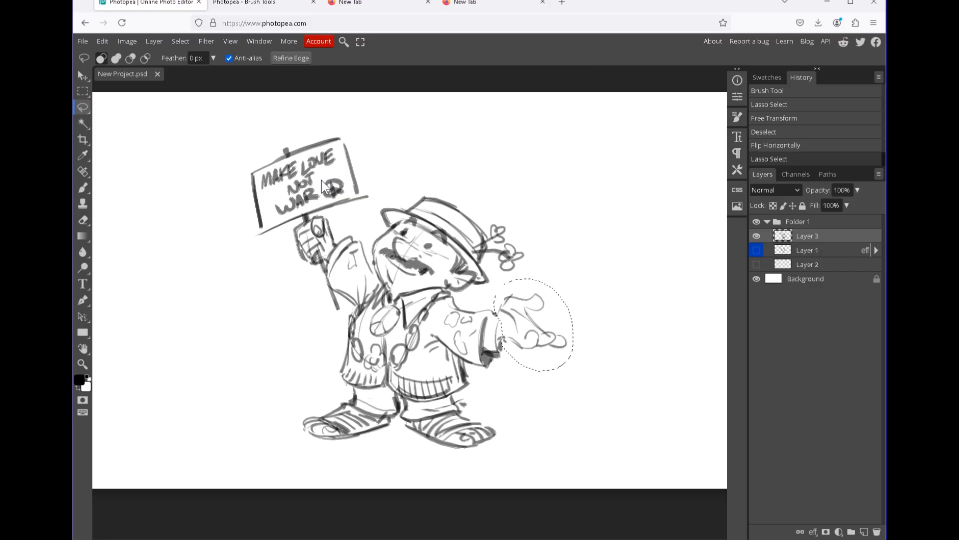
pyautogui.click(102, 41)
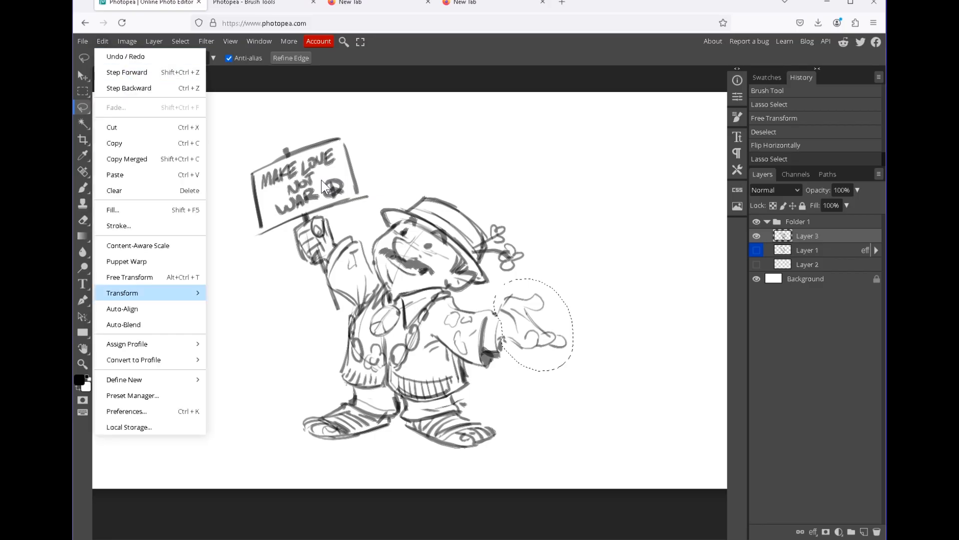
pyautogui.moveTo(122, 292)
pyautogui.click(227, 312)
pyautogui.moveTo(573, 278); pyautogui.dragTo(568, 284)
# Lasso the outstretched hand again, fine-tune its transform against the sleeve cuff, apply it and deselect.
pyautogui.moveTo(475, 336)
pyautogui.mouseDown()
pyautogui.moveTo(517, 274)
pyautogui.moveTo(477, 336)
pyautogui.mouseUp()
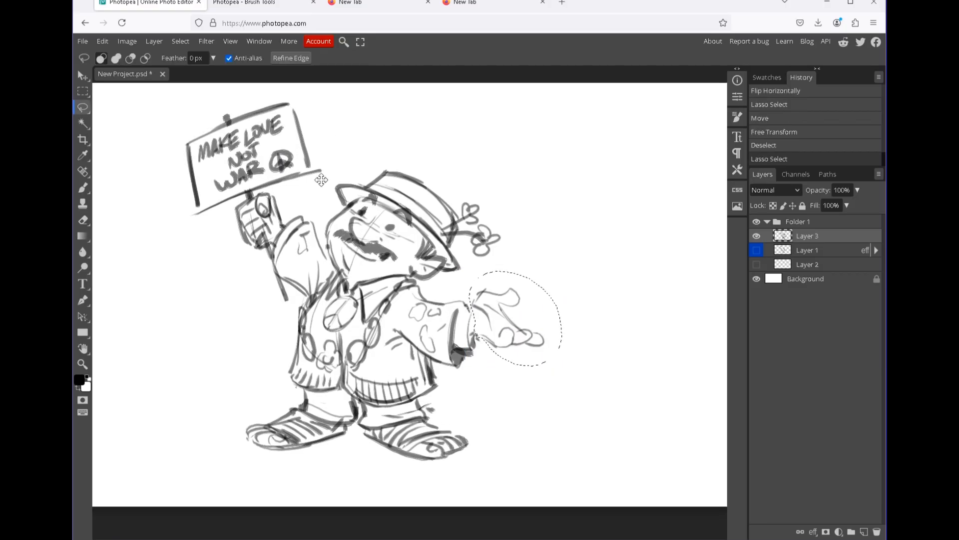
pyautogui.click(102, 41)
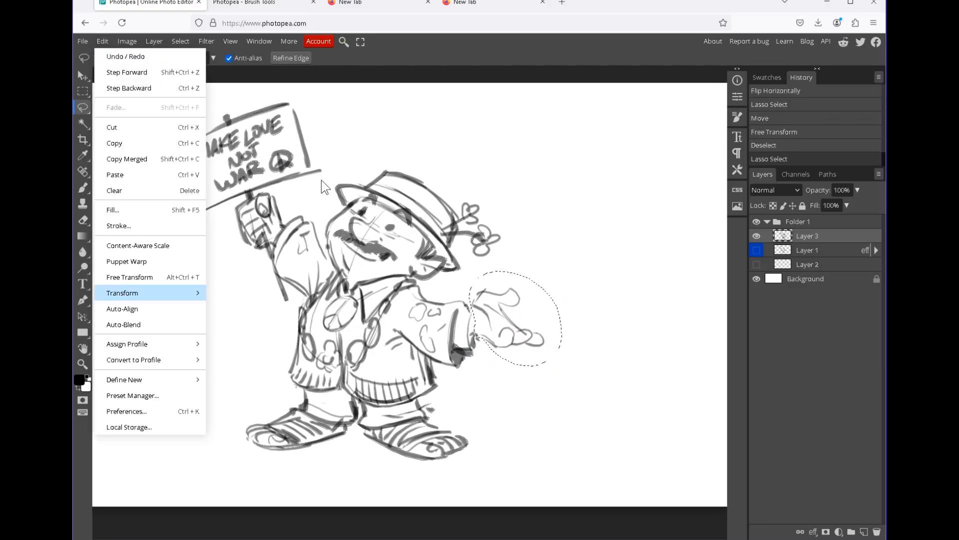
pyautogui.moveTo(120, 231)
pyautogui.click(234, 311)
pyautogui.moveTo(567, 374); pyautogui.dragTo(575, 373)
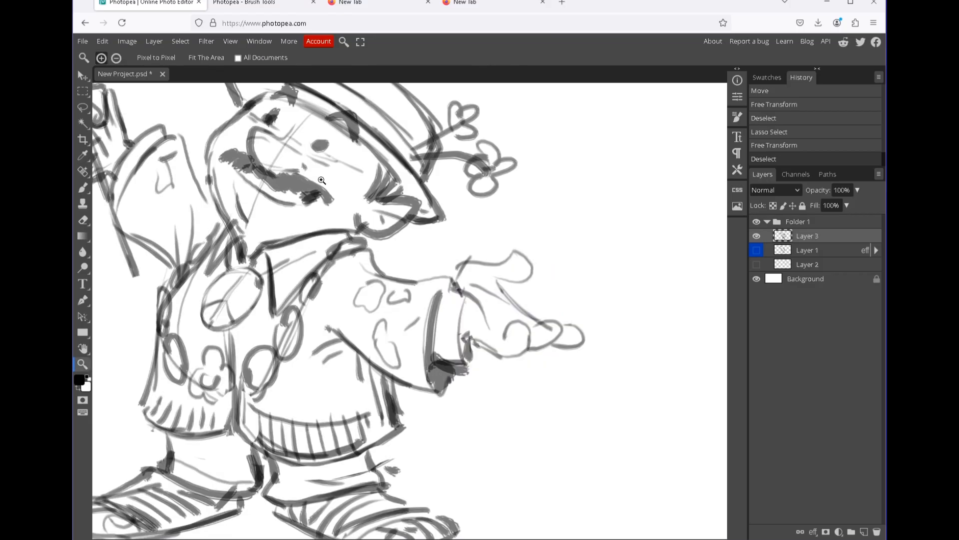
# Erase the stray line inside the palm near the wrist of the outstretched hand.
pyautogui.press('e')
pyautogui.moveTo(472, 309); pyautogui.dragTo(482, 320)
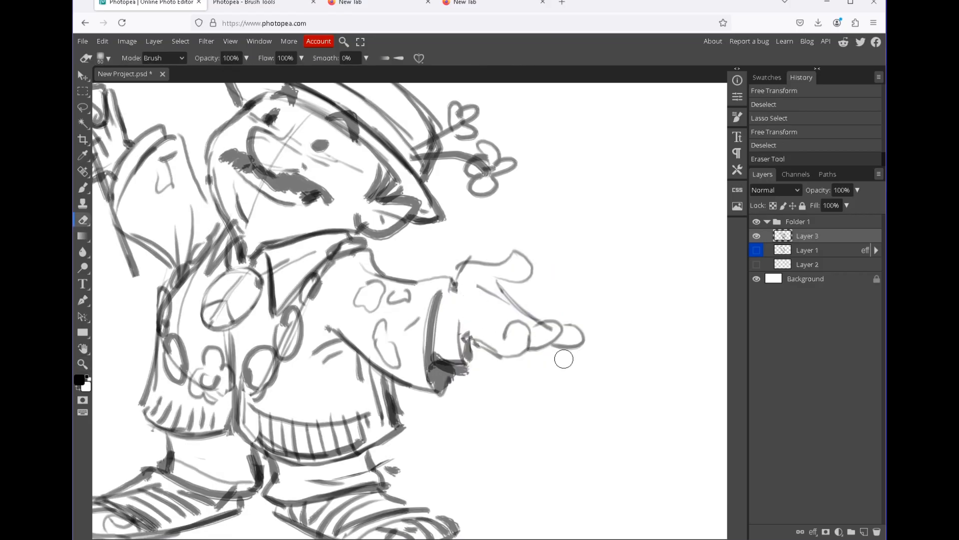
pyautogui.press('z')
pyautogui.moveTo(560, 377); pyautogui.dragTo(322, 180)
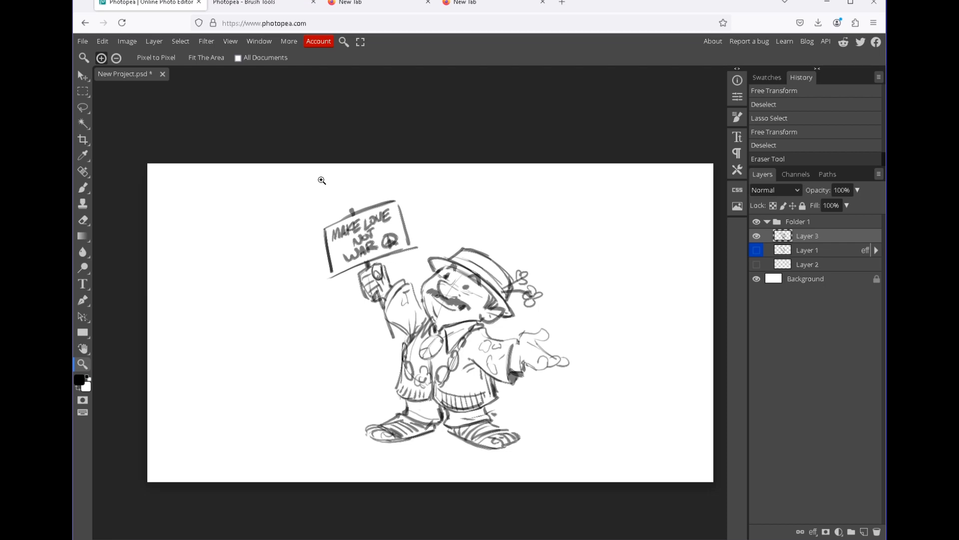
# Save the drawing as a PSD and look over the available export formats.
pyautogui.hotkey('alt', 'f')
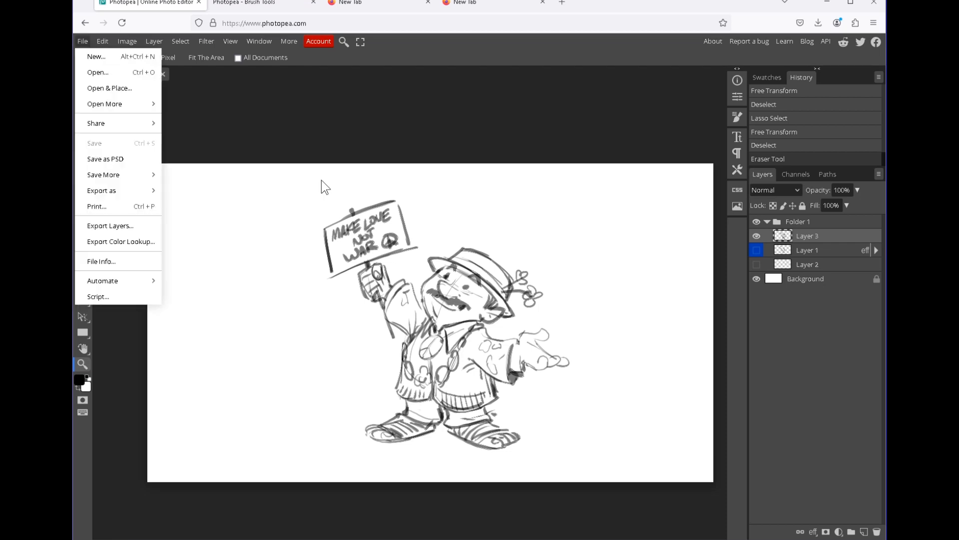
pyautogui.press('Return')
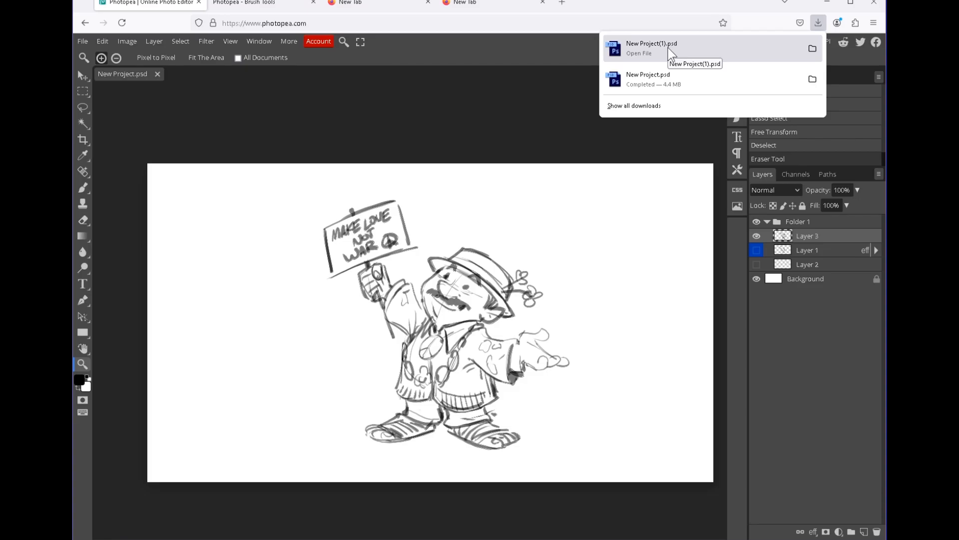
pyautogui.click(82, 41)
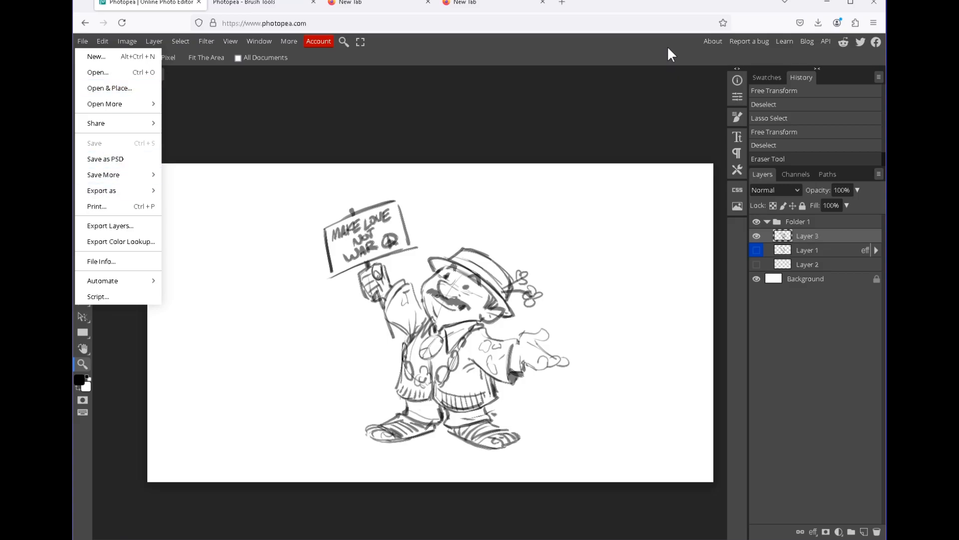
pyautogui.moveTo(104, 175)
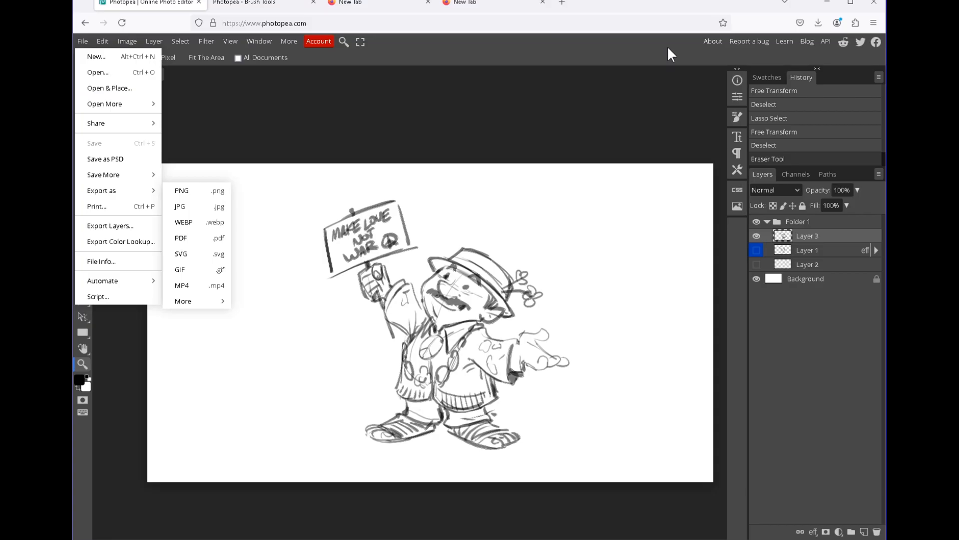
pyautogui.scroll(2, 430, 322)
pyautogui.scroll(-3, 430, 323)
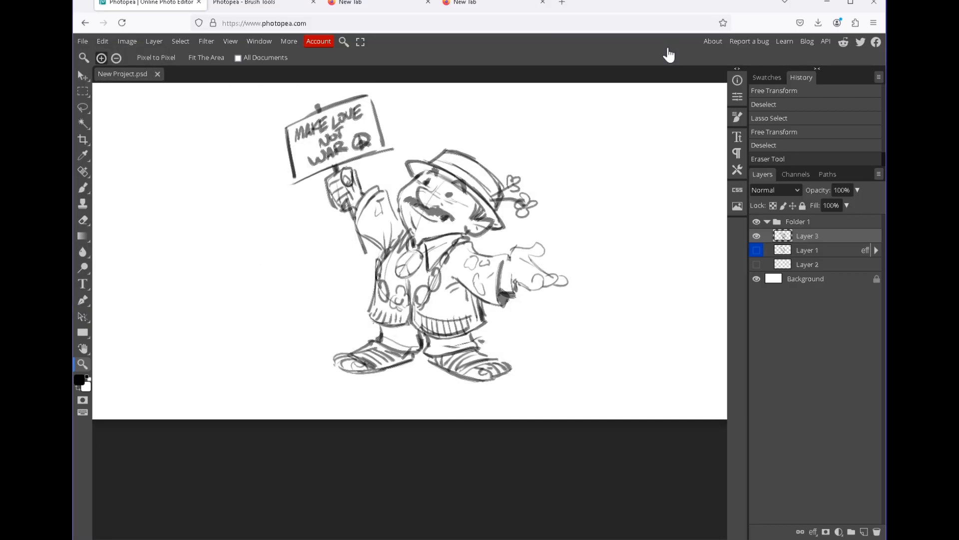
# Mark Layer 3 with an orange color label.
pyautogui.rightClick(792, 235)
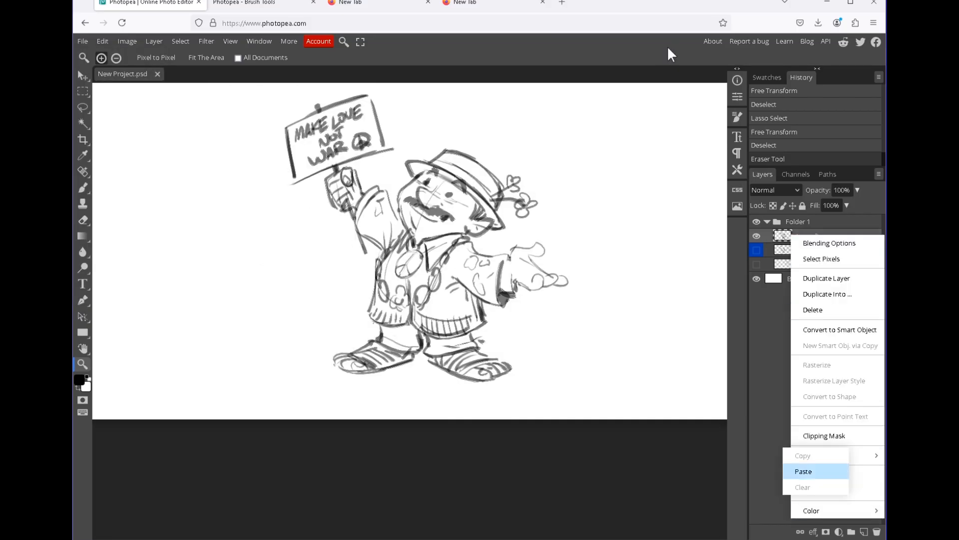
pyautogui.moveTo(839, 510)
pyautogui.click(843, 413)
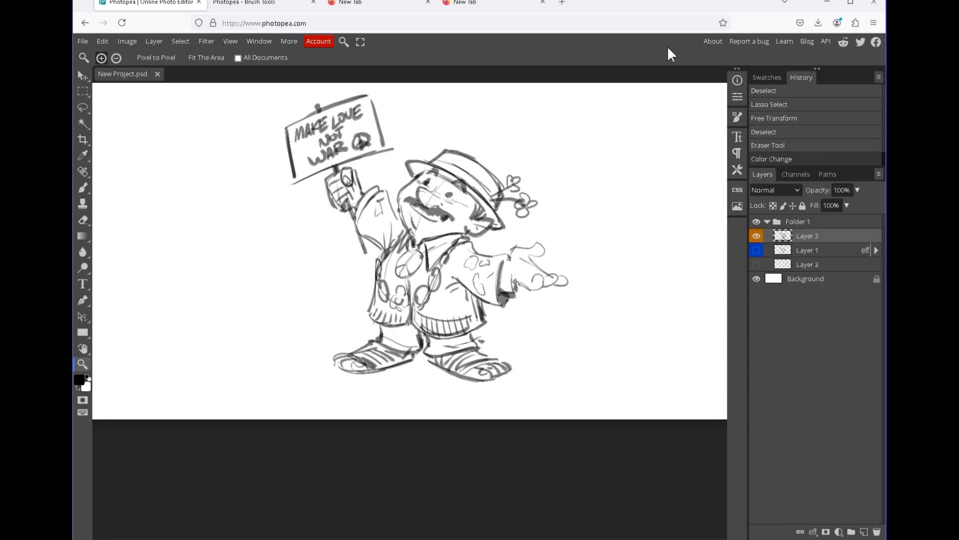
# Give Layer 3 a Color Overlay layer style at 100% opacity in light orange.
pyautogui.rightClick(787, 234)
pyautogui.click(814, 241)
pyautogui.click(163, 248)
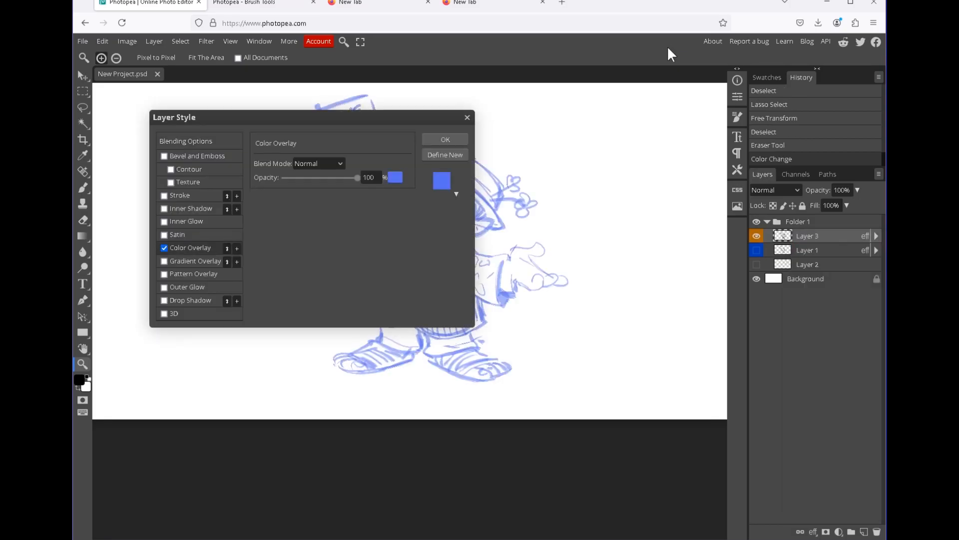
pyautogui.click(394, 177)
pyautogui.click(358, 327)
pyautogui.click(445, 216)
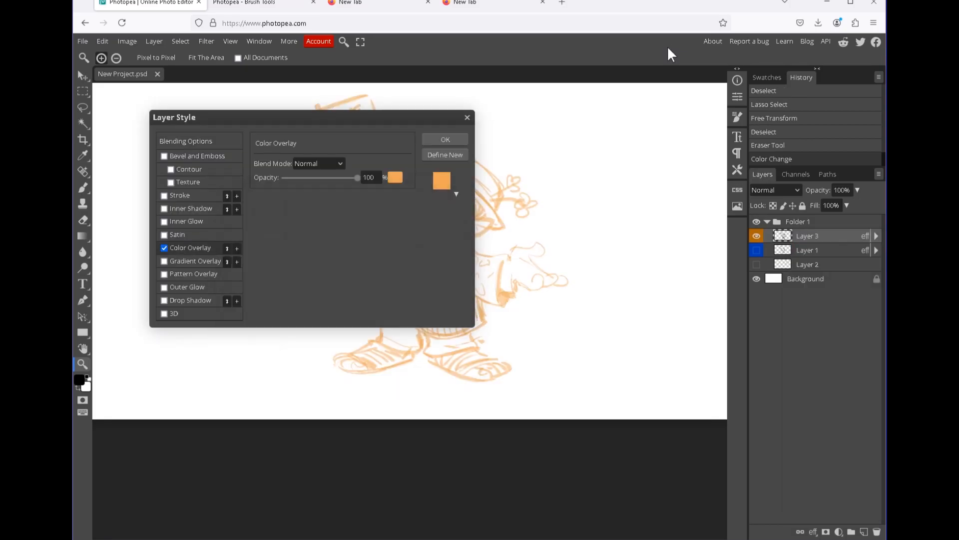
pyautogui.click(445, 139)
# Add a new layer above Layer 3 and choose the 10 px round photopea tip for the Brush tool.
pyautogui.click(863, 532)
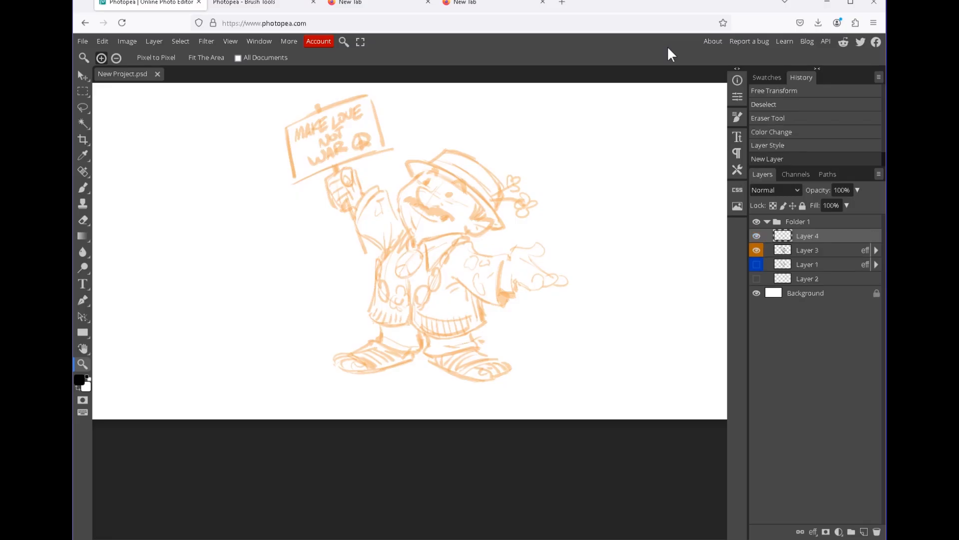
pyautogui.click(427, 205)
pyautogui.moveTo(427, 205); pyautogui.dragTo(410, 259)
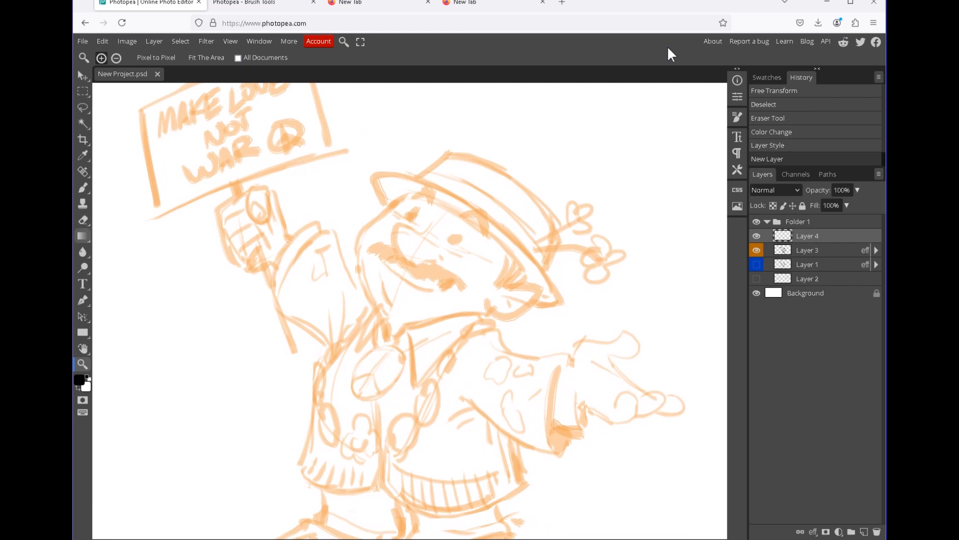
pyautogui.click(83, 188)
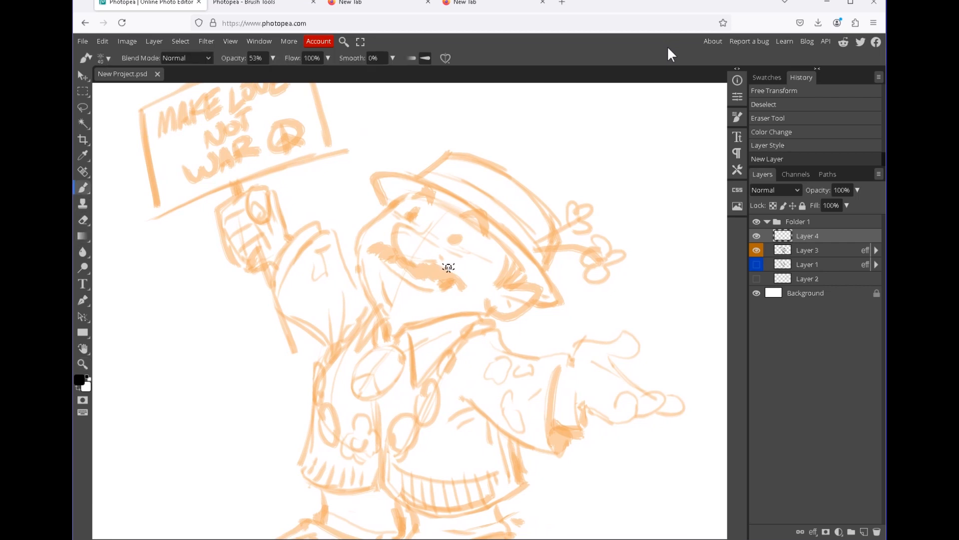
pyautogui.rightClick(448, 267)
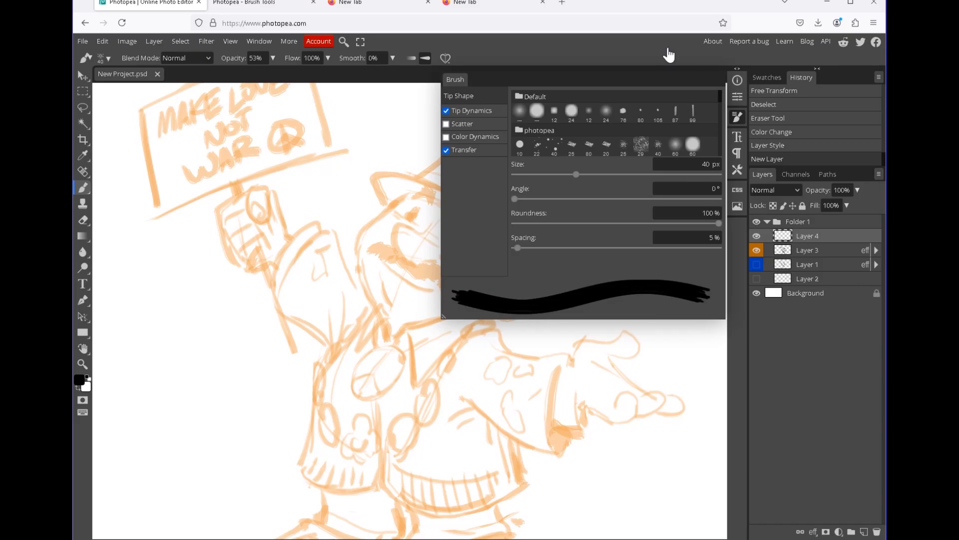
pyautogui.click(519, 145)
# Paint a series of test strokes over the face and jacket while adjusting the brush size.
pyautogui.moveTo(368, 259)
pyautogui.mouseDown()
pyautogui.moveTo(389, 270)
pyautogui.moveTo(380, 292)
pyautogui.moveTo(390, 327)
pyautogui.mouseUp()
pyautogui.press(']')
pyautogui.press(']')
pyautogui.press(']')
pyautogui.press(']')
pyautogui.press(']')
pyautogui.press(']')
pyautogui.press(']')
pyautogui.moveTo(392, 286); pyautogui.dragTo(413, 369)
pyautogui.press('[')
pyautogui.moveTo(406, 309); pyautogui.dragTo(423, 386)
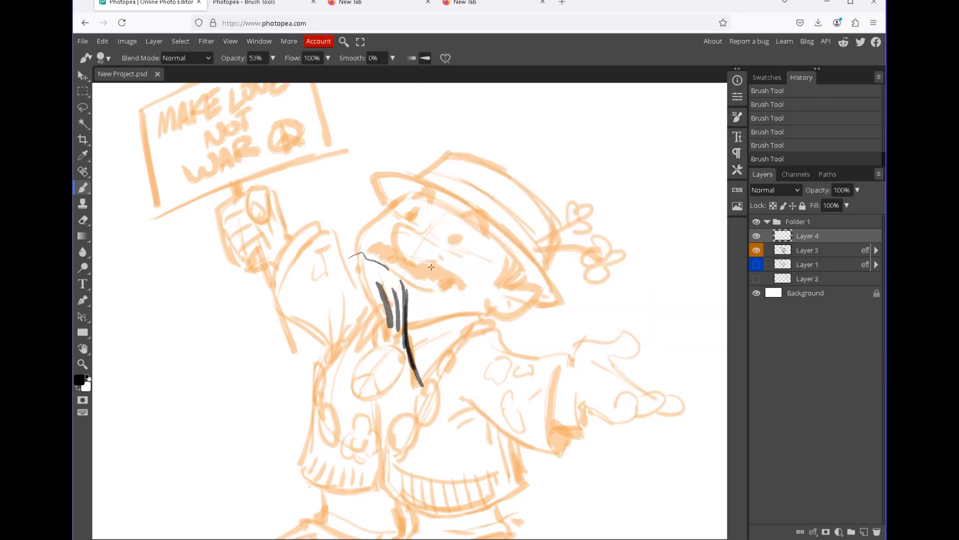
pyautogui.moveTo(467, 237); pyautogui.dragTo(480, 345)
pyautogui.moveTo(480, 277); pyautogui.dragTo(492, 350)
pyautogui.moveTo(488, 292); pyautogui.dragTo(513, 364)
pyautogui.moveTo(515, 299); pyautogui.dragTo(518, 385)
pyautogui.moveTo(525, 325)
pyautogui.mouseDown()
pyautogui.moveTo(520, 403)
pyautogui.moveTo(538, 407)
pyautogui.mouseUp()
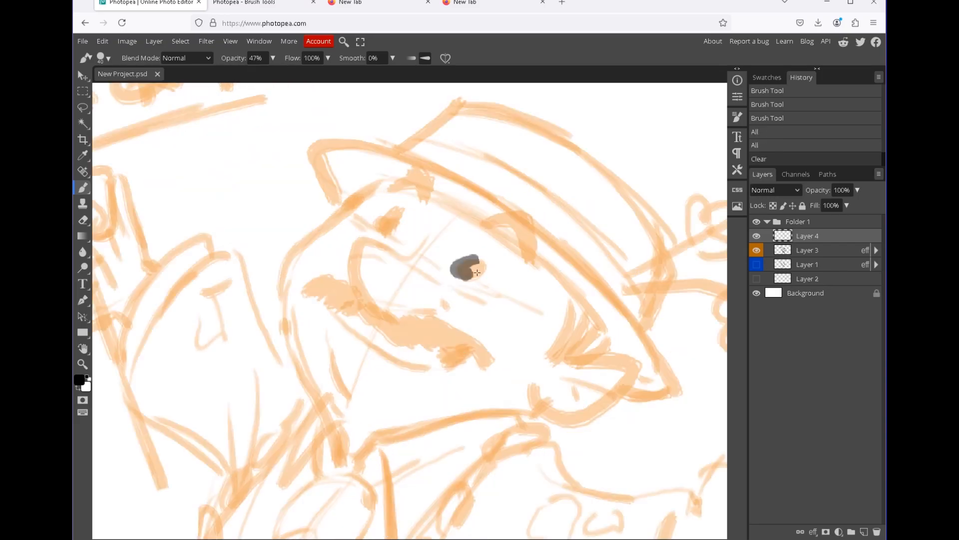
# Fill in both eyes as dark ovals on the new layer and set the brush opacity to 28%.
pyautogui.moveTo(462, 267); pyautogui.dragTo(482, 264)
pyautogui.moveTo(394, 231); pyautogui.dragTo(390, 225)
pyautogui.moveTo(393, 216); pyautogui.dragTo(392, 227)
pyautogui.click(273, 58)
pyautogui.moveTo(246, 72); pyautogui.dragTo(238, 73)
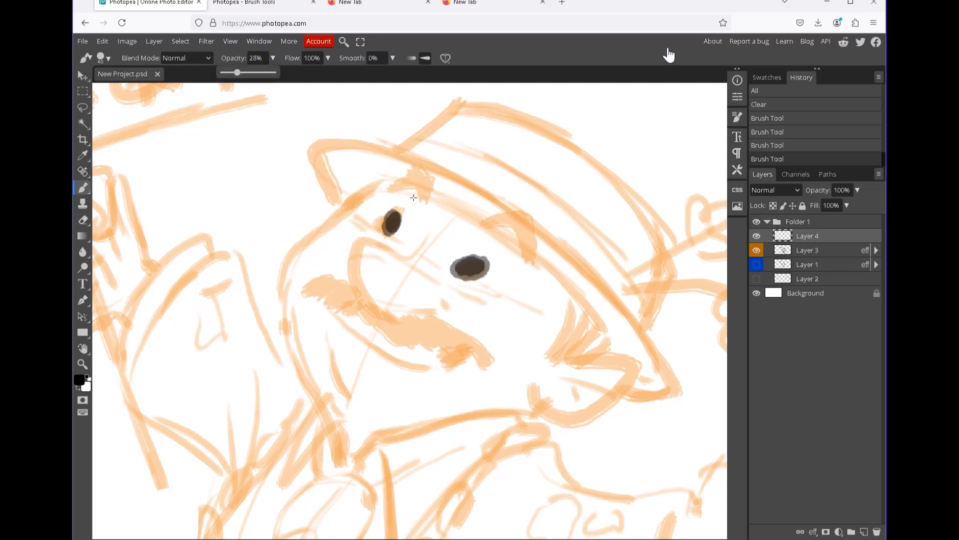
# Try a short brush stroke at the collar and undo the most recent strokes.
pyautogui.moveTo(503, 428); pyautogui.dragTo(526, 412)
pyautogui.scroll(-3, 409, 310)
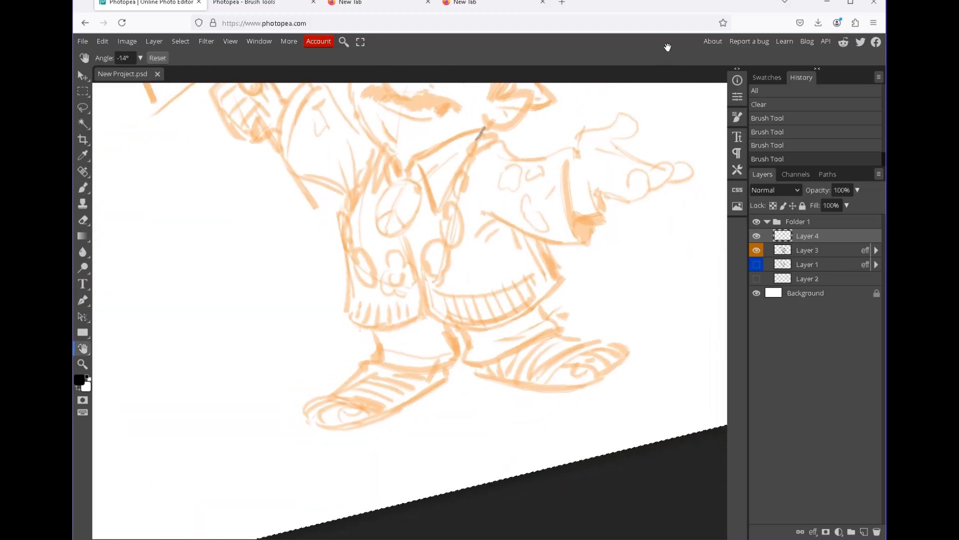
pyautogui.hotkey('ctrl', 'alt', 'z')
pyautogui.hotkey('ctrl', 'alt', 'z')
pyautogui.hotkey('ctrl', 'alt', 'z')
# Rotate the canvas view freehand to about -42° and return it to 0°.
pyautogui.press('z')
pyautogui.moveTo(504, 335)
pyautogui.mouseDown()
pyautogui.moveTo(549, 336)
pyautogui.moveTo(519, 332)
pyautogui.moveTo(509, 345)
pyautogui.moveTo(511, 484)
pyautogui.moveTo(504, 365)
pyautogui.mouseUp()
pyautogui.press('l')
pyautogui.press('e')
pyautogui.press('r')
pyautogui.moveTo(519, 440); pyautogui.dragTo(577, 335)
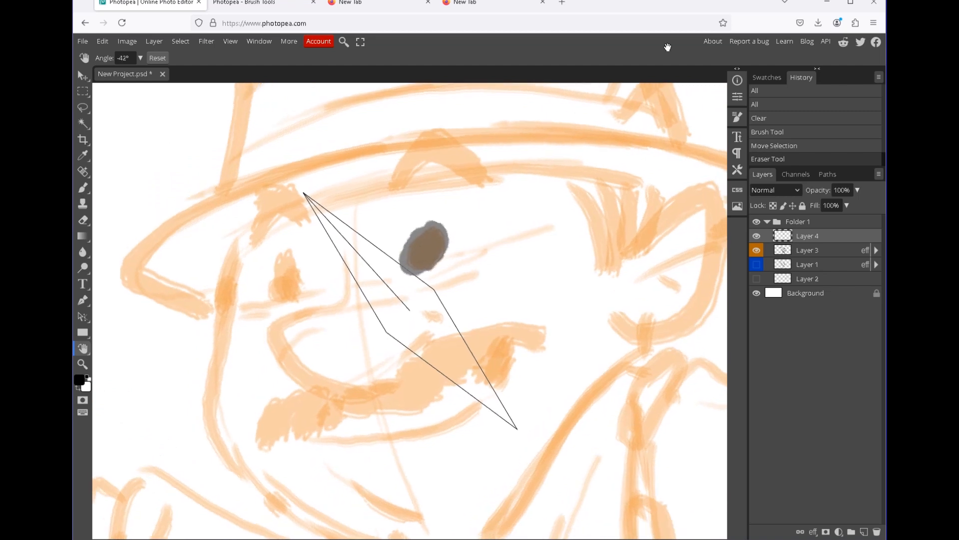
pyautogui.press('Escape')
pyautogui.press('z')
pyautogui.moveTo(488, 358); pyautogui.dragTo(500, 299)
pyautogui.press('r')
pyautogui.press('Escape')
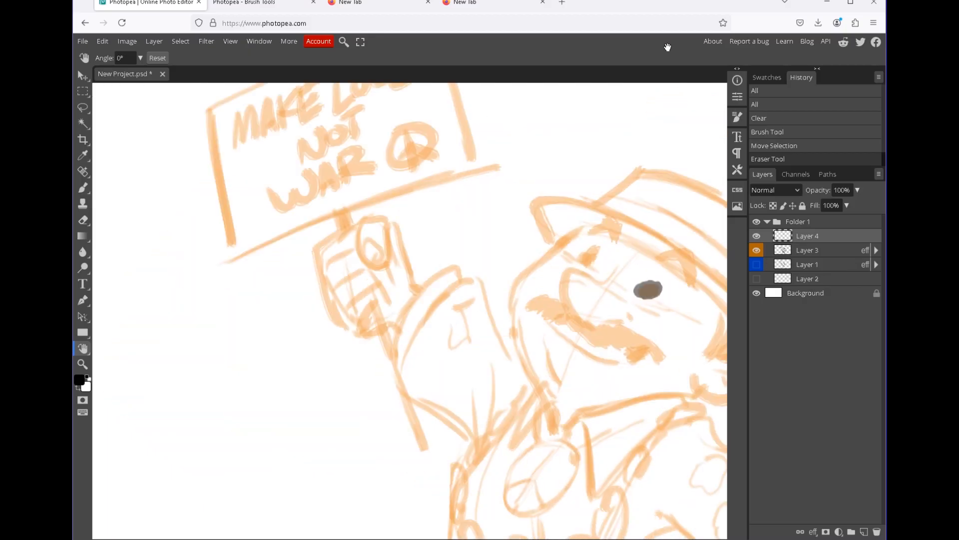
pyautogui.moveTo(487, 358); pyautogui.dragTo(478, 252)
pyautogui.press('Escape')
pyautogui.press('Escape')
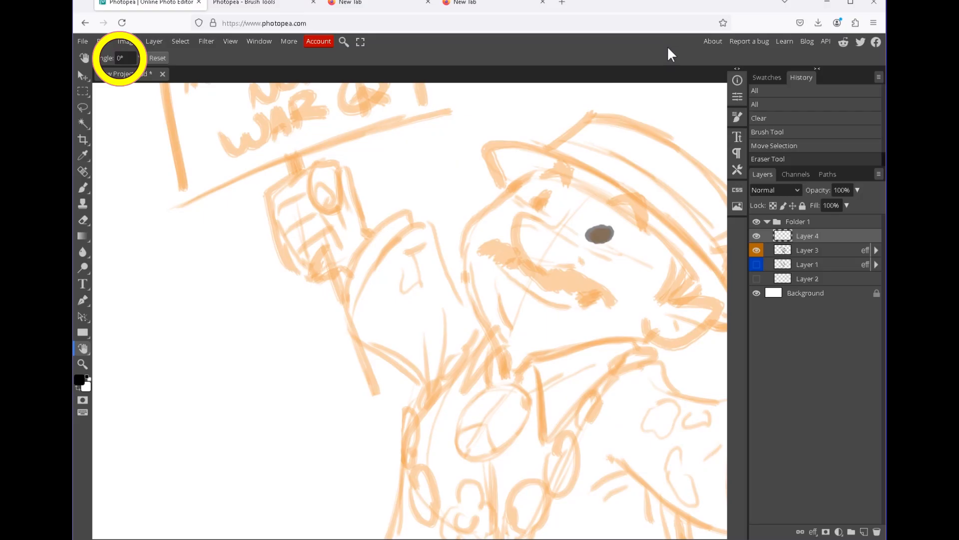
# Set the canvas view's rotation angle to -45° and frame the face.
pyautogui.write('-4')
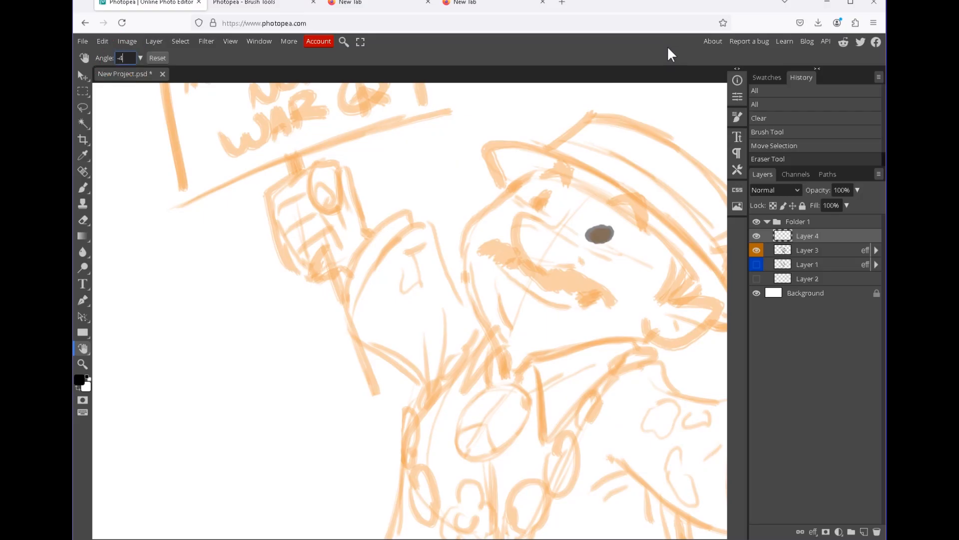
pyautogui.write('5')
pyautogui.press('Return')
pyautogui.press('v')
pyautogui.moveTo(503, 172)
pyautogui.mouseDown()
pyautogui.moveTo(484, 344)
pyautogui.moveTo(530, 326)
pyautogui.mouseUp()
pyautogui.press('z')
pyautogui.press('space')
pyautogui.moveTo(470, 252)
pyautogui.mouseDown()
pyautogui.moveTo(464, 237)
pyautogui.moveTo(472, 232)
pyautogui.moveTo(462, 242)
pyautogui.mouseUp()
# Paint the smaller eye on the far side of the nose as a dark oval.
pyautogui.press('b')
pyautogui.moveTo(306, 262); pyautogui.dragTo(299, 259)
pyautogui.moveTo(299, 261)
pyautogui.mouseDown()
pyautogui.moveTo(310, 277)
pyautogui.moveTo(308, 259)
pyautogui.mouseUp()
# Try two long horizontal brush strokes across the face and undo each one.
pyautogui.moveTo(221, 175); pyautogui.dragTo(612, 170)
pyautogui.hotkey('ctrl', 'z')
pyautogui.moveTo(168, 380); pyautogui.dragTo(615, 382)
pyautogui.hotkey('ctrl', 'z')
# Draw the crease lines beneath both eyes and the curved lid lines above them.
pyautogui.moveTo(516, 255); pyautogui.dragTo(441, 272)
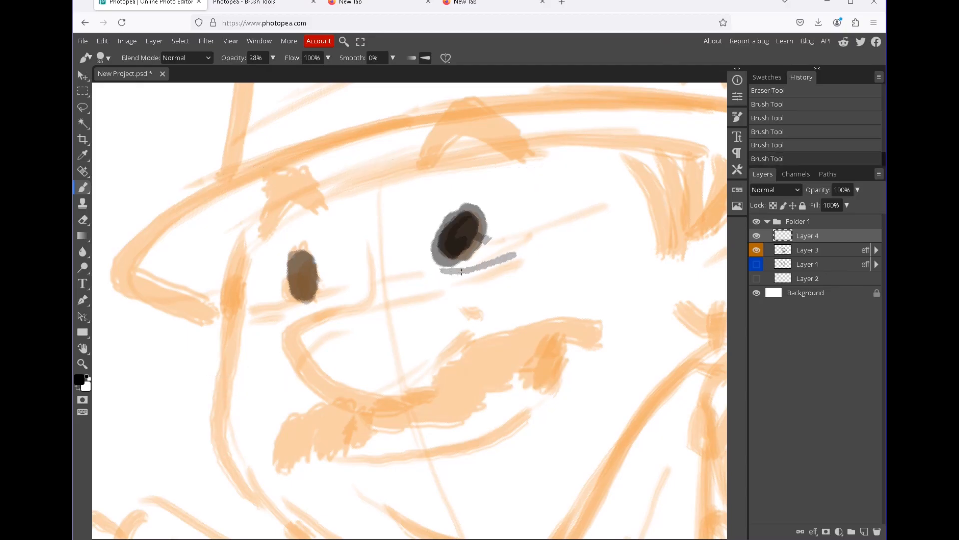
pyautogui.moveTo(492, 291); pyautogui.dragTo(502, 292)
pyautogui.moveTo(265, 325); pyautogui.dragTo(309, 308)
pyautogui.moveTo(442, 198); pyautogui.dragTo(484, 190)
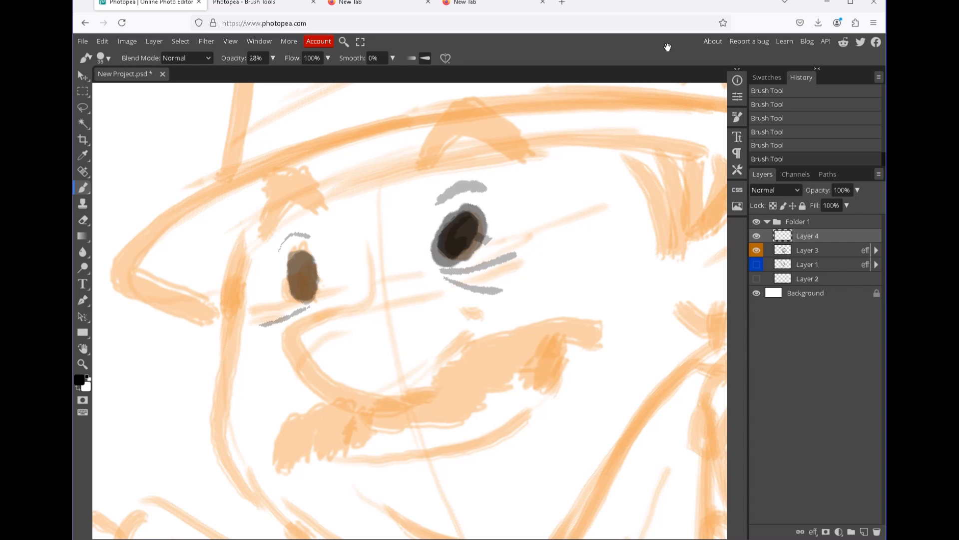
# Draw the bridge of the nose and its large rounded tip over the orange sketch.
pyautogui.scroll(-2, 410, 309)
pyautogui.moveTo(332, 175); pyautogui.dragTo(346, 249)
pyautogui.moveTo(338, 184)
pyautogui.mouseDown()
pyautogui.moveTo(344, 223)
pyautogui.moveTo(280, 329)
pyautogui.moveTo(439, 284)
pyautogui.mouseUp()
pyautogui.moveTo(345, 243)
pyautogui.mouseDown()
pyautogui.moveTo(405, 342)
pyautogui.moveTo(439, 285)
pyautogui.mouseUp()
# Set the brush opacity to 45%, darken the nose outline and add the short crease line beside it.
pyautogui.click(273, 58)
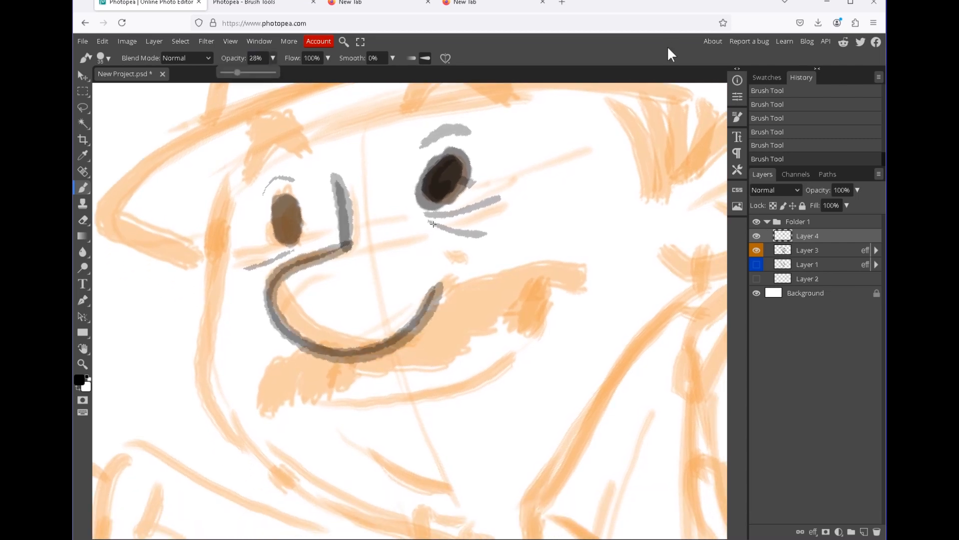
pyautogui.moveTo(238, 73); pyautogui.dragTo(245, 73)
pyautogui.moveTo(337, 176)
pyautogui.mouseDown()
pyautogui.moveTo(344, 219)
pyautogui.moveTo(340, 181)
pyautogui.mouseUp()
pyautogui.moveTo(343, 244)
pyautogui.mouseDown()
pyautogui.moveTo(265, 310)
pyautogui.moveTo(325, 353)
pyautogui.moveTo(395, 347)
pyautogui.moveTo(444, 272)
pyautogui.moveTo(432, 255)
pyautogui.mouseUp()
pyautogui.moveTo(432, 255)
pyautogui.mouseDown()
pyautogui.moveTo(448, 278)
pyautogui.moveTo(503, 308)
pyautogui.mouseUp()
# Block in the far eyebrow above the smaller eye with broad strokes.
pyautogui.moveTo(374, 197); pyautogui.dragTo(330, 155)
pyautogui.moveTo(369, 195); pyautogui.dragTo(312, 166)
pyautogui.moveTo(365, 193)
pyautogui.mouseDown()
pyautogui.moveTo(297, 187)
pyautogui.moveTo(303, 222)
pyautogui.moveTo(223, 267)
pyautogui.mouseUp()
# Build up the near eyebrow above the larger eye with overlapping curved hair strokes.
pyautogui.moveTo(387, 215)
pyautogui.mouseDown()
pyautogui.moveTo(435, 148)
pyautogui.moveTo(392, 206)
pyautogui.moveTo(456, 143)
pyautogui.mouseUp()
pyautogui.moveTo(406, 195)
pyautogui.mouseDown()
pyautogui.moveTo(466, 160)
pyautogui.moveTo(495, 170)
pyautogui.mouseUp()
pyautogui.moveTo(437, 198)
pyautogui.mouseDown()
pyautogui.moveTo(488, 188)
pyautogui.moveTo(457, 190)
pyautogui.moveTo(520, 219)
pyautogui.mouseUp()
pyautogui.moveTo(385, 217)
pyautogui.mouseDown()
pyautogui.moveTo(405, 164)
pyautogui.moveTo(427, 146)
pyautogui.mouseUp()
pyautogui.moveTo(389, 220); pyautogui.dragTo(455, 138)
pyautogui.moveTo(397, 213)
pyautogui.mouseDown()
pyautogui.moveTo(427, 173)
pyautogui.moveTo(467, 149)
pyautogui.mouseUp()
pyautogui.moveTo(413, 201); pyautogui.dragTo(486, 165)
pyautogui.moveTo(435, 184); pyautogui.dragTo(500, 183)
pyautogui.moveTo(459, 185); pyautogui.dragTo(507, 197)
pyautogui.moveTo(482, 195); pyautogui.dragTo(510, 207)
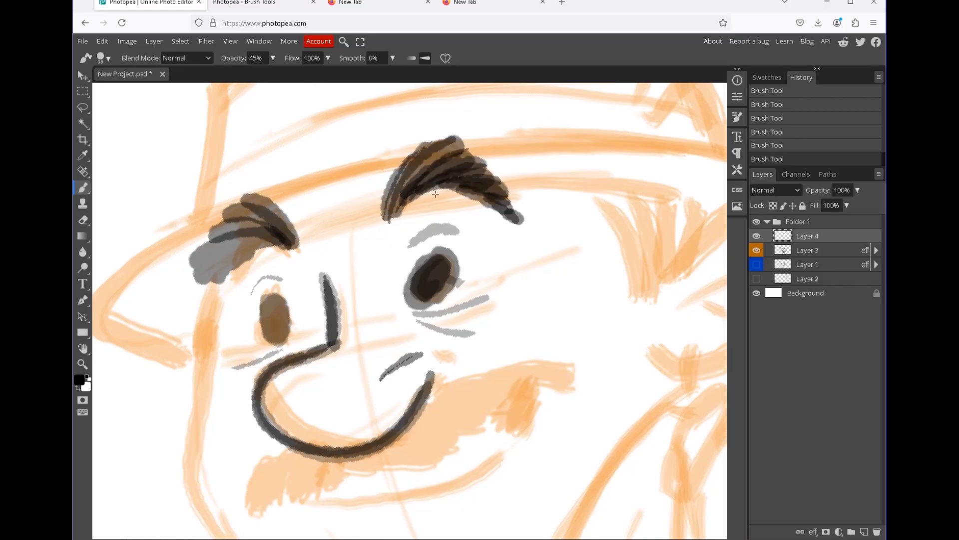
# Darken the far eyebrow and give it a bushy edge with short hair strokes.
pyautogui.moveTo(291, 230); pyautogui.dragTo(245, 194)
pyautogui.moveTo(254, 240); pyautogui.dragTo(200, 256)
pyautogui.moveTo(242, 246)
pyautogui.mouseDown()
pyautogui.moveTo(189, 287)
pyautogui.moveTo(197, 315)
pyautogui.moveTo(205, 300)
pyautogui.mouseUp()
pyautogui.moveTo(273, 222); pyautogui.dragTo(184, 250)
pyautogui.moveTo(234, 238); pyautogui.dragTo(173, 280)
pyautogui.moveTo(281, 206); pyautogui.dragTo(220, 237)
pyautogui.moveTo(296, 200); pyautogui.dragTo(270, 227)
# Paint the near side of the moustache with long strokes from the nose toward its curled tip.
pyautogui.scroll(-3, 561, 218)
pyautogui.moveTo(375, 307)
pyautogui.mouseDown()
pyautogui.moveTo(450, 306)
pyautogui.moveTo(488, 270)
pyautogui.moveTo(524, 258)
pyautogui.mouseUp()
pyautogui.moveTo(439, 255); pyautogui.dragTo(549, 245)
pyautogui.moveTo(467, 242); pyautogui.dragTo(575, 236)
# Fill the middle and far side of the moustache with short downward hair strokes beneath the nose.
pyautogui.moveTo(373, 307); pyautogui.dragTo(370, 327)
pyautogui.moveTo(360, 315)
pyautogui.mouseDown()
pyautogui.moveTo(354, 337)
pyautogui.moveTo(342, 342)
pyautogui.mouseUp()
pyautogui.moveTo(332, 314)
pyautogui.mouseDown()
pyautogui.moveTo(327, 335)
pyautogui.moveTo(312, 332)
pyautogui.mouseUp()
pyautogui.moveTo(300, 310); pyautogui.dragTo(260, 341)
pyautogui.moveTo(282, 311); pyautogui.dragTo(244, 349)
pyautogui.moveTo(268, 312); pyautogui.dragTo(238, 352)
pyautogui.moveTo(303, 321); pyautogui.dragTo(277, 341)
pyautogui.moveTo(290, 319)
pyautogui.mouseDown()
pyautogui.moveTo(271, 335)
pyautogui.moveTo(313, 366)
pyautogui.moveTo(514, 297)
pyautogui.moveTo(519, 255)
pyautogui.moveTo(292, 364)
pyautogui.mouseUp()
# Blacken both mouth corners and finish the smile line and nose edge around the moustache.
pyautogui.moveTo(499, 277); pyautogui.dragTo(492, 303)
pyautogui.moveTo(515, 274)
pyautogui.mouseDown()
pyautogui.moveTo(505, 298)
pyautogui.moveTo(510, 263)
pyautogui.mouseUp()
pyautogui.moveTo(300, 336)
pyautogui.mouseDown()
pyautogui.moveTo(306, 353)
pyautogui.moveTo(308, 331)
pyautogui.mouseUp()
pyautogui.moveTo(391, 303)
pyautogui.mouseDown()
pyautogui.moveTo(415, 311)
pyautogui.moveTo(430, 292)
pyautogui.moveTo(432, 275)
pyautogui.moveTo(423, 272)
pyautogui.moveTo(444, 255)
pyautogui.moveTo(363, 320)
pyautogui.moveTo(267, 324)
pyautogui.moveTo(253, 312)
pyautogui.moveTo(264, 293)
pyautogui.mouseUp()
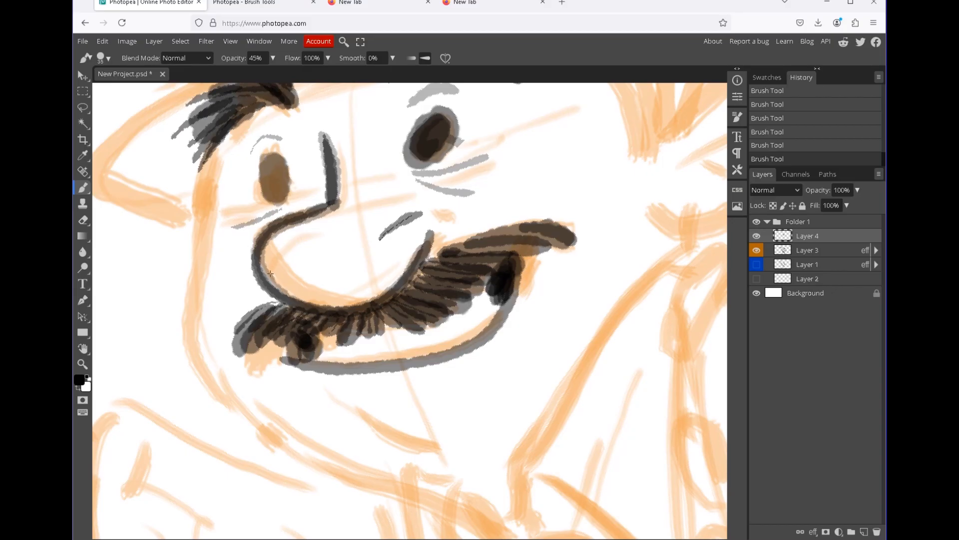
# Draw the edge of the upper teeth, then outline the face from the far temple around to the chin with a short chin crease.
pyautogui.moveTo(390, 299); pyautogui.dragTo(417, 265)
pyautogui.moveTo(384, 340)
pyautogui.mouseDown()
pyautogui.moveTo(350, 327)
pyautogui.moveTo(403, 317)
pyautogui.mouseUp()
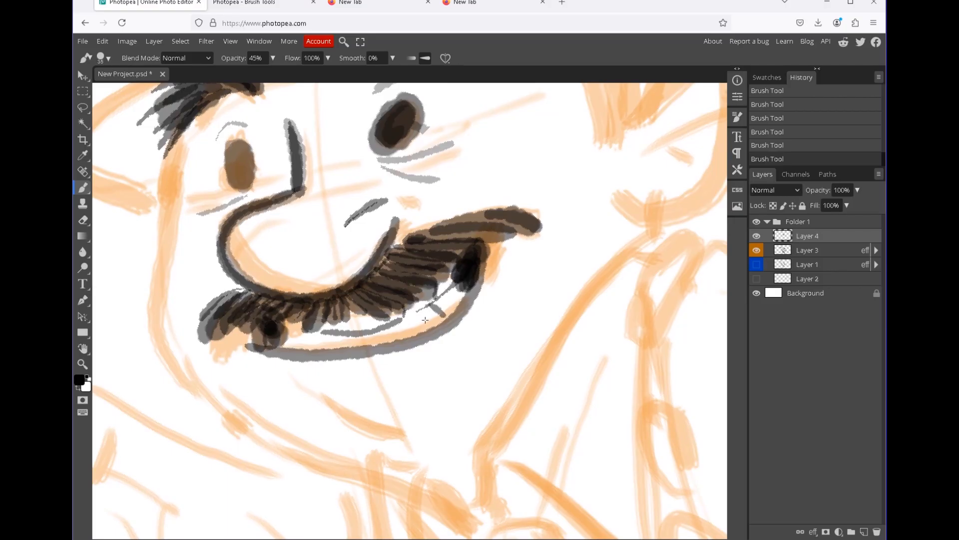
pyautogui.moveTo(317, 405)
pyautogui.mouseDown()
pyautogui.moveTo(378, 438)
pyautogui.moveTo(430, 429)
pyautogui.mouseUp()
pyautogui.moveTo(240, 120)
pyautogui.mouseDown()
pyautogui.moveTo(241, 195)
pyautogui.moveTo(204, 258)
pyautogui.moveTo(243, 386)
pyautogui.moveTo(369, 459)
pyautogui.moveTo(425, 470)
pyautogui.mouseUp()
pyautogui.moveTo(236, 192)
pyautogui.mouseDown()
pyautogui.moveTo(206, 247)
pyautogui.moveTo(196, 330)
pyautogui.moveTo(252, 402)
pyautogui.moveTo(358, 459)
pyautogui.moveTo(423, 470)
pyautogui.mouseUp()
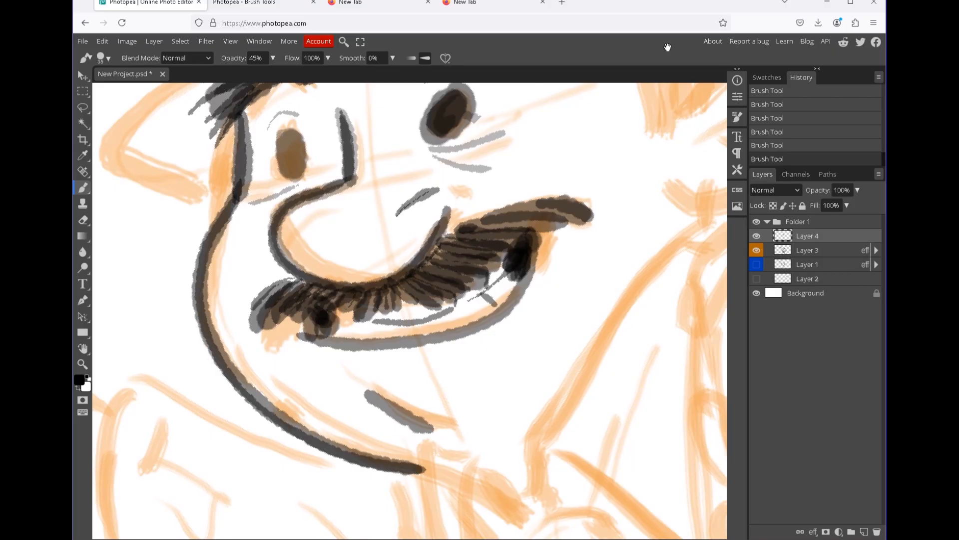
# Outline the ear with its inner folds and fill the sideburn beside it with dark strokes.
pyautogui.hotkey('ctrl', 'space')
pyautogui.moveTo(532, 363); pyautogui.dragTo(529, 318)
pyautogui.moveTo(410, 300); pyautogui.dragTo(444, 359)
pyautogui.press('b')
pyautogui.moveTo(505, 370); pyautogui.dragTo(462, 407)
pyautogui.moveTo(509, 270)
pyautogui.mouseDown()
pyautogui.moveTo(566, 210)
pyautogui.moveTo(582, 277)
pyautogui.moveTo(502, 321)
pyautogui.mouseUp()
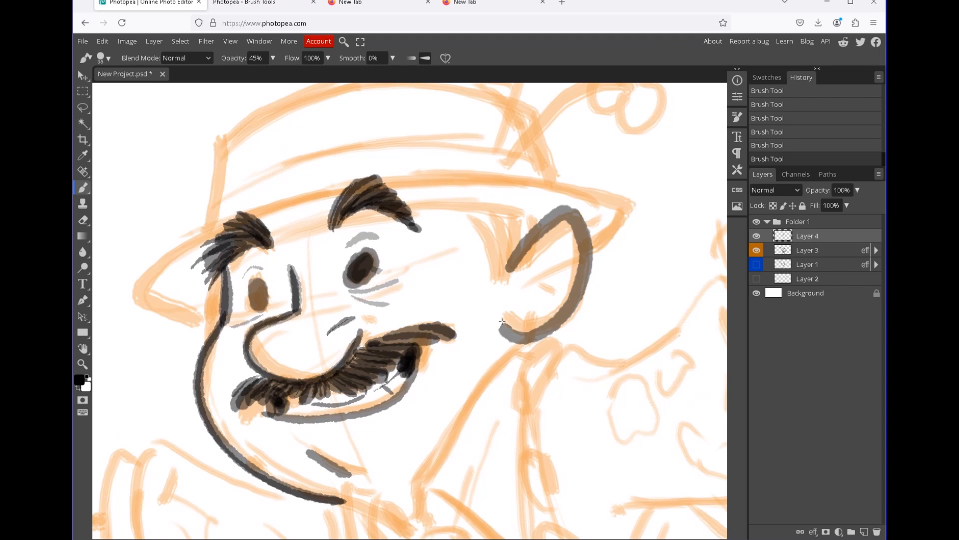
pyautogui.moveTo(508, 266)
pyautogui.mouseDown()
pyautogui.moveTo(559, 213)
pyautogui.moveTo(582, 280)
pyautogui.moveTo(530, 339)
pyautogui.moveTo(500, 318)
pyautogui.moveTo(579, 248)
pyautogui.mouseUp()
pyautogui.moveTo(548, 274)
pyautogui.mouseDown()
pyautogui.moveTo(536, 307)
pyautogui.moveTo(562, 257)
pyautogui.mouseUp()
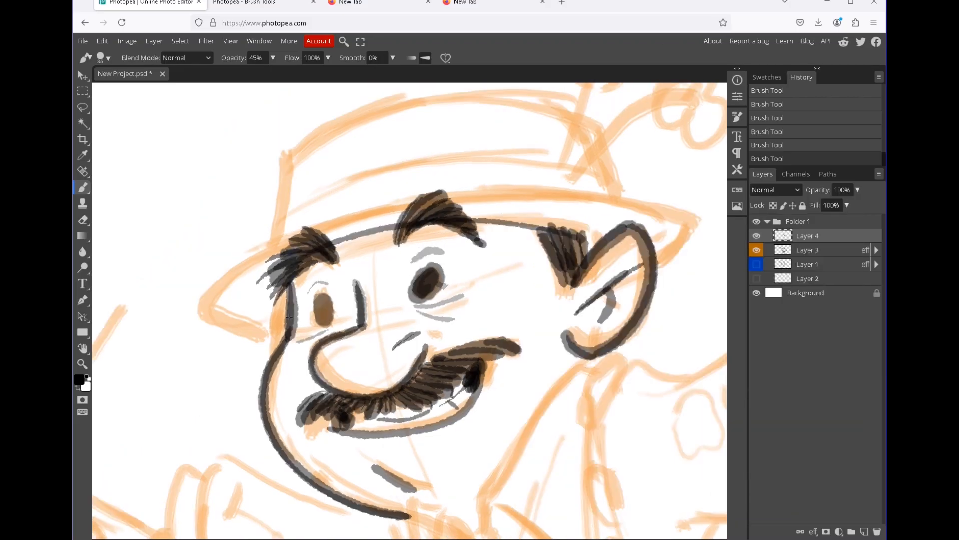
# Outline the hat with one sweeping curve around the brim and a rounded crown above it.
pyautogui.moveTo(288, 317)
pyautogui.mouseDown()
pyautogui.moveTo(216, 328)
pyautogui.moveTo(322, 212)
pyautogui.moveTo(583, 185)
pyautogui.moveTo(686, 259)
pyautogui.moveTo(652, 270)
pyautogui.moveTo(207, 272)
pyautogui.moveTo(319, 211)
pyautogui.moveTo(447, 189)
pyautogui.moveTo(575, 187)
pyautogui.moveTo(676, 220)
pyautogui.moveTo(659, 270)
pyautogui.mouseUp()
pyautogui.moveTo(502, 210); pyautogui.dragTo(469, 290)
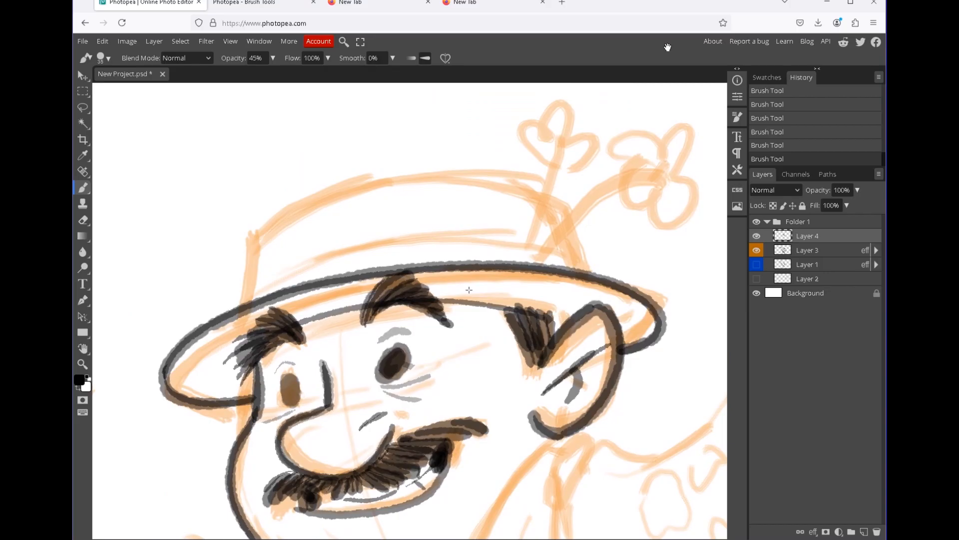
pyautogui.moveTo(237, 305)
pyautogui.mouseDown()
pyautogui.moveTo(534, 194)
pyautogui.moveTo(562, 208)
pyautogui.moveTo(586, 263)
pyautogui.mouseUp()
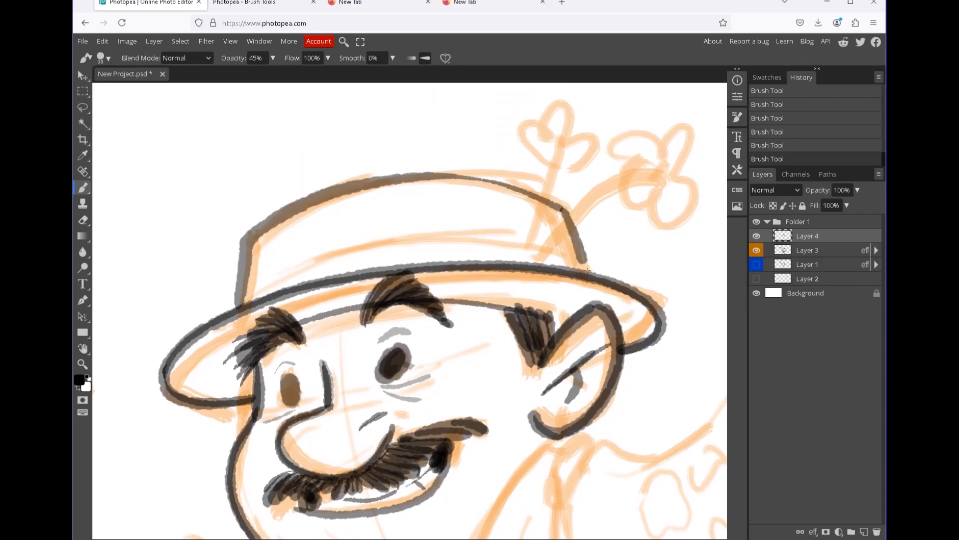
pyautogui.moveTo(241, 301); pyautogui.dragTo(235, 311)
pyautogui.moveTo(248, 242)
pyautogui.mouseDown()
pyautogui.moveTo(371, 176)
pyautogui.moveTo(515, 193)
pyautogui.moveTo(575, 212)
pyautogui.moveTo(587, 265)
pyautogui.mouseUp()
# Divide the smile into teeth and draw a dark neck line from the ear down to the collar opening.
pyautogui.press('z')
pyautogui.moveTo(454, 260); pyautogui.dragTo(429, 374)
pyautogui.press('space')
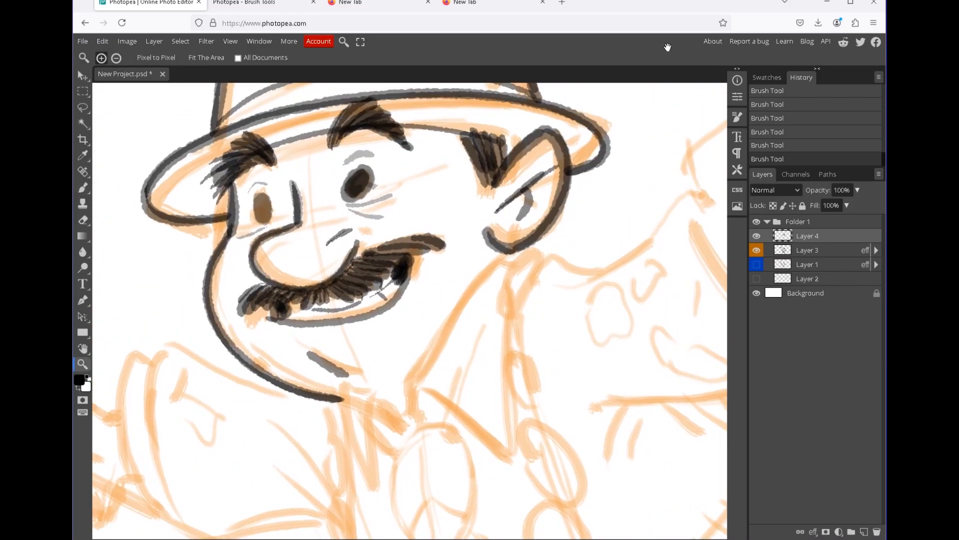
pyautogui.press('b')
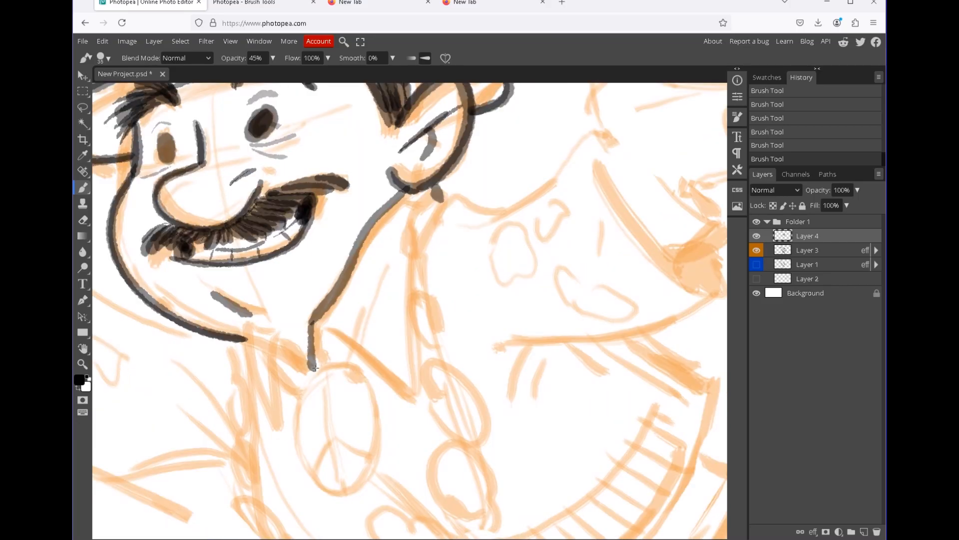
pyautogui.moveTo(313, 368)
pyautogui.mouseDown()
pyautogui.moveTo(311, 325)
pyautogui.moveTo(394, 199)
pyautogui.mouseUp()
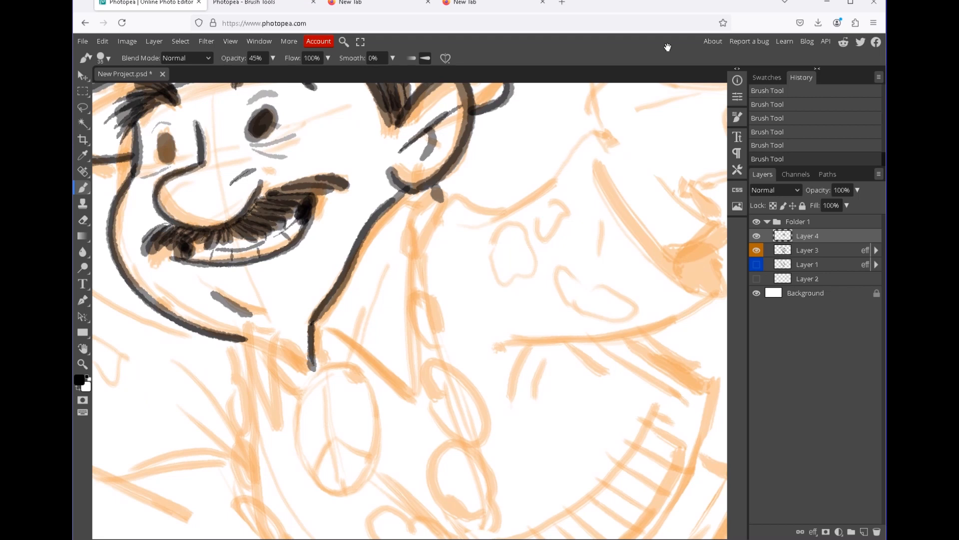
# Draw the front edge of the near collar and the pointed far collar flap beneath the chin.
pyautogui.moveTo(410, 310); pyautogui.dragTo(433, 269)
pyautogui.moveTo(348, 291); pyautogui.dragTo(436, 363)
pyautogui.press('space')
pyautogui.moveTo(409, 310); pyautogui.dragTo(417, 269)
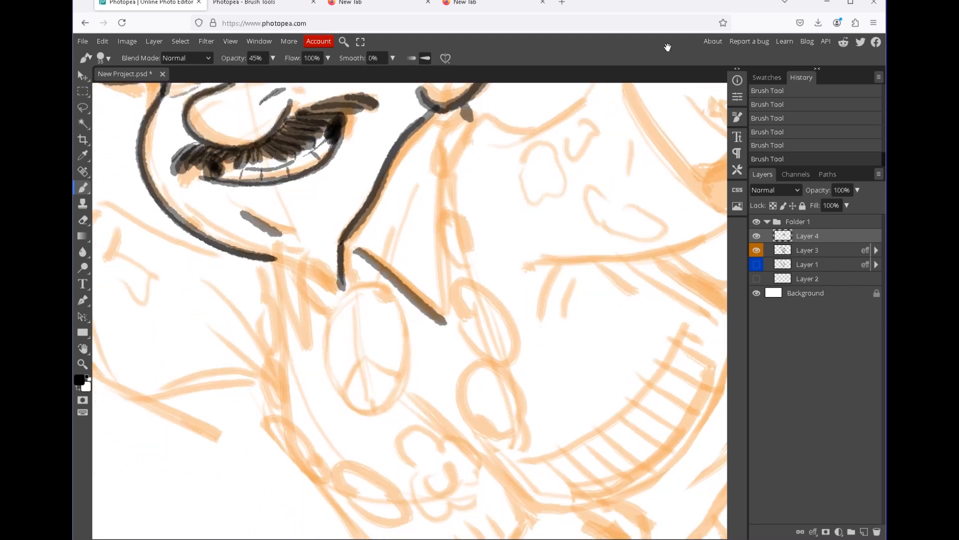
pyautogui.moveTo(495, 285); pyautogui.dragTo(541, 256)
pyautogui.moveTo(316, 265); pyautogui.dragTo(350, 298)
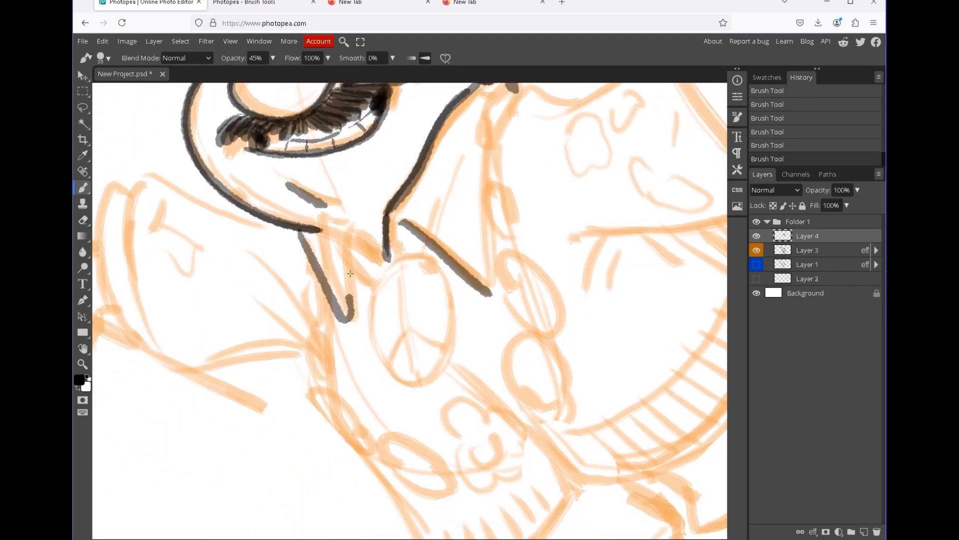
pyautogui.moveTo(310, 231)
pyautogui.mouseDown()
pyautogui.moveTo(358, 235)
pyautogui.moveTo(387, 262)
pyautogui.moveTo(352, 315)
pyautogui.mouseUp()
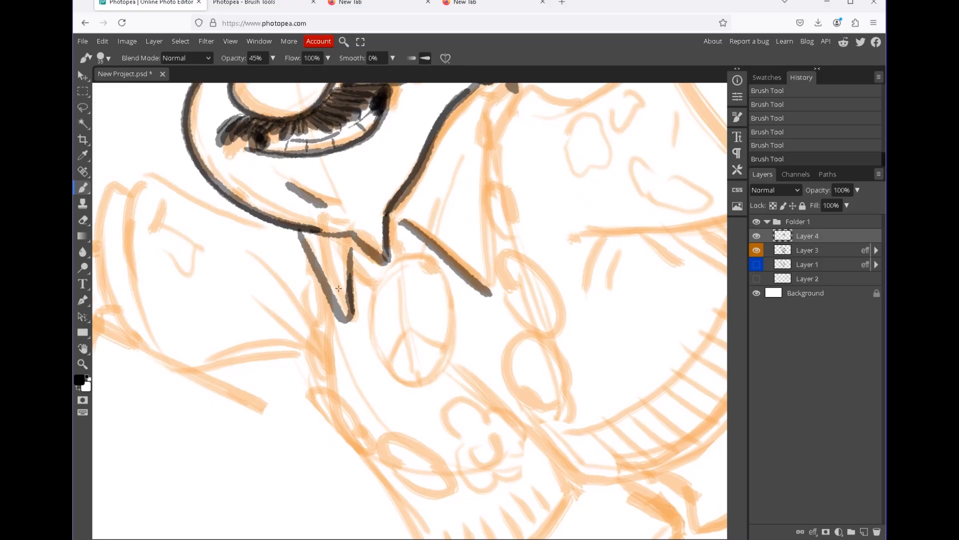
pyautogui.moveTo(299, 231)
pyautogui.mouseDown()
pyautogui.moveTo(343, 319)
pyautogui.moveTo(352, 234)
pyautogui.moveTo(384, 260)
pyautogui.mouseUp()
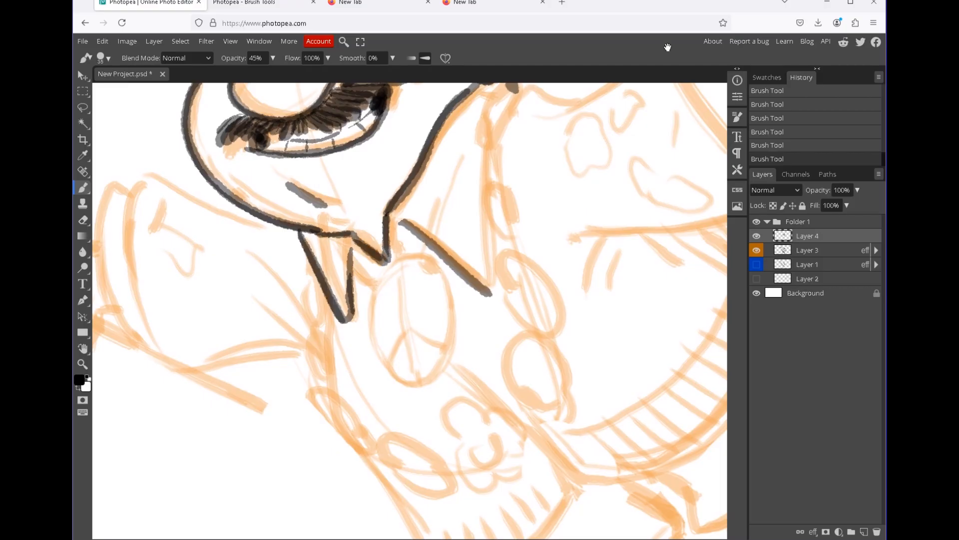
# Darken the near collar's front edge and close the flap with a line from below the ear to its tip.
pyautogui.moveTo(462, 281); pyautogui.dragTo(445, 347)
pyautogui.moveTo(393, 245); pyautogui.dragTo(450, 155)
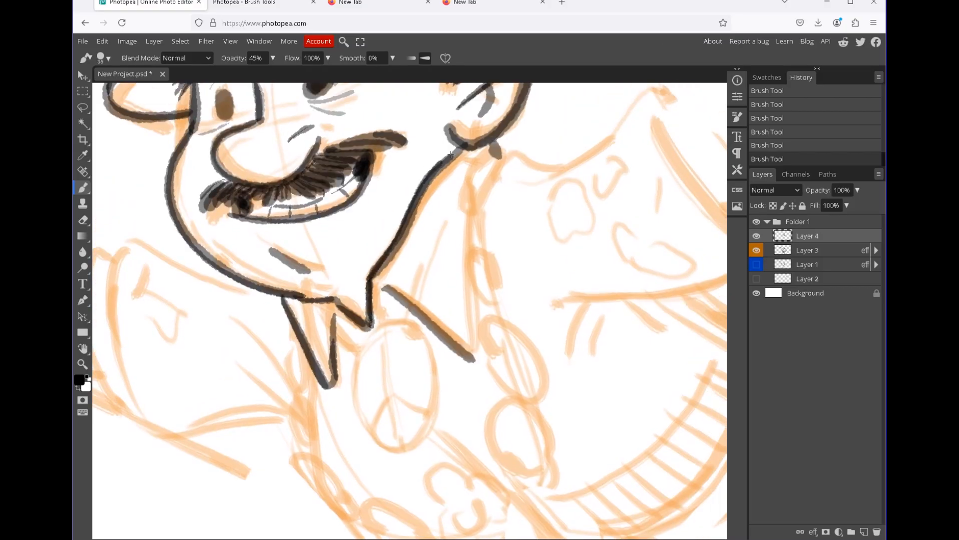
pyautogui.moveTo(388, 288); pyautogui.dragTo(466, 360)
pyautogui.moveTo(492, 154)
pyautogui.mouseDown()
pyautogui.moveTo(468, 239)
pyautogui.moveTo(469, 349)
pyautogui.moveTo(537, 295)
pyautogui.mouseUp()
pyautogui.moveTo(494, 240); pyautogui.dragTo(456, 236)
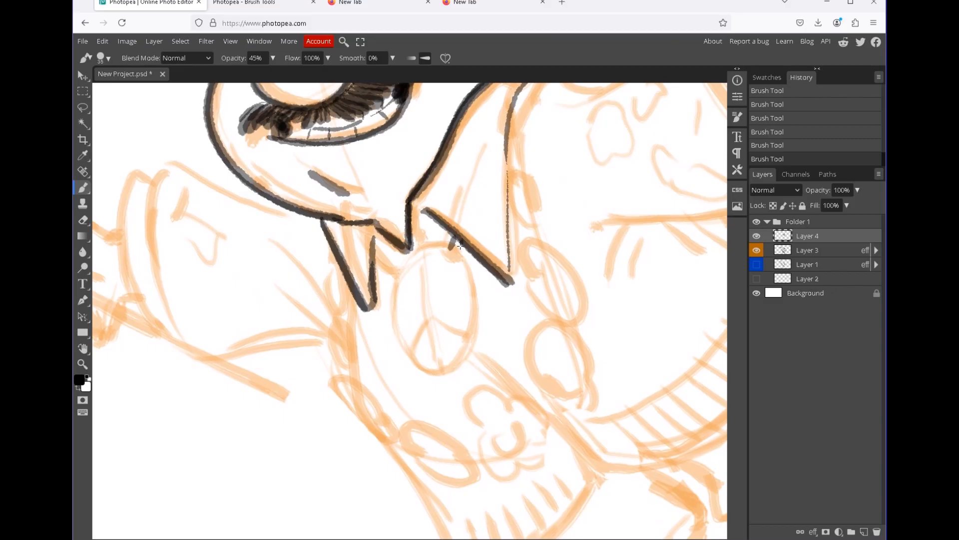
# Draw the oval peace-sign medallion below the collar with a double rim and its inner spokes.
pyautogui.moveTo(398, 278)
pyautogui.mouseDown()
pyautogui.moveTo(381, 270)
pyautogui.moveTo(452, 246)
pyautogui.moveTo(452, 372)
pyautogui.mouseUp()
pyautogui.moveTo(457, 251)
pyautogui.mouseDown()
pyautogui.moveTo(475, 295)
pyautogui.moveTo(473, 345)
pyautogui.moveTo(445, 373)
pyautogui.mouseUp()
pyautogui.moveTo(419, 265); pyautogui.dragTo(427, 319)
pyautogui.moveTo(427, 255)
pyautogui.mouseDown()
pyautogui.moveTo(431, 296)
pyautogui.moveTo(403, 280)
pyautogui.moveTo(402, 324)
pyautogui.moveTo(443, 255)
pyautogui.moveTo(463, 291)
pyautogui.moveTo(464, 317)
pyautogui.moveTo(433, 360)
pyautogui.mouseUp()
pyautogui.moveTo(435, 322)
pyautogui.mouseDown()
pyautogui.moveTo(449, 359)
pyautogui.moveTo(460, 341)
pyautogui.mouseUp()
pyautogui.moveTo(433, 313)
pyautogui.mouseDown()
pyautogui.moveTo(461, 330)
pyautogui.moveTo(462, 322)
pyautogui.moveTo(416, 346)
pyautogui.moveTo(423, 357)
pyautogui.moveTo(433, 355)
pyautogui.moveTo(426, 318)
pyautogui.moveTo(369, 297)
pyautogui.mouseUp()
# Draw the shoulder of the outstretched arm, the underside of its sleeve and the curved sleeve opening.
pyautogui.press('z')
pyautogui.moveTo(526, 320)
pyautogui.mouseDown()
pyautogui.moveTo(449, 320)
pyautogui.moveTo(487, 320)
pyautogui.moveTo(511, 368)
pyautogui.moveTo(504, 379)
pyautogui.moveTo(423, 333)
pyautogui.moveTo(455, 319)
pyautogui.moveTo(457, 307)
pyautogui.mouseUp()
pyautogui.press('r')
pyautogui.press('z')
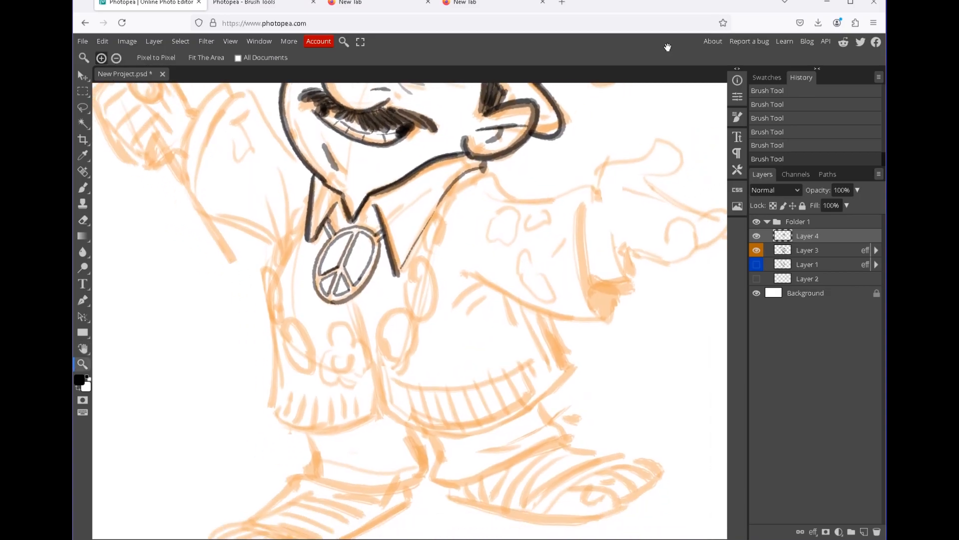
pyautogui.press('b')
pyautogui.moveTo(470, 172)
pyautogui.mouseDown()
pyautogui.moveTo(444, 235)
pyautogui.moveTo(474, 234)
pyautogui.moveTo(496, 260)
pyautogui.moveTo(554, 264)
pyautogui.mouseUp()
pyautogui.hotkey('ctrl', 'z')
pyautogui.moveTo(475, 248)
pyautogui.mouseDown()
pyautogui.moveTo(525, 262)
pyautogui.moveTo(569, 255)
pyautogui.mouseUp()
pyautogui.moveTo(436, 327)
pyautogui.mouseDown()
pyautogui.moveTo(519, 379)
pyautogui.moveTo(593, 354)
pyautogui.mouseUp()
pyautogui.press('space')
pyautogui.moveTo(555, 261)
pyautogui.mouseDown()
pyautogui.moveTo(457, 246)
pyautogui.moveTo(463, 343)
pyautogui.moveTo(484, 346)
pyautogui.mouseUp()
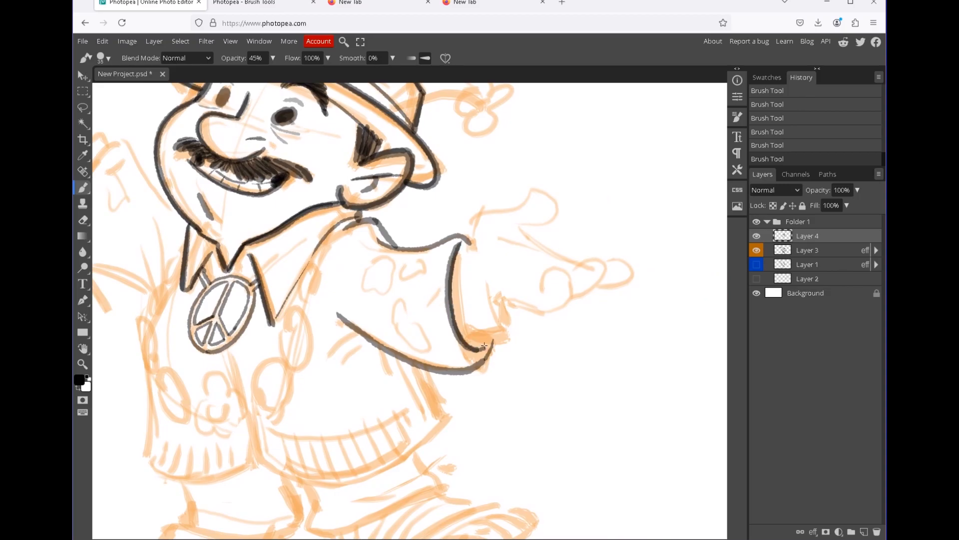
# Add the inner cuff at the outstretched arm's wrist and shade its lower inside.
pyautogui.moveTo(460, 248); pyautogui.dragTo(482, 244)
pyautogui.moveTo(463, 339)
pyautogui.mouseDown()
pyautogui.moveTo(495, 337)
pyautogui.moveTo(504, 300)
pyautogui.moveTo(506, 322)
pyautogui.moveTo(455, 332)
pyautogui.moveTo(485, 342)
pyautogui.moveTo(462, 335)
pyautogui.mouseUp()
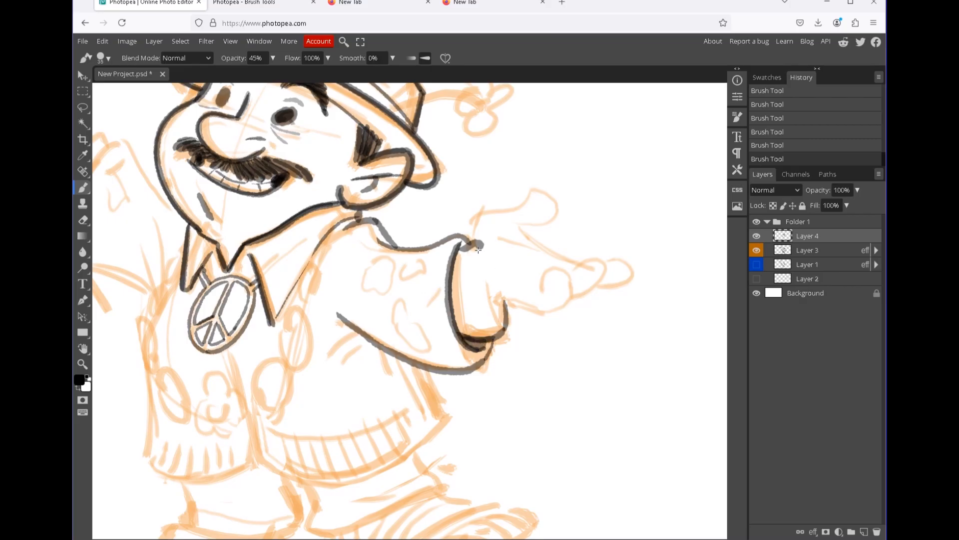
pyautogui.moveTo(477, 267)
pyautogui.mouseDown()
pyautogui.moveTo(487, 318)
pyautogui.moveTo(501, 329)
pyautogui.mouseUp()
pyautogui.moveTo(484, 300)
pyautogui.mouseDown()
pyautogui.moveTo(501, 322)
pyautogui.moveTo(505, 305)
pyautogui.moveTo(486, 323)
pyautogui.mouseUp()
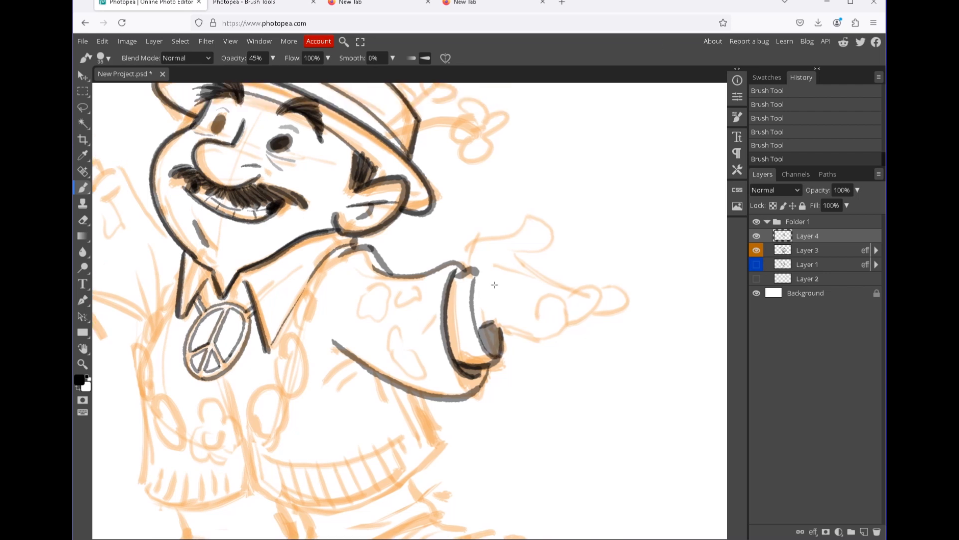
# Outline the open outstretched hand with its thumb, curled fingers and palm creases.
pyautogui.moveTo(477, 273)
pyautogui.mouseDown()
pyautogui.moveTo(488, 235)
pyautogui.moveTo(523, 246)
pyautogui.moveTo(554, 229)
pyautogui.moveTo(560, 244)
pyautogui.moveTo(523, 266)
pyautogui.mouseUp()
pyautogui.moveTo(493, 320)
pyautogui.mouseDown()
pyautogui.moveTo(531, 334)
pyautogui.moveTo(535, 300)
pyautogui.moveTo(560, 291)
pyautogui.moveTo(559, 333)
pyautogui.mouseUp()
pyautogui.moveTo(561, 298)
pyautogui.mouseDown()
pyautogui.moveTo(562, 313)
pyautogui.moveTo(581, 284)
pyautogui.moveTo(602, 296)
pyautogui.mouseUp()
pyautogui.moveTo(565, 328)
pyautogui.mouseDown()
pyautogui.moveTo(600, 299)
pyautogui.moveTo(585, 311)
pyautogui.mouseUp()
pyautogui.moveTo(514, 251)
pyautogui.mouseDown()
pyautogui.moveTo(581, 292)
pyautogui.moveTo(623, 297)
pyautogui.moveTo(600, 316)
pyautogui.moveTo(581, 315)
pyautogui.moveTo(628, 306)
pyautogui.mouseUp()
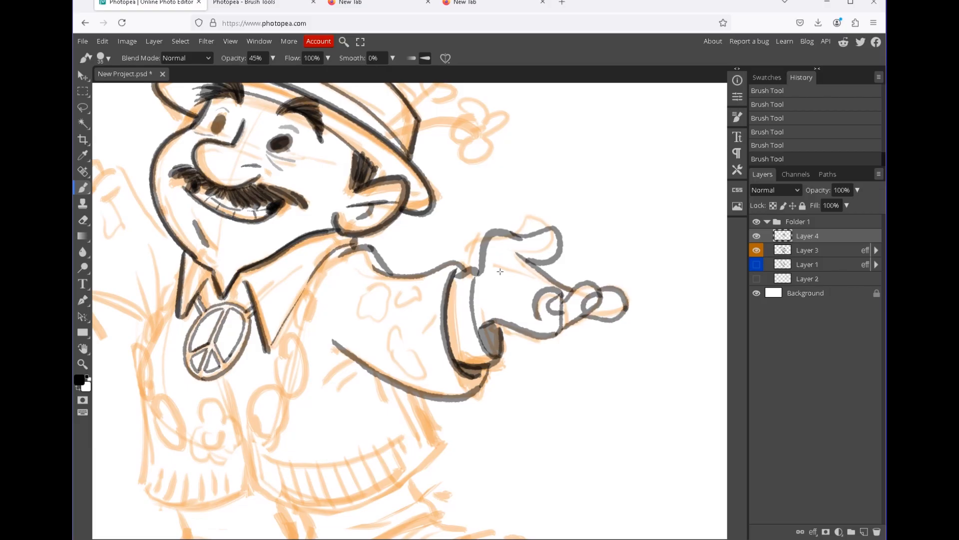
pyautogui.moveTo(491, 295)
pyautogui.mouseDown()
pyautogui.moveTo(514, 282)
pyautogui.moveTo(525, 300)
pyautogui.mouseUp()
pyautogui.moveTo(495, 269)
pyautogui.mouseDown()
pyautogui.moveTo(523, 255)
pyautogui.moveTo(480, 249)
pyautogui.moveTo(482, 279)
pyautogui.moveTo(488, 235)
pyautogui.moveTo(560, 238)
pyautogui.moveTo(556, 257)
pyautogui.moveTo(534, 263)
pyautogui.moveTo(539, 239)
pyautogui.moveTo(517, 250)
pyautogui.moveTo(557, 282)
pyautogui.moveTo(535, 319)
pyautogui.mouseUp()
# Draw the garland's near-side flowers from the shoulder down to the middle of the chest, marking their centres.
pyautogui.moveTo(477, 330)
pyautogui.mouseDown()
pyautogui.moveTo(487, 312)
pyautogui.moveTo(533, 333)
pyautogui.moveTo(554, 289)
pyautogui.moveTo(561, 327)
pyautogui.moveTo(596, 283)
pyautogui.moveTo(596, 316)
pyautogui.moveTo(623, 315)
pyautogui.moveTo(643, 333)
pyautogui.mouseUp()
pyautogui.press('space')
pyautogui.moveTo(307, 428)
pyautogui.mouseDown()
pyautogui.moveTo(484, 382)
pyautogui.moveTo(464, 316)
pyautogui.moveTo(437, 291)
pyautogui.moveTo(438, 239)
pyautogui.moveTo(456, 243)
pyautogui.mouseUp()
pyautogui.moveTo(430, 300)
pyautogui.mouseDown()
pyautogui.moveTo(454, 307)
pyautogui.moveTo(464, 285)
pyautogui.moveTo(456, 245)
pyautogui.moveTo(469, 257)
pyautogui.moveTo(467, 278)
pyautogui.moveTo(446, 278)
pyautogui.mouseUp()
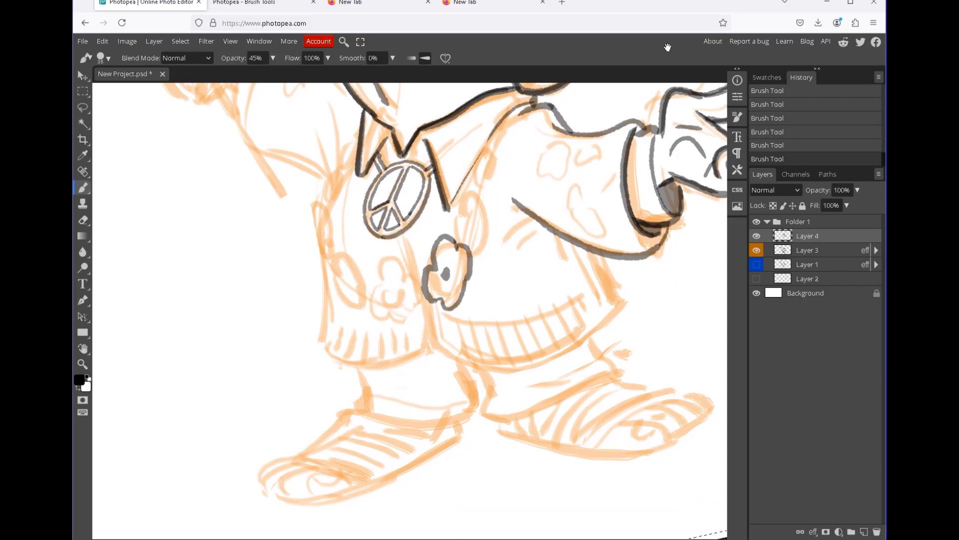
pyautogui.moveTo(668, 47); pyautogui.dragTo(644, 119)
pyautogui.moveTo(433, 316)
pyautogui.mouseDown()
pyautogui.moveTo(445, 282)
pyautogui.moveTo(471, 287)
pyautogui.moveTo(459, 327)
pyautogui.mouseUp()
pyautogui.moveTo(446, 292); pyautogui.dragTo(424, 345)
pyautogui.moveTo(447, 255)
pyautogui.mouseDown()
pyautogui.moveTo(451, 228)
pyautogui.moveTo(484, 234)
pyautogui.moveTo(474, 270)
pyautogui.moveTo(464, 234)
pyautogui.moveTo(482, 186)
pyautogui.moveTo(501, 199)
pyautogui.moveTo(482, 201)
pyautogui.mouseUp()
pyautogui.click(484, 200)
pyautogui.moveTo(443, 315); pyautogui.dragTo(554, 275)
pyautogui.moveTo(509, 306)
pyautogui.mouseDown()
pyautogui.moveTo(480, 292)
pyautogui.moveTo(465, 306)
pyautogui.moveTo(460, 342)
pyautogui.moveTo(484, 351)
pyautogui.moveTo(509, 346)
pyautogui.moveTo(488, 328)
pyautogui.mouseUp()
pyautogui.moveTo(530, 300); pyautogui.dragTo(542, 320)
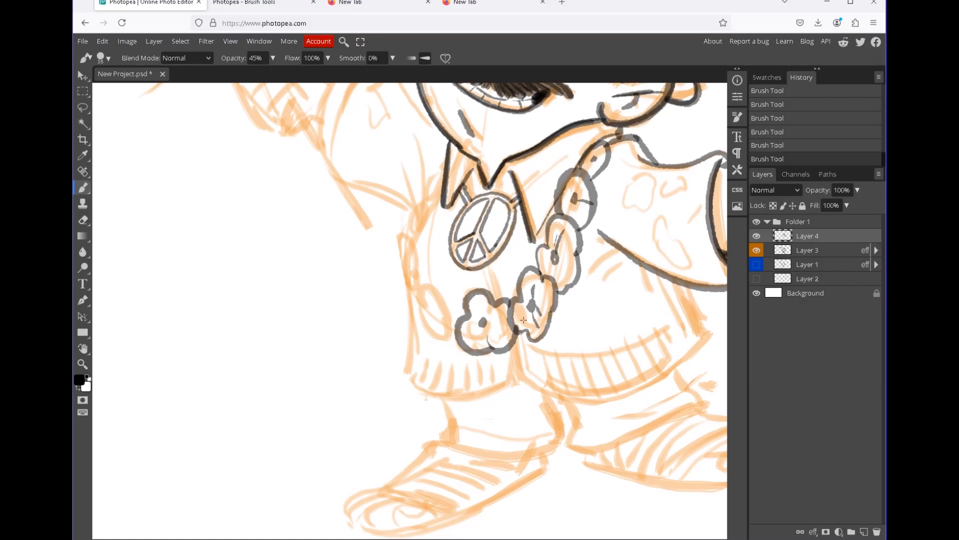
# Continue the flower garland up the far side of the chest to the collar.
pyautogui.moveTo(441, 297)
pyautogui.mouseDown()
pyautogui.moveTo(457, 318)
pyautogui.moveTo(417, 302)
pyautogui.moveTo(409, 327)
pyautogui.moveTo(457, 339)
pyautogui.moveTo(434, 317)
pyautogui.mouseUp()
pyautogui.scroll(1, 438, 287)
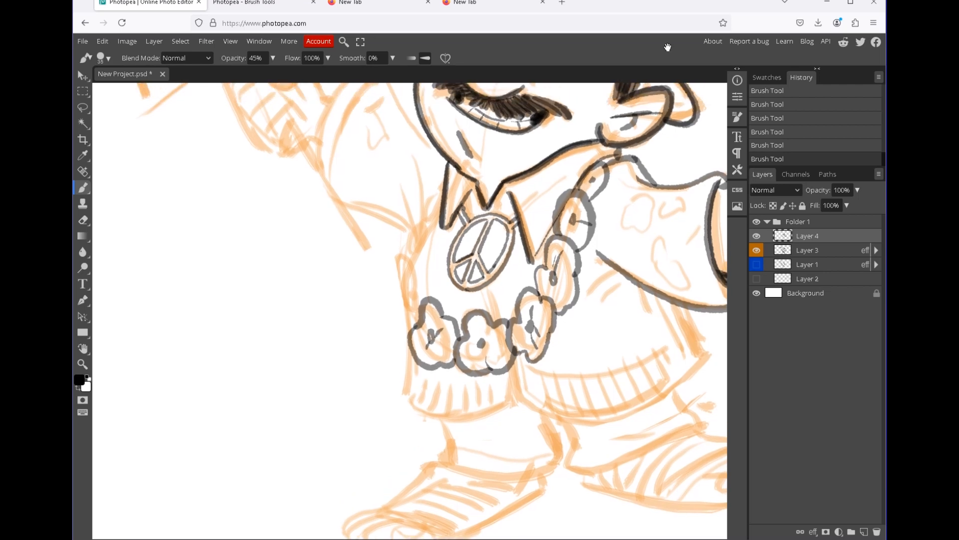
pyautogui.moveTo(414, 327)
pyautogui.mouseDown()
pyautogui.moveTo(392, 319)
pyautogui.moveTo(397, 299)
pyautogui.moveTo(418, 287)
pyautogui.moveTo(409, 308)
pyautogui.mouseUp()
pyautogui.moveTo(401, 272)
pyautogui.mouseDown()
pyautogui.moveTo(413, 221)
pyautogui.moveTo(426, 257)
pyautogui.moveTo(386, 347)
pyautogui.mouseUp()
pyautogui.moveTo(401, 300)
pyautogui.mouseDown()
pyautogui.moveTo(394, 277)
pyautogui.moveTo(417, 251)
pyautogui.mouseUp()
# Draw the shirt's front opening around the garland and the near half's curved hem up to its side edge.
pyautogui.scroll(-5, 393, 277)
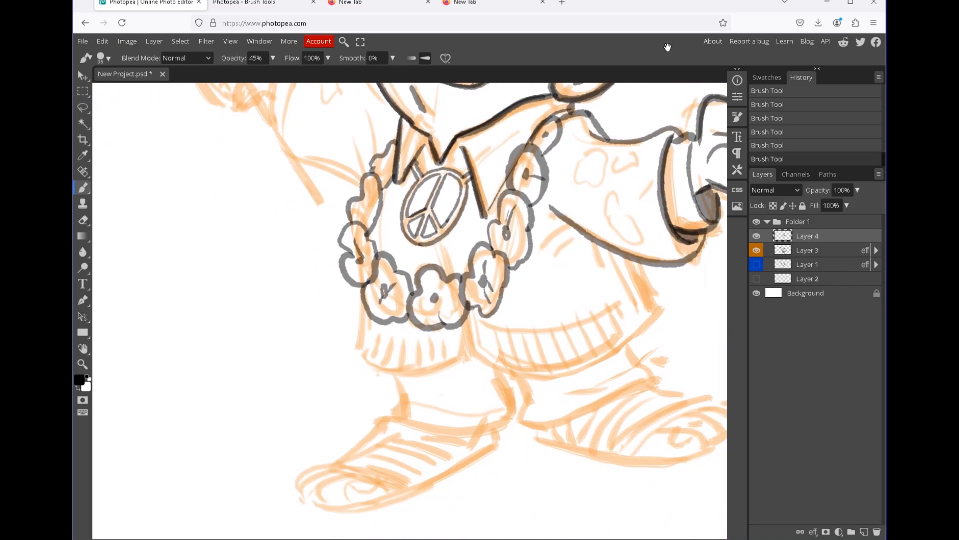
pyautogui.moveTo(390, 235); pyautogui.dragTo(389, 242)
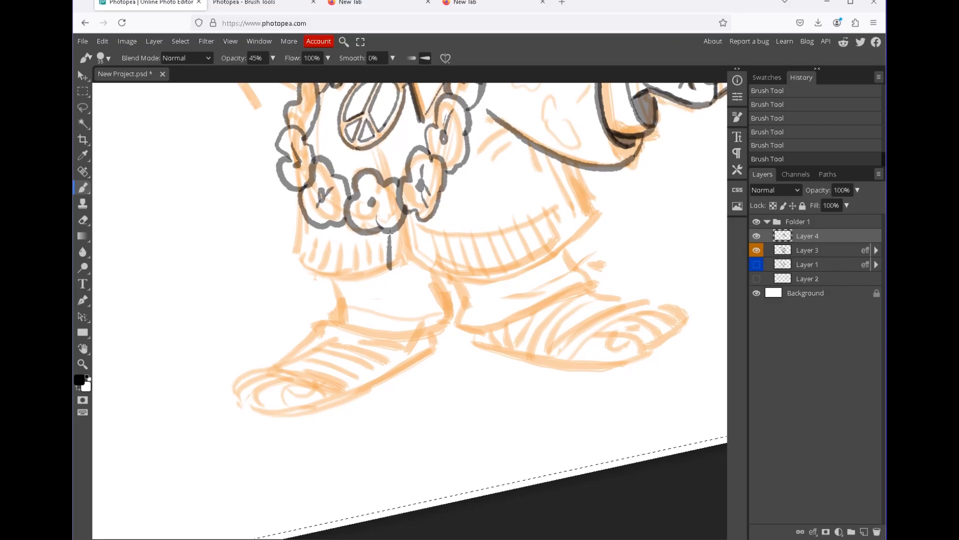
pyautogui.scroll(1, 398, 313)
pyautogui.moveTo(392, 301)
pyautogui.mouseDown()
pyautogui.moveTo(412, 312)
pyautogui.moveTo(498, 310)
pyautogui.moveTo(590, 271)
pyautogui.mouseUp()
pyautogui.scroll(3, 590, 270)
pyautogui.hscroll(3, 590, 271)
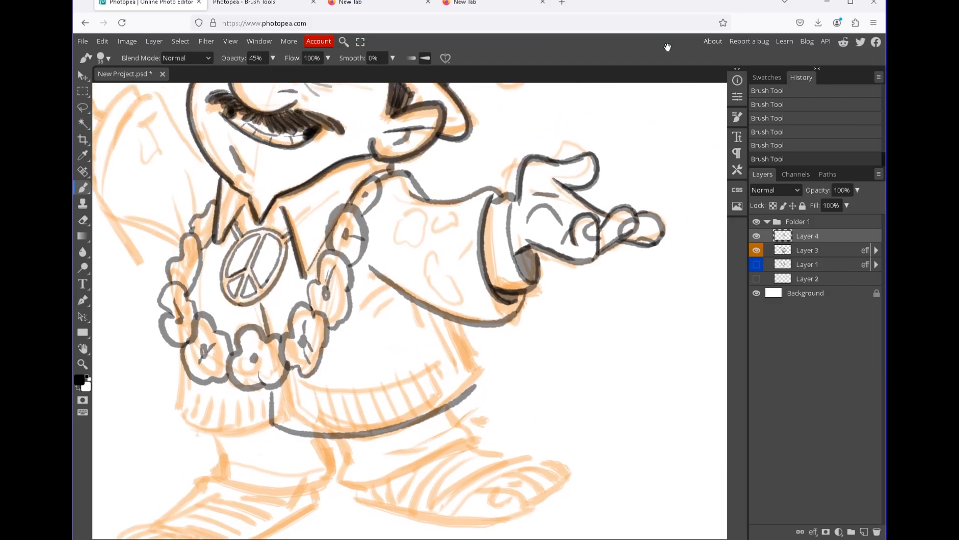
pyautogui.scroll(-2, 410, 310)
pyautogui.hscroll(-2, 410, 310)
pyautogui.press('r')
pyautogui.press('z')
pyautogui.moveTo(513, 341)
pyautogui.mouseDown()
pyautogui.moveTo(439, 341)
pyautogui.moveTo(487, 330)
pyautogui.mouseUp()
pyautogui.press('b')
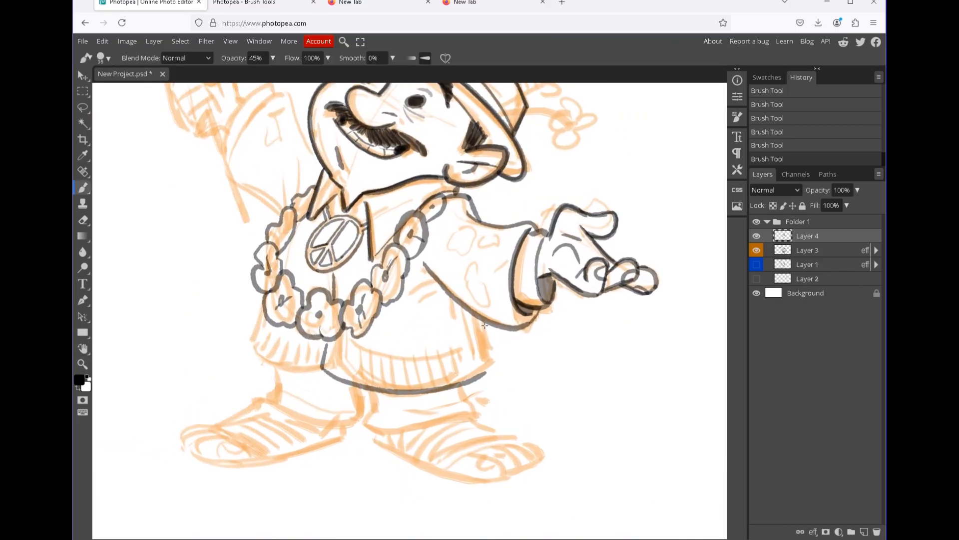
pyautogui.press('space')
pyautogui.moveTo(488, 323)
pyautogui.mouseDown()
pyautogui.moveTo(497, 363)
pyautogui.moveTo(578, 300)
pyautogui.mouseUp()
# Fill the near half of the waistband with short vertical ribs and mark its upper edge.
pyautogui.moveTo(418, 277)
pyautogui.mouseDown()
pyautogui.moveTo(417, 316)
pyautogui.moveTo(428, 322)
pyautogui.mouseUp()
pyautogui.moveTo(439, 283); pyautogui.dragTo(441, 324)
pyautogui.moveTo(448, 289)
pyautogui.mouseDown()
pyautogui.moveTo(449, 322)
pyautogui.moveTo(474, 327)
pyautogui.mouseUp()
pyautogui.moveTo(483, 292); pyautogui.dragTo(485, 330)
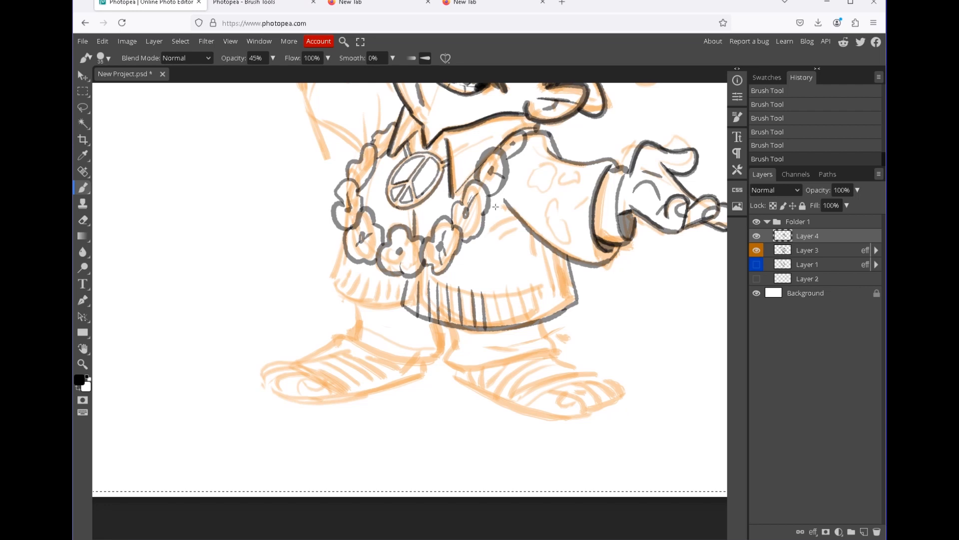
pyautogui.moveTo(495, 288)
pyautogui.mouseDown()
pyautogui.moveTo(497, 330)
pyautogui.moveTo(506, 330)
pyautogui.mouseUp()
pyautogui.moveTo(516, 286); pyautogui.dragTo(518, 329)
pyautogui.moveTo(527, 284); pyautogui.dragTo(528, 327)
pyautogui.moveTo(538, 281)
pyautogui.mouseDown()
pyautogui.moveTo(540, 323)
pyautogui.moveTo(549, 319)
pyautogui.mouseUp()
pyautogui.moveTo(556, 278); pyautogui.dragTo(559, 307)
pyautogui.moveTo(566, 269); pyautogui.dragTo(575, 304)
pyautogui.moveTo(405, 279)
pyautogui.mouseDown()
pyautogui.moveTo(509, 291)
pyautogui.moveTo(564, 264)
pyautogui.mouseUp()
# Outline the far half of the shirt's waistband and fill it with vertical ribs.
pyautogui.moveTo(346, 236)
pyautogui.mouseDown()
pyautogui.moveTo(373, 305)
pyautogui.moveTo(405, 309)
pyautogui.moveTo(379, 306)
pyautogui.mouseUp()
pyautogui.moveTo(374, 273)
pyautogui.mouseDown()
pyautogui.moveTo(373, 306)
pyautogui.moveTo(360, 302)
pyautogui.mouseUp()
pyautogui.moveTo(355, 263); pyautogui.dragTo(353, 293)
pyautogui.moveTo(348, 258)
pyautogui.mouseDown()
pyautogui.moveTo(345, 287)
pyautogui.moveTo(342, 279)
pyautogui.mouseUp()
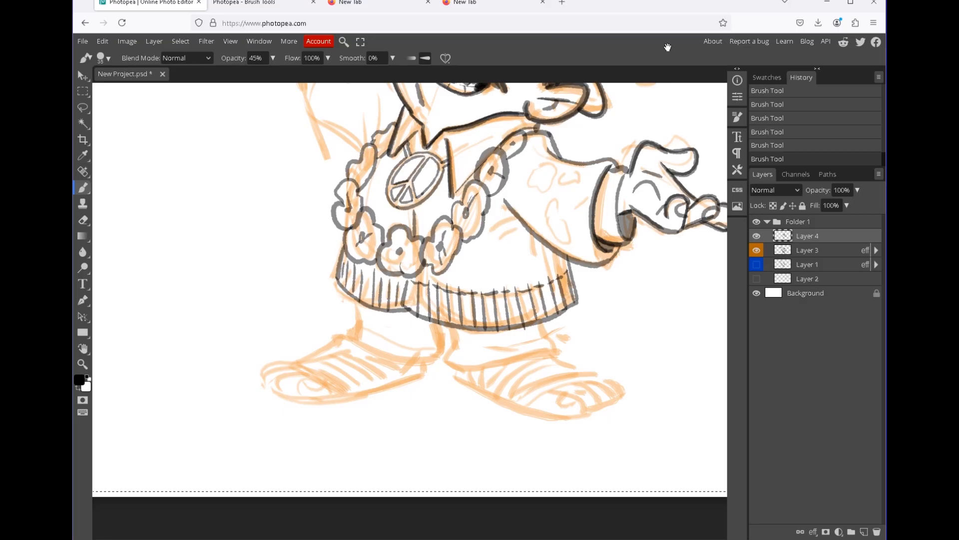
# Add crease lines under the outstretched arm and darken the underside of its sleeve.
pyautogui.scroll(3, 575, 332)
pyautogui.press('z')
pyautogui.moveTo(574, 332)
pyautogui.mouseDown()
pyautogui.moveTo(525, 332)
pyautogui.moveTo(584, 332)
pyautogui.mouseUp()
pyautogui.press('b')
pyautogui.moveTo(486, 294); pyautogui.dragTo(530, 329)
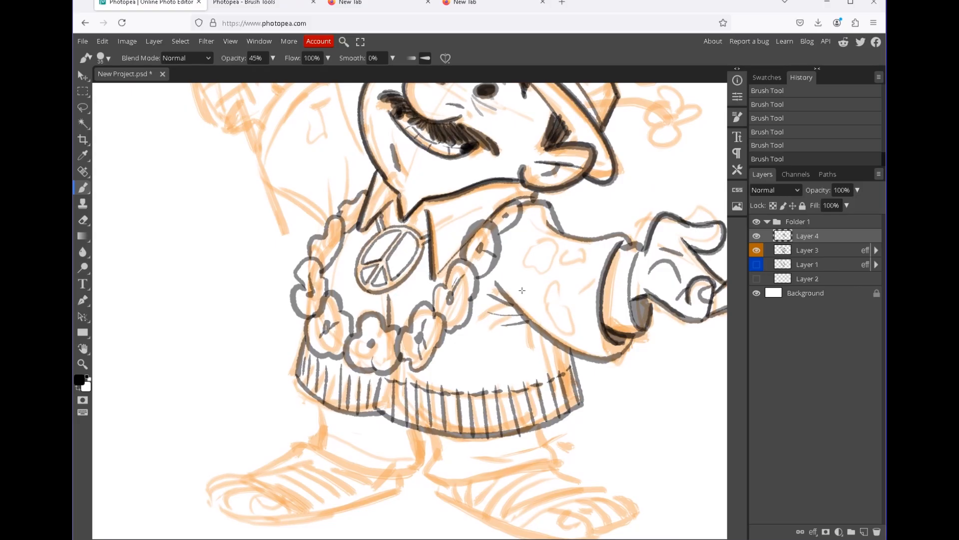
pyautogui.moveTo(497, 284)
pyautogui.mouseDown()
pyautogui.moveTo(559, 349)
pyautogui.moveTo(623, 357)
pyautogui.mouseUp()
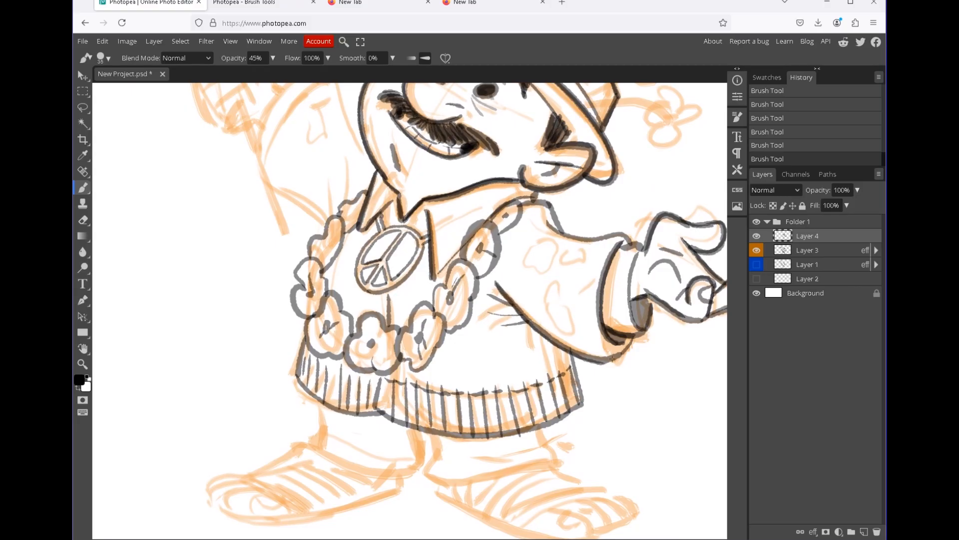
# Outline the raised arm's sleeve and cuff, adding fold lines near the armpit.
pyautogui.scroll(5, 500, 300)
pyautogui.hscroll(-2, 500, 300)
pyautogui.moveTo(394, 234)
pyautogui.mouseDown()
pyautogui.moveTo(423, 288)
pyautogui.moveTo(375, 234)
pyautogui.moveTo(331, 288)
pyautogui.moveTo(334, 339)
pyautogui.moveTo(384, 375)
pyautogui.mouseUp()
pyautogui.moveTo(391, 310); pyautogui.dragTo(394, 369)
pyautogui.moveTo(377, 332); pyautogui.dragTo(389, 368)
pyautogui.moveTo(381, 314); pyautogui.dragTo(207, 190)
pyautogui.moveTo(476, 271)
pyautogui.mouseDown()
pyautogui.moveTo(458, 308)
pyautogui.moveTo(466, 382)
pyautogui.mouseUp()
pyautogui.moveTo(223, 130)
pyautogui.mouseDown()
pyautogui.moveTo(412, 194)
pyautogui.moveTo(373, 230)
pyautogui.moveTo(358, 289)
pyautogui.moveTo(407, 366)
pyautogui.mouseUp()
# Draw the raised fist gripping the sign's stick, with its curled fingers and thumb.
pyautogui.moveTo(389, 321)
pyautogui.mouseDown()
pyautogui.moveTo(387, 278)
pyautogui.moveTo(429, 253)
pyautogui.moveTo(464, 293)
pyautogui.mouseUp()
pyautogui.moveTo(442, 251)
pyautogui.mouseDown()
pyautogui.moveTo(424, 295)
pyautogui.moveTo(413, 272)
pyautogui.moveTo(440, 239)
pyautogui.moveTo(460, 249)
pyautogui.moveTo(462, 296)
pyautogui.mouseUp()
pyautogui.moveTo(412, 280)
pyautogui.mouseDown()
pyautogui.moveTo(430, 266)
pyautogui.moveTo(413, 272)
pyautogui.moveTo(453, 277)
pyautogui.moveTo(449, 290)
pyautogui.mouseUp()
pyautogui.moveTo(417, 349)
pyautogui.mouseDown()
pyautogui.moveTo(440, 318)
pyautogui.moveTo(404, 324)
pyautogui.moveTo(440, 317)
pyautogui.moveTo(418, 353)
pyautogui.moveTo(432, 349)
pyautogui.mouseUp()
pyautogui.moveTo(400, 330)
pyautogui.mouseDown()
pyautogui.moveTo(399, 253)
pyautogui.moveTo(419, 248)
pyautogui.mouseUp()
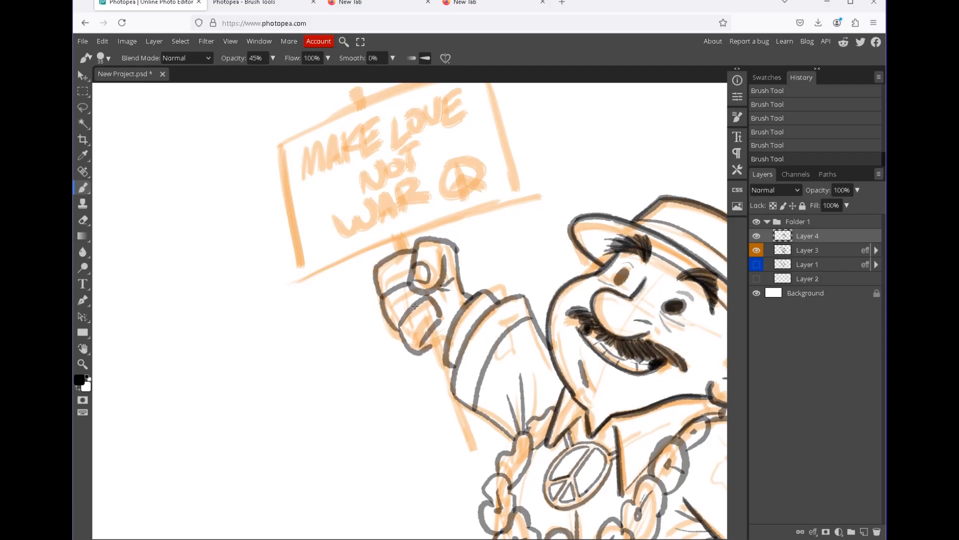
# Draw the sign's stick above the raised fist and its longer section below, closing the lower end.
pyautogui.moveTo(432, 325); pyautogui.dragTo(385, 275)
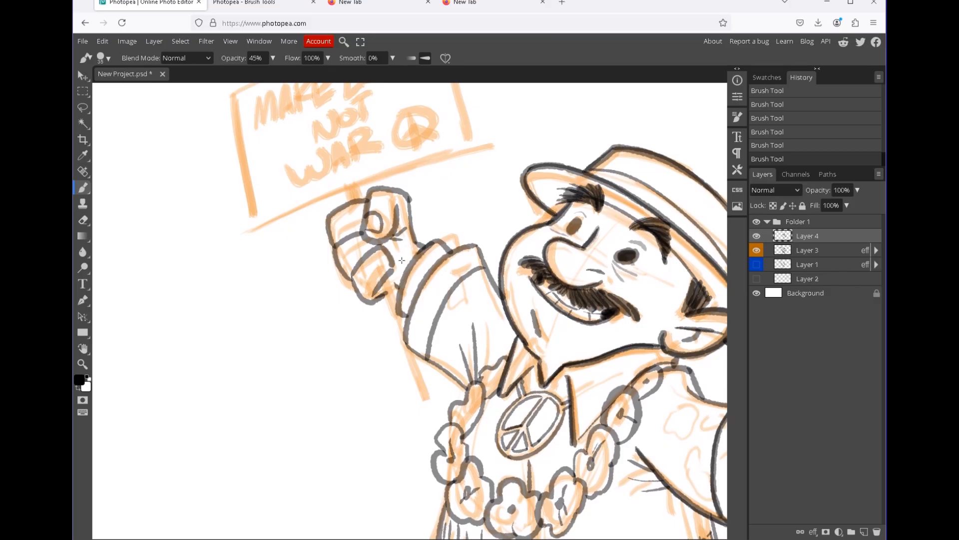
pyautogui.moveTo(365, 258)
pyautogui.mouseDown()
pyautogui.moveTo(389, 258)
pyautogui.moveTo(369, 241)
pyautogui.mouseUp()
pyautogui.moveTo(362, 204); pyautogui.dragTo(365, 221)
pyautogui.moveTo(345, 188); pyautogui.dragTo(322, 136)
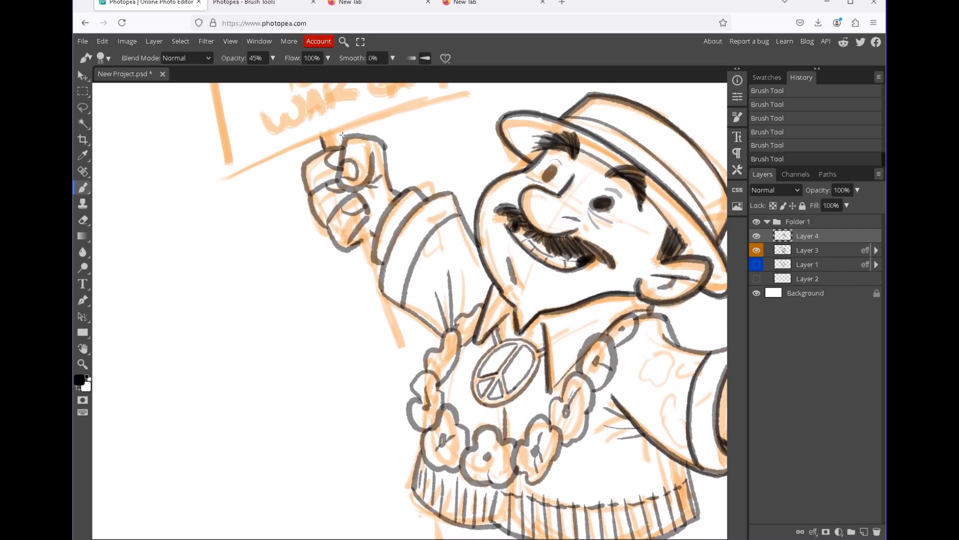
pyautogui.moveTo(354, 236); pyautogui.dragTo(396, 359)
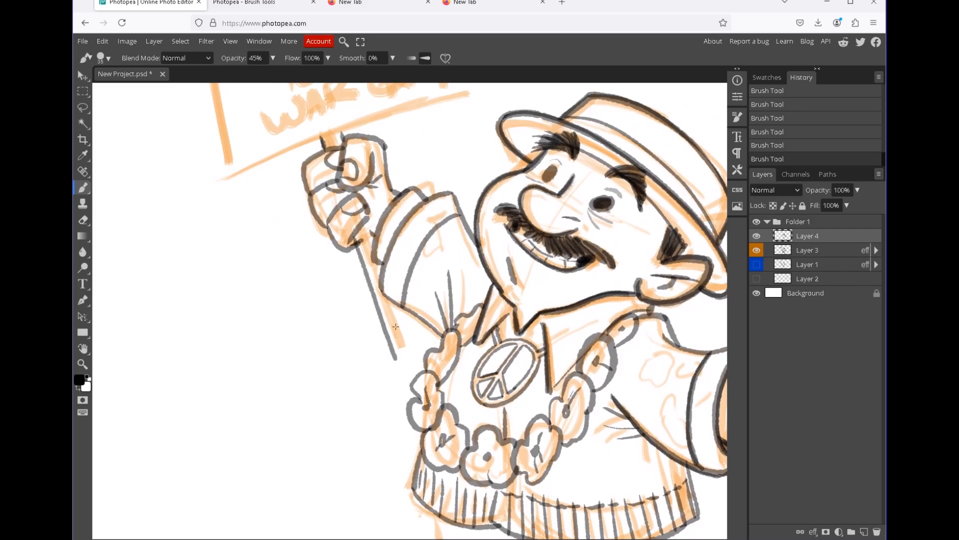
pyautogui.moveTo(398, 303); pyautogui.dragTo(411, 347)
pyautogui.moveTo(356, 237); pyautogui.dragTo(395, 356)
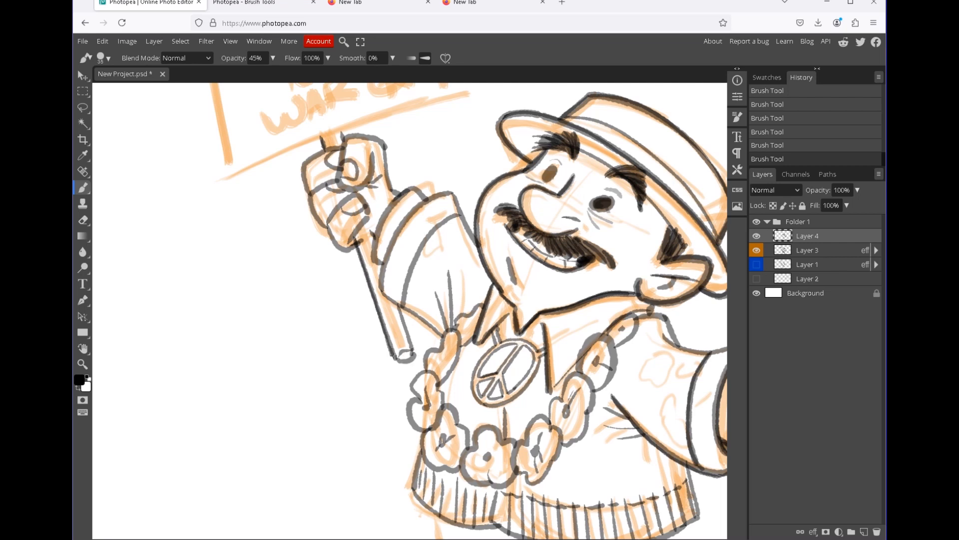
pyautogui.moveTo(399, 304); pyautogui.dragTo(412, 350)
# Outline the four edges of the protest sign, with gently curved upper and lower sides.
pyautogui.press('space')
pyautogui.moveTo(413, 349); pyautogui.dragTo(504, 489)
pyautogui.moveTo(458, 322); pyautogui.dragTo(467, 336)
pyautogui.moveTo(334, 333); pyautogui.dragTo(550, 251)
pyautogui.moveTo(517, 118); pyautogui.dragTo(549, 250)
pyautogui.moveTo(310, 204); pyautogui.dragTo(337, 332)
pyautogui.moveTo(309, 202)
pyautogui.mouseDown()
pyautogui.moveTo(383, 159)
pyautogui.moveTo(514, 116)
pyautogui.mouseUp()
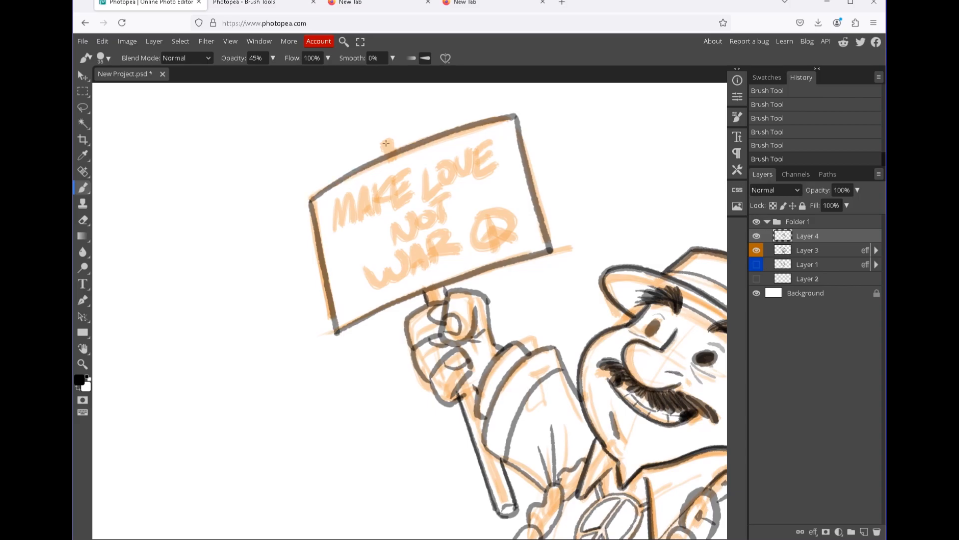
# Outline the short trouser leg on the outstretched-arm side and add crease lines above its hem.
pyautogui.moveTo(592, 336); pyautogui.dragTo(433, 175)
pyautogui.press('z')
pyautogui.moveTo(588, 353); pyautogui.dragTo(459, 255)
pyautogui.moveTo(452, 316); pyautogui.dragTo(553, 316)
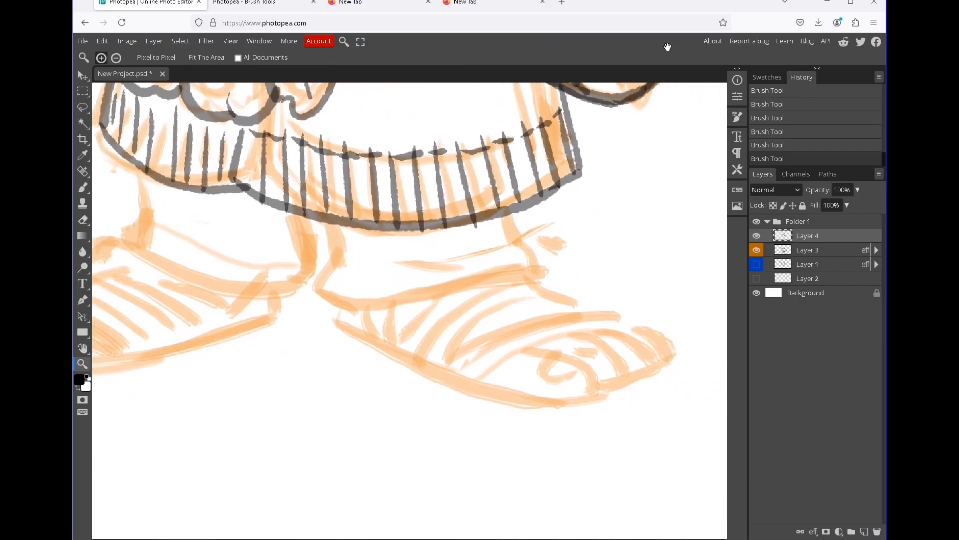
pyautogui.press('b')
pyautogui.moveTo(335, 226)
pyautogui.mouseDown()
pyautogui.moveTo(328, 297)
pyautogui.moveTo(390, 311)
pyautogui.moveTo(542, 259)
pyautogui.mouseUp()
pyautogui.moveTo(525, 205); pyautogui.dragTo(545, 256)
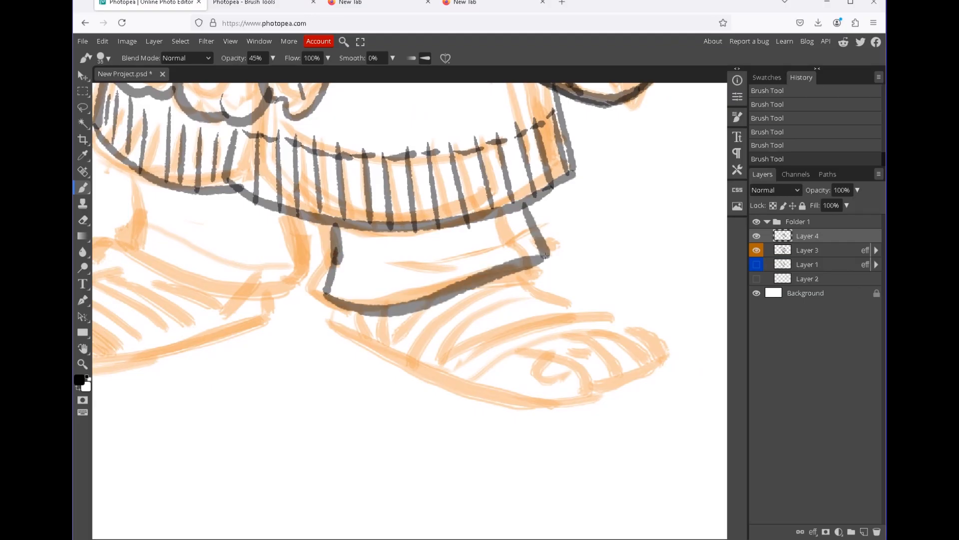
pyautogui.moveTo(342, 265)
pyautogui.mouseDown()
pyautogui.moveTo(377, 274)
pyautogui.moveTo(510, 239)
pyautogui.mouseUp()
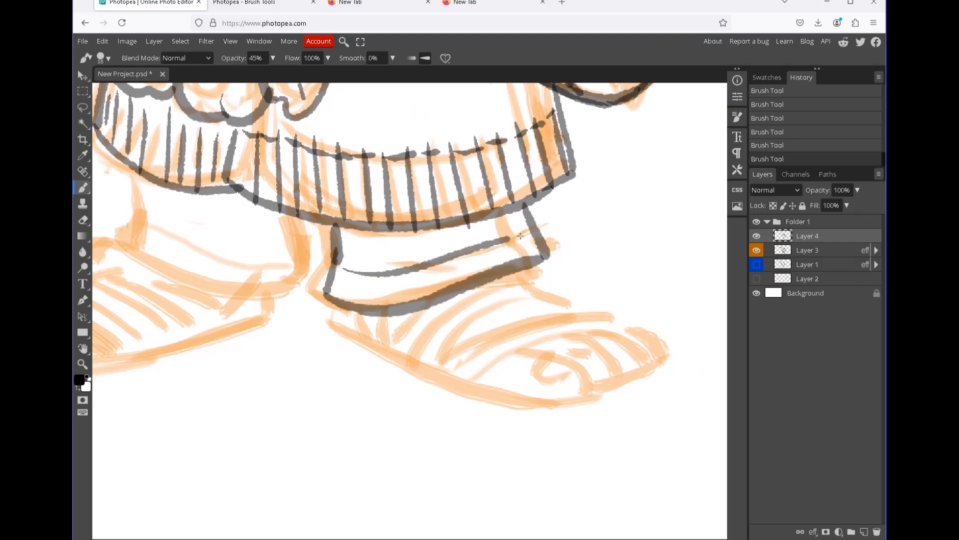
pyautogui.moveTo(434, 245); pyautogui.dragTo(492, 232)
# Outline the foot and sole of the sandal on the outstretched-arm side and draw its curved strap lines.
pyautogui.moveTo(549, 287)
pyautogui.mouseDown()
pyautogui.moveTo(473, 251)
pyautogui.moveTo(525, 271)
pyautogui.mouseUp()
pyautogui.moveTo(263, 285)
pyautogui.mouseDown()
pyautogui.moveTo(279, 304)
pyautogui.moveTo(371, 350)
pyautogui.moveTo(462, 369)
pyautogui.moveTo(592, 317)
pyautogui.mouseUp()
pyautogui.moveTo(419, 323); pyautogui.dragTo(525, 270)
pyautogui.moveTo(353, 335)
pyautogui.mouseDown()
pyautogui.moveTo(495, 259)
pyautogui.moveTo(440, 248)
pyautogui.moveTo(466, 241)
pyautogui.mouseUp()
pyautogui.moveTo(326, 323); pyautogui.dragTo(376, 260)
pyautogui.moveTo(333, 271); pyautogui.dragTo(313, 325)
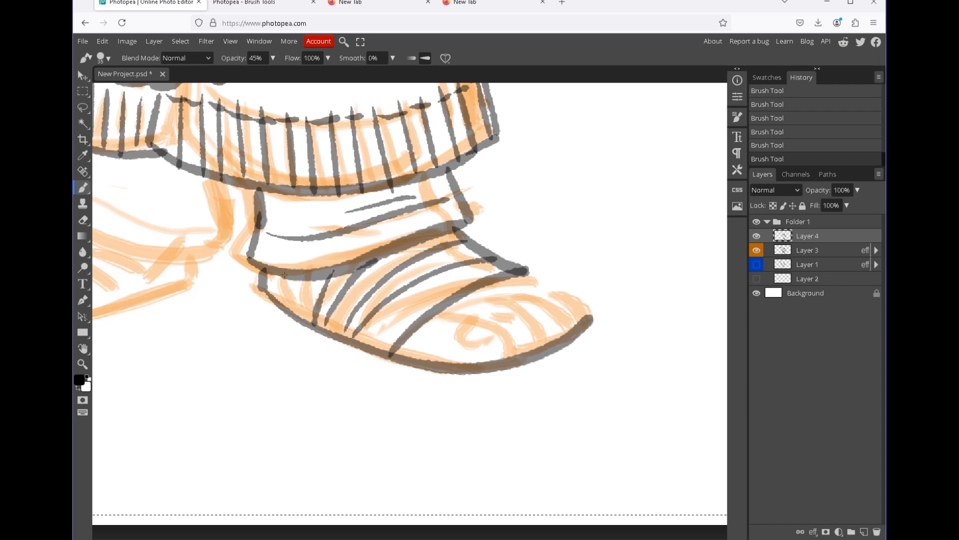
pyautogui.moveTo(285, 270); pyautogui.dragTo(295, 314)
# Draw the big toe and smaller toes at the front of that sandal.
pyautogui.moveTo(445, 316)
pyautogui.mouseDown()
pyautogui.moveTo(487, 313)
pyautogui.moveTo(503, 368)
pyautogui.mouseUp()
pyautogui.moveTo(482, 314)
pyautogui.mouseDown()
pyautogui.moveTo(518, 303)
pyautogui.moveTo(529, 352)
pyautogui.mouseUp()
pyautogui.moveTo(505, 292); pyautogui.dragTo(564, 336)
pyautogui.moveTo(526, 284)
pyautogui.mouseDown()
pyautogui.moveTo(579, 293)
pyautogui.moveTo(591, 324)
pyautogui.mouseUp()
pyautogui.moveTo(524, 267)
pyautogui.mouseDown()
pyautogui.moveTo(574, 268)
pyautogui.moveTo(592, 313)
pyautogui.mouseUp()
pyautogui.moveTo(516, 299)
pyautogui.mouseDown()
pyautogui.moveTo(528, 319)
pyautogui.moveTo(533, 292)
pyautogui.mouseUp()
# Outline the other trouser leg with its hem, plus the upper edge and sole of its sandal.
pyautogui.moveTo(154, 307)
pyautogui.mouseDown()
pyautogui.moveTo(322, 283)
pyautogui.moveTo(489, 319)
pyautogui.moveTo(449, 330)
pyautogui.mouseUp()
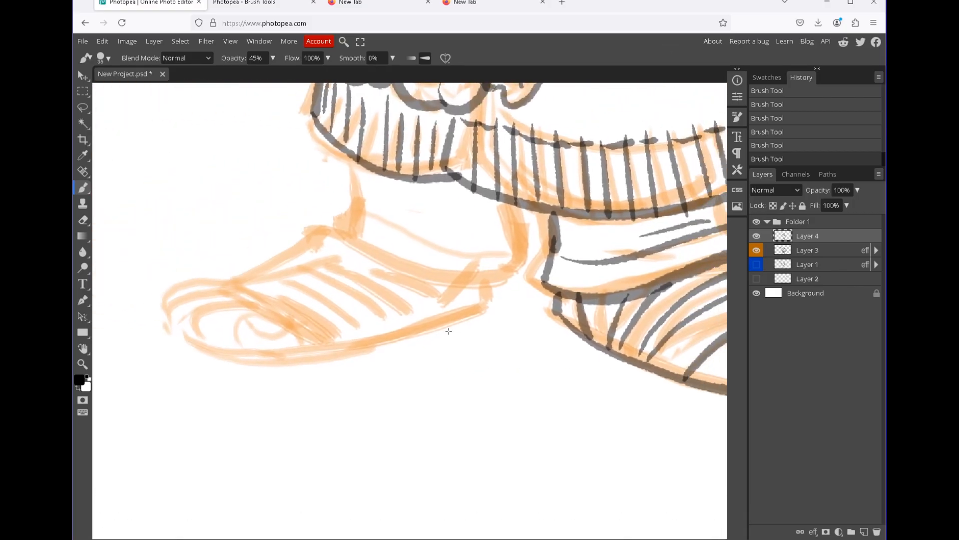
pyautogui.moveTo(338, 149)
pyautogui.mouseDown()
pyautogui.moveTo(332, 218)
pyautogui.moveTo(392, 258)
pyautogui.moveTo(495, 269)
pyautogui.moveTo(521, 260)
pyautogui.mouseUp()
pyautogui.moveTo(510, 207)
pyautogui.mouseDown()
pyautogui.moveTo(519, 256)
pyautogui.moveTo(511, 285)
pyautogui.mouseUp()
pyautogui.press('space')
pyautogui.moveTo(558, 89); pyautogui.dragTo(668, 47)
pyautogui.moveTo(443, 186); pyautogui.dragTo(354, 244)
pyautogui.moveTo(347, 327)
pyautogui.mouseDown()
pyautogui.moveTo(369, 331)
pyautogui.moveTo(471, 313)
pyautogui.moveTo(622, 246)
pyautogui.mouseUp()
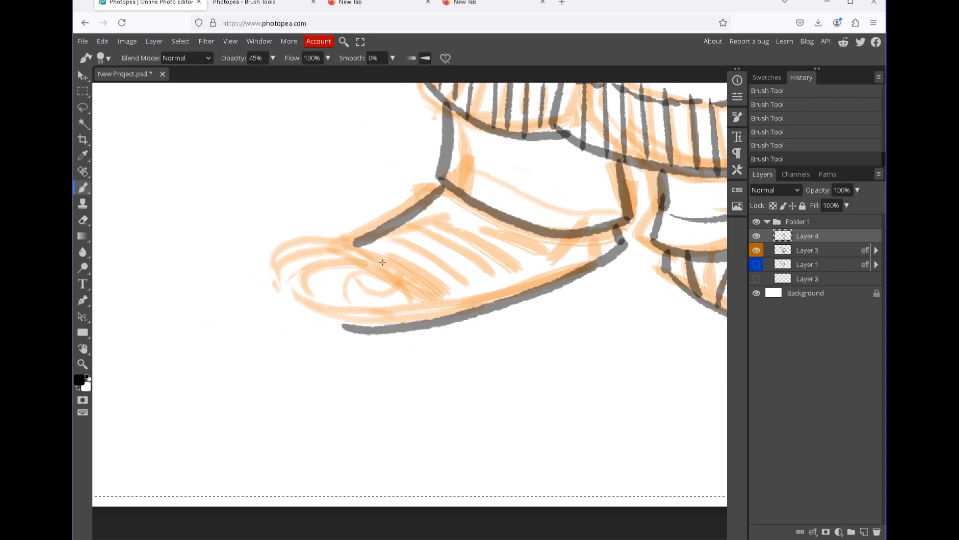
# Draw the front strap edge and the curled toes of the foot on the sign side.
pyautogui.moveTo(356, 243)
pyautogui.mouseDown()
pyautogui.moveTo(405, 259)
pyautogui.moveTo(457, 297)
pyautogui.mouseUp()
pyautogui.moveTo(346, 326)
pyautogui.mouseDown()
pyautogui.moveTo(370, 264)
pyautogui.moveTo(405, 263)
pyautogui.mouseUp()
pyautogui.moveTo(327, 280)
pyautogui.mouseDown()
pyautogui.moveTo(343, 285)
pyautogui.moveTo(299, 255)
pyautogui.moveTo(370, 260)
pyautogui.mouseUp()
pyautogui.moveTo(293, 298)
pyautogui.mouseDown()
pyautogui.moveTo(271, 252)
pyautogui.moveTo(327, 249)
pyautogui.mouseUp()
pyautogui.moveTo(273, 282)
pyautogui.mouseDown()
pyautogui.moveTo(258, 262)
pyautogui.moveTo(291, 238)
pyautogui.moveTo(358, 244)
pyautogui.mouseUp()
pyautogui.hscroll(3, 559, 330)
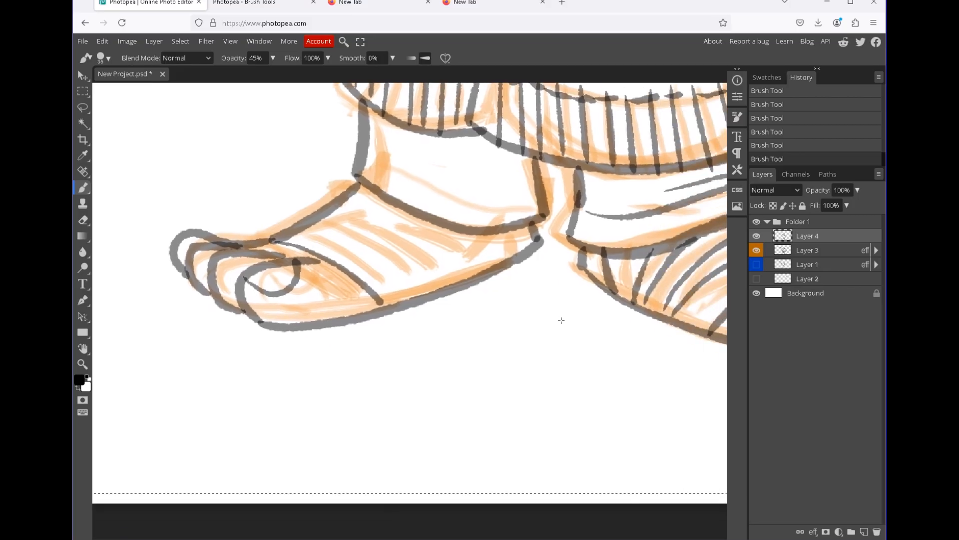
# Fill the sign-side sandal with curved strap lines from the instep back to the heel.
pyautogui.moveTo(299, 229); pyautogui.dragTo(405, 300)
pyautogui.moveTo(320, 211); pyautogui.dragTo(416, 298)
pyautogui.moveTo(338, 201)
pyautogui.mouseDown()
pyautogui.moveTo(416, 289)
pyautogui.moveTo(450, 262)
pyautogui.moveTo(463, 281)
pyautogui.mouseUp()
pyautogui.moveTo(432, 215); pyautogui.dragTo(468, 278)
pyautogui.moveTo(509, 227); pyautogui.dragTo(506, 258)
pyautogui.moveTo(353, 208)
pyautogui.mouseDown()
pyautogui.moveTo(443, 291)
pyautogui.moveTo(375, 204)
pyautogui.mouseUp()
pyautogui.moveTo(245, 306)
pyautogui.mouseDown()
pyautogui.moveTo(324, 329)
pyautogui.moveTo(357, 306)
pyautogui.moveTo(187, 295)
pyautogui.mouseUp()
# Draw two flowers on stems sticking out from behind the hat.
pyautogui.press('space')
pyautogui.hotkey('ctrl', 'space')
pyautogui.moveTo(568, 307); pyautogui.dragTo(505, 308)
pyautogui.moveTo(600, 193); pyautogui.dragTo(525, 254)
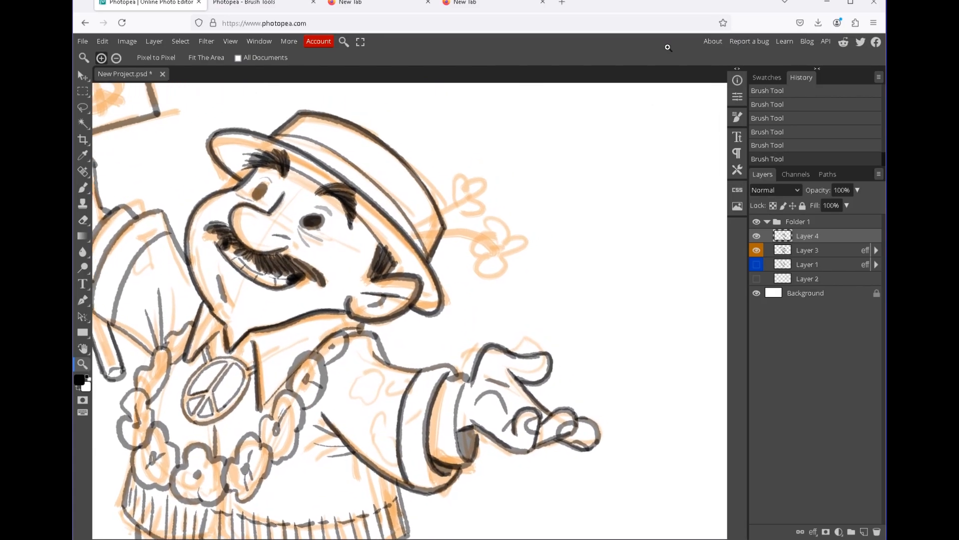
pyautogui.moveTo(408, 235)
pyautogui.mouseDown()
pyautogui.moveTo(438, 228)
pyautogui.moveTo(482, 261)
pyautogui.moveTo(468, 183)
pyautogui.mouseUp()
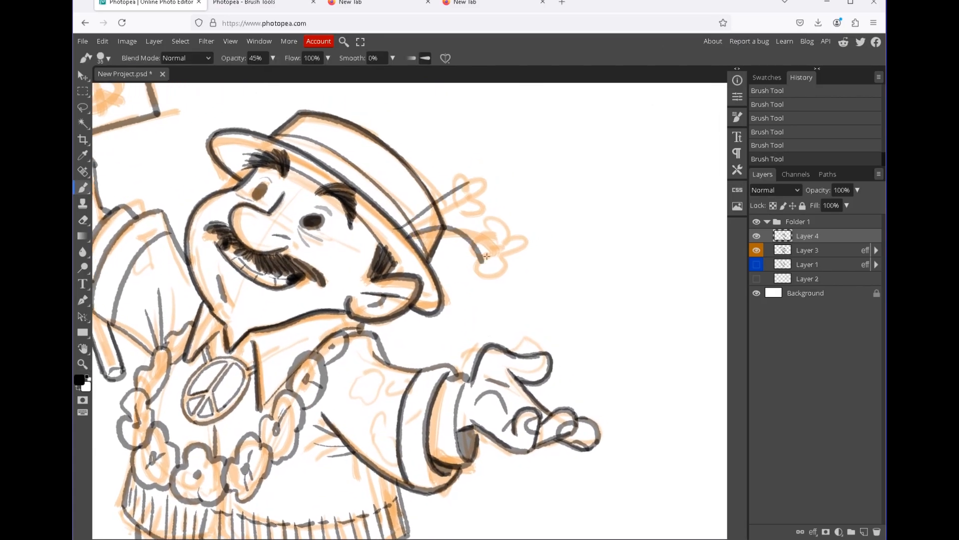
pyautogui.moveTo(490, 226)
pyautogui.mouseDown()
pyautogui.moveTo(502, 282)
pyautogui.moveTo(467, 257)
pyautogui.moveTo(495, 262)
pyautogui.mouseUp()
pyautogui.moveTo(469, 182)
pyautogui.mouseDown()
pyautogui.moveTo(439, 173)
pyautogui.moveTo(497, 176)
pyautogui.moveTo(465, 184)
pyautogui.mouseUp()
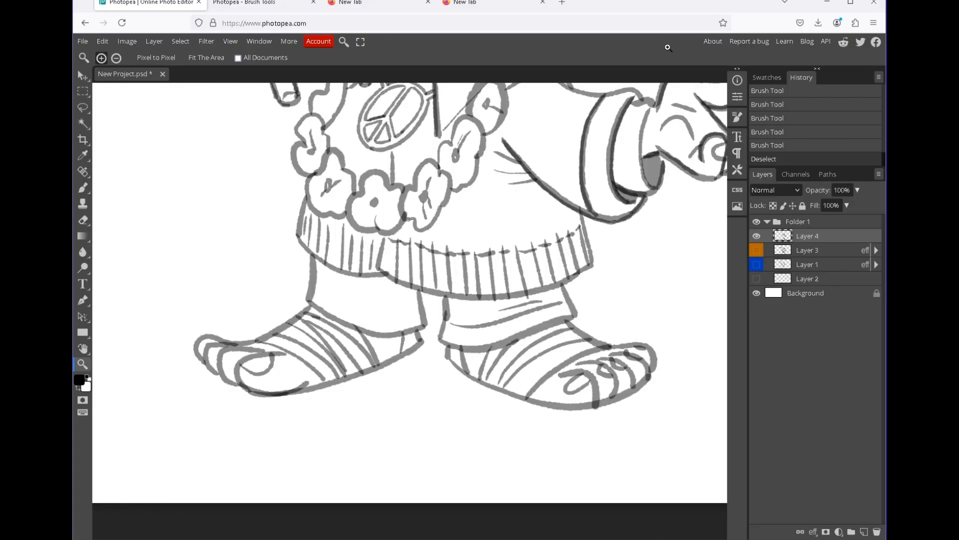
# Darken the outlines of both trouser legs and add small crease marks at their hems.
pyautogui.press('b')
pyautogui.moveTo(378, 312)
pyautogui.mouseDown()
pyautogui.moveTo(381, 333)
pyautogui.moveTo(409, 331)
pyautogui.mouseUp()
pyautogui.moveTo(322, 292)
pyautogui.mouseDown()
pyautogui.moveTo(404, 310)
pyautogui.moveTo(384, 334)
pyautogui.moveTo(399, 331)
pyautogui.mouseUp()
pyautogui.hotkey('ctrl', 'z')
pyautogui.moveTo(404, 323); pyautogui.dragTo(410, 333)
pyautogui.moveTo(478, 338); pyautogui.dragTo(474, 348)
pyautogui.moveTo(445, 295)
pyautogui.mouseDown()
pyautogui.moveTo(442, 336)
pyautogui.moveTo(572, 317)
pyautogui.mouseUp()
pyautogui.moveTo(563, 285); pyautogui.dragTo(570, 301)
pyautogui.moveTo(313, 255); pyautogui.dragTo(307, 299)
pyautogui.moveTo(307, 300)
pyautogui.mouseDown()
pyautogui.moveTo(353, 327)
pyautogui.moveTo(423, 327)
pyautogui.mouseUp()
pyautogui.moveTo(418, 290); pyautogui.dragTo(424, 324)
# Add a second contour beneath both sandals to give the soles thickness.
pyautogui.moveTo(196, 357)
pyautogui.mouseDown()
pyautogui.moveTo(203, 374)
pyautogui.moveTo(424, 341)
pyautogui.moveTo(363, 313)
pyautogui.mouseUp()
pyautogui.moveTo(363, 314)
pyautogui.mouseDown()
pyautogui.moveTo(484, 365)
pyautogui.moveTo(417, 351)
pyautogui.moveTo(477, 367)
pyautogui.mouseUp()
pyautogui.hotkey('ctrl', 'z')
pyautogui.moveTo(476, 368)
pyautogui.mouseDown()
pyautogui.moveTo(551, 359)
pyautogui.moveTo(569, 327)
pyautogui.mouseUp()
pyautogui.moveTo(484, 271); pyautogui.dragTo(519, 297)
pyautogui.moveTo(477, 330); pyautogui.dragTo(491, 356)
pyautogui.moveTo(495, 316); pyautogui.dragTo(530, 347)
# Hand-letter "MAKE LOVE" along the upper part of the sign over the orange lettering.
pyautogui.moveTo(325, 330); pyautogui.dragTo(515, 334)
pyautogui.moveTo(357, 344)
pyautogui.mouseDown()
pyautogui.moveTo(400, 325)
pyautogui.moveTo(352, 288)
pyautogui.mouseUp()
pyautogui.scroll(1, 410, 270)
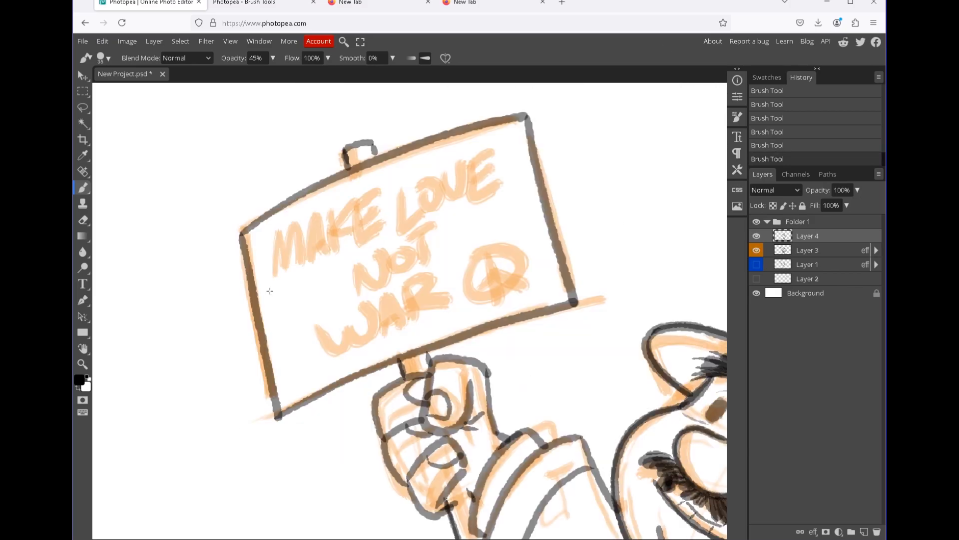
pyautogui.moveTo(270, 290)
pyautogui.mouseDown()
pyautogui.moveTo(287, 228)
pyautogui.moveTo(295, 273)
pyautogui.moveTo(273, 234)
pyautogui.moveTo(286, 238)
pyautogui.moveTo(302, 274)
pyautogui.mouseUp()
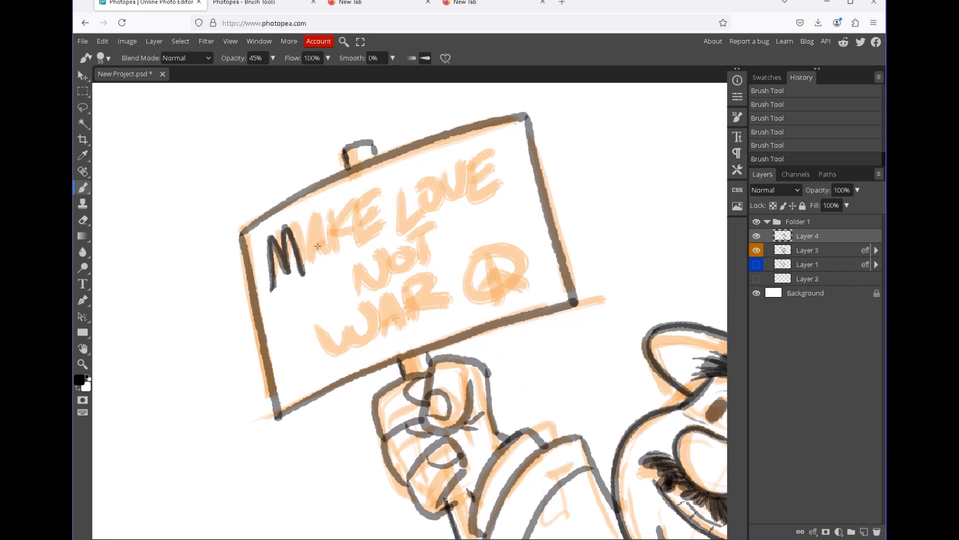
pyautogui.moveTo(309, 269)
pyautogui.mouseDown()
pyautogui.moveTo(325, 235)
pyautogui.moveTo(333, 263)
pyautogui.moveTo(322, 212)
pyautogui.moveTo(319, 245)
pyautogui.mouseUp()
pyautogui.moveTo(328, 202)
pyautogui.mouseDown()
pyautogui.moveTo(340, 261)
pyautogui.moveTo(371, 253)
pyautogui.moveTo(336, 238)
pyautogui.moveTo(376, 233)
pyautogui.moveTo(352, 220)
pyautogui.moveTo(356, 195)
pyautogui.moveTo(405, 231)
pyautogui.moveTo(425, 215)
pyautogui.mouseUp()
pyautogui.moveTo(432, 180); pyautogui.dragTo(464, 161)
pyautogui.moveTo(477, 179); pyautogui.dragTo(501, 183)
# Draw a small heart under "MAKE" and hand-letter "NOT" and "WAR" on the sign.
pyautogui.moveTo(304, 300); pyautogui.dragTo(307, 318)
pyautogui.moveTo(354, 267); pyautogui.dragTo(395, 254)
pyautogui.moveTo(402, 245); pyautogui.dragTo(427, 232)
pyautogui.moveTo(313, 333)
pyautogui.mouseDown()
pyautogui.moveTo(337, 366)
pyautogui.moveTo(375, 305)
pyautogui.mouseUp()
pyautogui.moveTo(382, 345)
pyautogui.mouseDown()
pyautogui.moveTo(415, 327)
pyautogui.moveTo(410, 316)
pyautogui.mouseUp()
pyautogui.moveTo(414, 325); pyautogui.dragTo(472, 314)
# Complete the peace symbol beside "WAR" and draw a small flower and a heart above it.
pyautogui.moveTo(499, 246); pyautogui.dragTo(500, 301)
pyautogui.moveTo(500, 280); pyautogui.dragTo(524, 292)
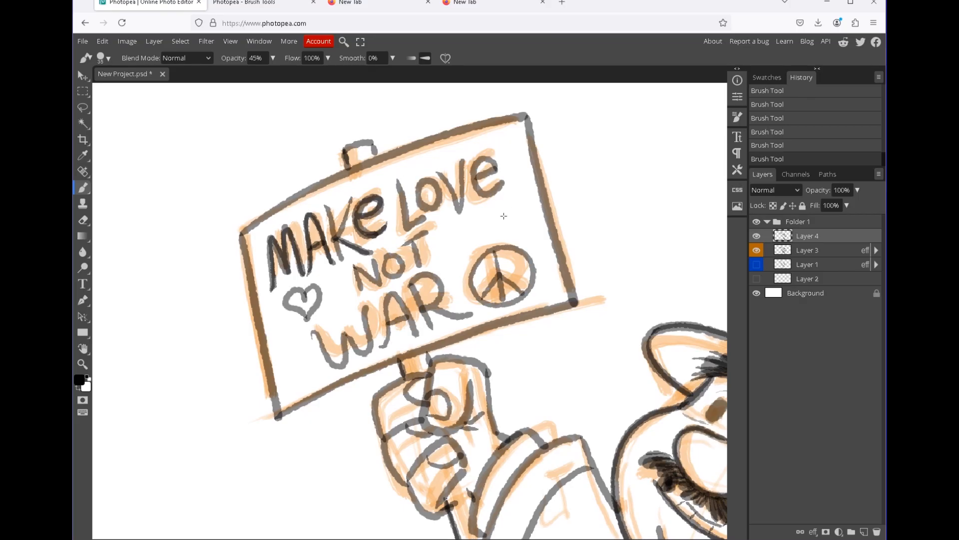
pyautogui.moveTo(502, 214); pyautogui.dragTo(505, 230)
pyautogui.moveTo(508, 213)
pyautogui.mouseDown()
pyautogui.moveTo(508, 223)
pyautogui.moveTo(511, 212)
pyautogui.mouseUp()
pyautogui.hotkey('ctrl', 'z')
pyautogui.scroll(3, 515, 206)
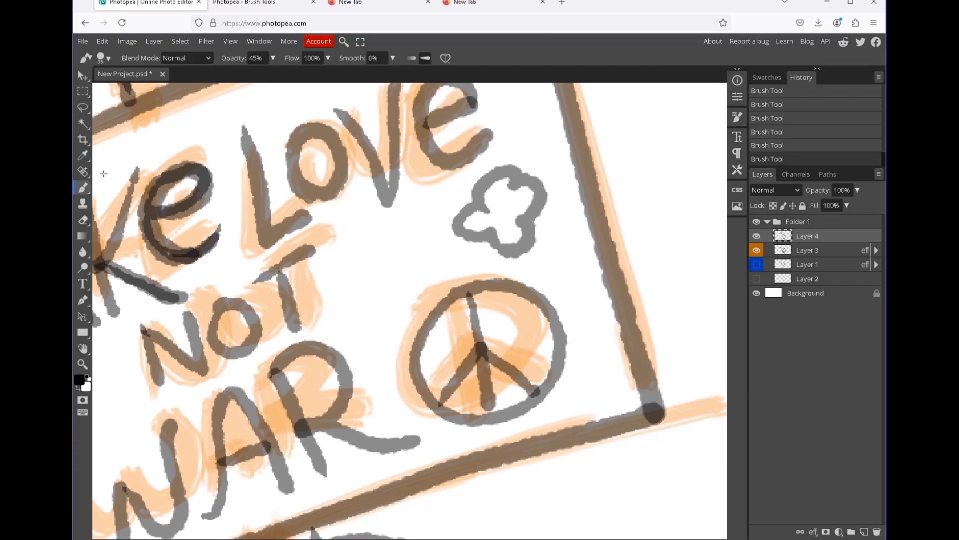
pyautogui.moveTo(500, 209)
pyautogui.mouseDown()
pyautogui.moveTo(524, 180)
pyautogui.moveTo(531, 235)
pyautogui.moveTo(462, 220)
pyautogui.mouseUp()
pyautogui.moveTo(415, 273)
pyautogui.mouseDown()
pyautogui.moveTo(401, 230)
pyautogui.moveTo(415, 271)
pyautogui.mouseUp()
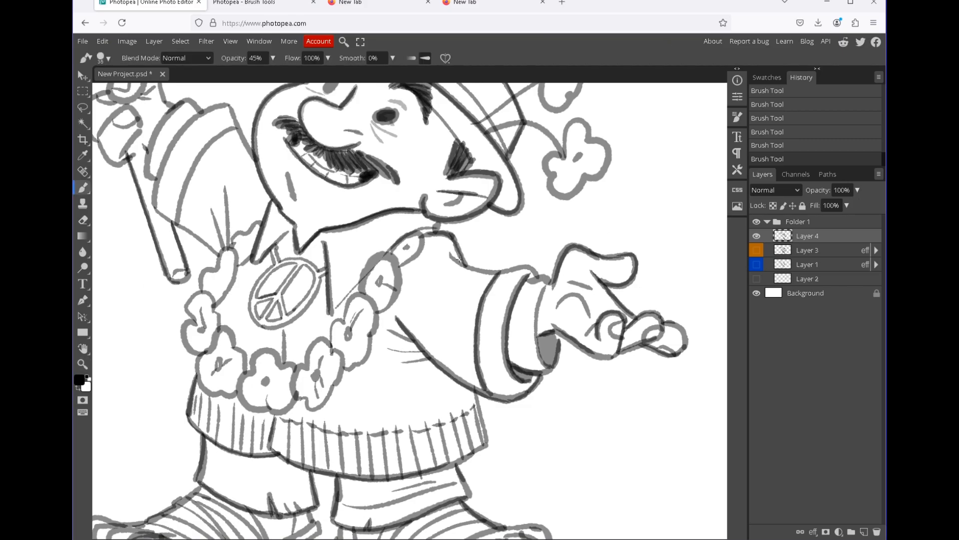
# Rework the outstretched arm's sleeve and add short fold lines near its cuff.
pyautogui.moveTo(459, 259)
pyautogui.mouseDown()
pyautogui.moveTo(530, 270)
pyautogui.moveTo(544, 367)
pyautogui.moveTo(523, 385)
pyautogui.mouseUp()
pyautogui.moveTo(489, 274); pyautogui.dragTo(460, 319)
pyautogui.moveTo(478, 271)
pyautogui.mouseDown()
pyautogui.moveTo(466, 282)
pyautogui.moveTo(424, 280)
pyautogui.mouseUp()
pyautogui.hotkey('ctrl', 'z')
pyautogui.hotkey('ctrl', 'z')
pyautogui.moveTo(436, 245); pyautogui.dragTo(564, 304)
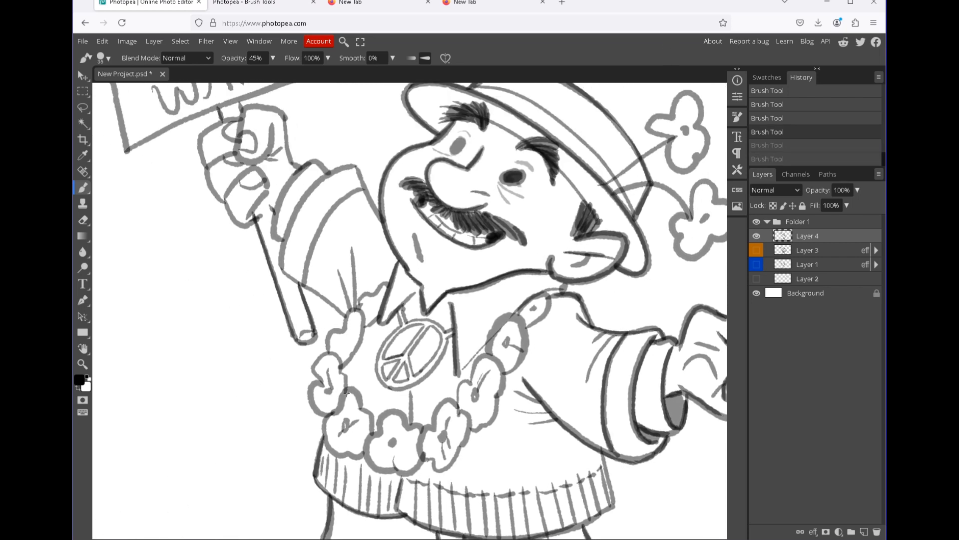
pyautogui.hotkey('ctrl', 'shift', 'z')
pyautogui.hotkey('ctrl', 'shift', 'z')
# Darken the outer contours of the flowers around the garland.
pyautogui.moveTo(325, 421)
pyautogui.mouseDown()
pyautogui.moveTo(352, 455)
pyautogui.moveTo(395, 473)
pyautogui.mouseUp()
pyautogui.moveTo(379, 426); pyautogui.dragTo(403, 416)
pyautogui.moveTo(325, 412); pyautogui.dragTo(328, 354)
pyautogui.moveTo(330, 351); pyautogui.dragTo(334, 331)
pyautogui.moveTo(343, 363); pyautogui.dragTo(359, 347)
pyautogui.moveTo(423, 432)
pyautogui.mouseDown()
pyautogui.moveTo(467, 428)
pyautogui.moveTo(498, 399)
pyautogui.moveTo(504, 370)
pyautogui.mouseUp()
pyautogui.moveTo(505, 372)
pyautogui.mouseDown()
pyautogui.moveTo(526, 327)
pyautogui.moveTo(512, 315)
pyautogui.mouseUp()
pyautogui.moveTo(527, 324); pyautogui.dragTo(547, 307)
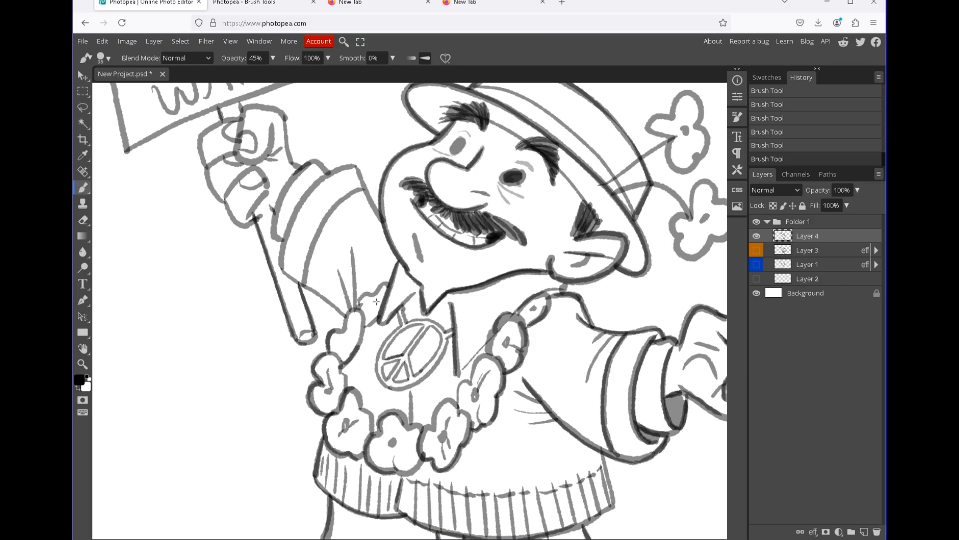
# Darken the raised arm's sleeve outline and fill its cuff band with short ribs.
pyautogui.moveTo(349, 312)
pyautogui.mouseDown()
pyautogui.moveTo(282, 272)
pyautogui.moveTo(287, 236)
pyautogui.moveTo(353, 167)
pyautogui.mouseUp()
pyautogui.moveTo(376, 214); pyautogui.dragTo(354, 172)
pyautogui.moveTo(695, 166)
pyautogui.mouseDown()
pyautogui.moveTo(668, 47)
pyautogui.moveTo(652, 127)
pyautogui.mouseUp()
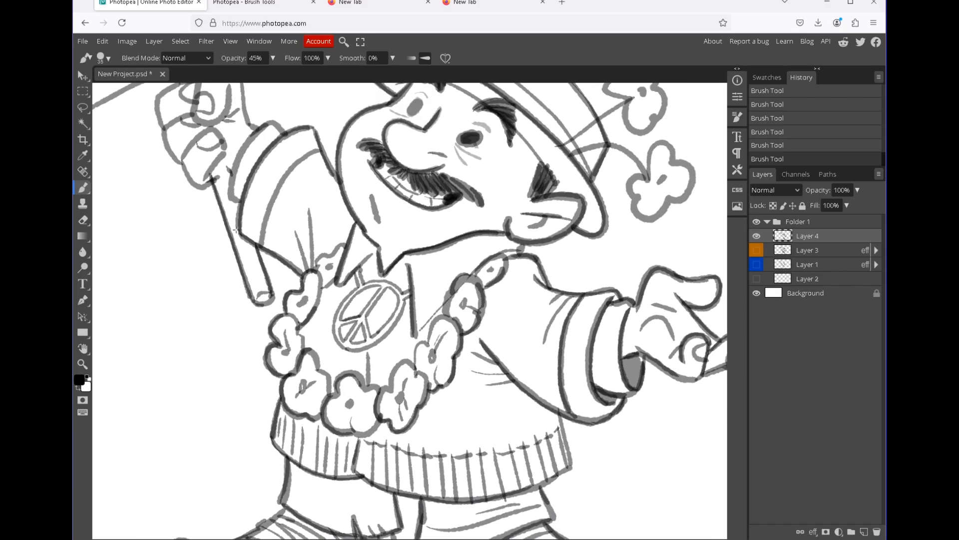
pyautogui.moveTo(265, 230); pyautogui.dragTo(235, 219)
pyautogui.moveTo(243, 222); pyautogui.dragTo(268, 194)
pyautogui.moveTo(252, 171); pyautogui.dragTo(279, 189)
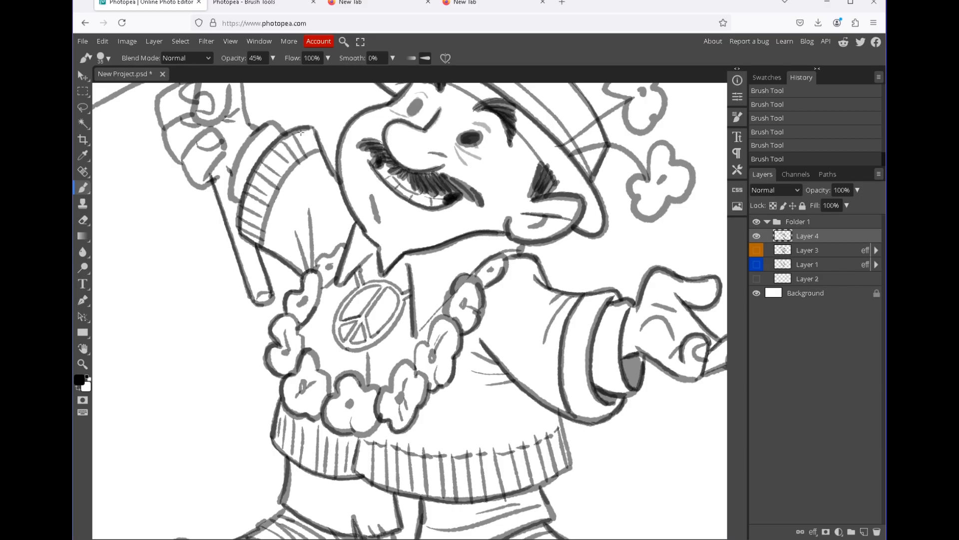
# Fill the cuff band of the outstretched arm's sleeve with short ribs.
pyautogui.moveTo(571, 406); pyautogui.dragTo(607, 416)
pyautogui.moveTo(564, 390); pyautogui.dragTo(602, 404)
pyautogui.moveTo(563, 385)
pyautogui.mouseDown()
pyautogui.moveTo(592, 397)
pyautogui.moveTo(587, 382)
pyautogui.mouseUp()
pyautogui.moveTo(563, 363)
pyautogui.mouseDown()
pyautogui.moveTo(588, 368)
pyautogui.moveTo(591, 351)
pyautogui.mouseUp()
pyautogui.moveTo(566, 334)
pyautogui.mouseDown()
pyautogui.moveTo(593, 339)
pyautogui.moveTo(595, 326)
pyautogui.mouseUp()
pyautogui.moveTo(576, 309); pyautogui.dragTo(602, 317)
pyautogui.moveTo(578, 300); pyautogui.dragTo(603, 302)
# Switch the brush colour to white and add a round highlight to each pupil.
pyautogui.press('z')
pyautogui.moveTo(589, 342); pyautogui.dragTo(514, 342)
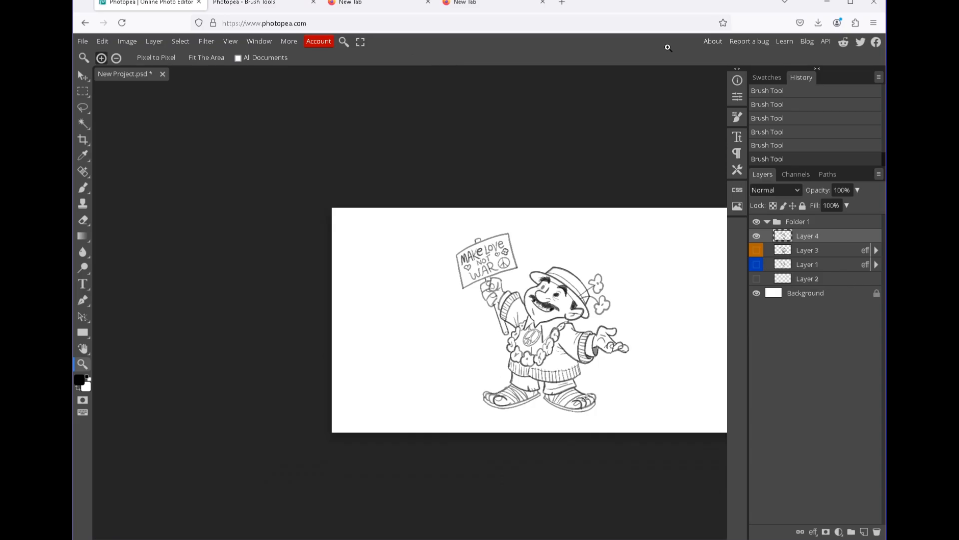
pyautogui.moveTo(575, 325); pyautogui.dragTo(644, 324)
pyautogui.press('b')
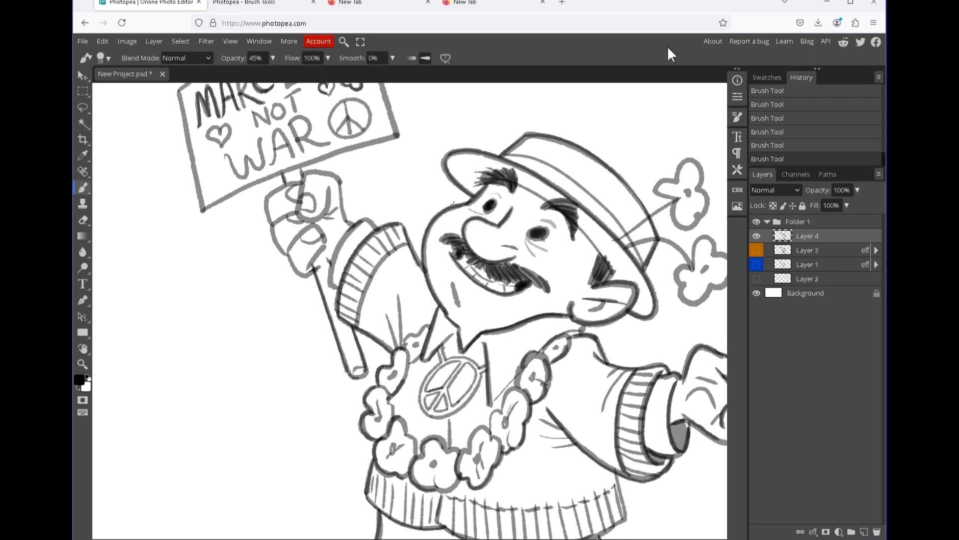
pyautogui.press('x')
pyautogui.scroll(5, 543, 233)
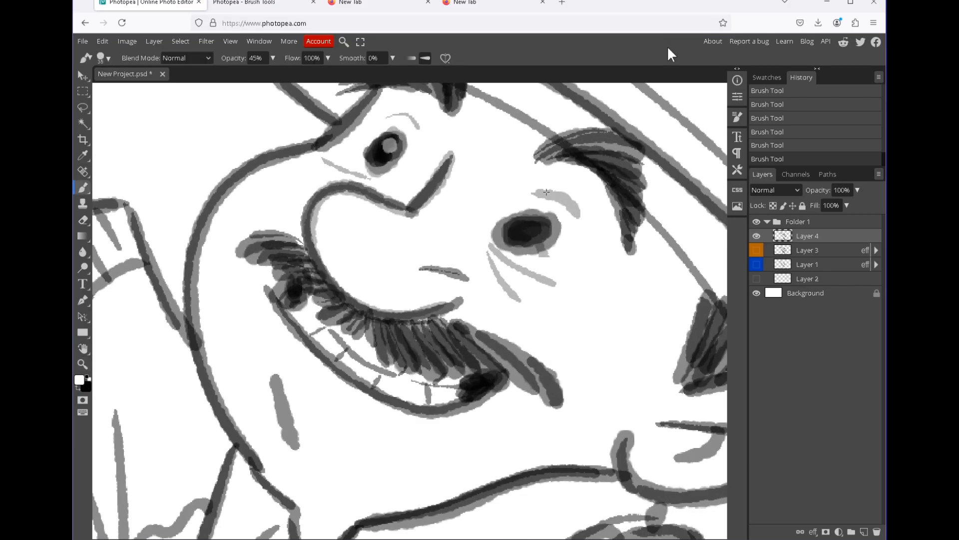
pyautogui.moveTo(531, 225); pyautogui.dragTo(537, 223)
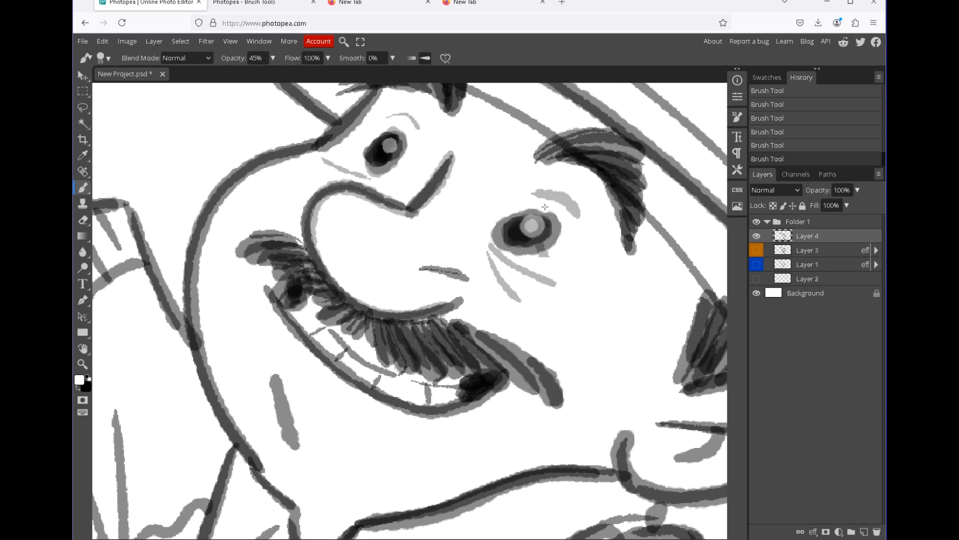
# Touch up the white highlight on the pupil and switch the brush colour back to black.
pyautogui.moveTo(389, 146); pyautogui.dragTo(387, 149)
pyautogui.press('z')
pyautogui.moveTo(584, 297)
pyautogui.mouseDown()
pyautogui.moveTo(484, 296)
pyautogui.moveTo(585, 297)
pyautogui.mouseUp()
pyautogui.press('x')
pyautogui.press('b')
# Add short black strokes beneath the eyes and undo the last brush stroke.
pyautogui.moveTo(518, 261); pyautogui.dragTo(530, 264)
pyautogui.moveTo(399, 192); pyautogui.dragTo(406, 195)
pyautogui.press('z')
pyautogui.moveTo(605, 281)
pyautogui.mouseDown()
pyautogui.moveTo(504, 281)
pyautogui.moveTo(552, 280)
pyautogui.moveTo(409, 238)
pyautogui.moveTo(580, 317)
pyautogui.mouseUp()
pyautogui.press('b')
pyautogui.hotkey('ctrl', 'z')
# Darken the contours of the raised fist and the sign's pole.
pyautogui.moveTo(357, 212)
pyautogui.mouseDown()
pyautogui.moveTo(324, 241)
pyautogui.moveTo(369, 205)
pyautogui.mouseUp()
pyautogui.moveTo(369, 204); pyautogui.dragTo(373, 252)
pyautogui.moveTo(326, 209)
pyautogui.mouseDown()
pyautogui.moveTo(313, 285)
pyautogui.moveTo(337, 305)
pyautogui.mouseUp()
pyautogui.moveTo(331, 301)
pyautogui.mouseDown()
pyautogui.moveTo(341, 254)
pyautogui.moveTo(351, 329)
pyautogui.mouseUp()
pyautogui.moveTo(352, 274); pyautogui.dragTo(358, 294)
pyautogui.moveTo(393, 247); pyautogui.dragTo(356, 317)
pyautogui.moveTo(418, 248); pyautogui.dragTo(472, 362)
# Darken the four edges of the sign board and the pole tip above it.
pyautogui.moveTo(253, 226); pyautogui.dragTo(275, 350)
pyautogui.moveTo(275, 352)
pyautogui.mouseDown()
pyautogui.moveTo(362, 310)
pyautogui.moveTo(480, 273)
pyautogui.mouseUp()
pyautogui.moveTo(251, 226)
pyautogui.mouseDown()
pyautogui.moveTo(323, 184)
pyautogui.moveTo(447, 144)
pyautogui.mouseUp()
pyautogui.moveTo(448, 146); pyautogui.dragTo(481, 273)
pyautogui.moveTo(324, 181); pyautogui.dragTo(343, 171)
# Darken the stem and petal outlines of the flowers on the hat.
pyautogui.moveTo(579, 300); pyautogui.dragTo(331, 214)
pyautogui.moveTo(667, 47); pyautogui.dragTo(706, 61)
pyautogui.moveTo(502, 309)
pyautogui.mouseDown()
pyautogui.moveTo(589, 255)
pyautogui.moveTo(565, 269)
pyautogui.mouseUp()
pyautogui.moveTo(579, 340)
pyautogui.mouseDown()
pyautogui.moveTo(565, 340)
pyautogui.moveTo(600, 360)
pyautogui.mouseUp()
pyautogui.moveTo(580, 334)
pyautogui.mouseDown()
pyautogui.moveTo(609, 325)
pyautogui.moveTo(608, 359)
pyautogui.mouseUp()
pyautogui.moveTo(538, 309)
pyautogui.mouseDown()
pyautogui.moveTo(576, 335)
pyautogui.moveTo(499, 334)
pyautogui.mouseUp()
# Save the finished line drawing as a PSD file.
pyautogui.press('z')
pyautogui.moveTo(575, 335); pyautogui.dragTo(546, 254)
pyautogui.moveTo(540, 299); pyautogui.dragTo(575, 302)
pyautogui.click(82, 41)
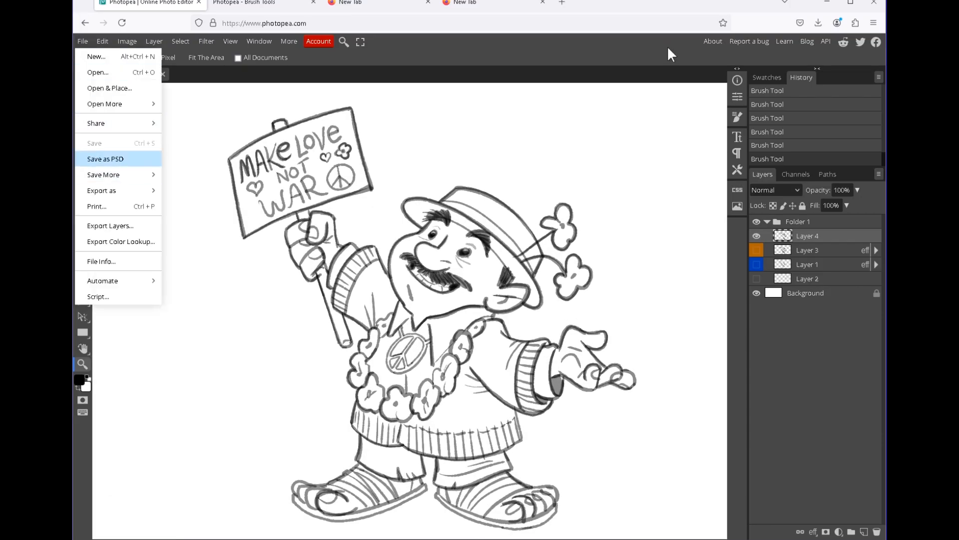
pyautogui.click(105, 158)
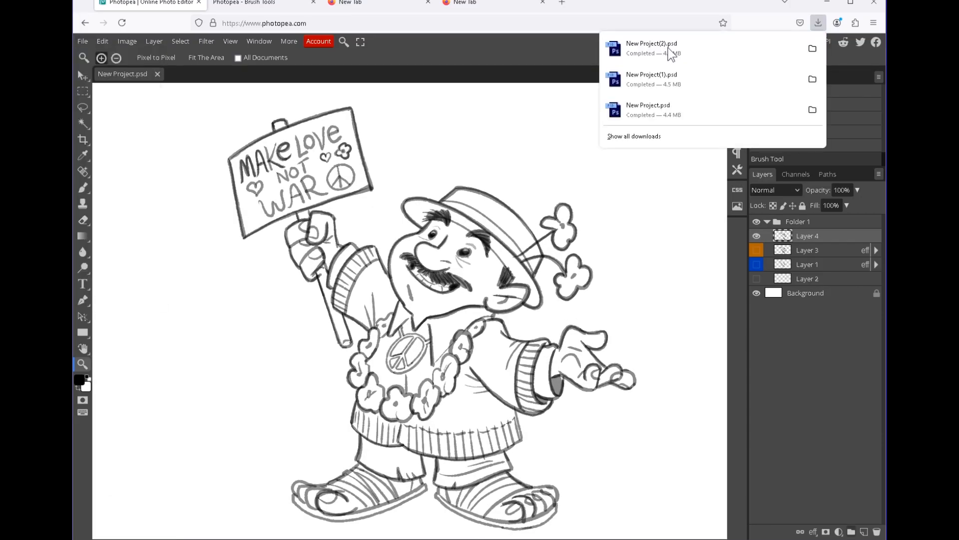
# Add a new layer above the line art, fade Layer 4 to 24% opacity and make Layer 5 active.
pyautogui.click(864, 532)
pyautogui.hotkey('alt', '[')
pyautogui.click(857, 190)
pyautogui.moveTo(857, 204); pyautogui.dragTo(818, 205)
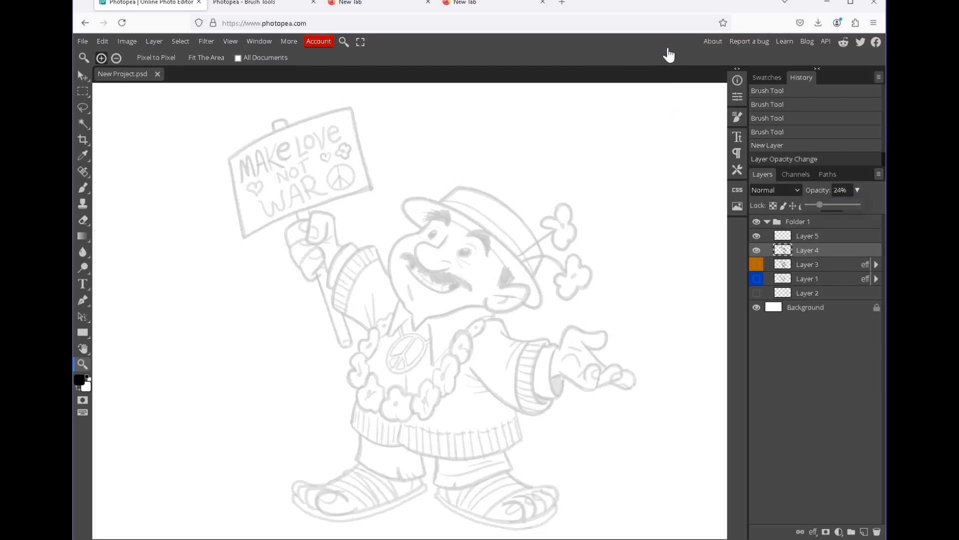
pyautogui.click(819, 236)
# Brush long wavy hair strands on Layer 5, falling past the ear and along the other side of the face.
pyautogui.click(533, 286)
pyautogui.moveTo(534, 286)
pyautogui.mouseDown()
pyautogui.moveTo(565, 286)
pyautogui.moveTo(553, 218)
pyautogui.mouseUp()
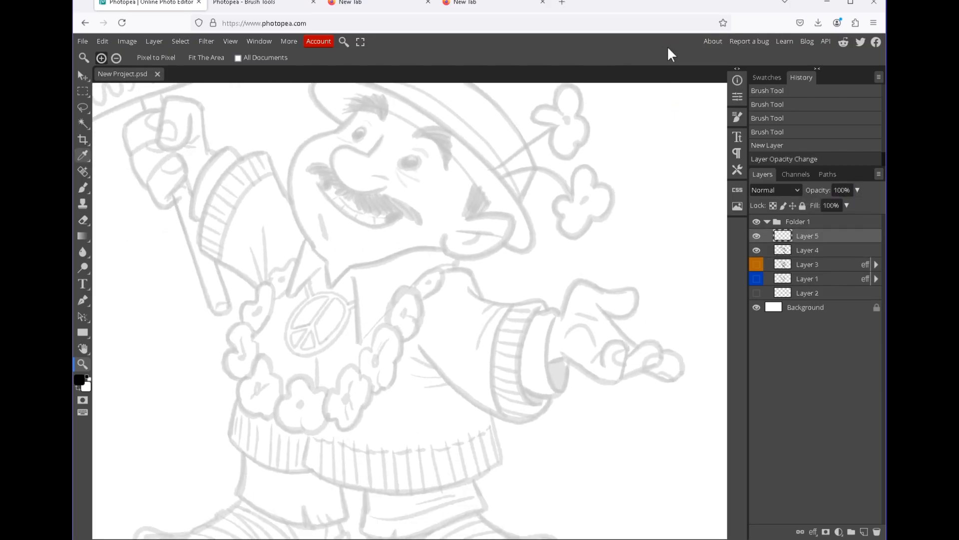
pyautogui.click(83, 188)
pyautogui.moveTo(468, 175); pyautogui.dragTo(460, 271)
pyautogui.moveTo(477, 181); pyautogui.dragTo(475, 278)
pyautogui.moveTo(495, 242)
pyautogui.mouseDown()
pyautogui.moveTo(493, 298)
pyautogui.moveTo(483, 292)
pyautogui.moveTo(503, 296)
pyautogui.moveTo(587, 393)
pyautogui.mouseUp()
pyautogui.moveTo(427, 210); pyautogui.dragTo(346, 290)
pyautogui.moveTo(358, 273)
pyautogui.mouseDown()
pyautogui.moveTo(358, 315)
pyautogui.moveTo(371, 282)
pyautogui.mouseUp()
pyautogui.moveTo(372, 290)
pyautogui.mouseDown()
pyautogui.moveTo(382, 332)
pyautogui.moveTo(378, 309)
pyautogui.mouseUp()
pyautogui.moveTo(543, 336)
pyautogui.mouseDown()
pyautogui.moveTo(468, 285)
pyautogui.moveTo(486, 317)
pyautogui.mouseUp()
pyautogui.moveTo(499, 254)
pyautogui.mouseDown()
pyautogui.moveTo(485, 283)
pyautogui.moveTo(464, 271)
pyautogui.moveTo(477, 214)
pyautogui.mouseUp()
pyautogui.moveTo(523, 290); pyautogui.dragTo(517, 324)
pyautogui.moveTo(476, 264)
pyautogui.mouseDown()
pyautogui.moveTo(478, 331)
pyautogui.moveTo(424, 272)
pyautogui.mouseUp()
# Toggle Layer 5 off and on to compare the figure with and without the long hair.
pyautogui.press('z')
pyautogui.hotkey('ctrl', ',')
pyautogui.hotkey('ctrl', ',')
pyautogui.hotkey('ctrl', ',')
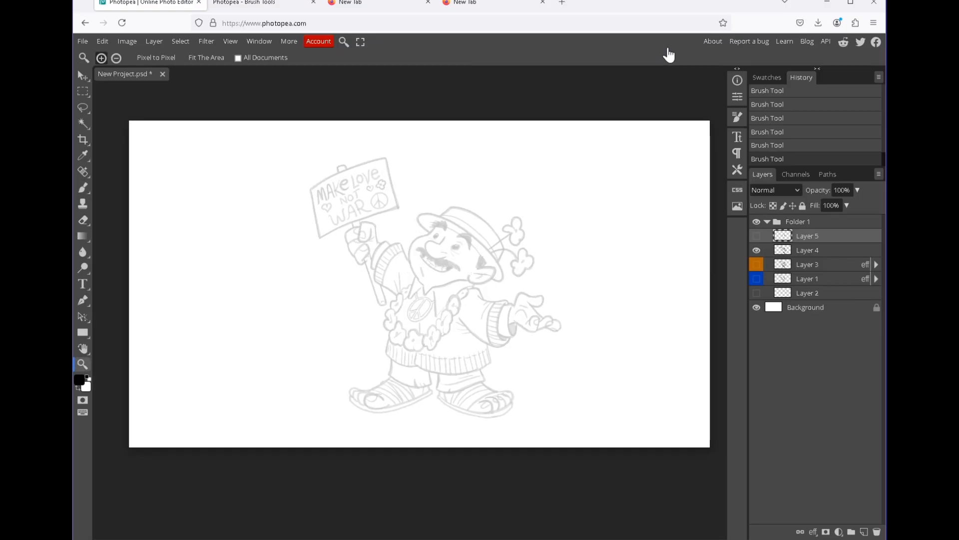
pyautogui.hotkey('ctrl', ',')
pyautogui.hotkey('ctrl', '+')
pyautogui.hotkey('ctrl', '+')
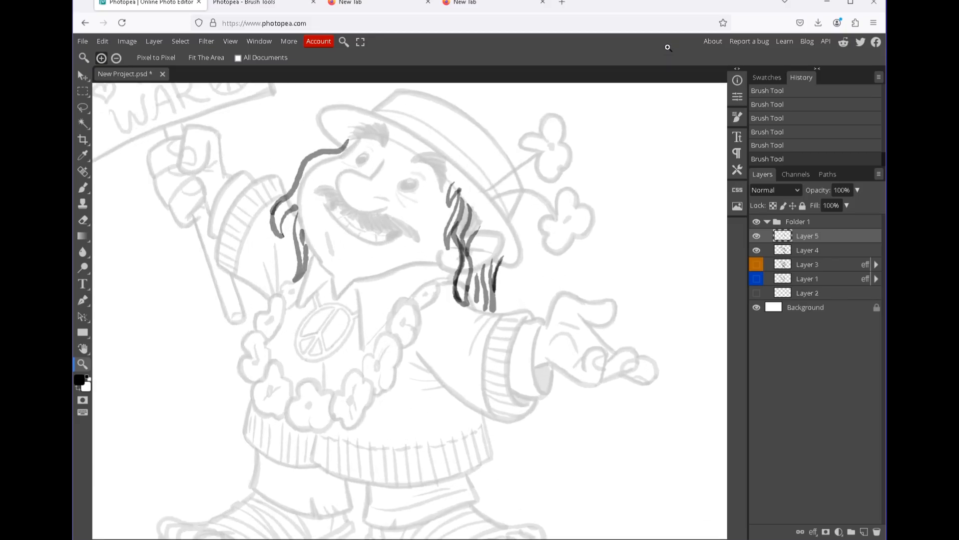
# Erase the hair strokes on Layer 5 that overlap the ear.
pyautogui.press('e')
pyautogui.moveTo(462, 260)
pyautogui.mouseDown()
pyautogui.moveTo(465, 245)
pyautogui.moveTo(478, 251)
pyautogui.mouseUp()
pyautogui.press('z')
pyautogui.moveTo(467, 306); pyautogui.dragTo(410, 306)
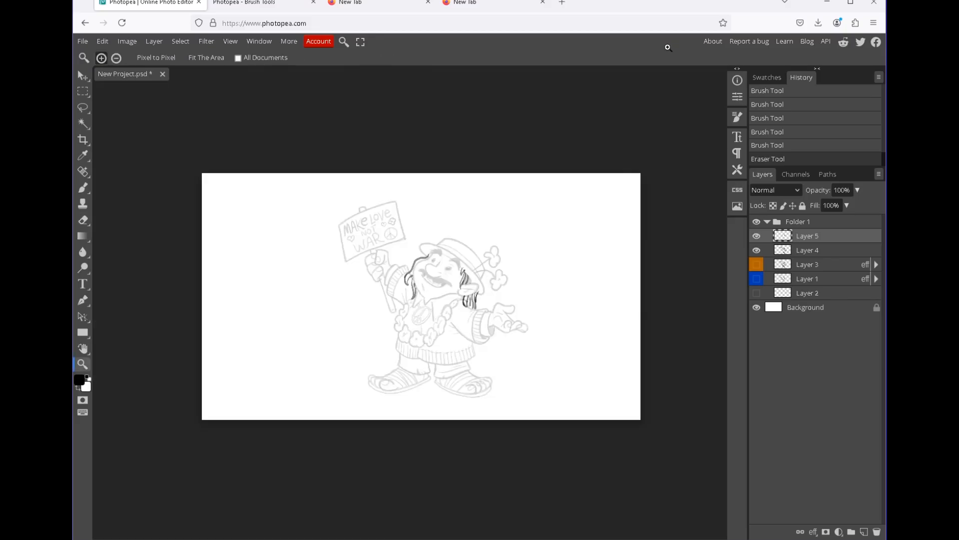
pyautogui.hotkey('ctrl', '+')
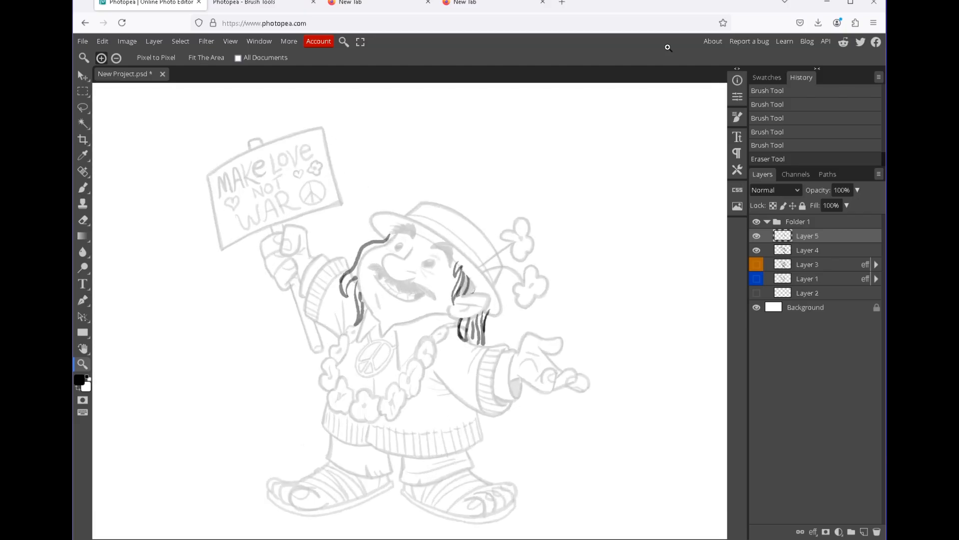
pyautogui.hotkey('ctrl', '+')
pyautogui.hotkey('ctrl', '+')
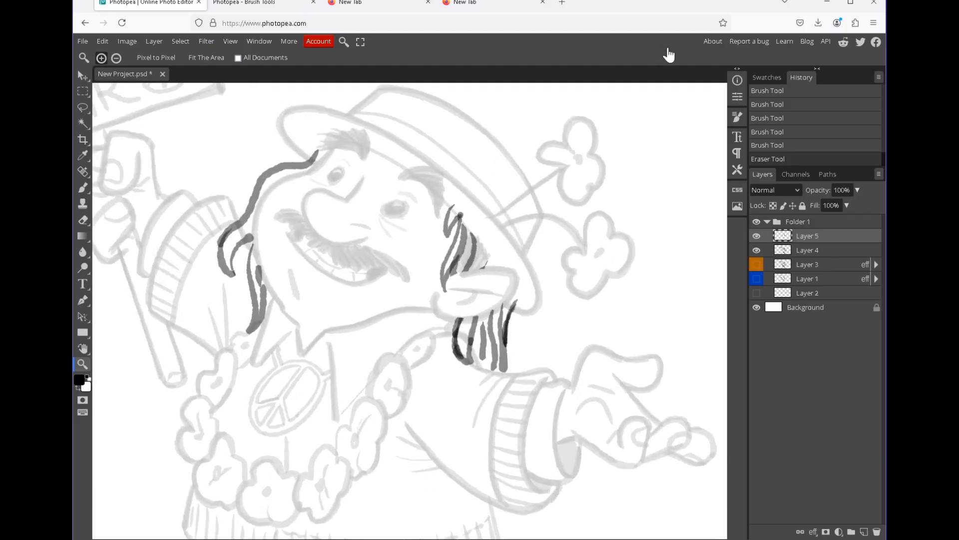
# Erase the Layer 4 lines crossing the hair beside the raised sleeve and set that layer's opacity to 100%.
pyautogui.hotkey('alt', '[')
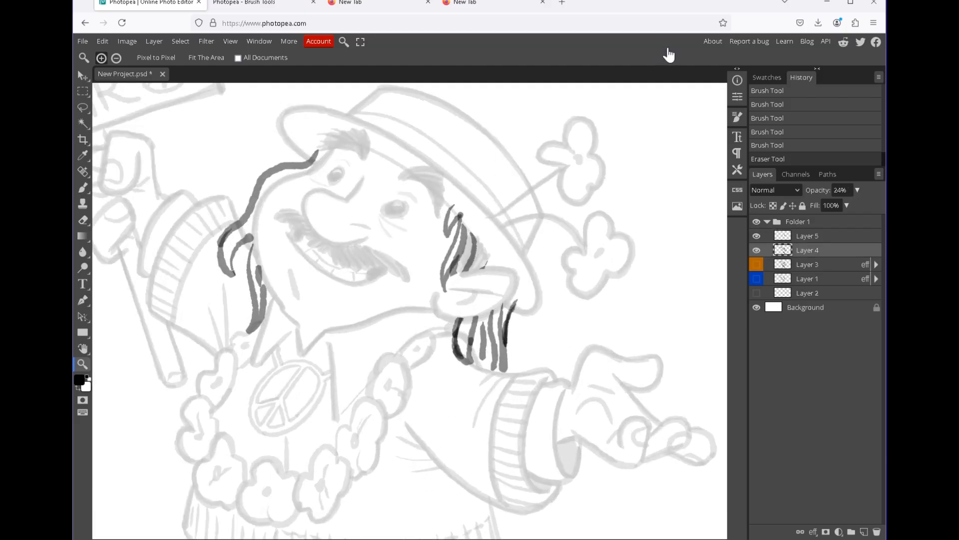
pyautogui.press('e')
pyautogui.moveTo(254, 235)
pyautogui.mouseDown()
pyautogui.moveTo(235, 234)
pyautogui.moveTo(242, 231)
pyautogui.mouseUp()
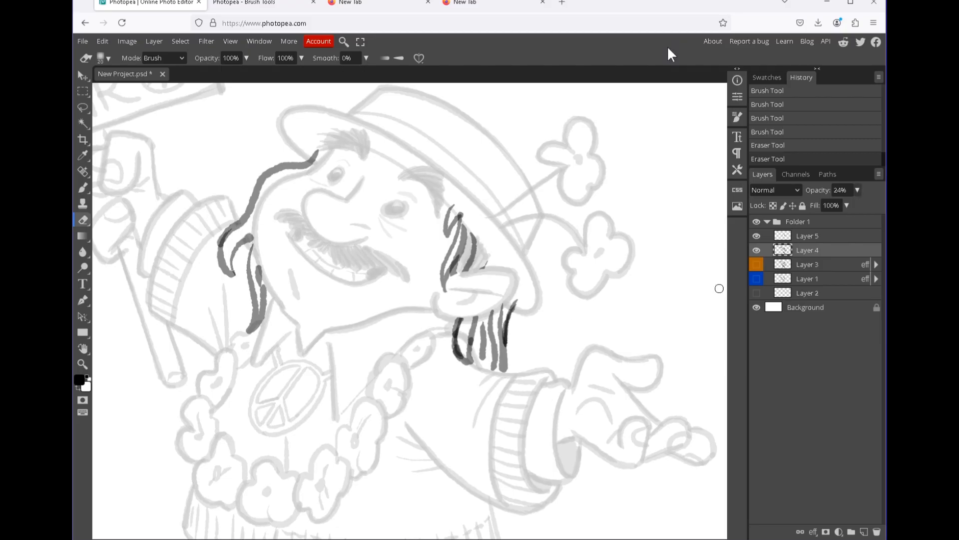
pyautogui.moveTo(857, 190); pyautogui.dragTo(882, 203)
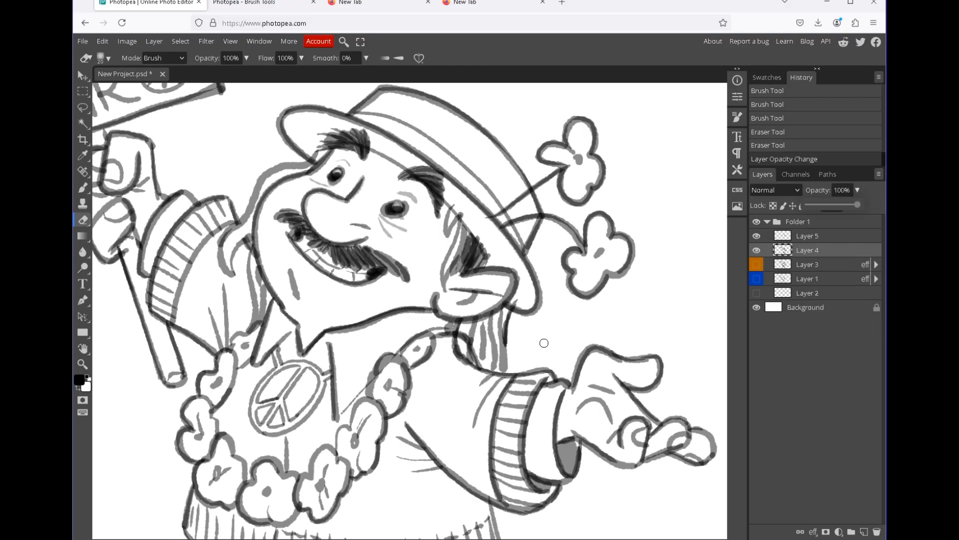
# Erase the Layer 4 shoulder and garland lines that run through the hair behind the neck.
pyautogui.click(465, 327)
pyautogui.click(465, 327)
pyautogui.moveTo(478, 339)
pyautogui.mouseDown()
pyautogui.moveTo(479, 359)
pyautogui.moveTo(474, 324)
pyautogui.moveTo(468, 342)
pyautogui.mouseUp()
pyautogui.click(473, 325)
# Merge the hair layer with the Layer 4 line art.
pyautogui.press('z')
pyautogui.hotkey('ctrl', '0')
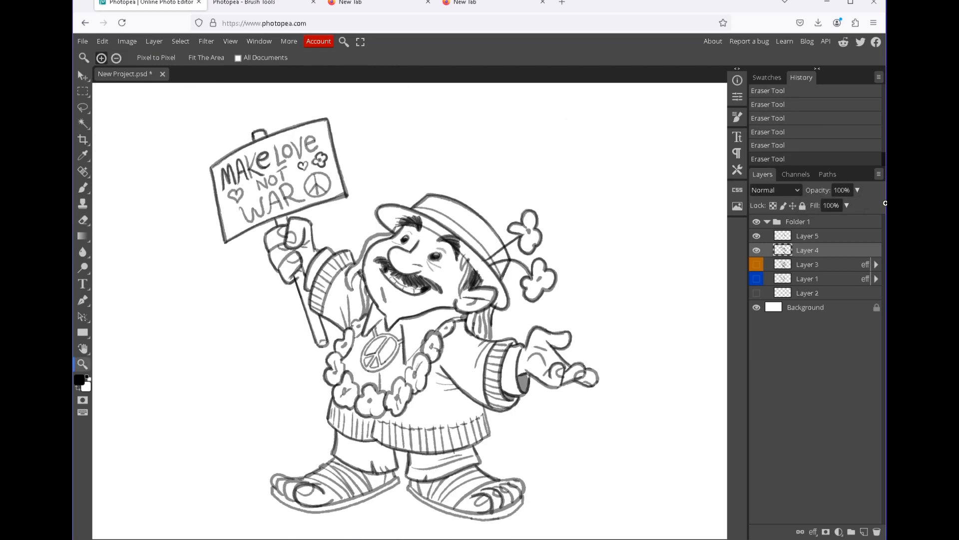
pyautogui.rightClick(807, 235)
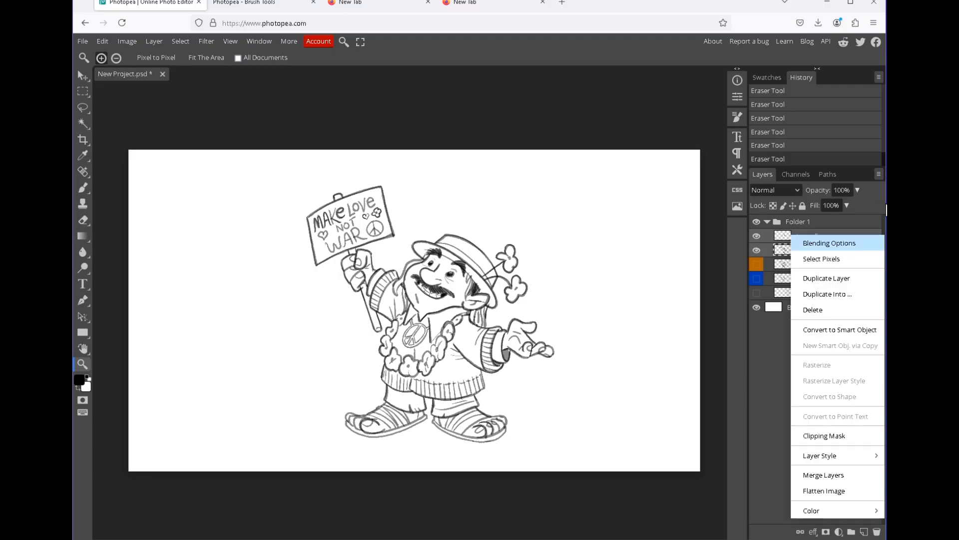
pyautogui.click(824, 474)
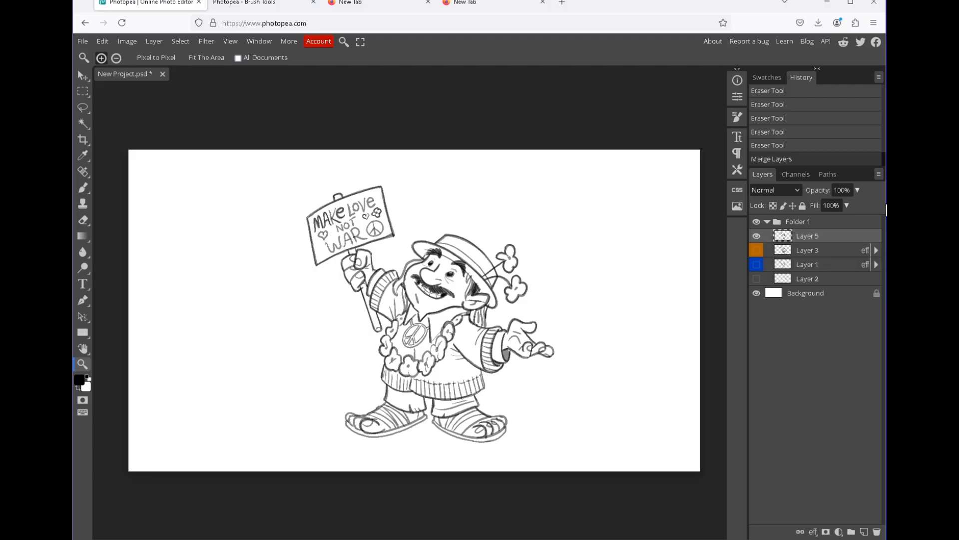
# Darken the hair strands along both sides of the face and the contour beneath the hat brim.
pyautogui.moveTo(415, 281); pyautogui.dragTo(482, 280)
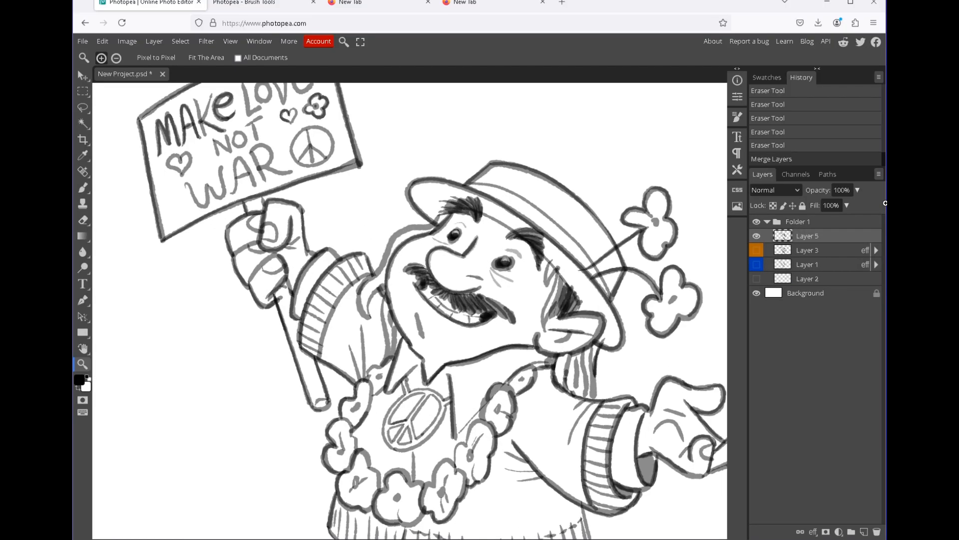
pyautogui.press('b')
pyautogui.moveTo(366, 318); pyautogui.dragTo(424, 225)
pyautogui.moveTo(381, 287); pyautogui.dragTo(384, 357)
pyautogui.moveTo(377, 353); pyautogui.dragTo(396, 321)
pyautogui.moveTo(557, 274); pyautogui.dragTo(544, 330)
pyautogui.moveTo(554, 265); pyautogui.dragTo(578, 299)
pyautogui.moveTo(519, 241); pyautogui.dragTo(485, 216)
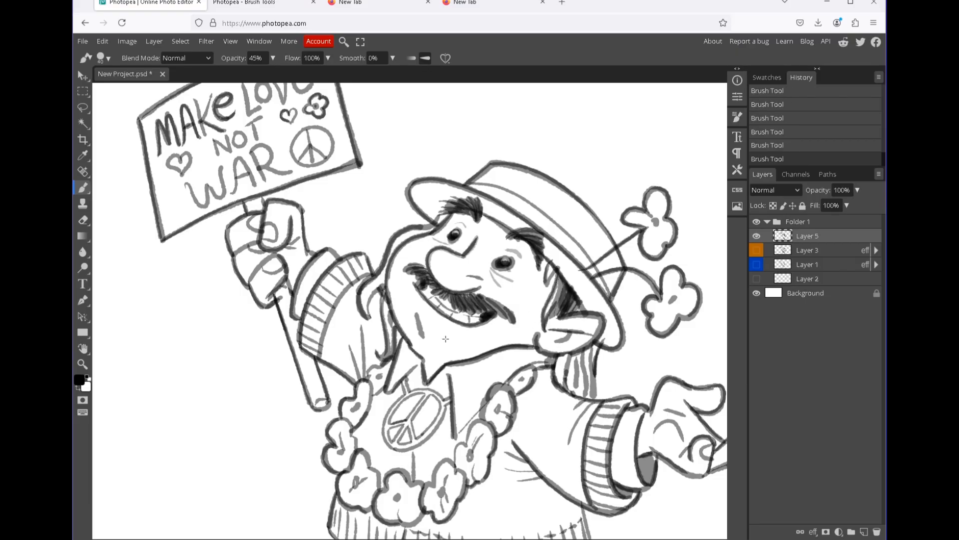
# Open the brush tip settings and activate the Brush tool over the chin.
pyautogui.press('z')
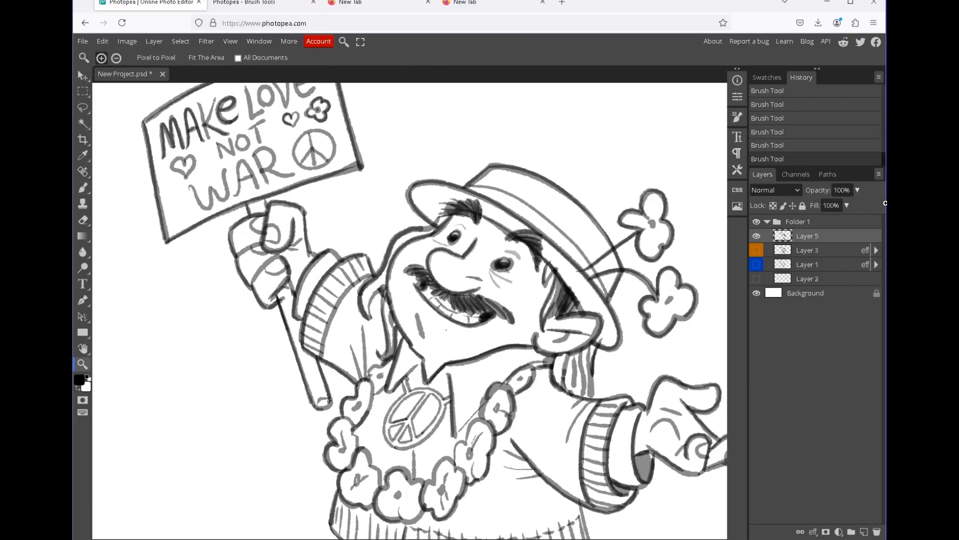
pyautogui.click(439, 344)
pyautogui.press('F5')
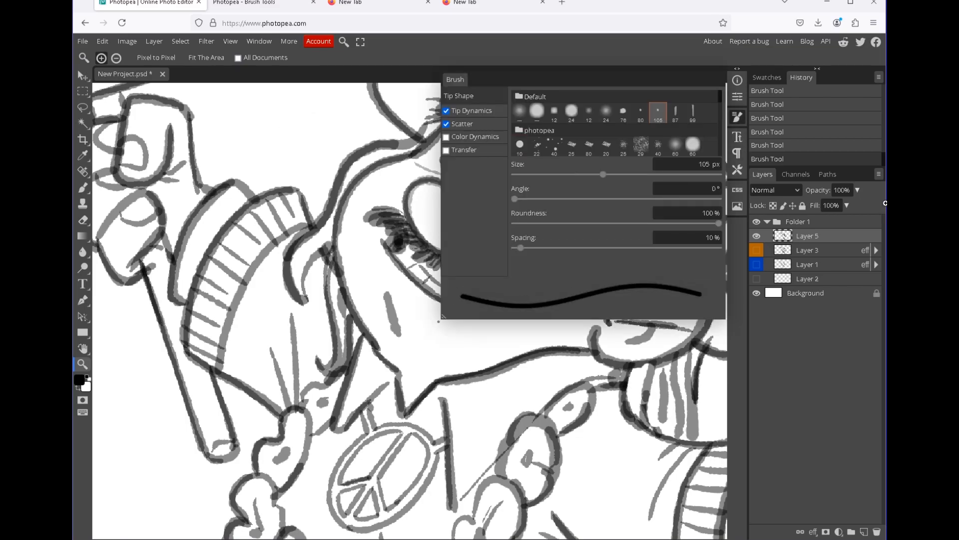
pyautogui.click(406, 341)
pyautogui.press('b')
pyautogui.click(470, 364)
pyautogui.hotkey('ctrl', 'z')
pyautogui.hotkey('ctrl', 'z')
pyautogui.hotkey('ctrl', 'z')
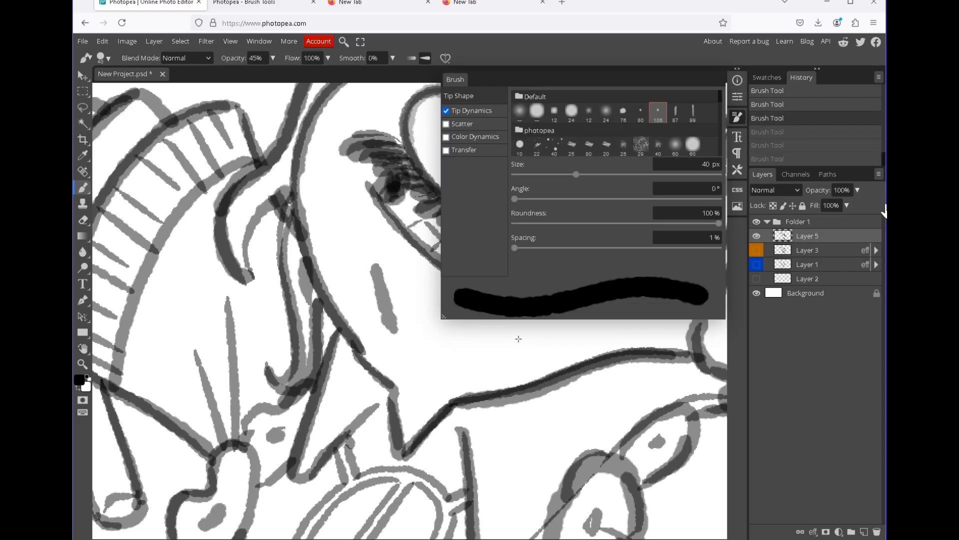
pyautogui.press(',')
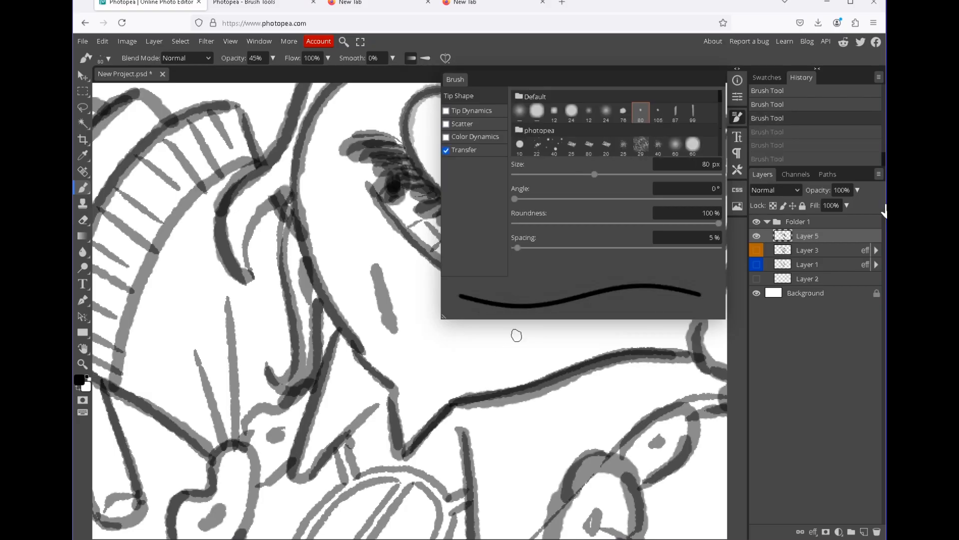
pyautogui.click(439, 354)
pyautogui.click(463, 347)
pyautogui.hotkey('ctrl', 'z')
pyautogui.hotkey('ctrl', 'z')
# Dot stubble over the chin and jaw with a small hard round brush of 5 px and close the brush settings.
pyautogui.click(473, 346)
pyautogui.click(453, 352)
pyautogui.press('[')
pyautogui.click(508, 350)
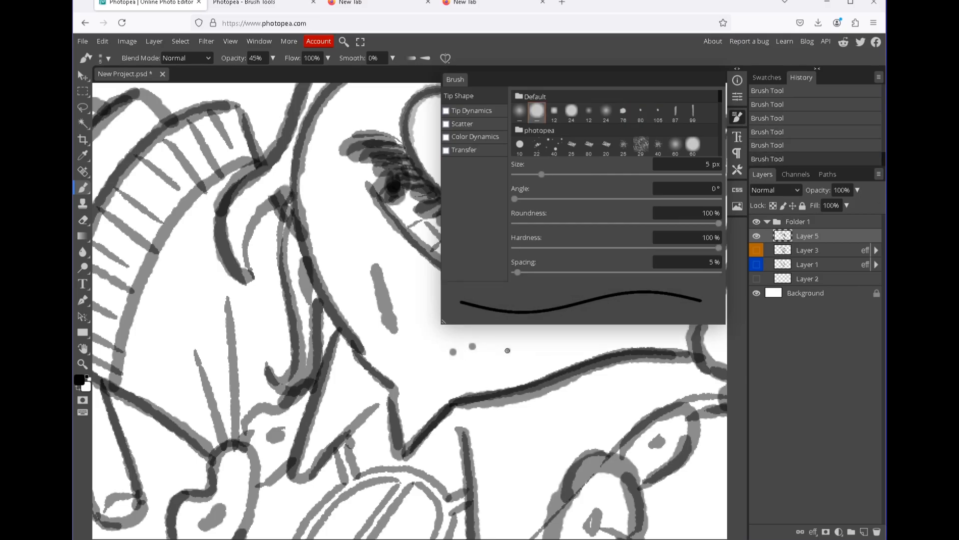
pyautogui.click(494, 364)
pyautogui.click(441, 370)
pyautogui.click(736, 117)
pyautogui.press('z')
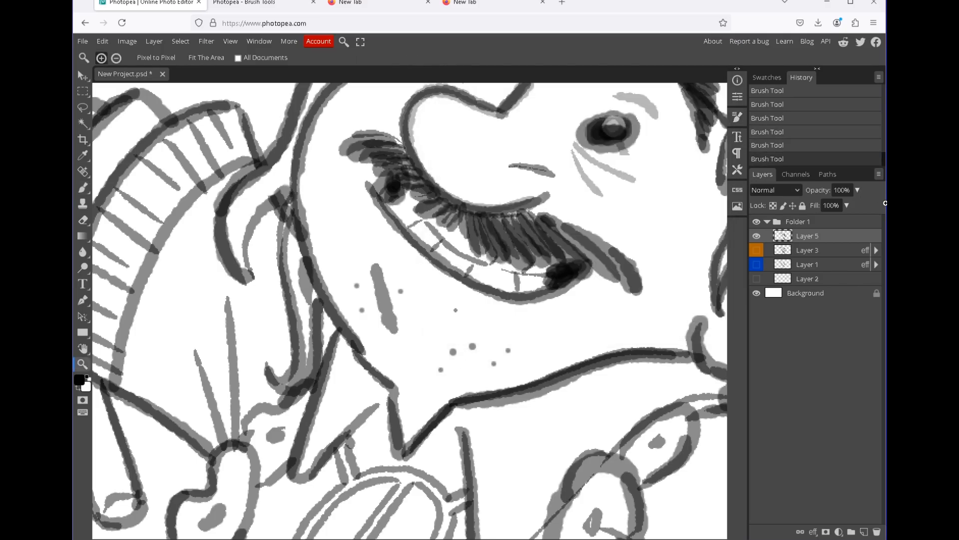
pyautogui.hotkey('ctrl', '0')
pyautogui.press('b')
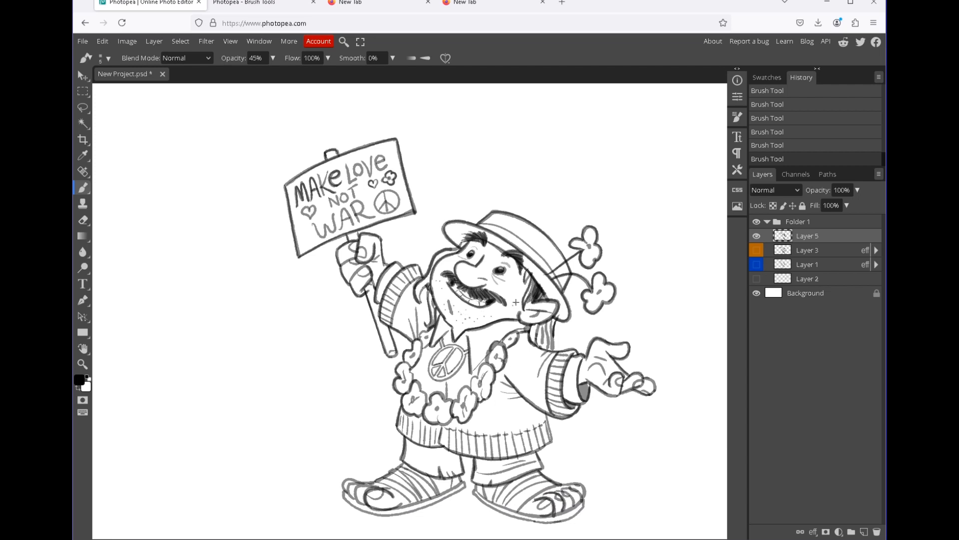
# Save the version with long hair and stubble as another PSD copy.
pyautogui.press('z')
pyautogui.hotkey('ctrl', '-')
pyautogui.hotkey('ctrl', '-')
pyautogui.hotkey('ctrl', '-')
pyautogui.moveTo(619, 344); pyautogui.dragTo(507, 298)
pyautogui.click(82, 41)
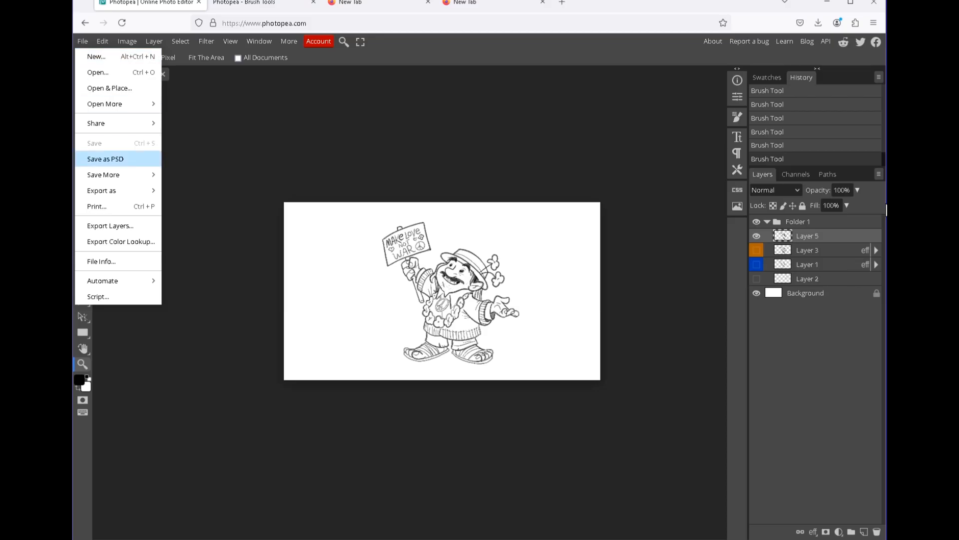
pyautogui.click(105, 159)
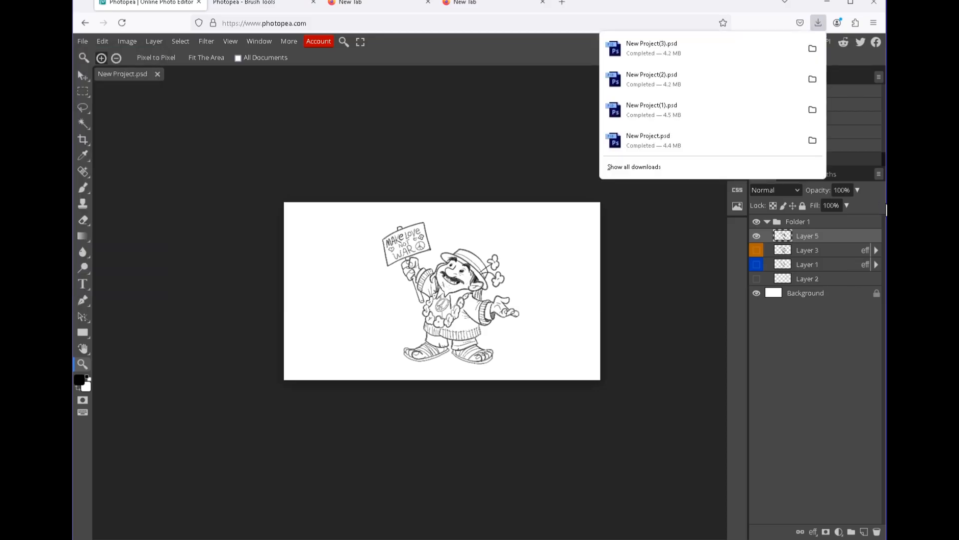
pyautogui.click(883, 203)
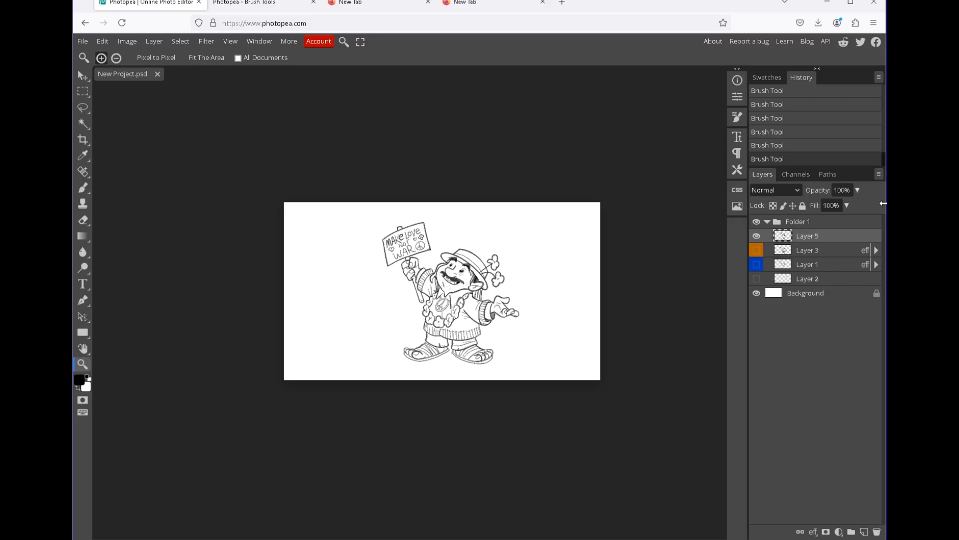
# Move the figure slightly left on the canvas and rename its layer LINE.
pyautogui.press('v')
pyautogui.moveTo(451, 293); pyautogui.dragTo(437, 291)
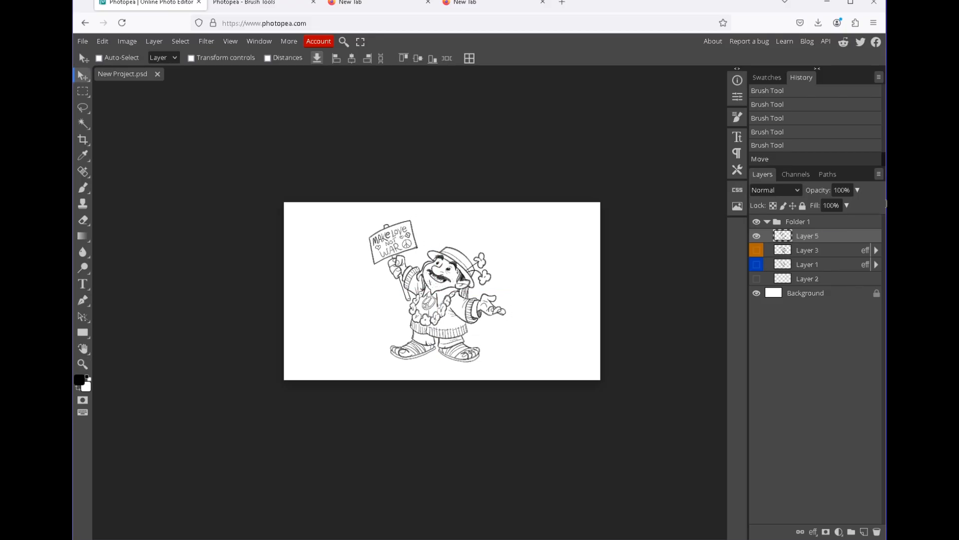
pyautogui.write('LIE')
pyautogui.press('Return')
pyautogui.doubleClick(801, 236)
pyautogui.write('LINE')
pyautogui.press('Return')
# Add an empty layer directly beneath the LINE layer.
pyautogui.click(756, 293)
pyautogui.click(756, 292)
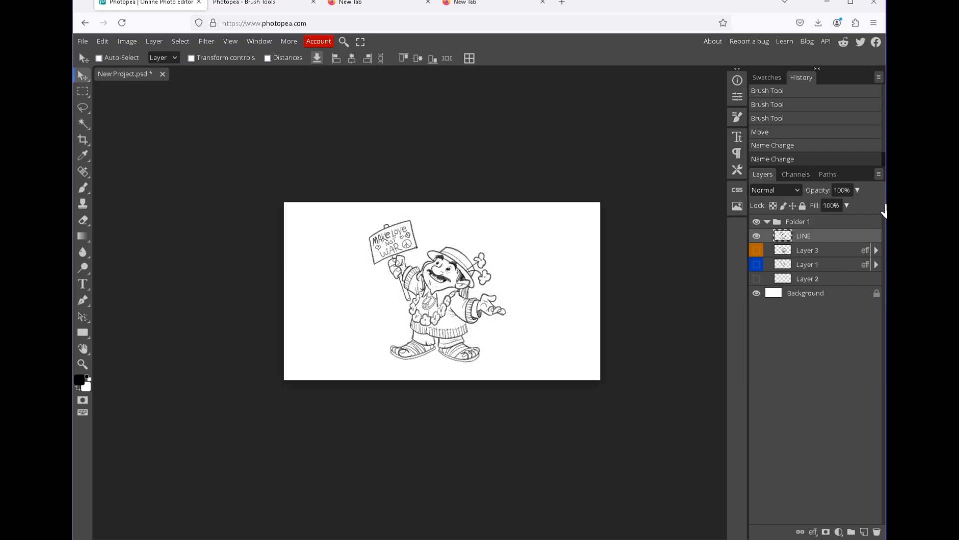
pyautogui.click(807, 250)
pyautogui.click(864, 531)
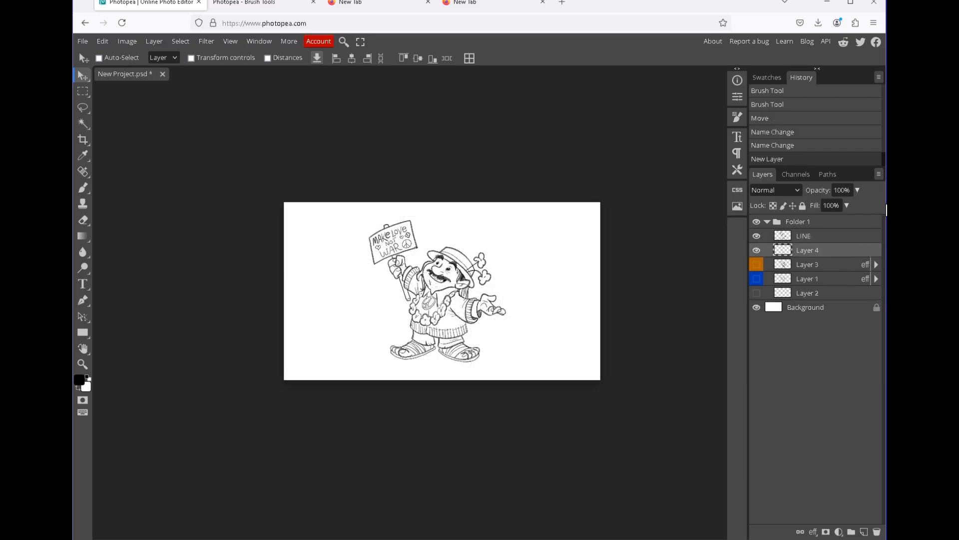
# Select the empty area around the figure on the LINE layer with the Magic Wand.
pyautogui.press('z')
pyautogui.moveTo(441, 288); pyautogui.dragTo(501, 289)
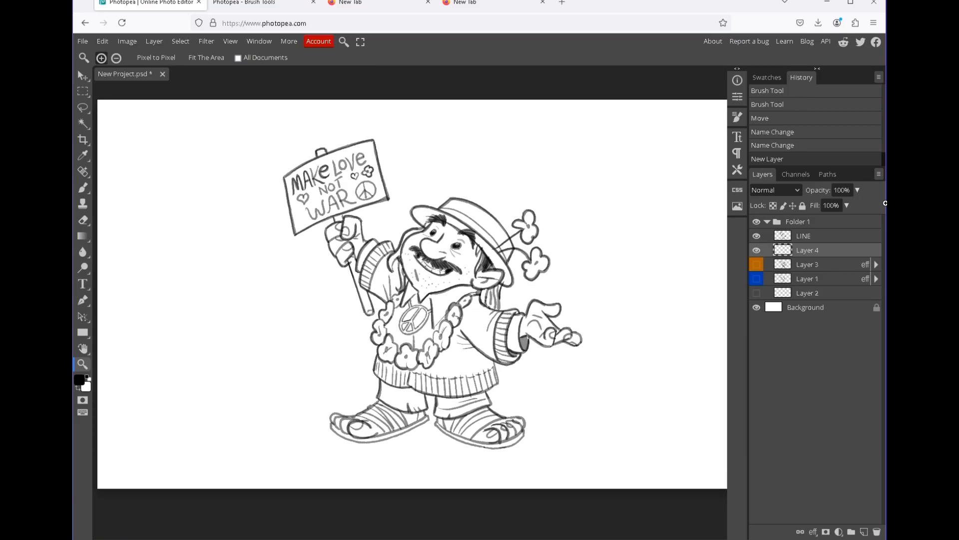
pyautogui.press('w')
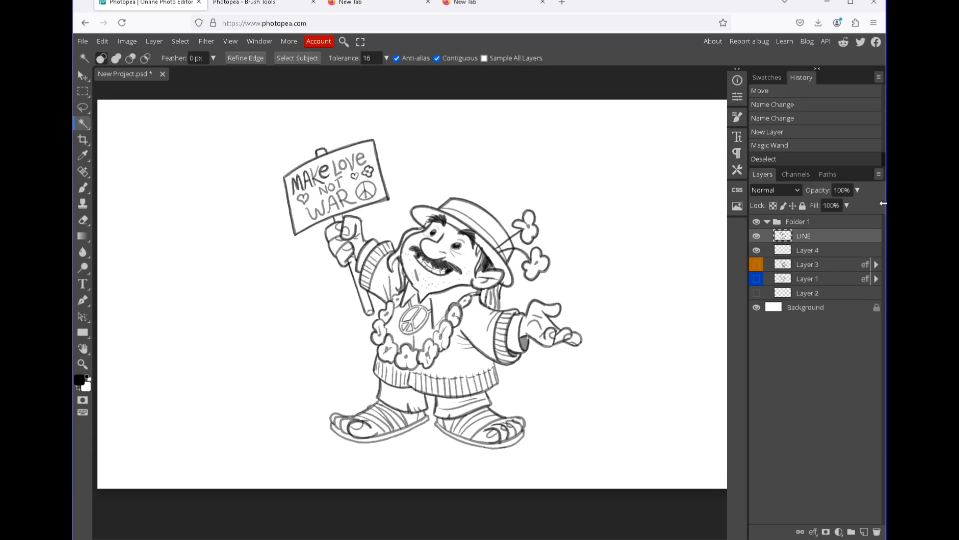
pyautogui.click(619, 216)
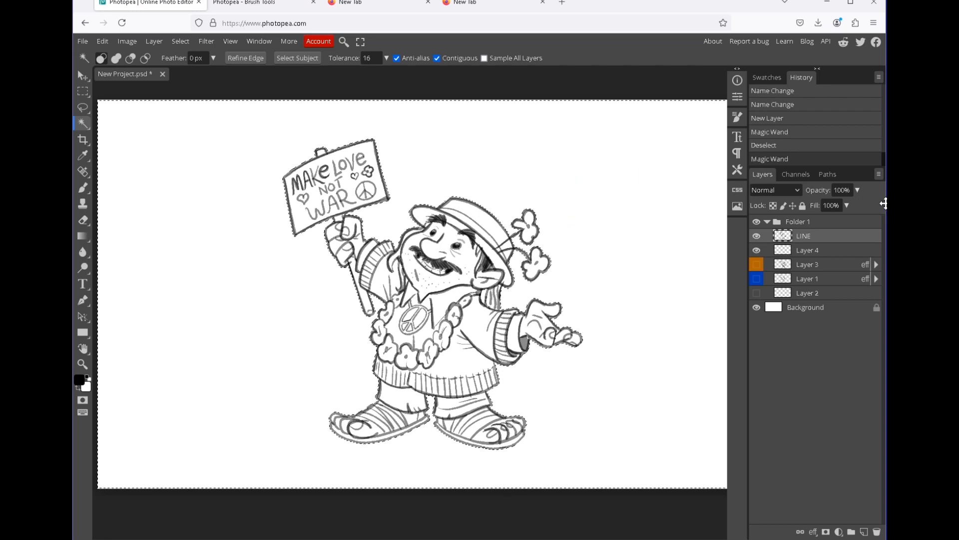
# Hide the white Background layer while keeping LINE and the new layer visible.
pyautogui.press('ctrl+')
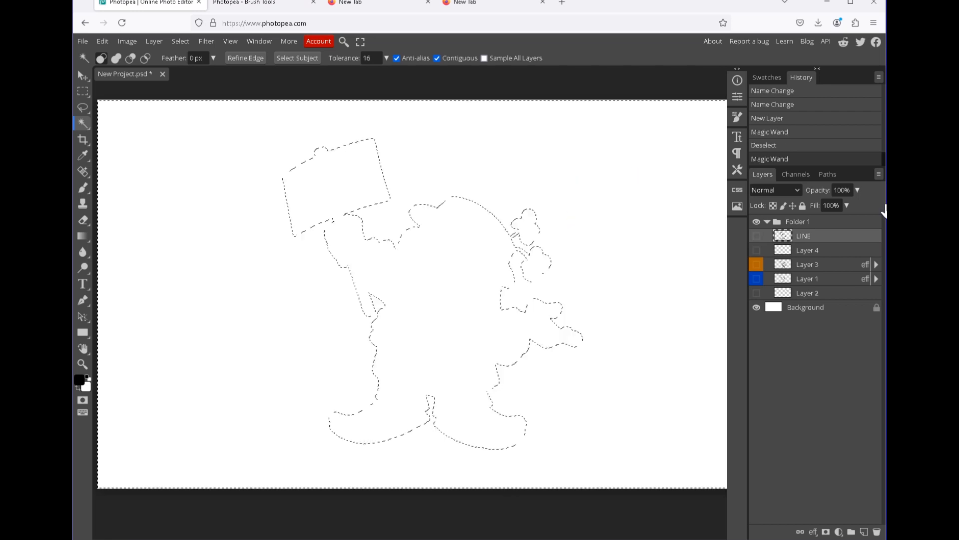
pyautogui.press('ctrl+')
pyautogui.press('ctrl+')
pyautogui.press('ctrl+')
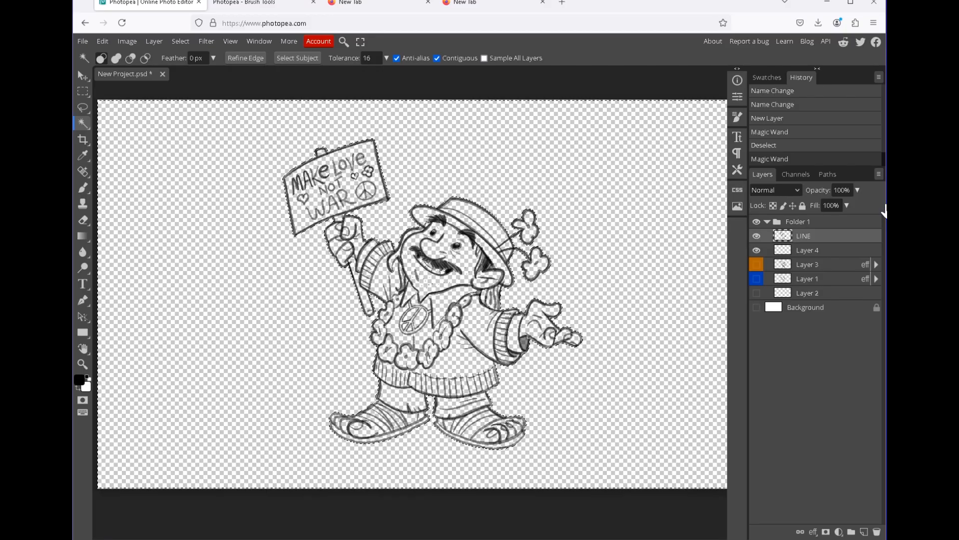
# Rename the empty layer beneath the line art WHITE.
pyautogui.click(807, 250)
pyautogui.doubleClick(808, 250)
pyautogui.write('WHITE')
pyautogui.press('Return')
# Open the Modify options for the selection around the figure.
pyautogui.press('z')
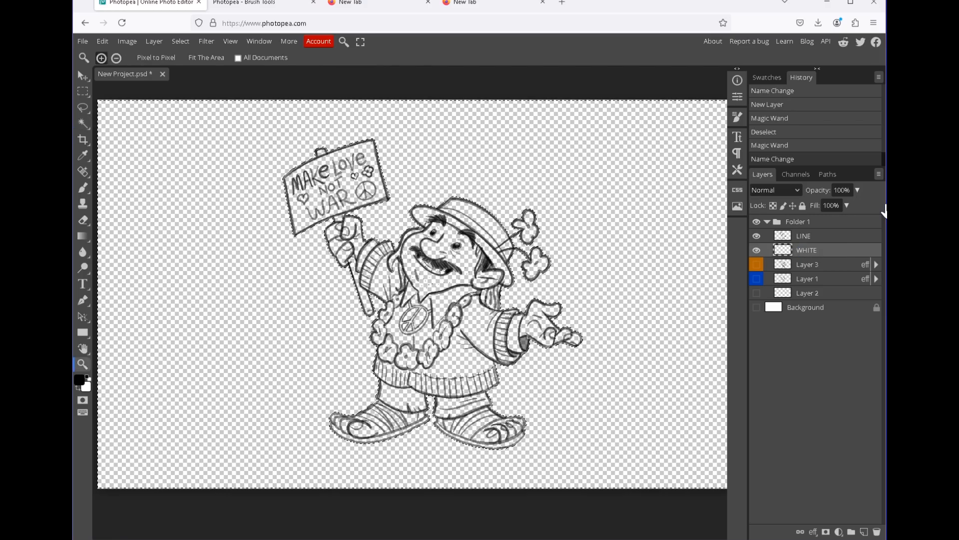
pyautogui.hotkey('ctrl', '+')
pyautogui.hotkey('ctrl', '+')
pyautogui.hotkey('ctrl', '+')
pyautogui.moveTo(475, 322)
pyautogui.mouseDown()
pyautogui.moveTo(530, 322)
pyautogui.moveTo(356, 322)
pyautogui.moveTo(395, 306)
pyautogui.moveTo(512, 305)
pyautogui.mouseUp()
pyautogui.click(180, 41)
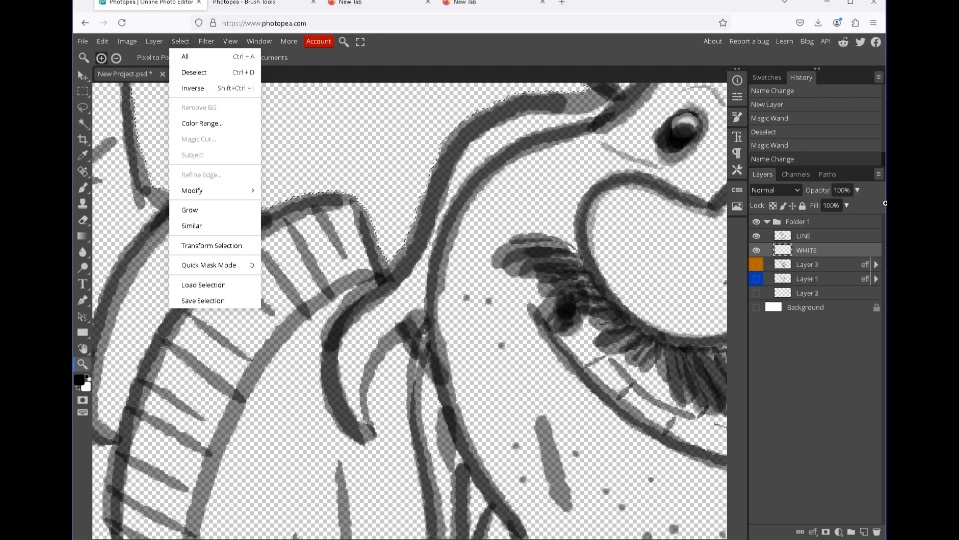
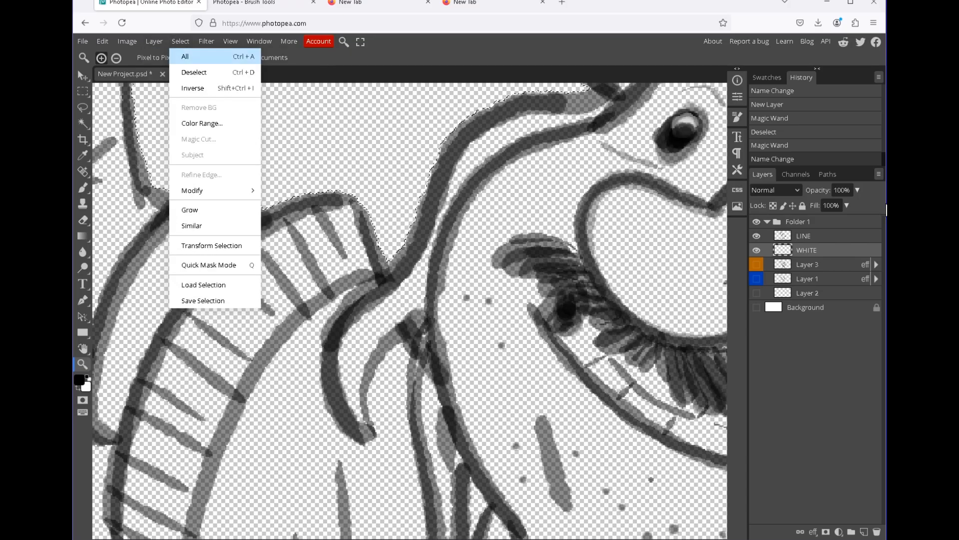
pyautogui.moveTo(210, 191)
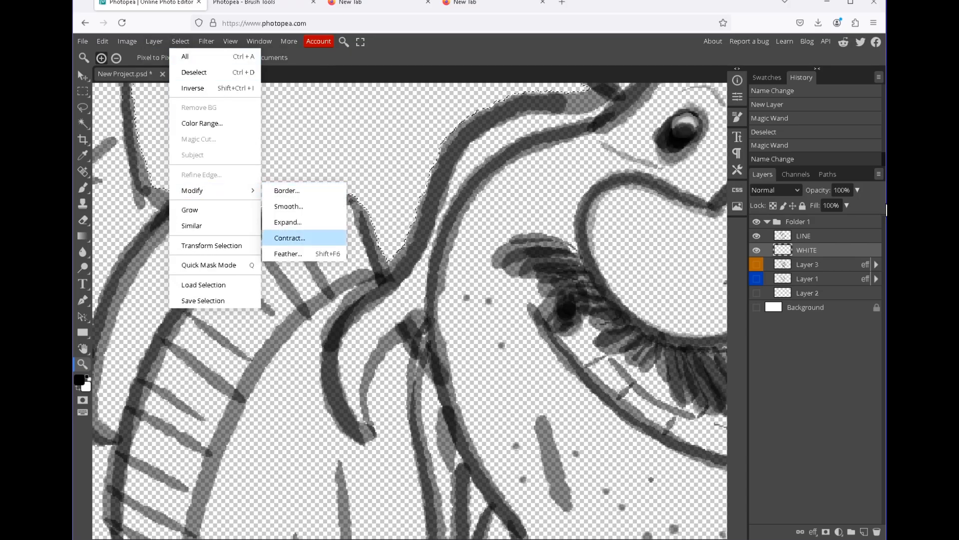
# Try contracting the selection by 5 px and undo it.
pyautogui.click(290, 238)
pyautogui.write('5')
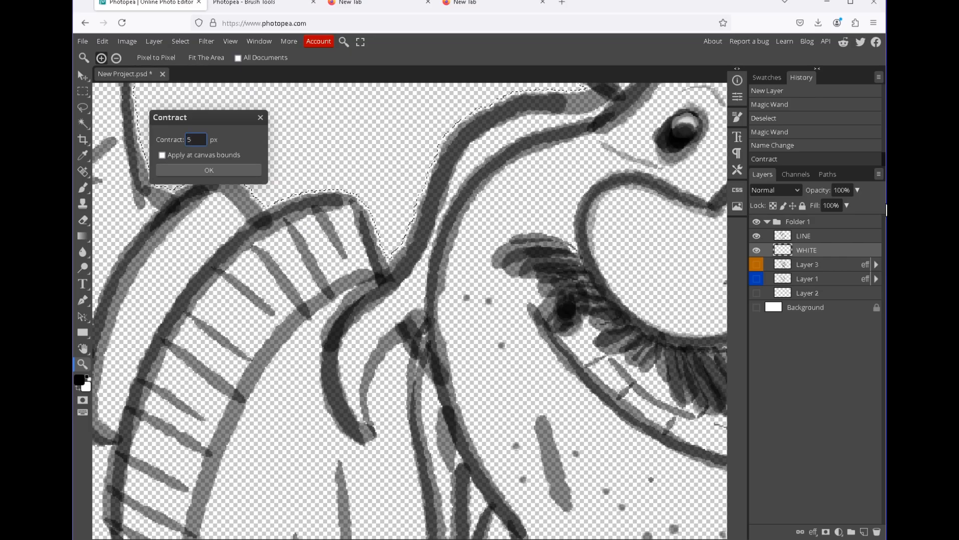
pyautogui.click(209, 170)
pyautogui.hotkey('ctrl', 'z')
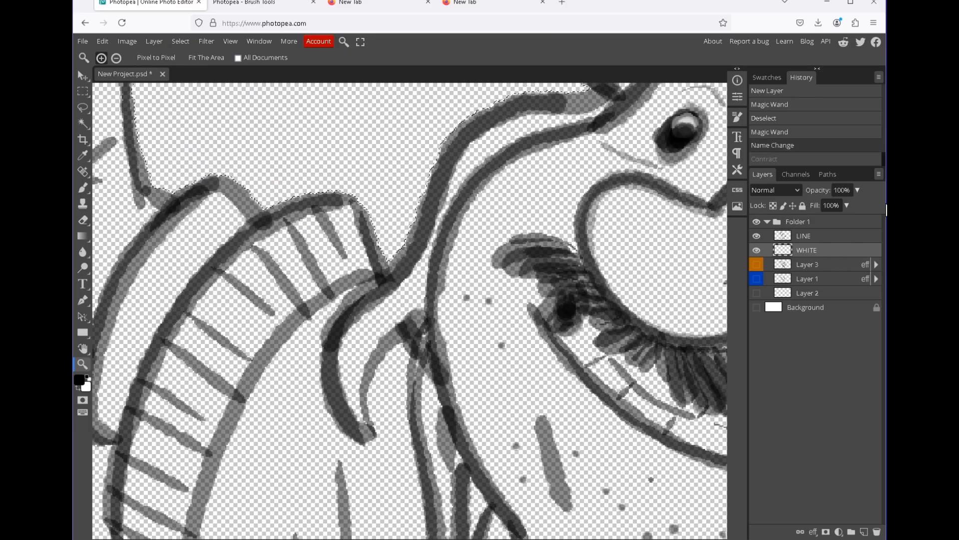
# Invert the selection so that it covers the character instead of the surrounding empty area.
pyautogui.click(181, 41)
pyautogui.click(193, 88)
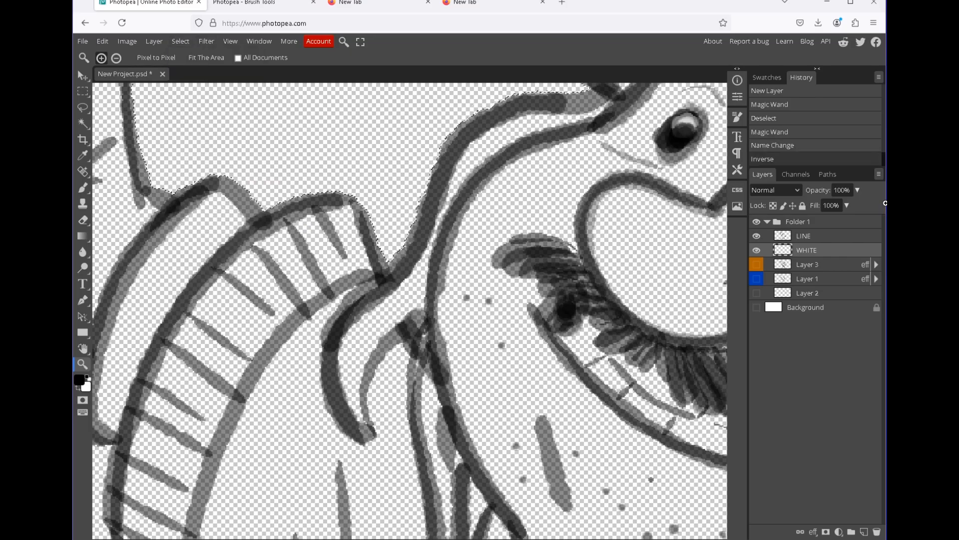
# Try contracting the inverted selection by 6 px and undo it.
pyautogui.click(180, 41)
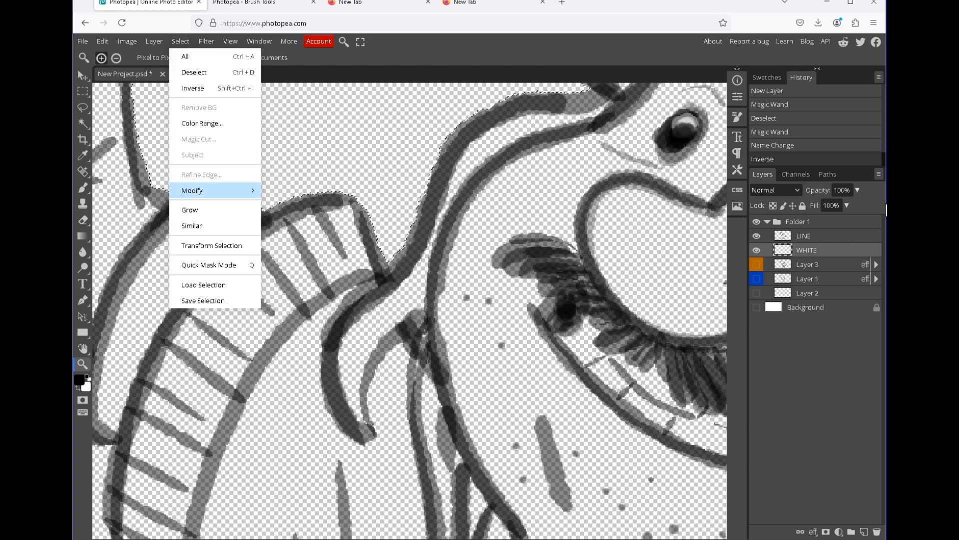
pyautogui.moveTo(220, 190)
pyautogui.click(289, 237)
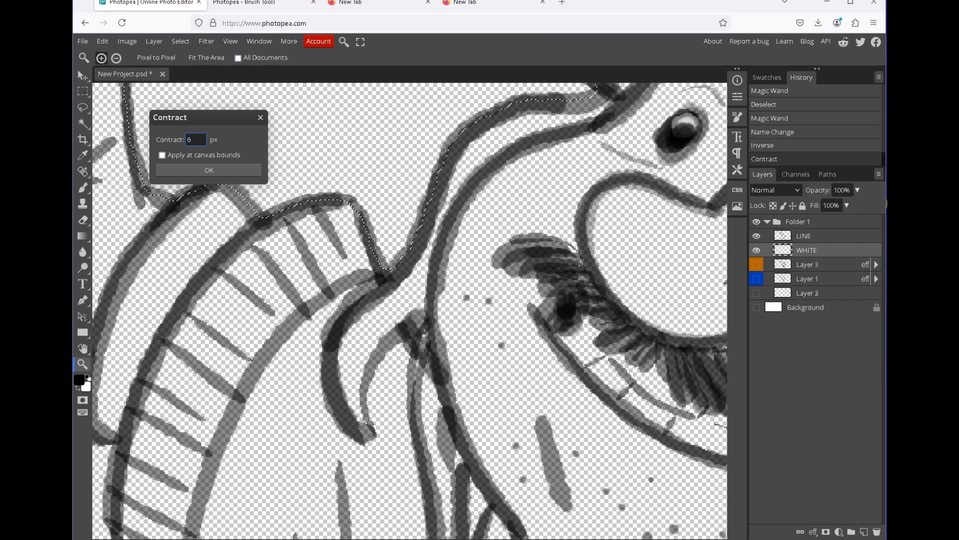
pyautogui.press('Return')
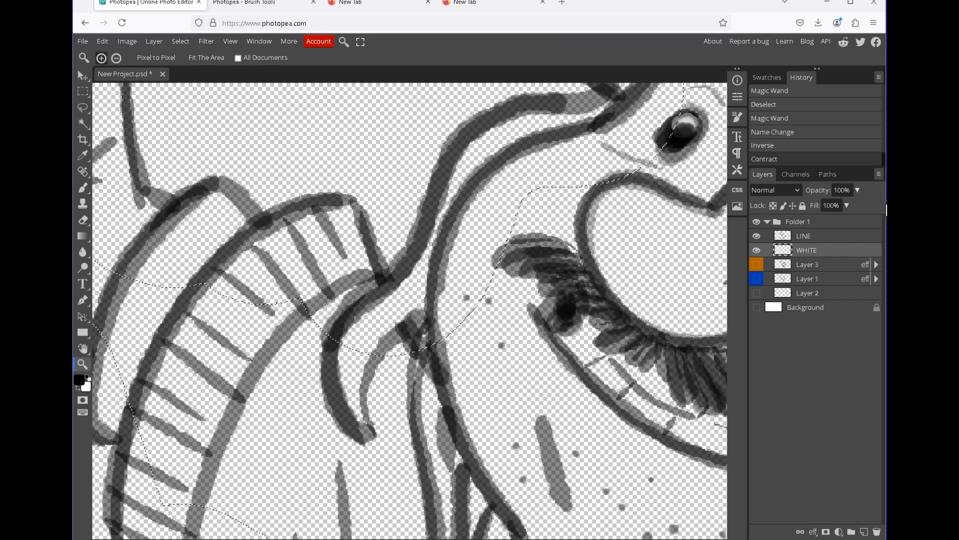
pyautogui.hotkey('ctrl', 'z')
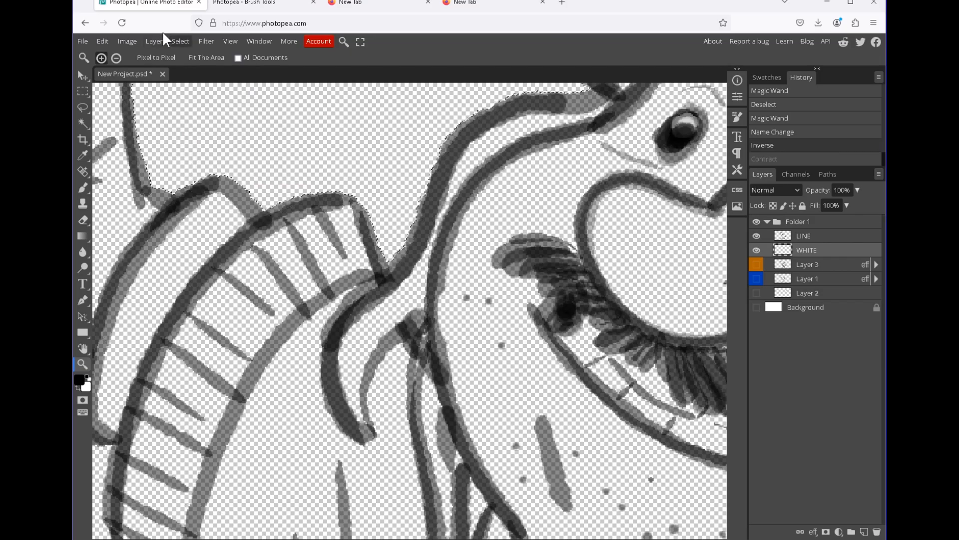
# Contract the character selection by 7 px so that its edge runs inside the outline.
pyautogui.click(179, 41)
pyautogui.moveTo(215, 191)
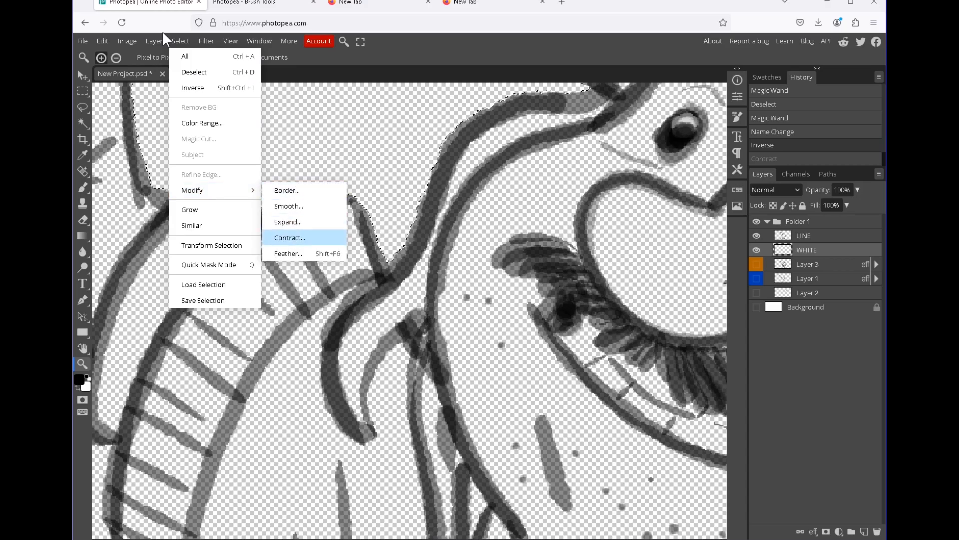
pyautogui.click(289, 238)
pyautogui.write('7')
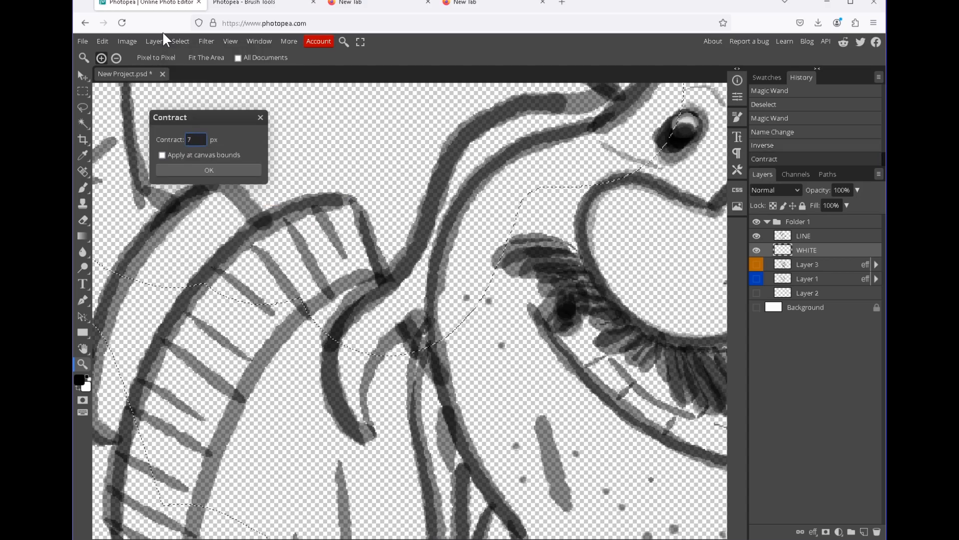
pyautogui.press('Return')
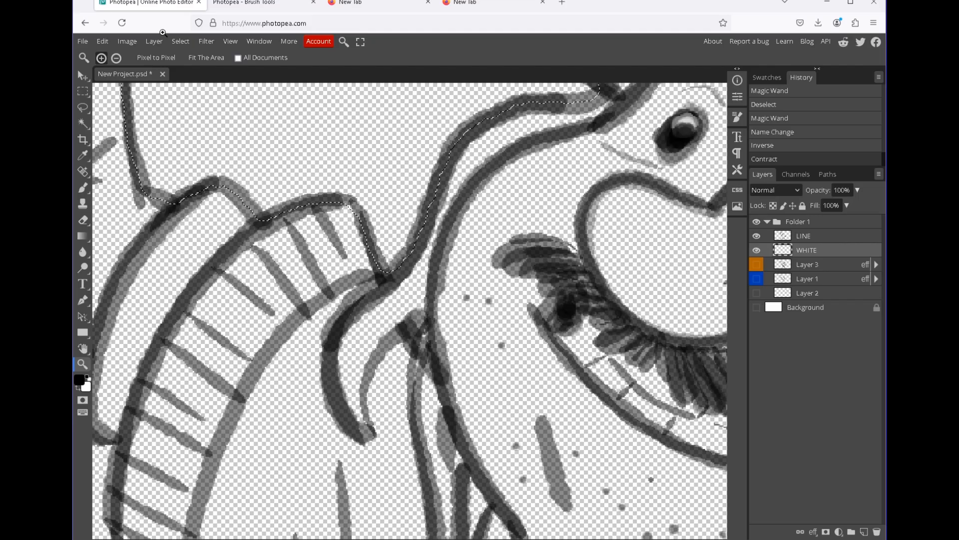
# Fill the selected character with white on the WHITE layer using the Paint Bucket, and clear the selection.
pyautogui.scroll(-6, 609, 209)
pyautogui.moveTo(609, 209); pyautogui.dragTo(502, 183)
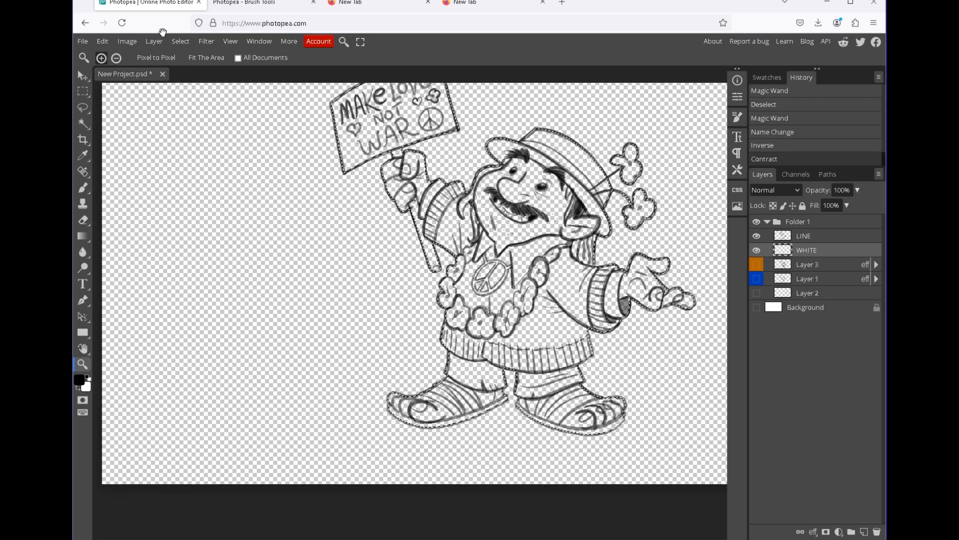
pyautogui.press('x')
pyautogui.press('s')
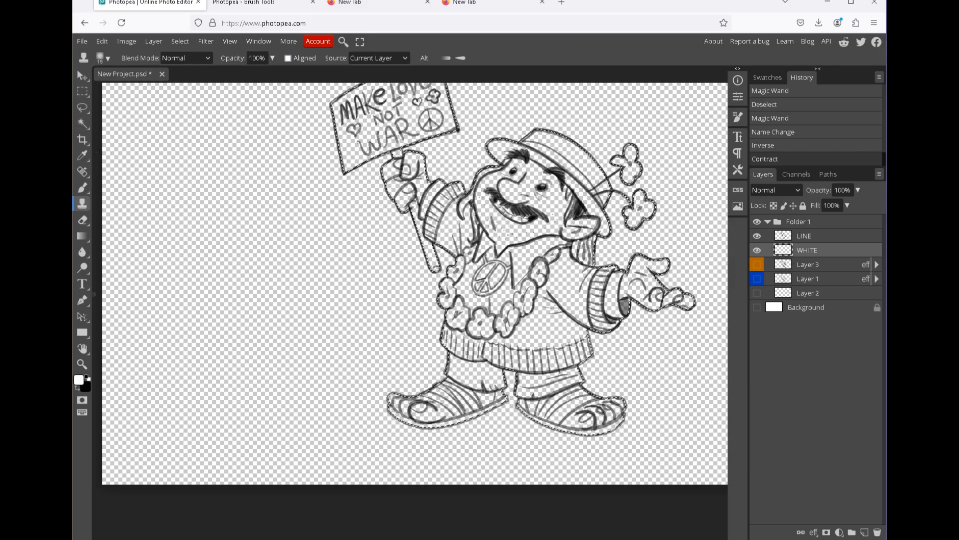
pyautogui.click(83, 236)
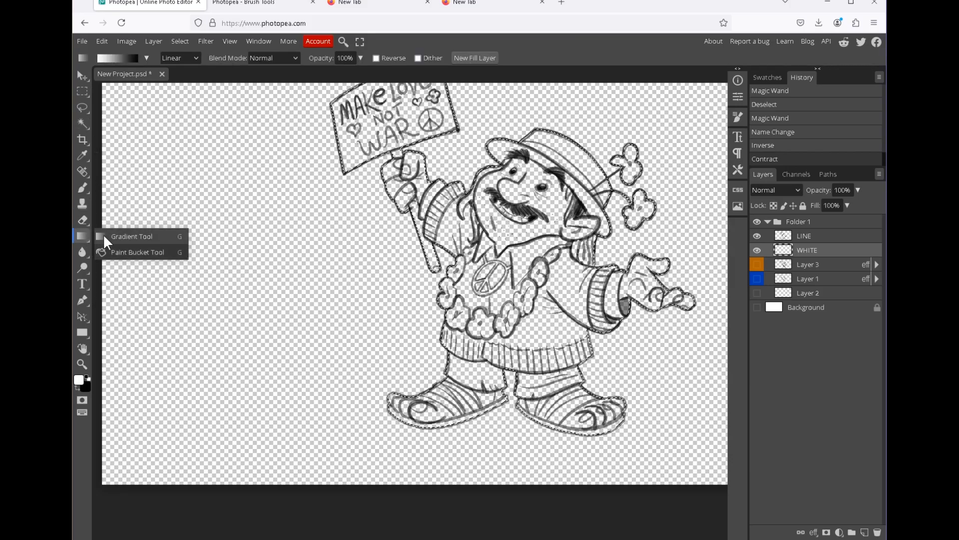
pyautogui.click(107, 251)
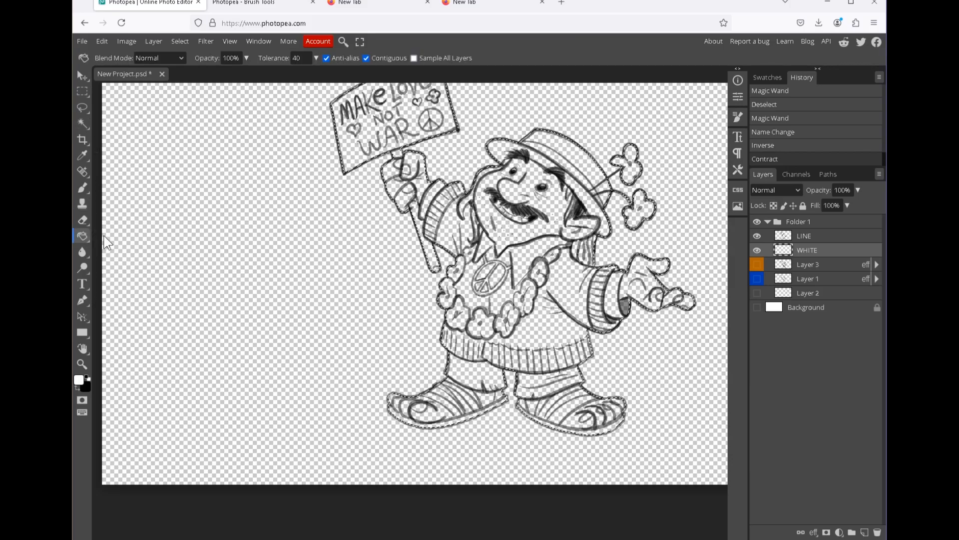
pyautogui.click(104, 237)
pyautogui.hotkey('ctrl', 'd')
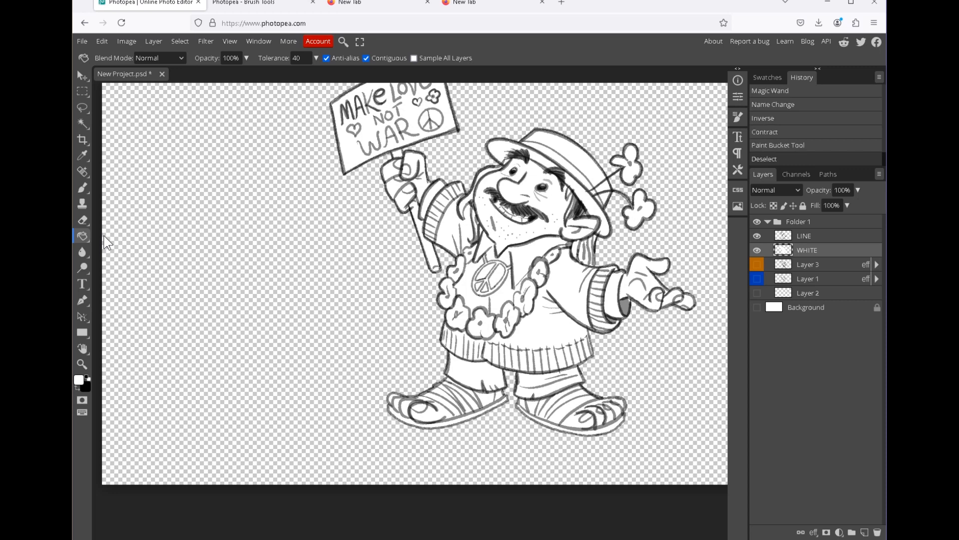
# Make the Background layer visible and select it.
pyautogui.press('z')
pyautogui.hotkey('ctrl', '-')
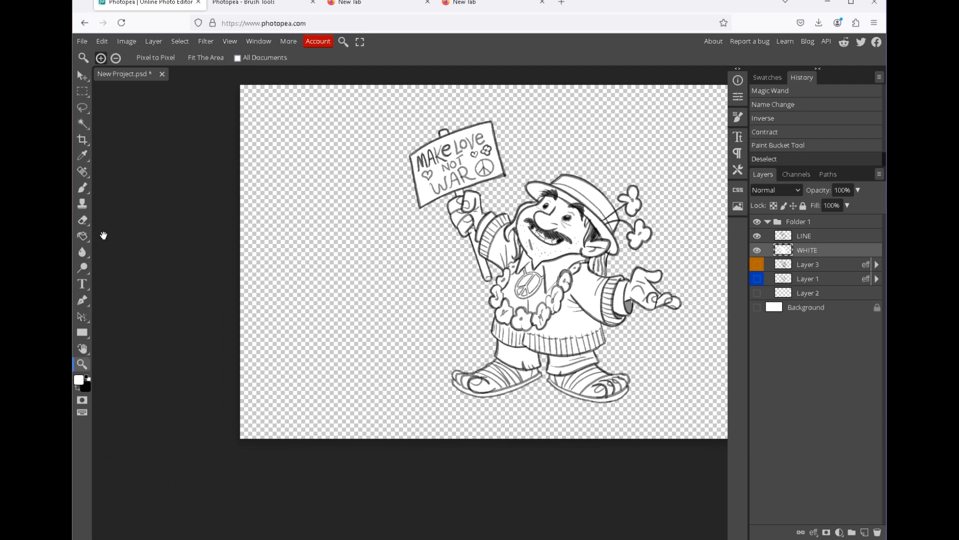
pyautogui.moveTo(484, 261); pyautogui.dragTo(398, 272)
pyautogui.click(757, 307)
pyautogui.click(819, 307)
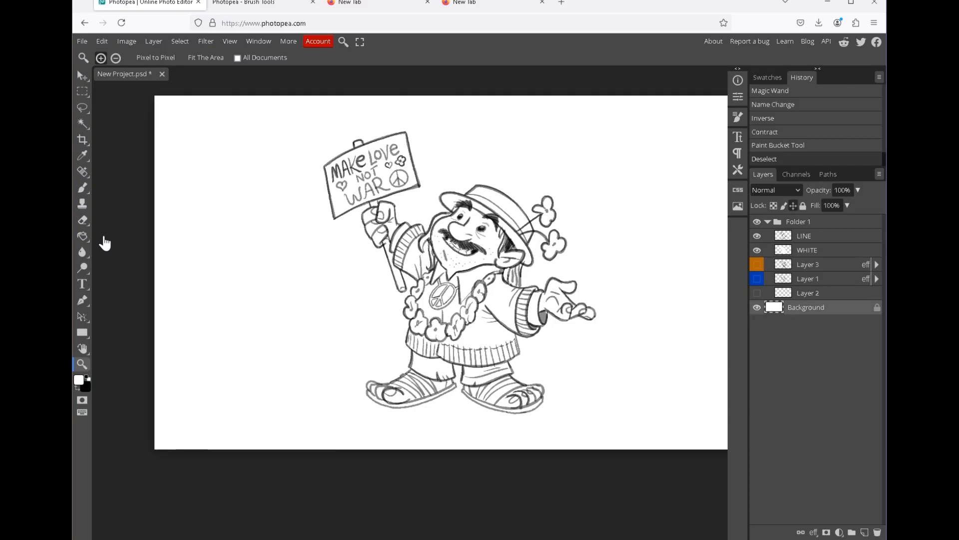
# Apply a Color Overlay to the Background layer in medium grey #757575.
pyautogui.rightClick(797, 307)
pyautogui.click(747, 264)
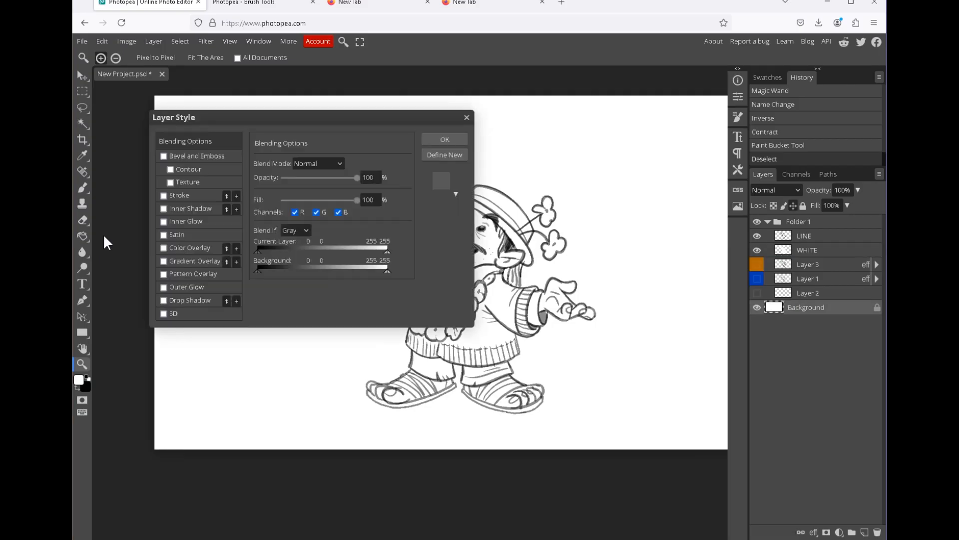
pyautogui.click(163, 248)
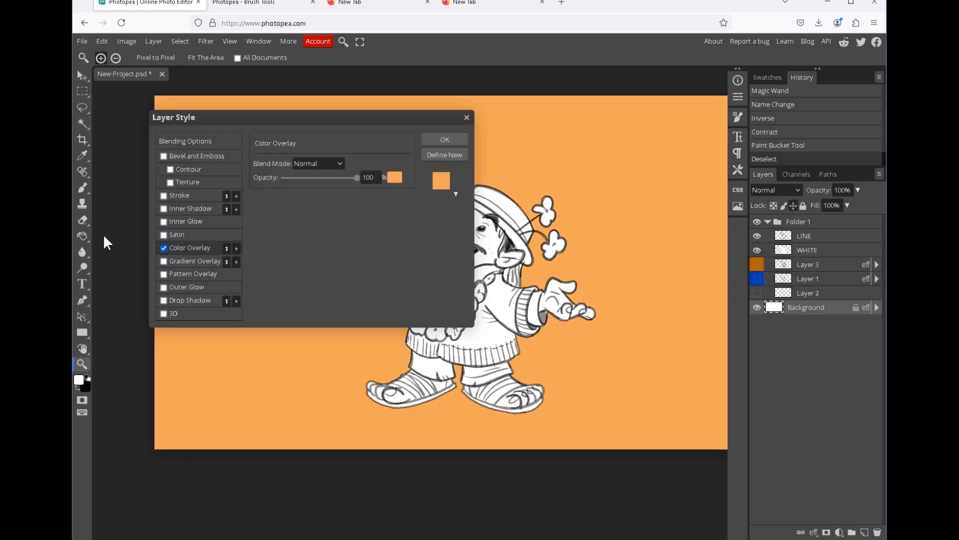
pyautogui.moveTo(200, 117); pyautogui.dragTo(542, 300)
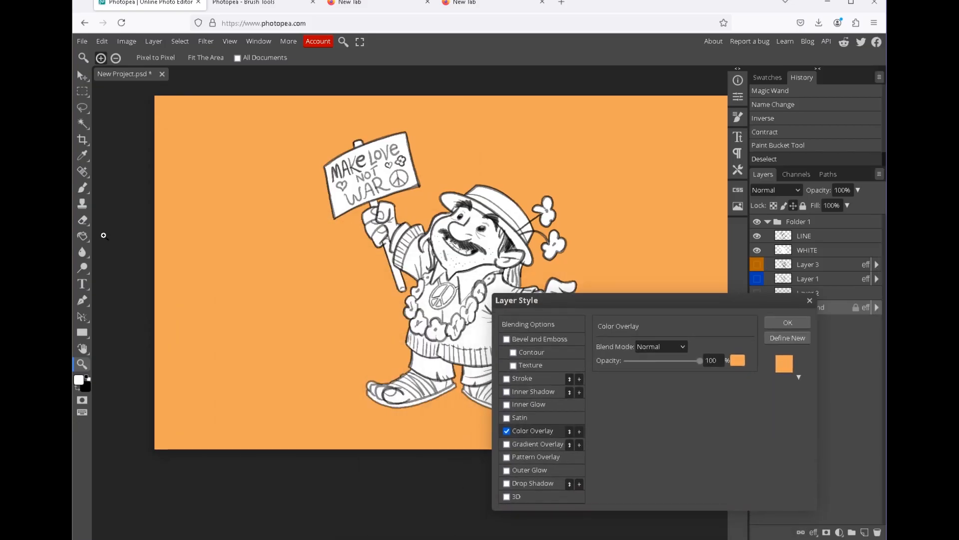
pyautogui.click(738, 359)
pyautogui.moveTo(310, 215); pyautogui.dragTo(232, 288)
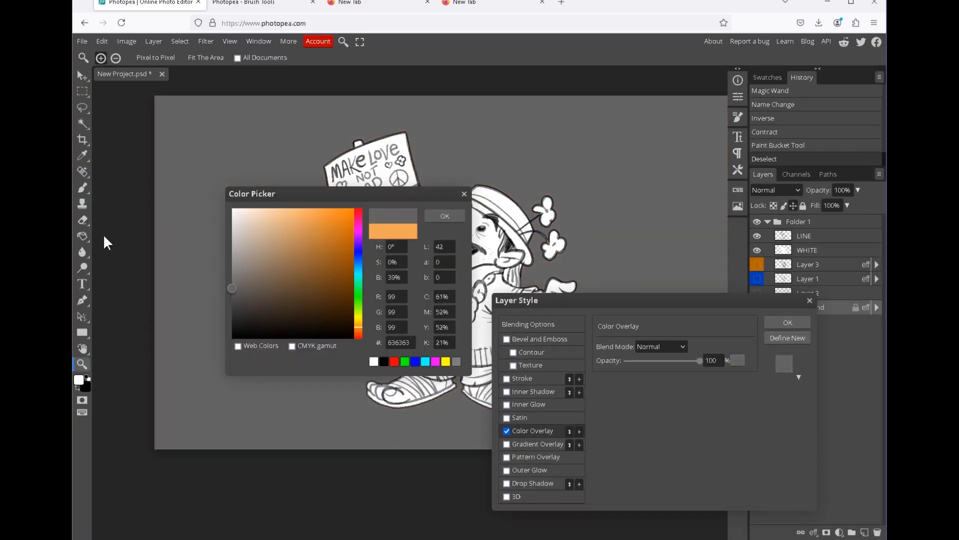
pyautogui.click(444, 216)
pyautogui.click(788, 322)
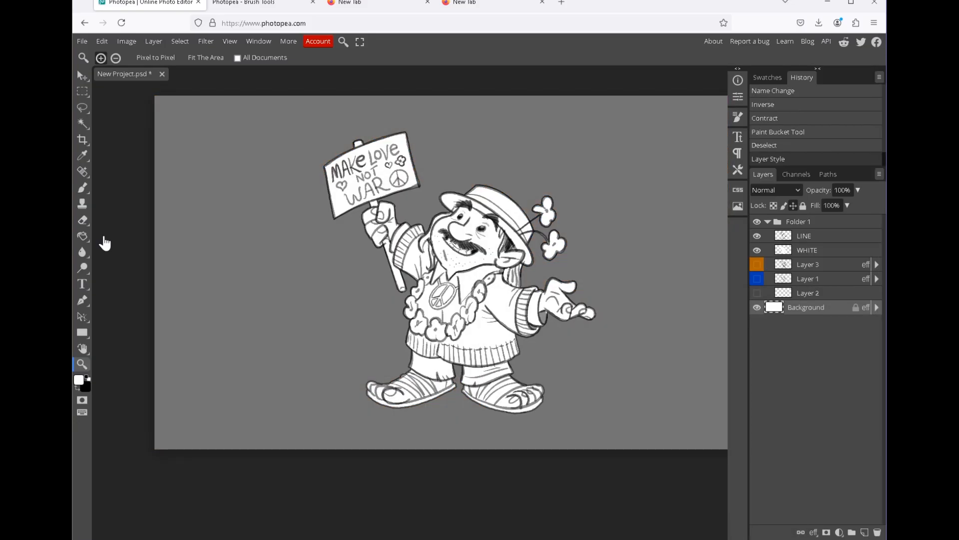
# Delete the three hidden layers Layer 3, Layer 1 and Layer 2.
pyautogui.click(807, 264)
pyautogui.keyDown('shift'); pyautogui.click(807, 293); pyautogui.keyUp('shift')
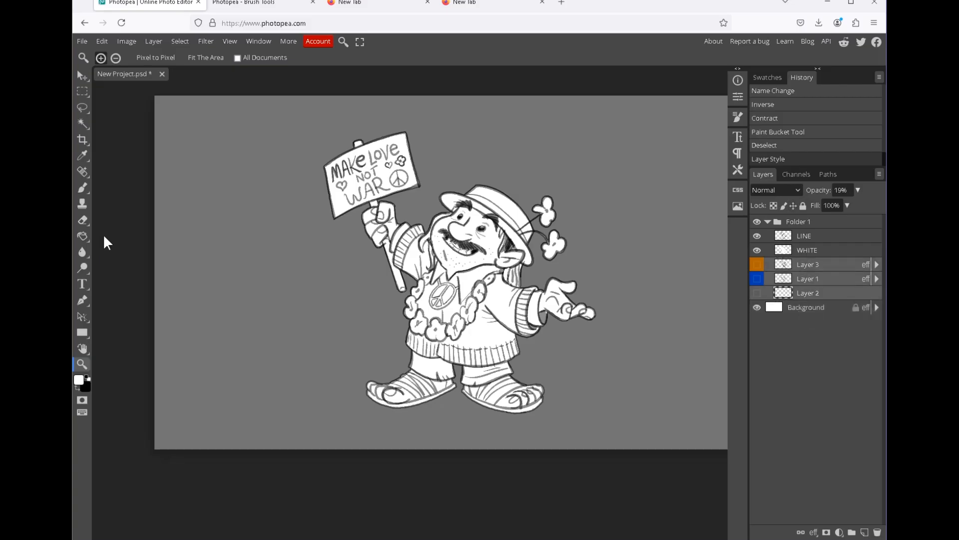
pyautogui.press('Delete')
pyautogui.hotkey('ctrl', '+')
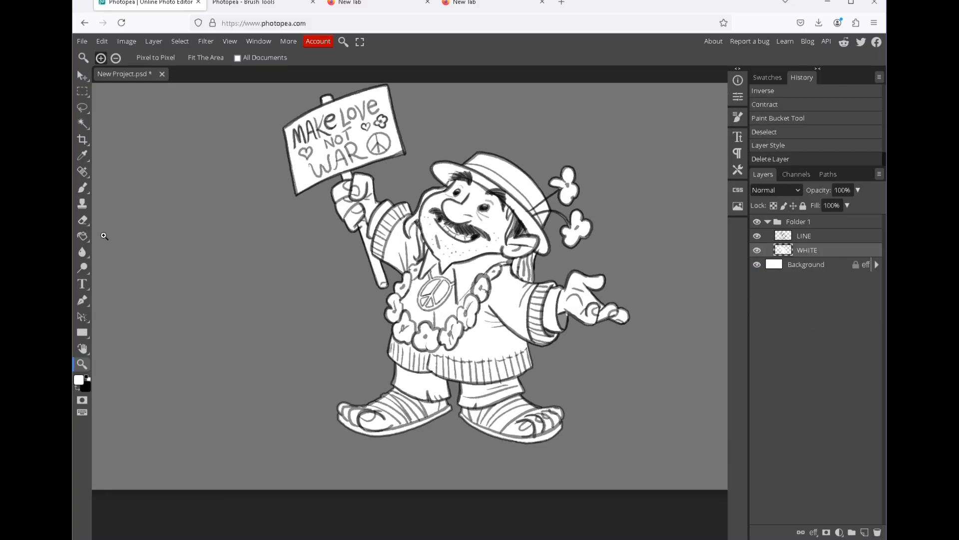
pyautogui.hotkey('ctrl', '-')
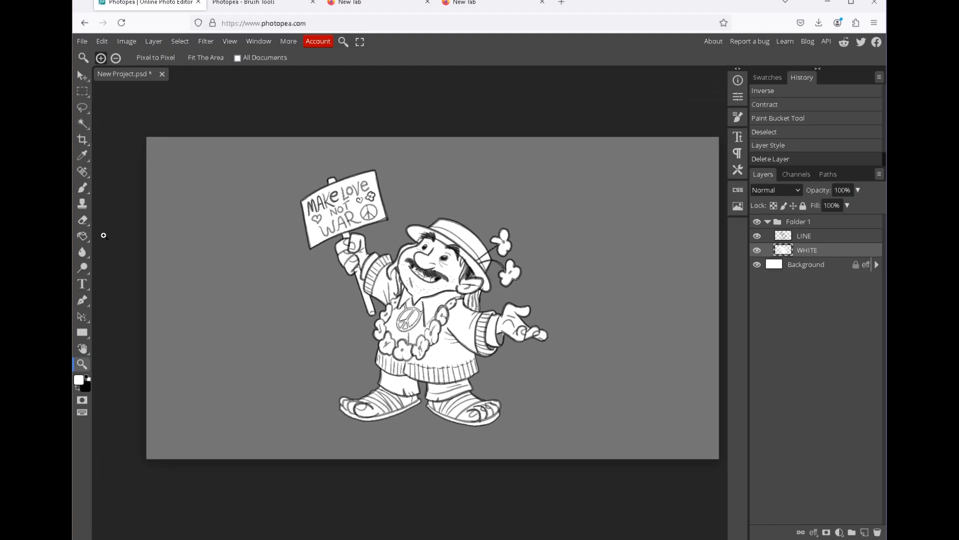
pyautogui.press('alt')
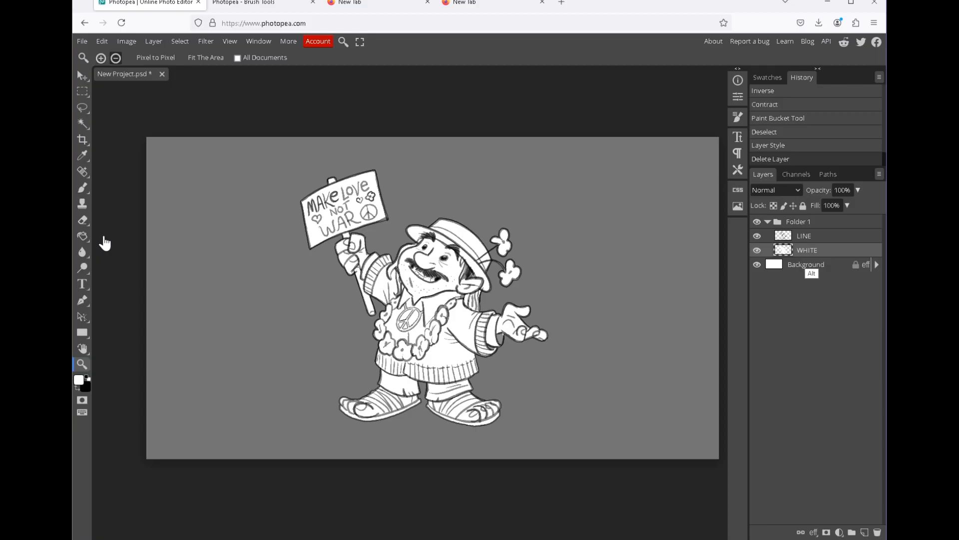
pyautogui.press('alt')
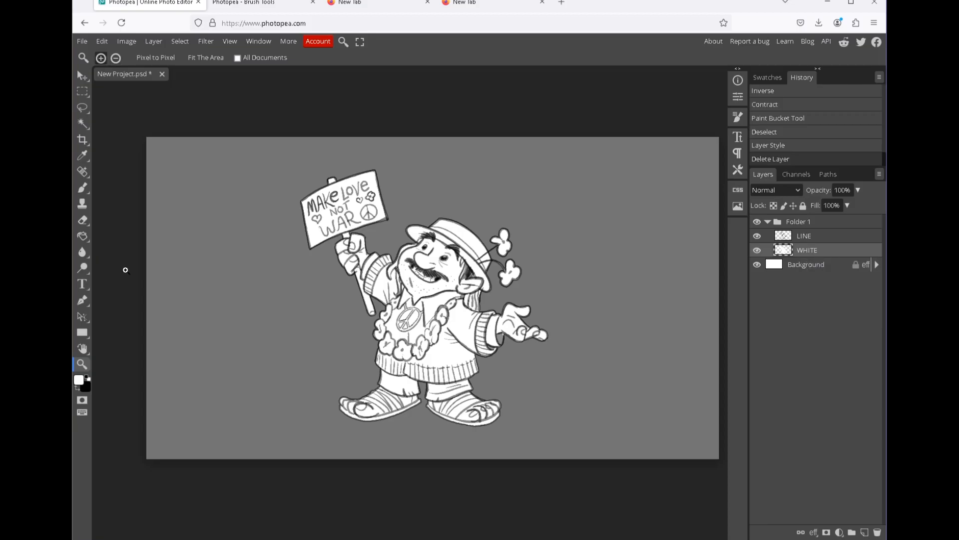
# Duplicate the WHITE layer under the name "skin" and clip the copy to the WHITE layer.
pyautogui.rightClick(793, 249)
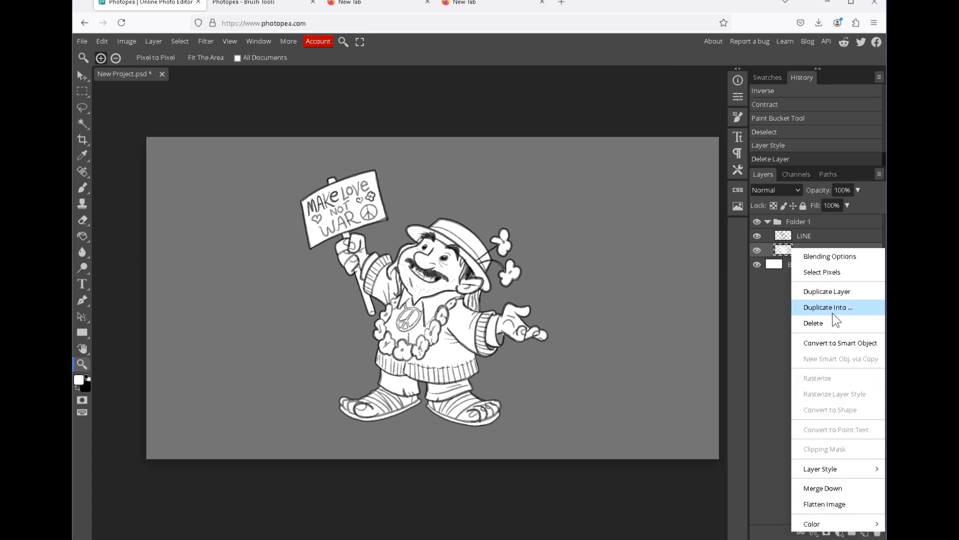
pyautogui.click(828, 292)
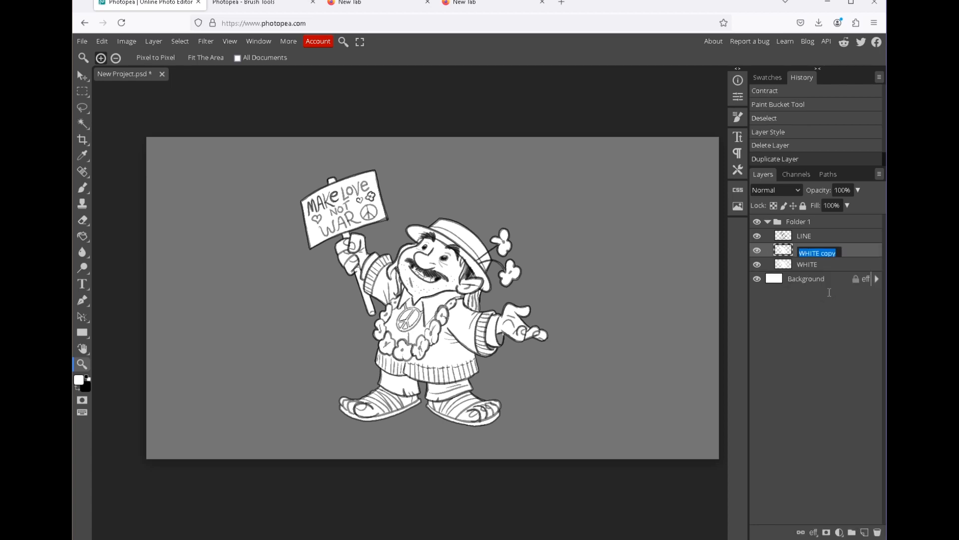
pyautogui.write('skin')
pyautogui.press('Return')
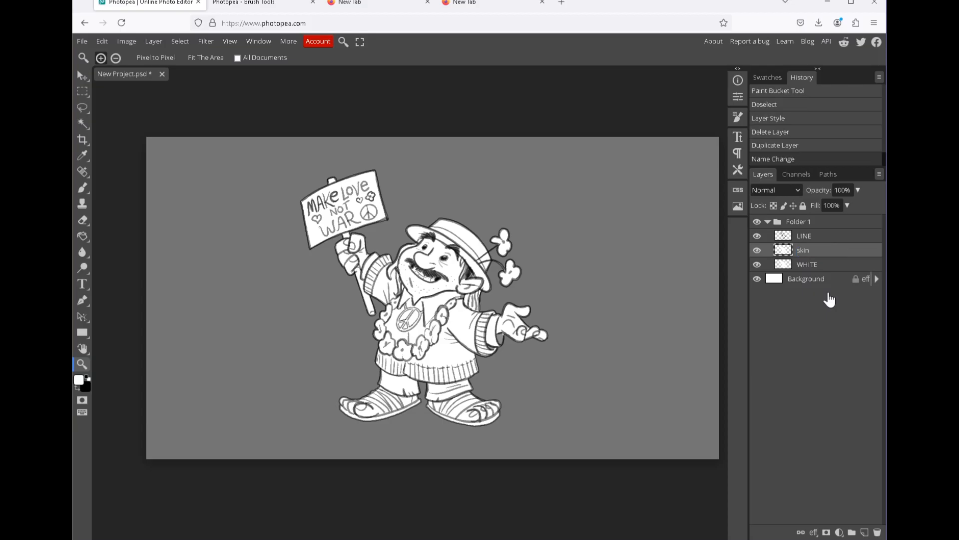
pyautogui.hotkey('ctrl', 'alt', 'g')
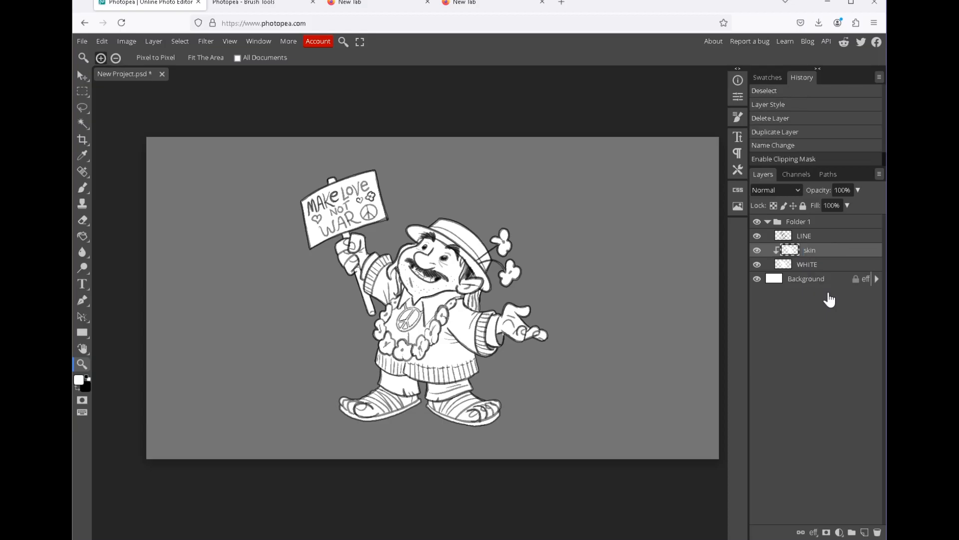
pyautogui.hotkey('alt', '[')
# Apply a Color Overlay in a light pink skin tone to the skin layer.
pyautogui.rightClick(829, 250)
pyautogui.click(829, 256)
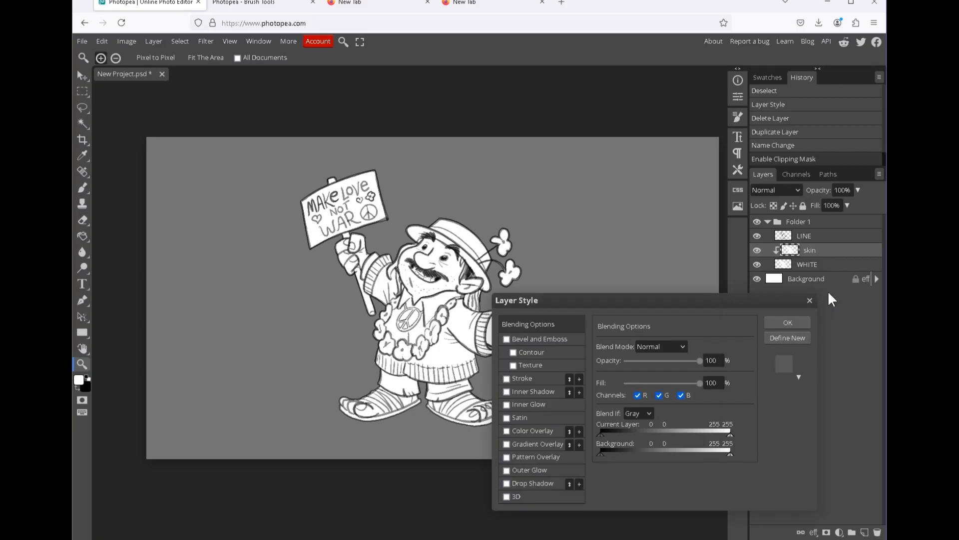
pyautogui.click(506, 430)
pyautogui.click(784, 364)
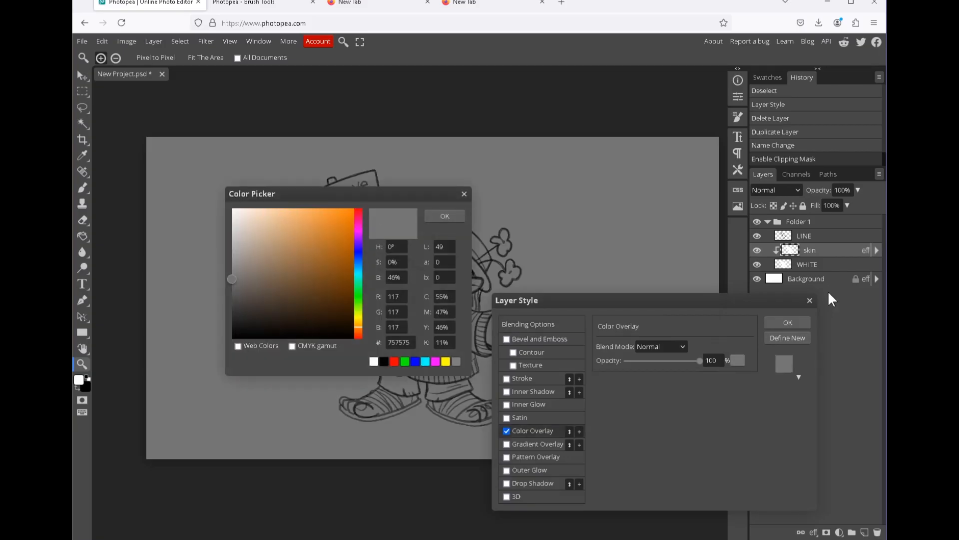
pyautogui.moveTo(344, 193); pyautogui.dragTo(690, 196)
pyautogui.click(577, 220)
pyautogui.click(703, 337)
pyautogui.click(598, 213)
pyautogui.click(789, 219)
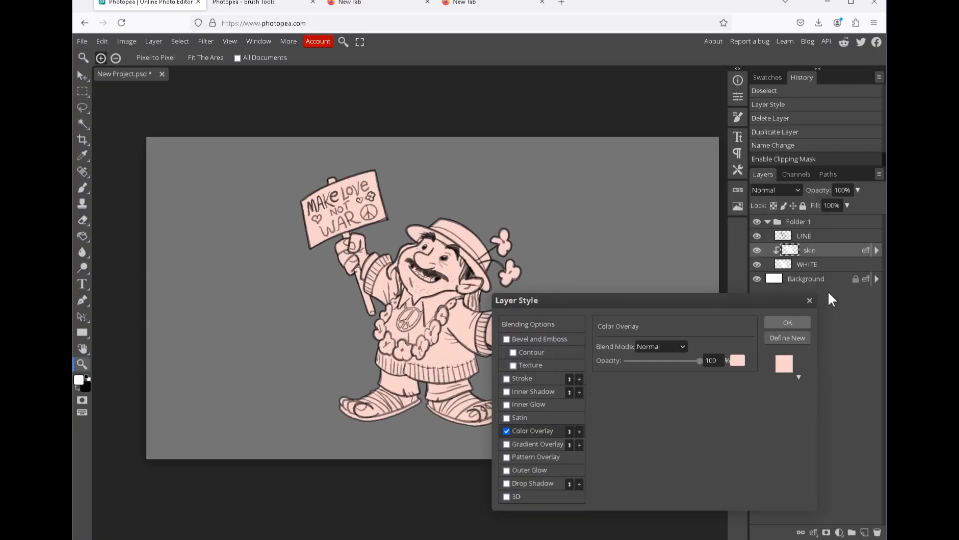
pyautogui.press('Return')
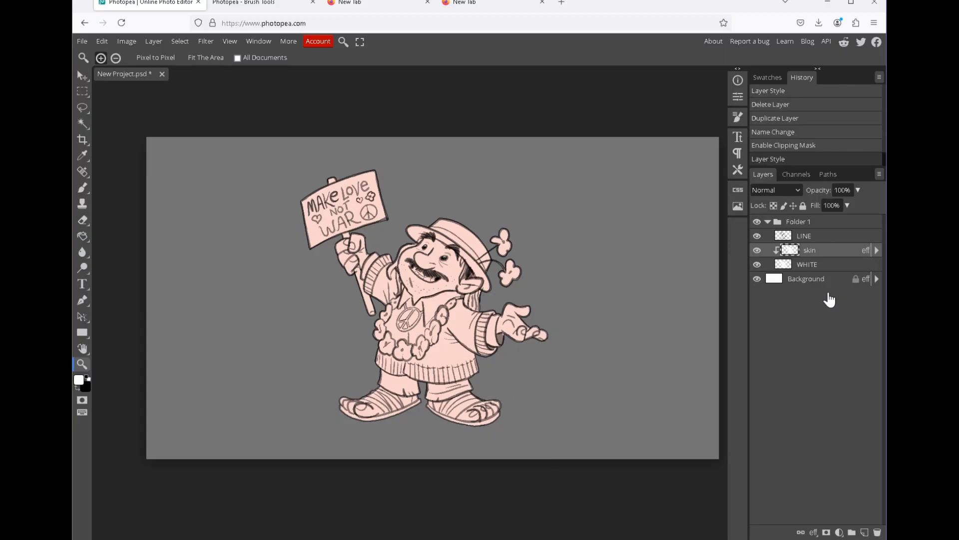
# Lasso the two flowers beside the hat and the flower garland, and cut them out of the skin layer.
pyautogui.moveTo(427, 266)
pyautogui.mouseDown()
pyautogui.moveTo(470, 266)
pyautogui.moveTo(510, 285)
pyautogui.mouseUp()
pyautogui.press('l')
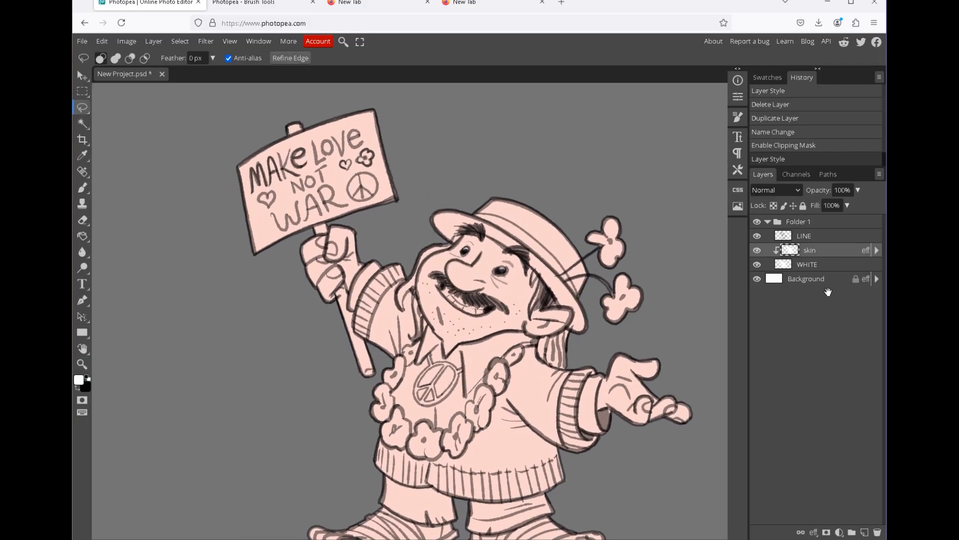
pyautogui.moveTo(435, 280); pyautogui.dragTo(430, 258)
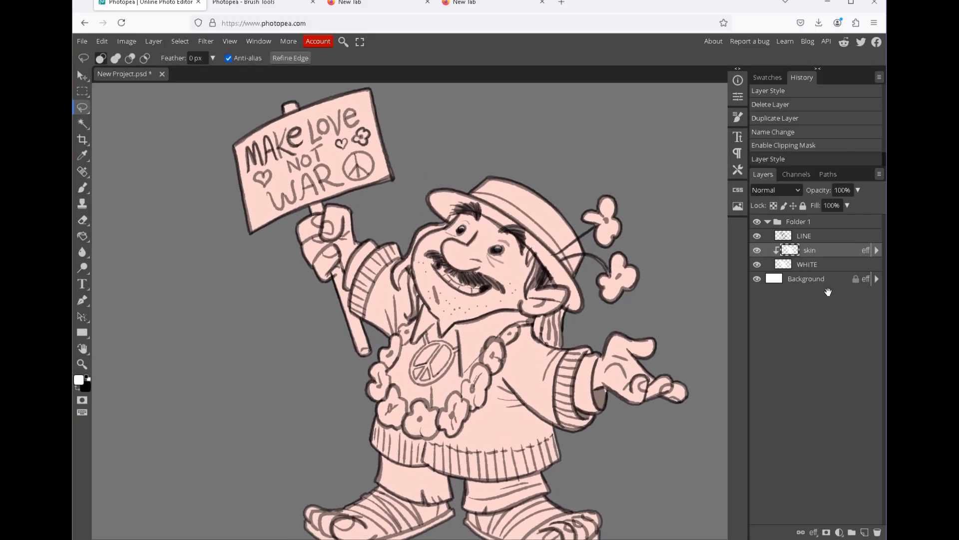
pyautogui.click(82, 107)
pyautogui.click(125, 107)
pyautogui.moveTo(431, 362)
pyautogui.mouseDown()
pyautogui.moveTo(394, 287)
pyautogui.moveTo(389, 360)
pyautogui.mouseUp()
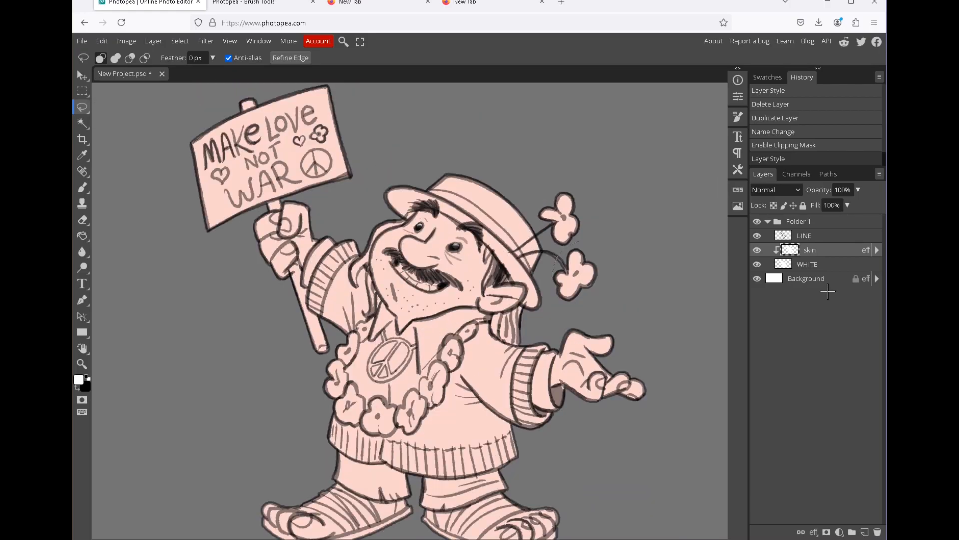
pyautogui.moveTo(608, 266); pyautogui.dragTo(609, 255)
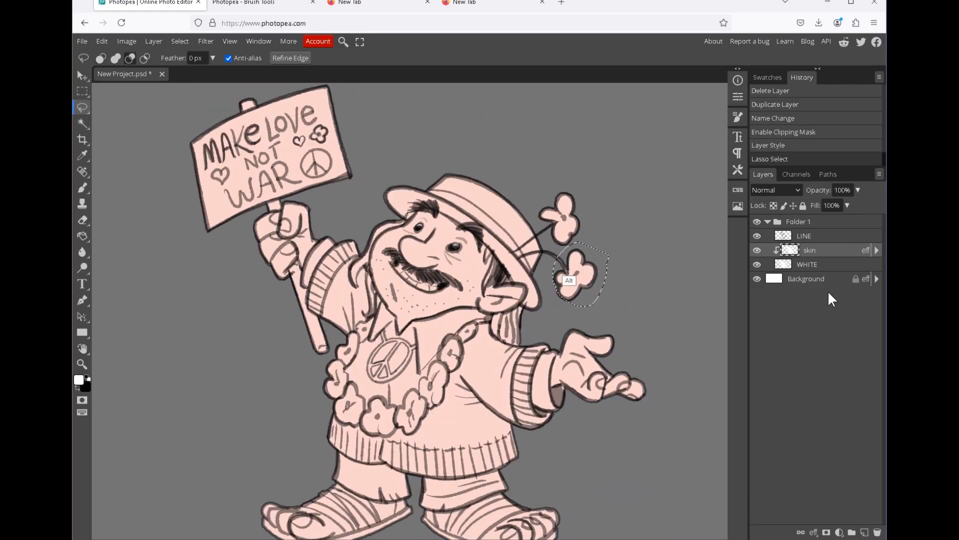
pyautogui.hotkey('ctrl', 'd')
pyautogui.moveTo(608, 265); pyautogui.dragTo(583, 243)
pyautogui.moveTo(581, 241); pyautogui.dragTo(568, 247)
pyautogui.moveTo(490, 318)
pyautogui.mouseDown()
pyautogui.moveTo(406, 429)
pyautogui.moveTo(439, 356)
pyautogui.moveTo(386, 434)
pyautogui.moveTo(337, 351)
pyautogui.mouseUp()
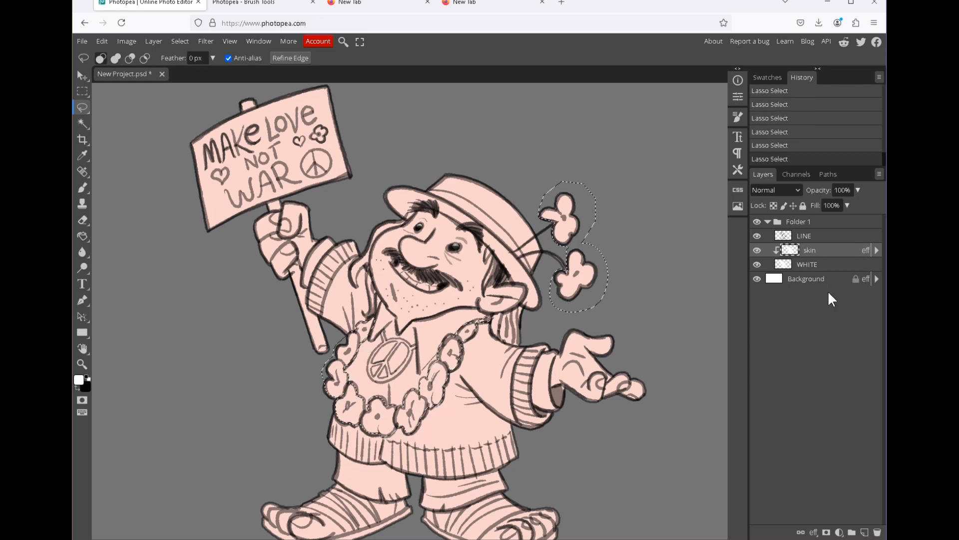
pyautogui.press('Delete')
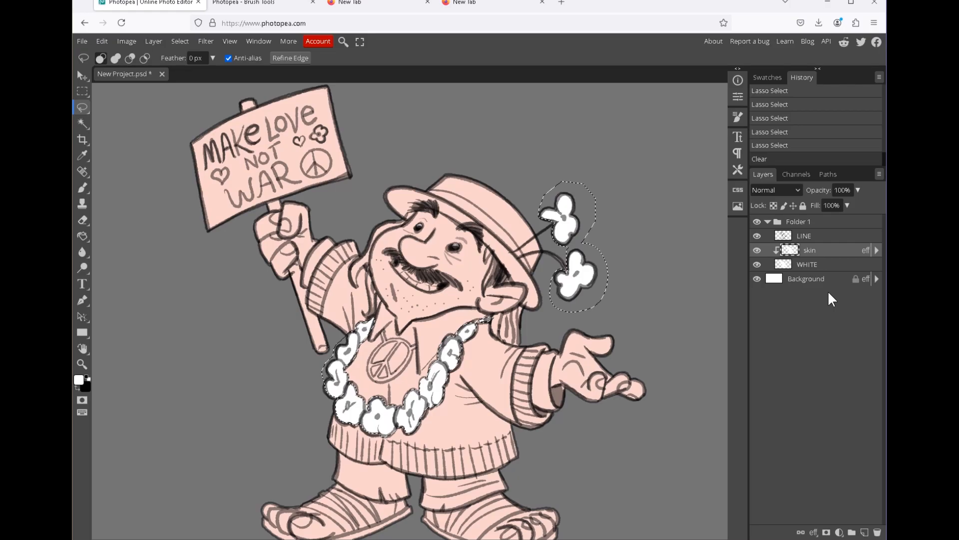
pyautogui.hotkey('ctrl', 'd')
# Paste the cut flowers as a layer named "flowers" above the skin layer and clip it.
pyautogui.hotkey('ctrl', 'v')
pyautogui.doubleClick(808, 250)
pyautogui.write('flowers')
pyautogui.press('Return')
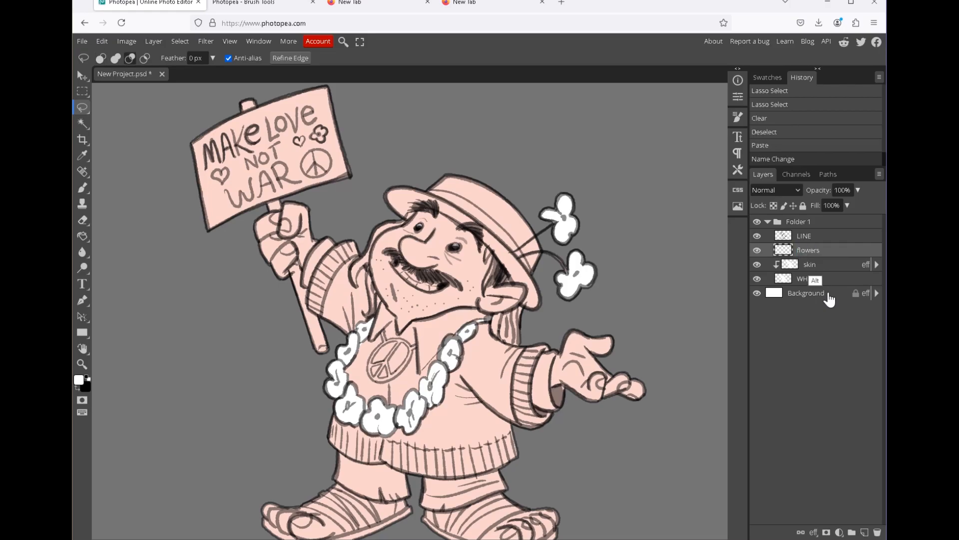
pyautogui.hotkey('ctrl', 'alt', 'g')
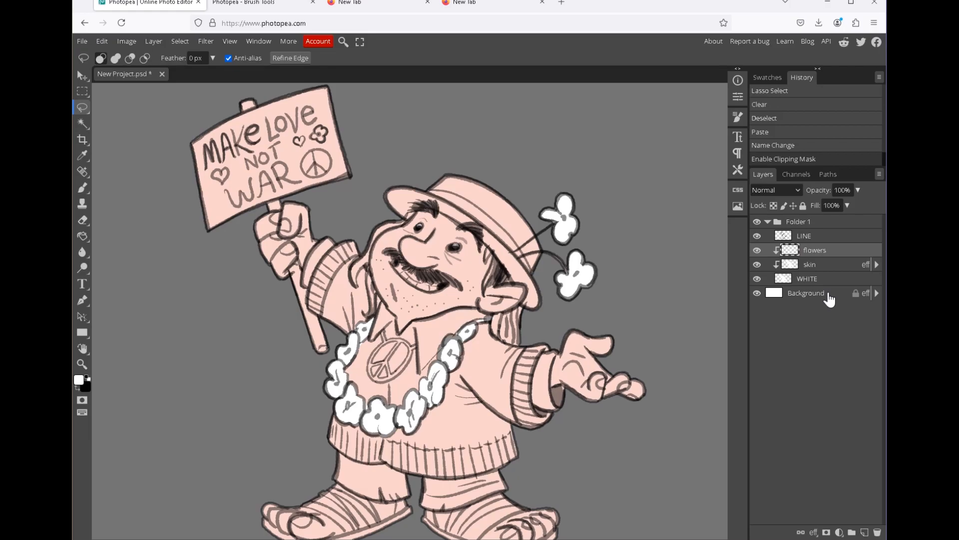
# Apply a Color Overlay in yellow-green #d6f433 to the flowers layer.
pyautogui.rightClick(809, 250)
pyautogui.click(809, 257)
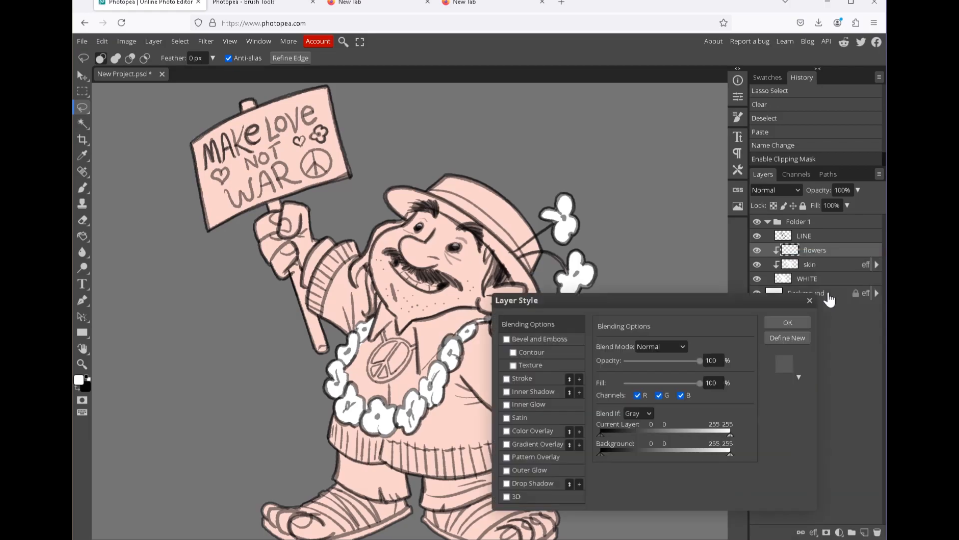
pyautogui.click(532, 430)
pyautogui.click(737, 359)
pyautogui.click(703, 314)
pyautogui.click(671, 219)
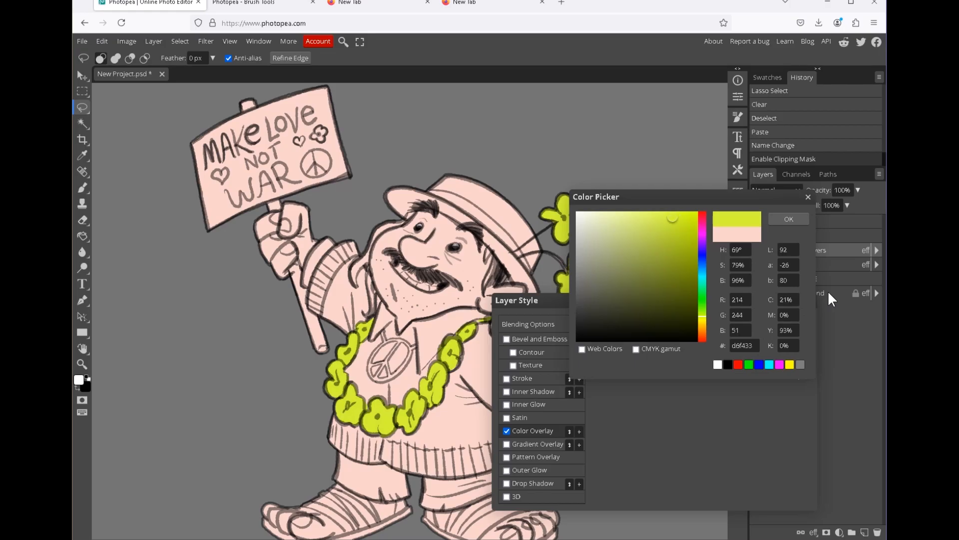
pyautogui.click(789, 219)
pyautogui.click(788, 322)
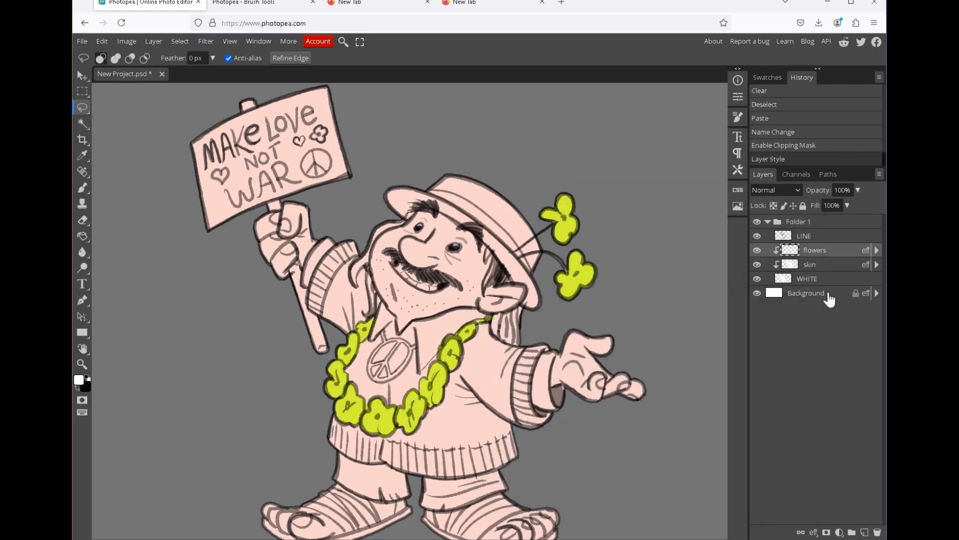
# Hide the flowers layer, then lasso the hat's crown and brim and cut the hat out of the skin layer.
pyautogui.click(810, 264)
pyautogui.click(757, 249)
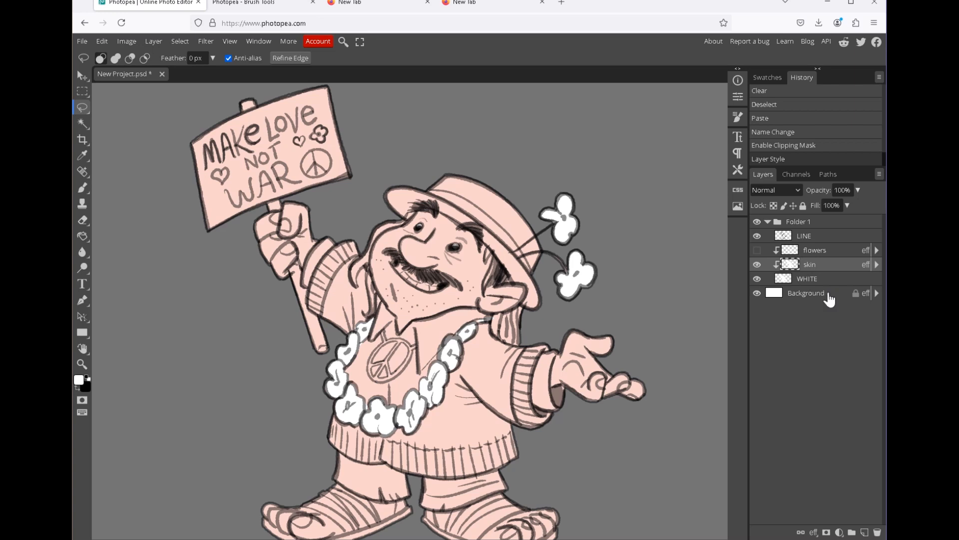
pyautogui.moveTo(424, 177); pyautogui.dragTo(430, 211)
pyautogui.moveTo(430, 211)
pyautogui.keyDown('shift'); pyautogui.mouseDown()
pyautogui.moveTo(483, 182)
pyautogui.moveTo(424, 177)
pyautogui.mouseUp(); pyautogui.keyUp('shift')
pyautogui.moveTo(459, 223)
pyautogui.keyDown('shift'); pyautogui.mouseDown()
pyautogui.moveTo(505, 300)
pyautogui.moveTo(533, 305)
pyautogui.moveTo(464, 162)
pyautogui.mouseUp(); pyautogui.keyUp('shift')
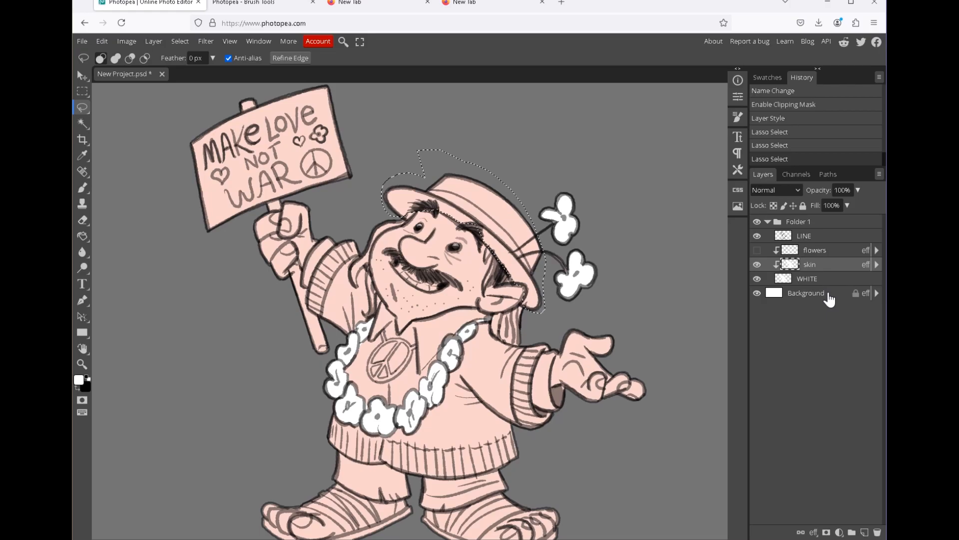
pyautogui.press('Delete')
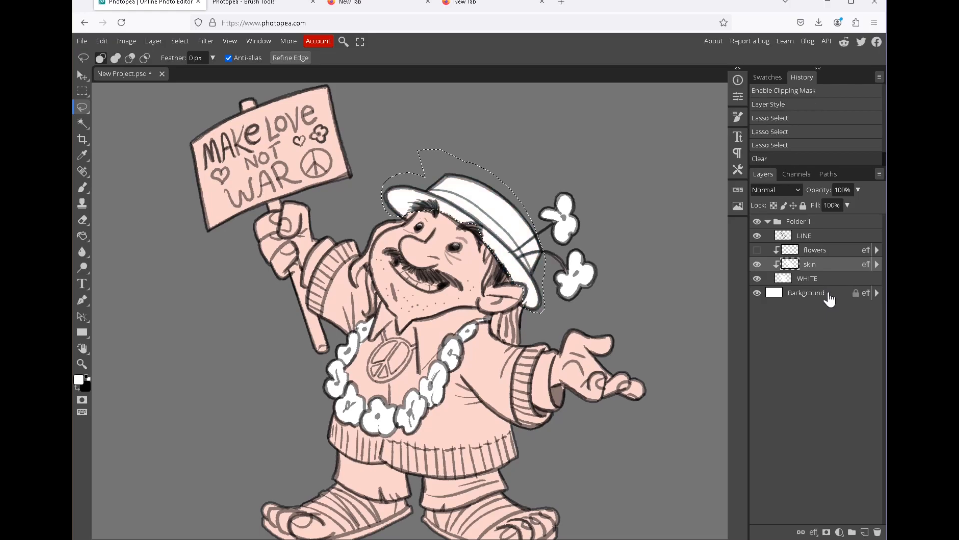
# Paste the cut hat as a layer named "hat" above the skin layer and clip it.
pyautogui.hotkey('ctrl', 'v')
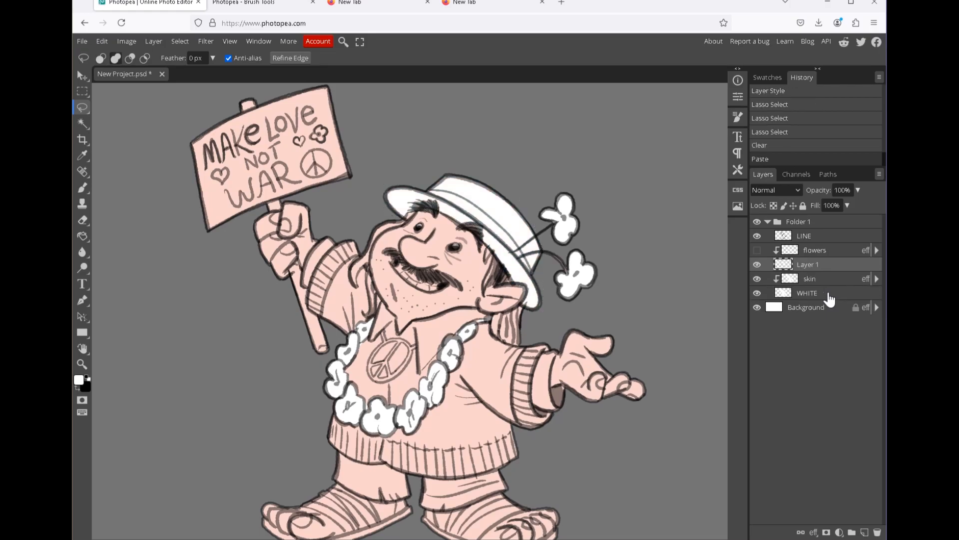
pyautogui.write('hat')
pyautogui.press('Return')
pyautogui.hotkey('ctrl', 'alt', 'g')
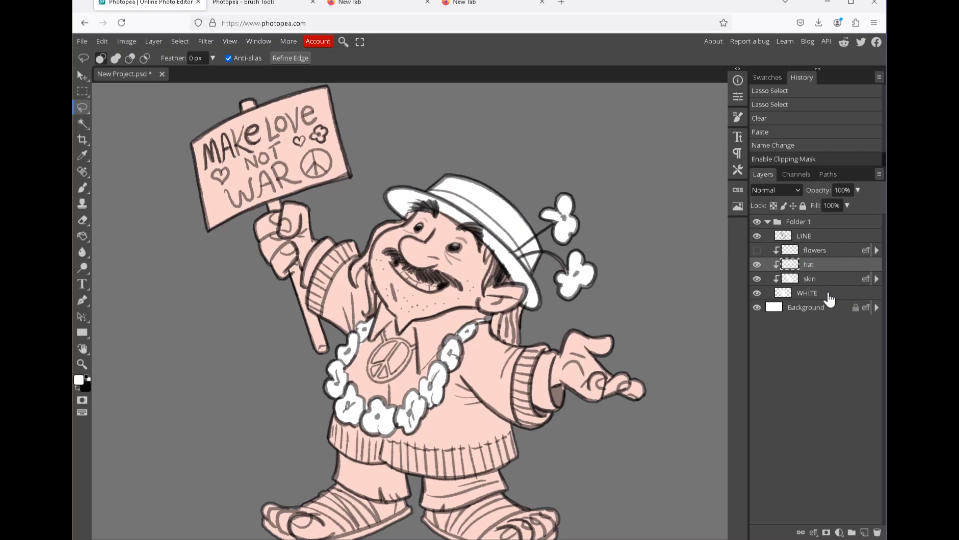
# Apply a Color Overlay in dark grey to the hat layer.
pyautogui.rightClick(810, 265)
pyautogui.click(759, 264)
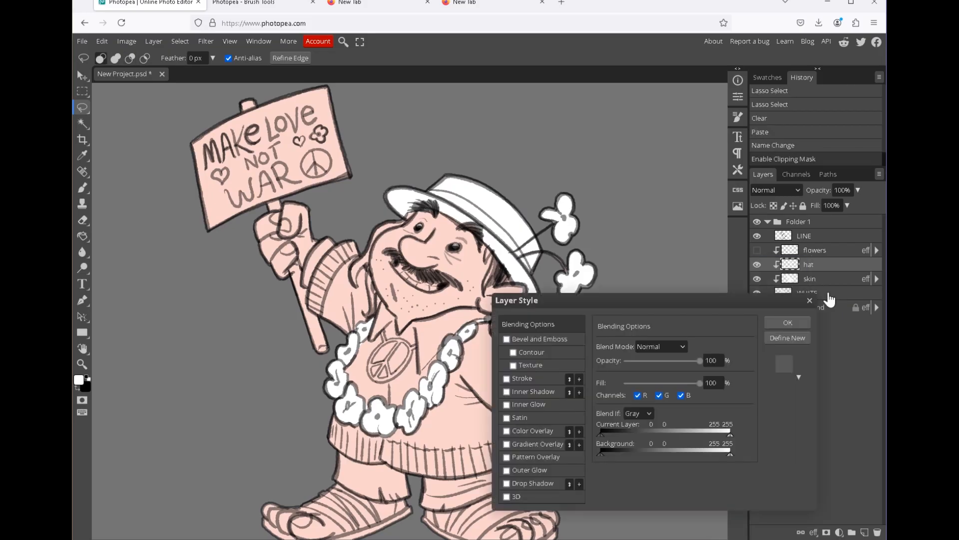
pyautogui.click(507, 431)
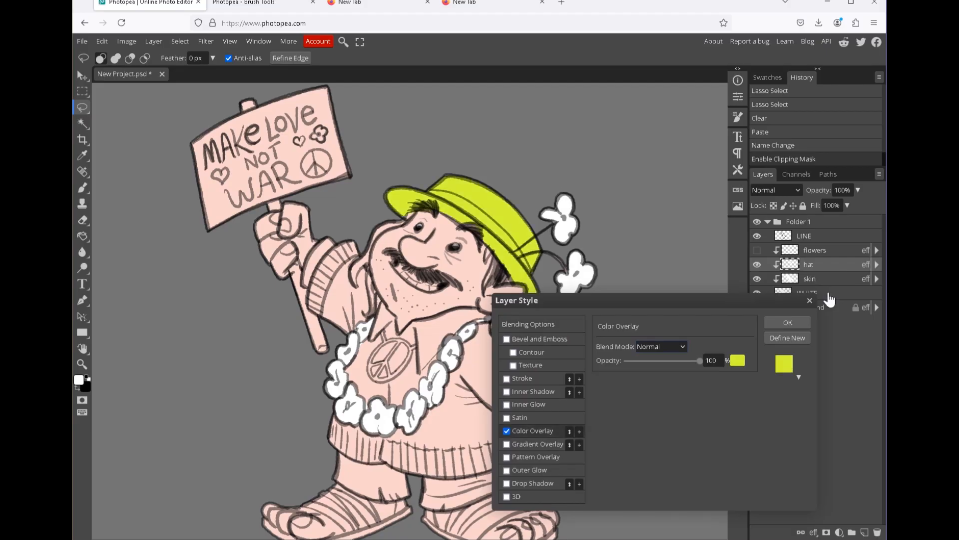
pyautogui.click(737, 360)
pyautogui.click(583, 310)
pyautogui.click(574, 307)
pyautogui.click(787, 218)
pyautogui.click(788, 323)
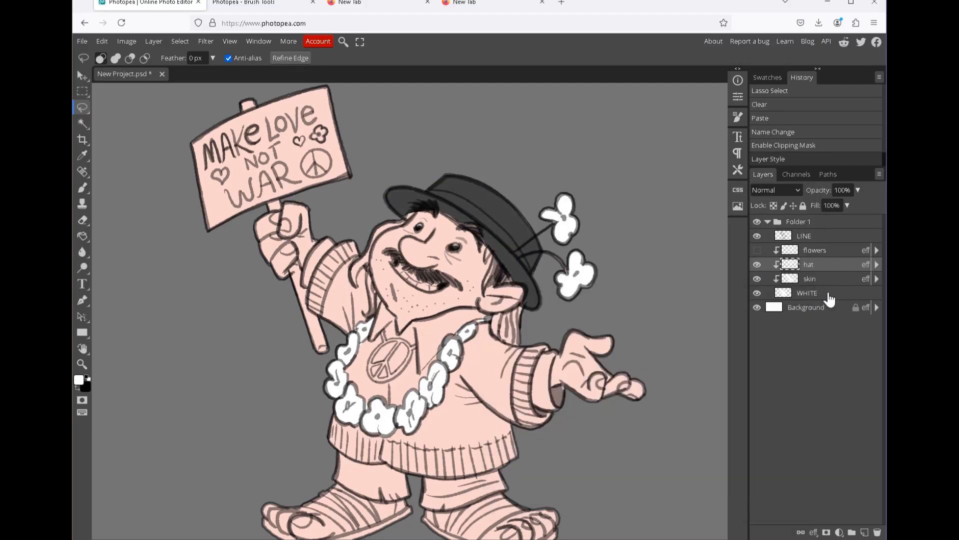
# Hide the hat layer, then lasso both trouser legs and cut them out of the skin layer.
pyautogui.click(757, 265)
pyautogui.click(810, 278)
pyautogui.moveTo(409, 310)
pyautogui.mouseDown()
pyautogui.moveTo(433, 251)
pyautogui.moveTo(440, 252)
pyautogui.mouseUp()
pyautogui.moveTo(425, 443); pyautogui.dragTo(366, 394)
pyautogui.moveTo(507, 420)
pyautogui.mouseDown()
pyautogui.moveTo(445, 423)
pyautogui.moveTo(519, 416)
pyautogui.moveTo(508, 419)
pyautogui.mouseUp()
pyautogui.press('Delete')
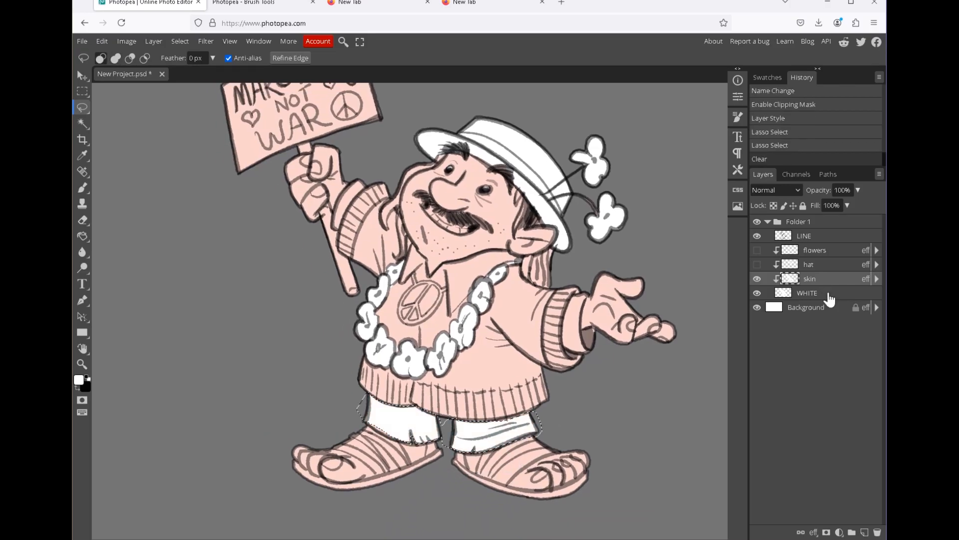
# Paste the cut trouser legs as a layer above skin, clip it and name it "trousers".
pyautogui.hotkey('ctrl', 'v')
pyautogui.hotkey('ctrl', 'alt', 'g')
pyautogui.doubleClick(815, 278)
pyautogui.write('trousers')
pyautogui.press('Return')
# Apply a Color Overlay in light purple to the trousers layer.
pyautogui.rightClick(820, 278)
pyautogui.click(764, 264)
pyautogui.click(532, 430)
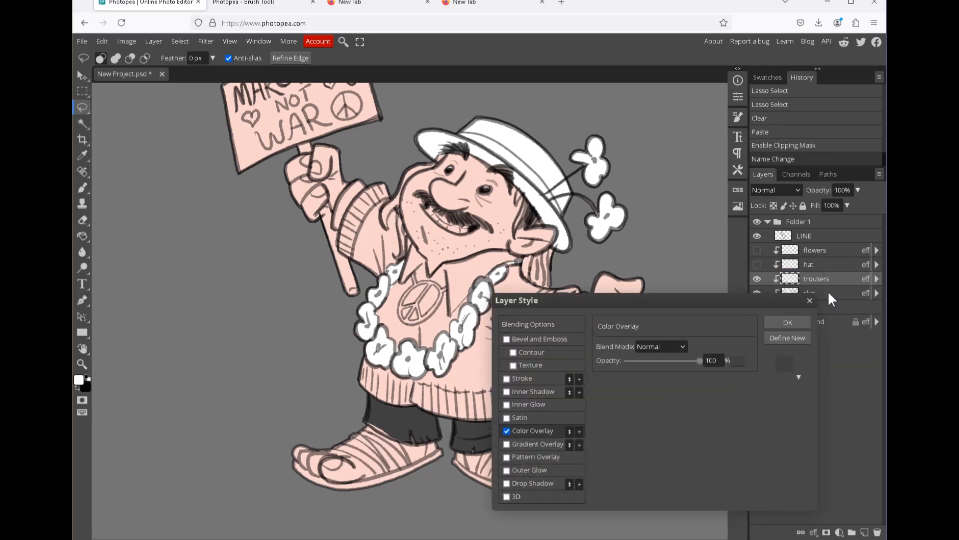
pyautogui.click(738, 360)
pyautogui.click(681, 247)
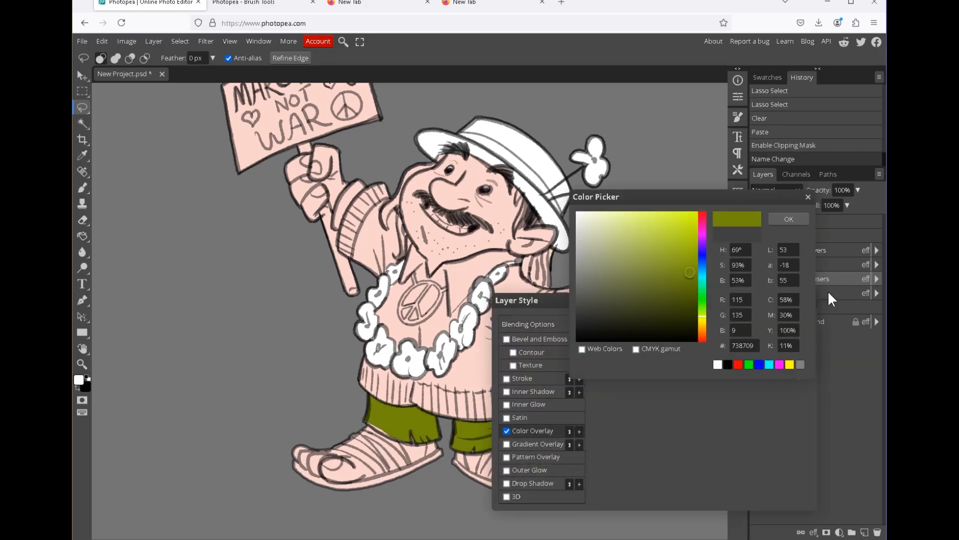
pyautogui.click(703, 232)
pyautogui.moveTo(680, 247); pyautogui.dragTo(621, 239)
pyautogui.click(789, 219)
pyautogui.click(789, 322)
# Brush in the missing colour along the trouser leg's hem on the trousers layer, adjusting the brush opacity.
pyautogui.press('z')
pyautogui.moveTo(378, 440); pyautogui.dragTo(439, 440)
pyautogui.moveTo(400, 415); pyautogui.dragTo(397, 336)
pyautogui.press('b')
pyautogui.moveTo(339, 298); pyautogui.dragTo(419, 344)
pyautogui.click(272, 58)
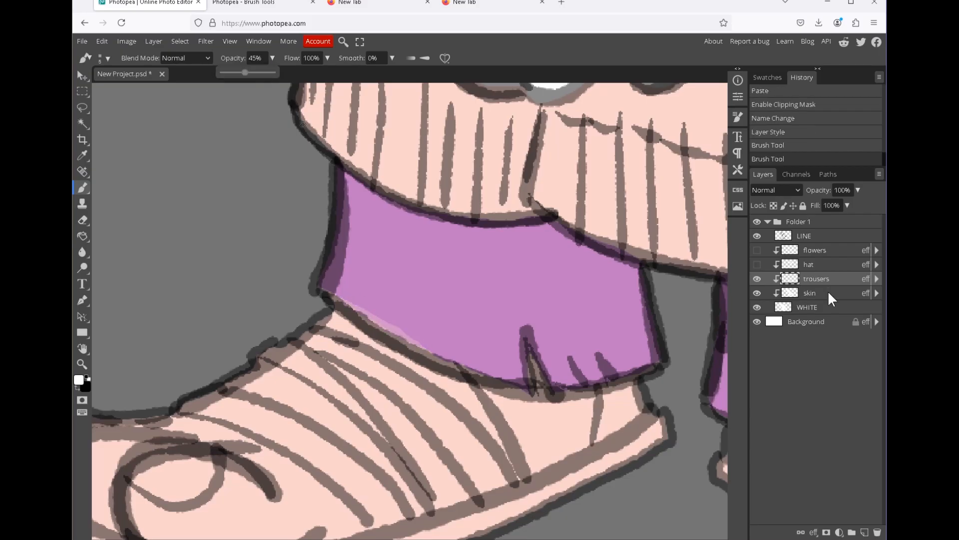
pyautogui.moveTo(340, 296); pyautogui.dragTo(432, 352)
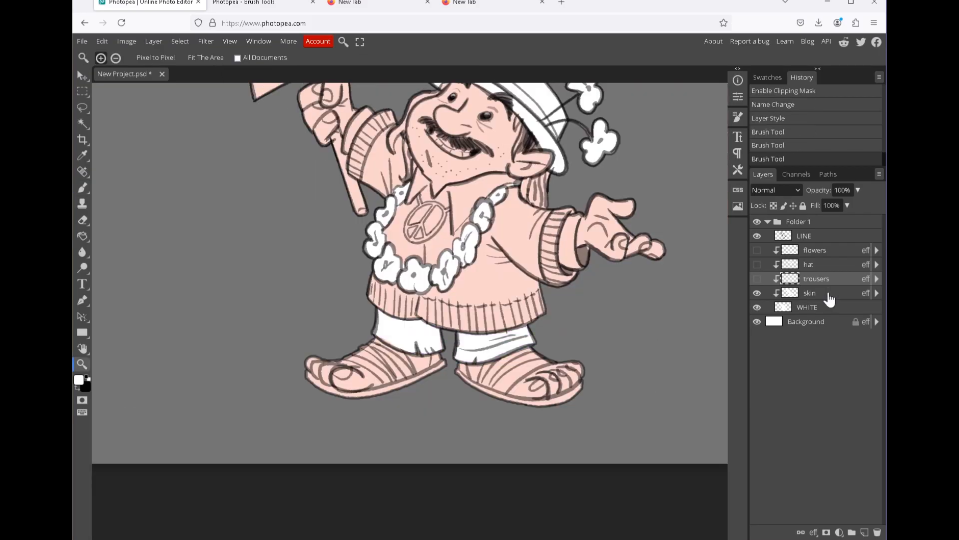
# With the trousers hidden, lasso the sweater's body and sleeves on the skin layer.
pyautogui.click(829, 296)
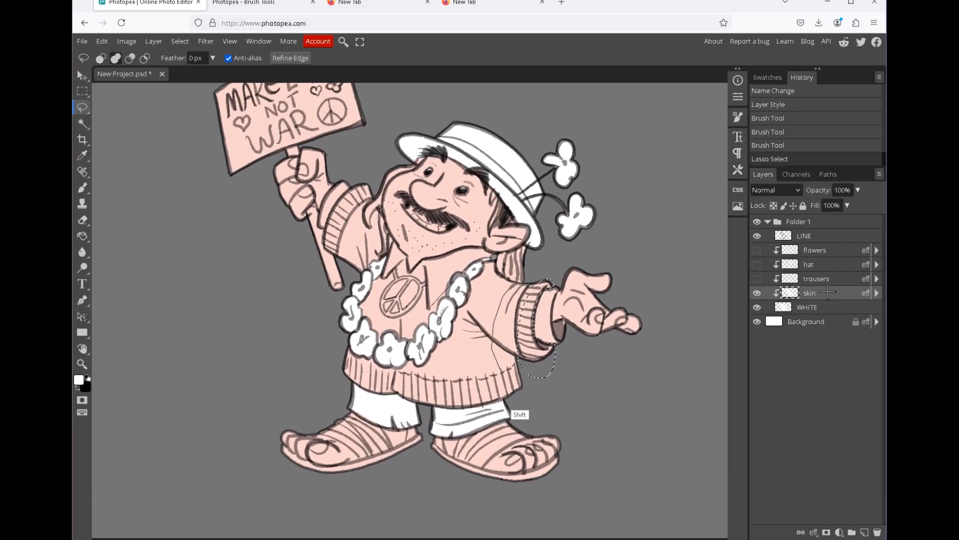
pyautogui.moveTo(342, 390)
pyautogui.mouseDown()
pyautogui.moveTo(472, 415)
pyautogui.moveTo(503, 370)
pyautogui.moveTo(333, 364)
pyautogui.mouseUp()
pyautogui.moveTo(398, 245); pyautogui.dragTo(405, 245)
pyautogui.moveTo(365, 307)
pyautogui.mouseDown()
pyautogui.moveTo(407, 326)
pyautogui.moveTo(369, 279)
pyautogui.moveTo(350, 334)
pyautogui.moveTo(343, 329)
pyautogui.moveTo(346, 411)
pyautogui.moveTo(460, 397)
pyautogui.moveTo(439, 288)
pyautogui.mouseUp()
pyautogui.moveTo(356, 323)
pyautogui.mouseDown()
pyautogui.moveTo(372, 283)
pyautogui.moveTo(428, 289)
pyautogui.mouseUp()
pyautogui.moveTo(415, 348)
pyautogui.mouseDown()
pyautogui.moveTo(477, 265)
pyautogui.moveTo(452, 374)
pyautogui.mouseUp()
pyautogui.moveTo(360, 291)
pyautogui.mouseDown()
pyautogui.moveTo(353, 190)
pyautogui.moveTo(385, 234)
pyautogui.moveTo(357, 274)
pyautogui.moveTo(391, 239)
pyautogui.mouseUp()
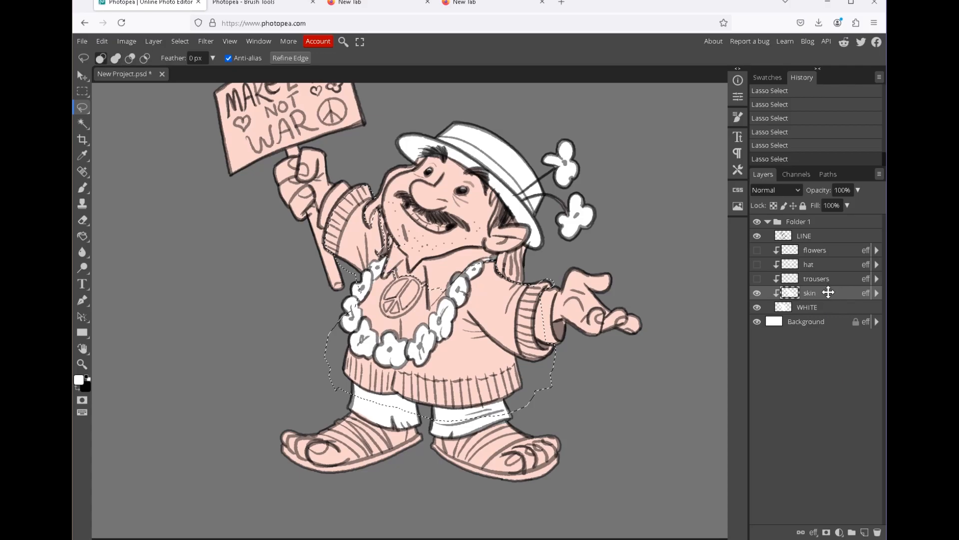
# Refine the sweater selection around the shirt collar by adding and subtracting lassoed areas.
pyautogui.press('alt')
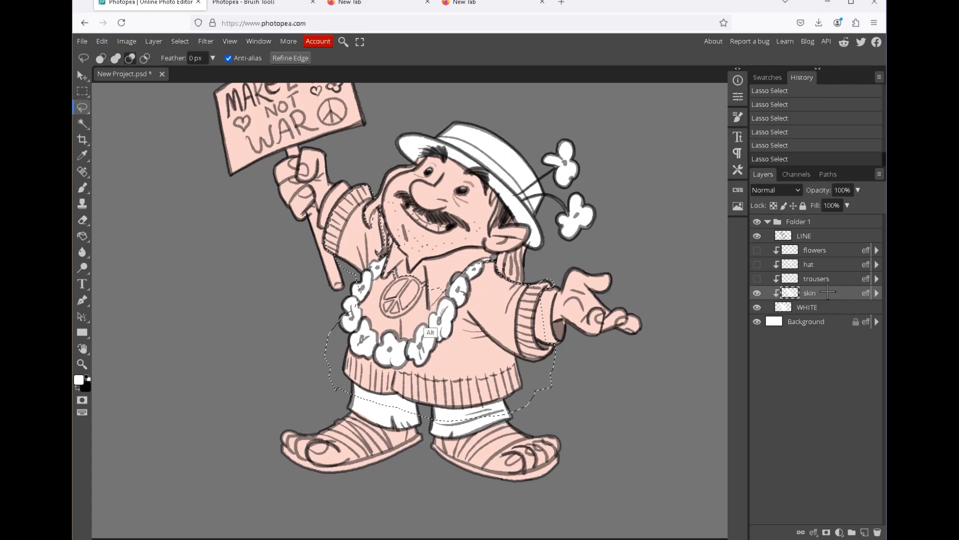
pyautogui.press('shift')
pyautogui.press('alt')
pyautogui.press('shift')
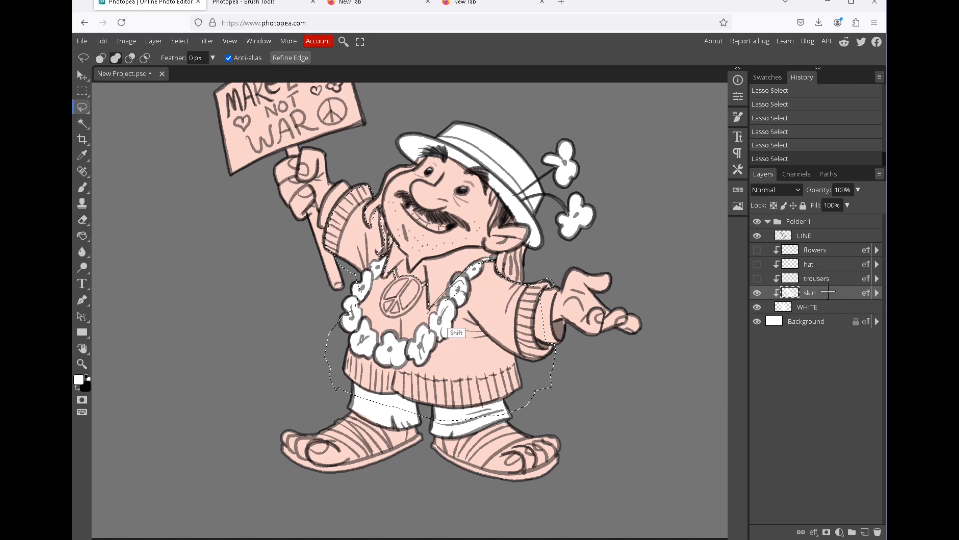
pyautogui.press('alt')
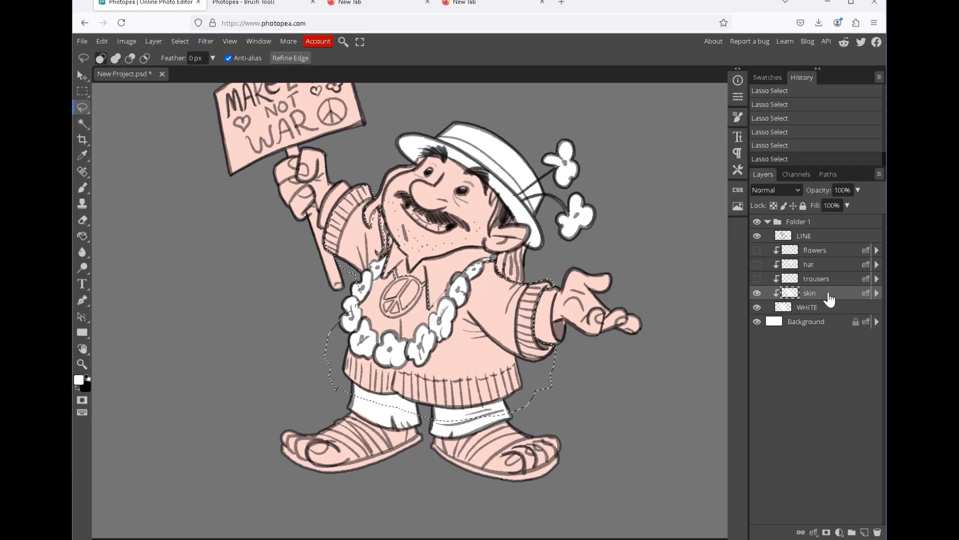
# Correct the sweater selection along the raised arm's cuff and around the hair strands beside the face.
pyautogui.press('z')
pyautogui.moveTo(338, 232); pyautogui.dragTo(398, 300)
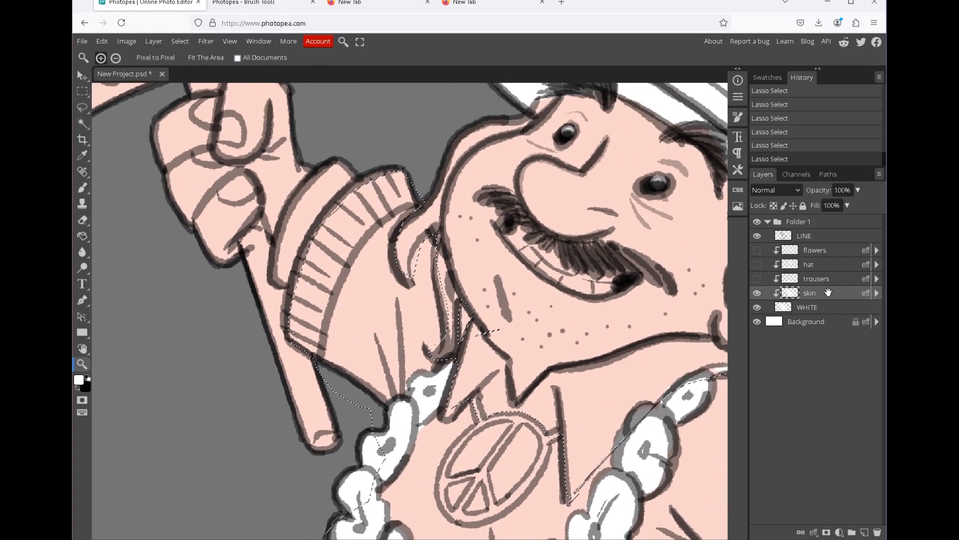
pyautogui.press('l')
pyautogui.press('shift')
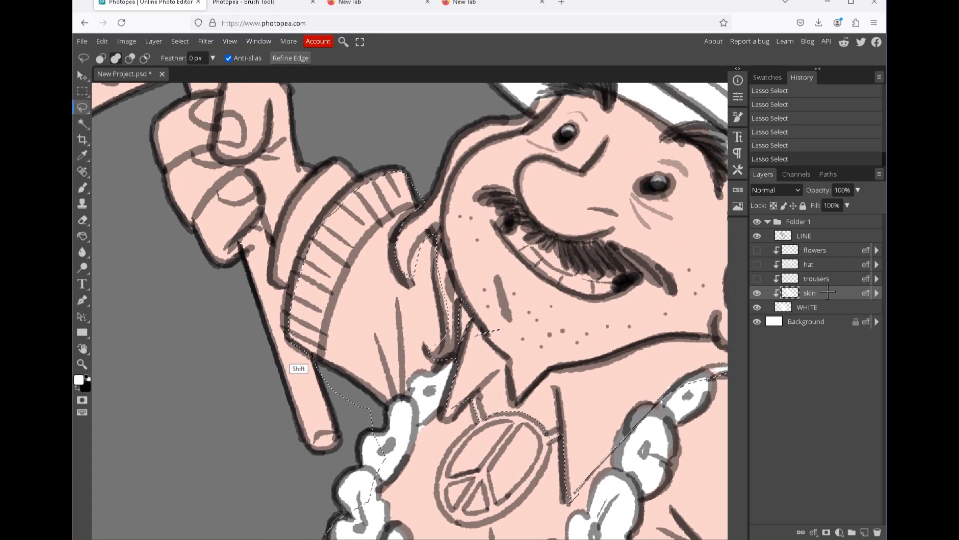
pyautogui.moveTo(288, 333)
pyautogui.mouseDown()
pyautogui.moveTo(335, 210)
pyautogui.moveTo(385, 174)
pyautogui.mouseUp()
pyautogui.moveTo(437, 276); pyautogui.dragTo(369, 186)
pyautogui.press('alt')
pyautogui.moveTo(409, 310); pyautogui.dragTo(325, 148)
# Exclude the peace pendant from the sweater selection and add the openings inside its ring.
pyautogui.press('z')
pyautogui.moveTo(621, 352); pyautogui.dragTo(547, 351)
pyautogui.moveTo(558, 301); pyautogui.dragTo(590, 301)
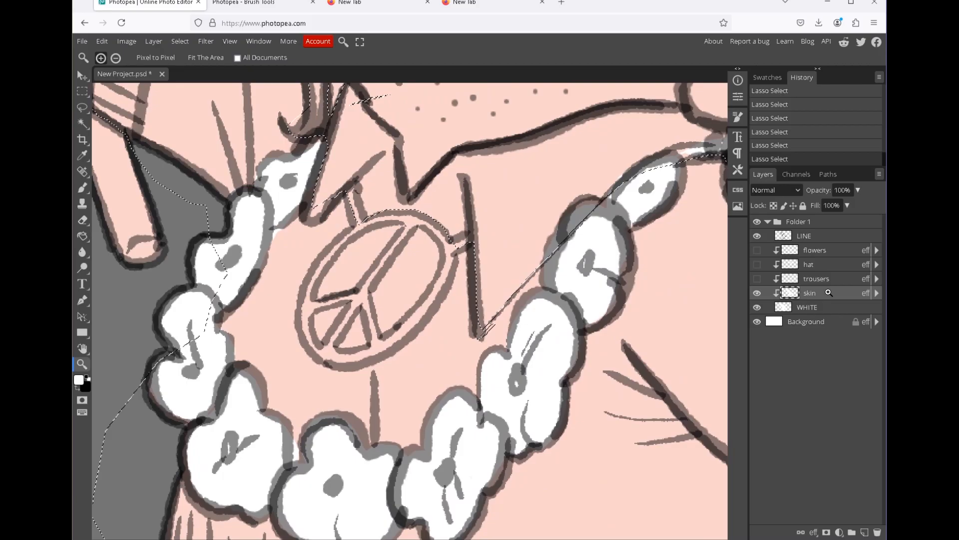
pyautogui.press('l')
pyautogui.moveTo(373, 206)
pyautogui.mouseDown()
pyautogui.moveTo(325, 248)
pyautogui.moveTo(329, 319)
pyautogui.moveTo(434, 208)
pyautogui.moveTo(345, 232)
pyautogui.moveTo(419, 268)
pyautogui.moveTo(432, 205)
pyautogui.mouseUp()
pyautogui.moveTo(299, 294)
pyautogui.mouseDown()
pyautogui.moveTo(314, 381)
pyautogui.moveTo(453, 240)
pyautogui.moveTo(321, 279)
pyautogui.moveTo(358, 239)
pyautogui.moveTo(395, 227)
pyautogui.moveTo(356, 293)
pyautogui.moveTo(380, 309)
pyautogui.moveTo(404, 292)
pyautogui.moveTo(418, 243)
pyautogui.moveTo(412, 225)
pyautogui.moveTo(407, 249)
pyautogui.mouseUp()
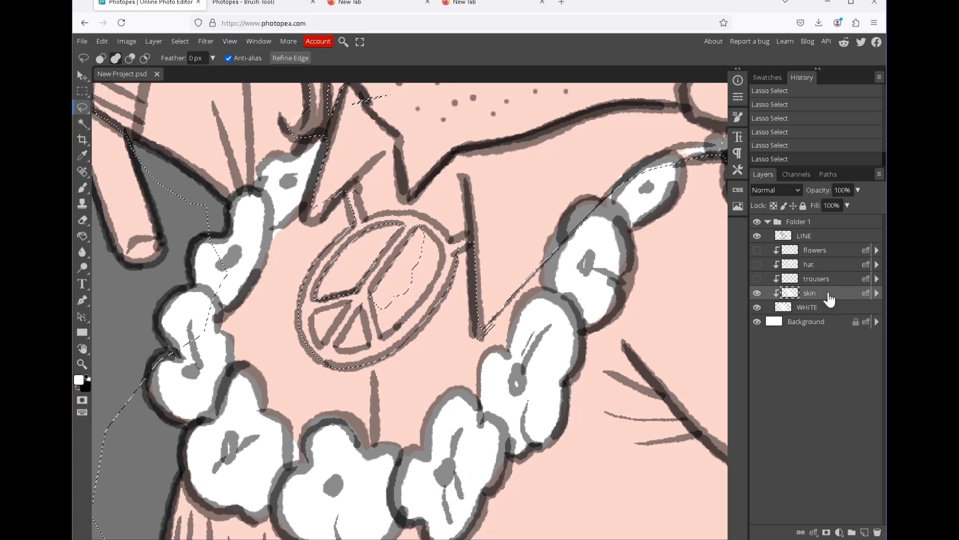
pyautogui.moveTo(421, 254)
pyautogui.mouseDown()
pyautogui.moveTo(380, 336)
pyautogui.moveTo(420, 228)
pyautogui.mouseUp()
pyautogui.moveTo(345, 348)
pyautogui.mouseDown()
pyautogui.moveTo(361, 305)
pyautogui.moveTo(321, 344)
pyautogui.mouseUp()
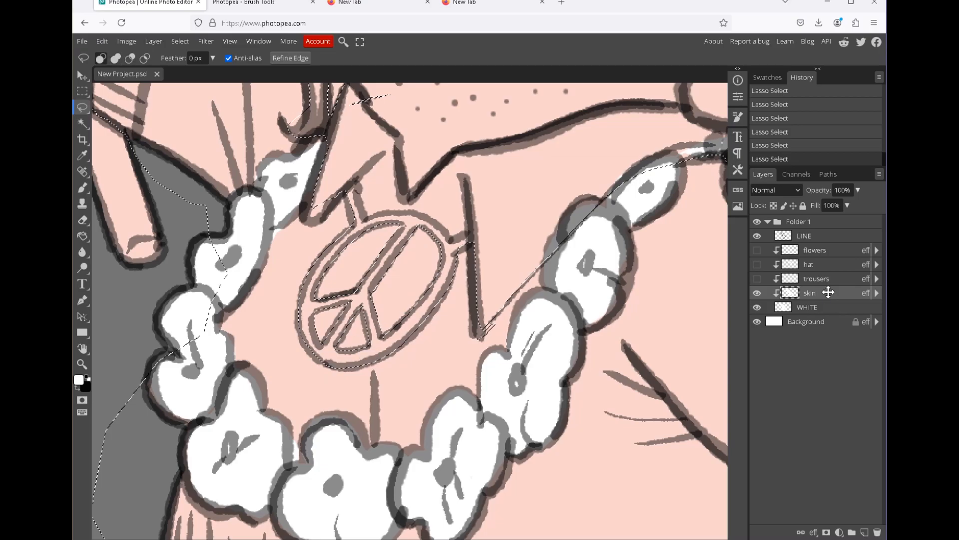
pyautogui.press('z')
pyautogui.hotkey('ctrl', '-')
pyautogui.hotkey('ctrl', '-')
pyautogui.hotkey('ctrl', '-')
pyautogui.hotkey('ctrl', '-')
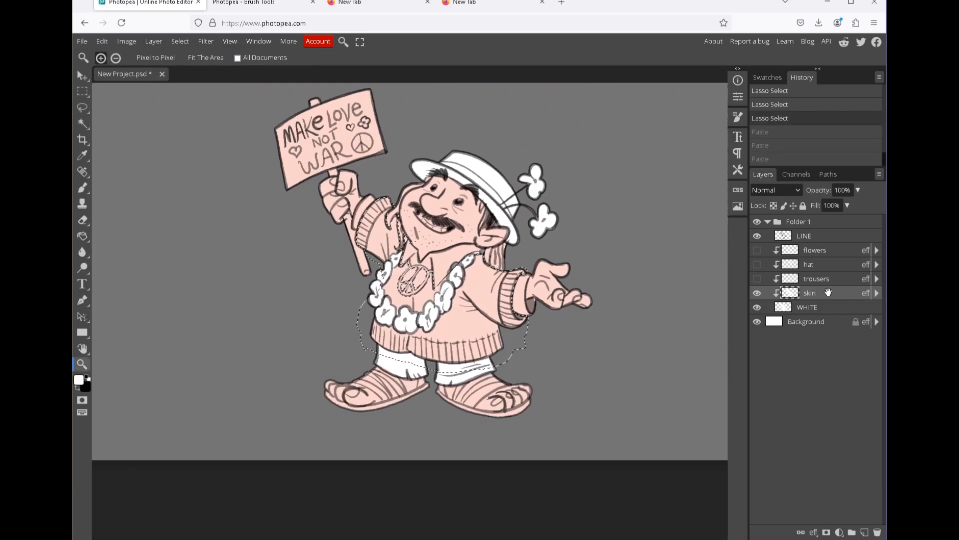
# Clear the selected sweater from the skin layer and paste it as a clipped layer named "shirt".
pyautogui.press('Delete')
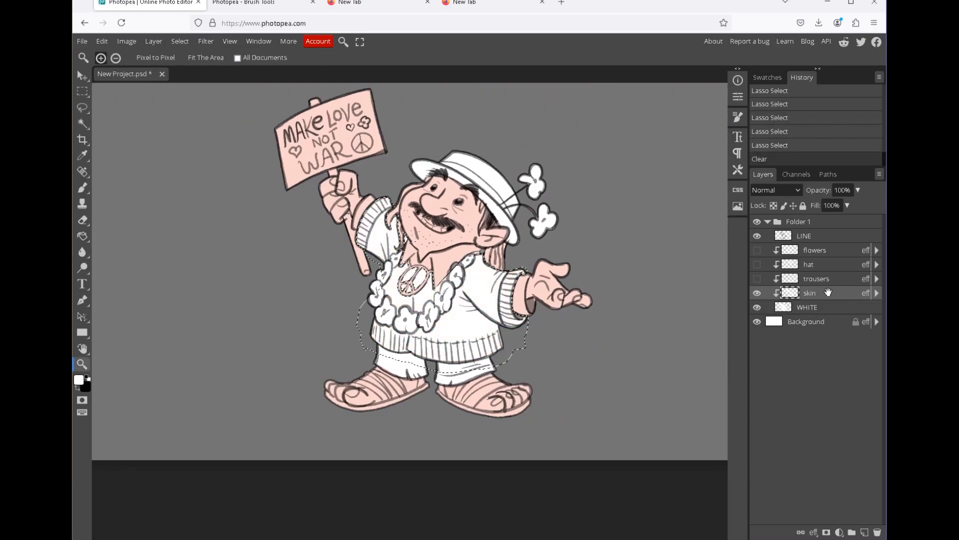
pyautogui.hotkey('ctrl', 'v')
pyautogui.hotkey('ctrl', 'alt', 'g')
pyautogui.doubleClick(830, 299)
pyautogui.write('s')
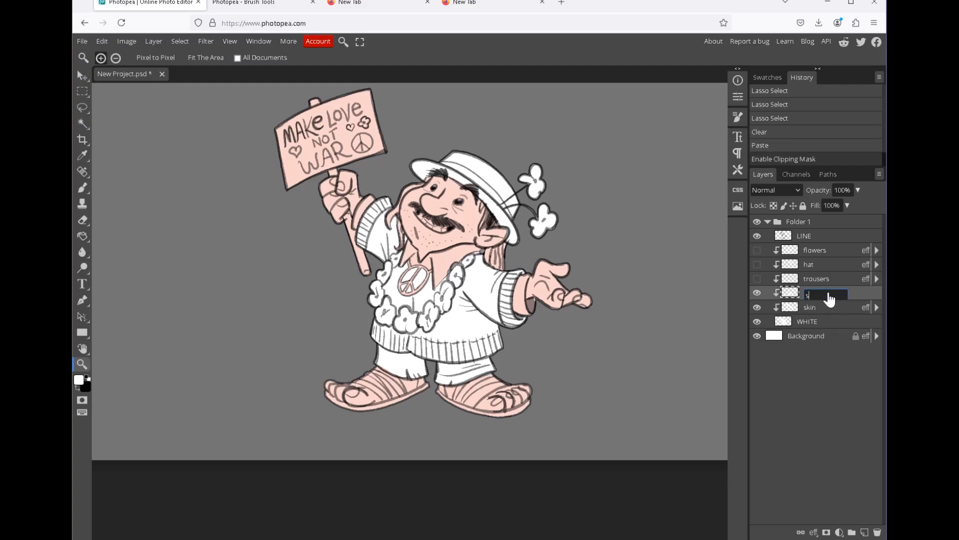
pyautogui.write('hirt')
pyautogui.press('Return')
# Give the shirt layer a red colour overlay.
pyautogui.rightClick(830, 298)
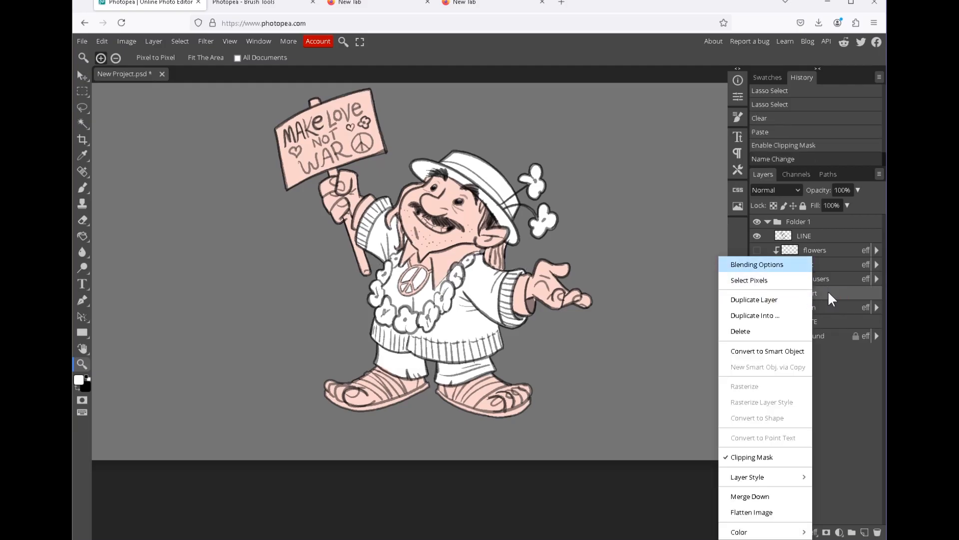
pyautogui.click(750, 264)
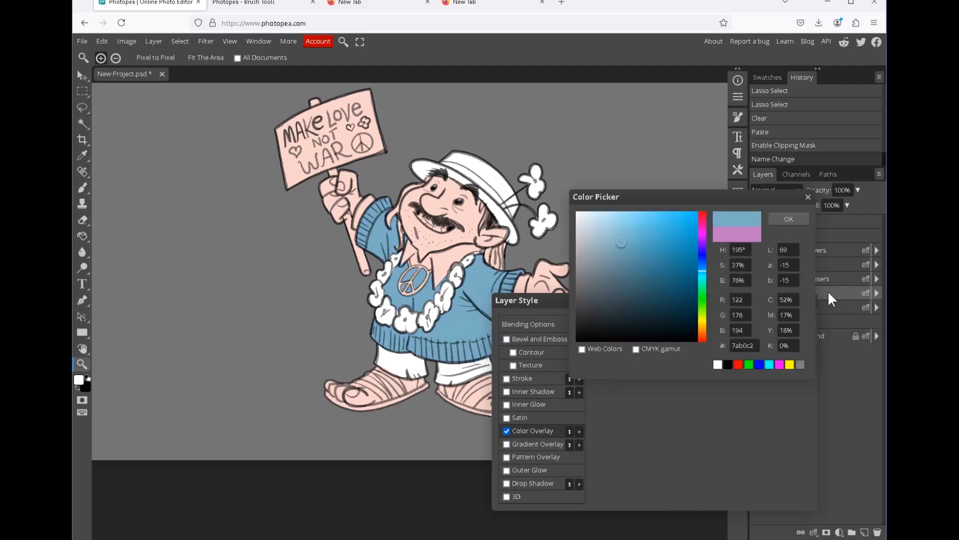
pyautogui.press('Return')
pyautogui.press('Return')
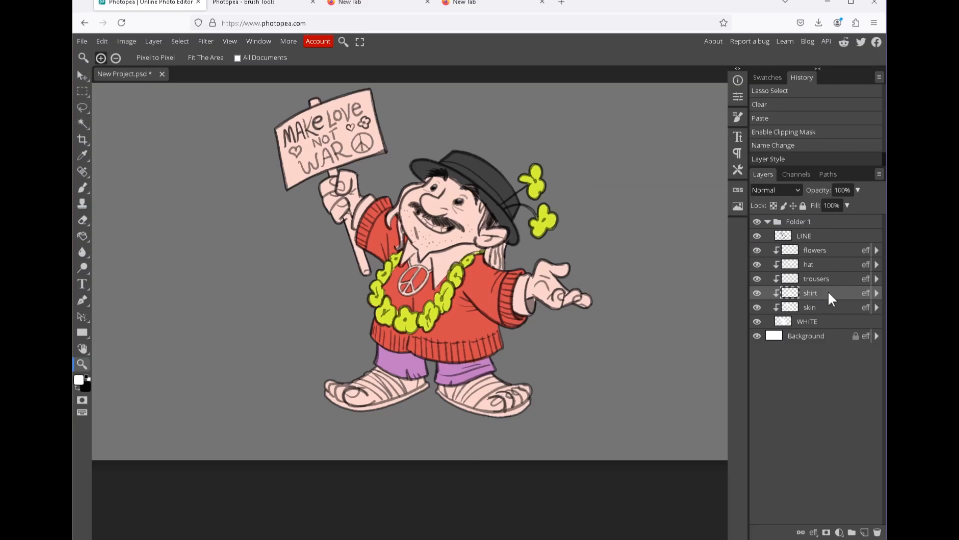
# On the skin layer, lasso both shirt cuffs and the collar around the pendant, and clear them.
pyautogui.scroll(-3, 443, 284)
pyautogui.scroll(8, 443, 284)
pyautogui.scroll(-1, 409, 309)
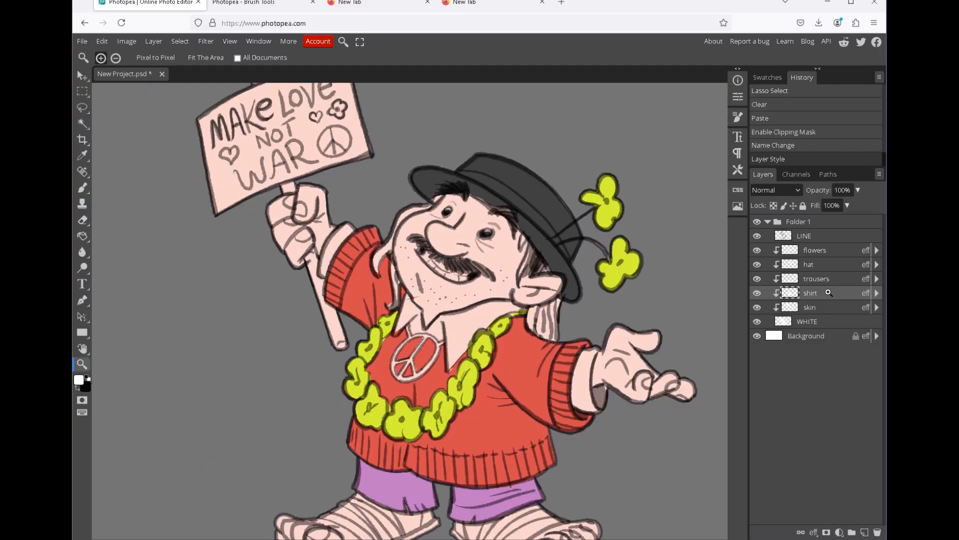
pyautogui.click(75, 107)
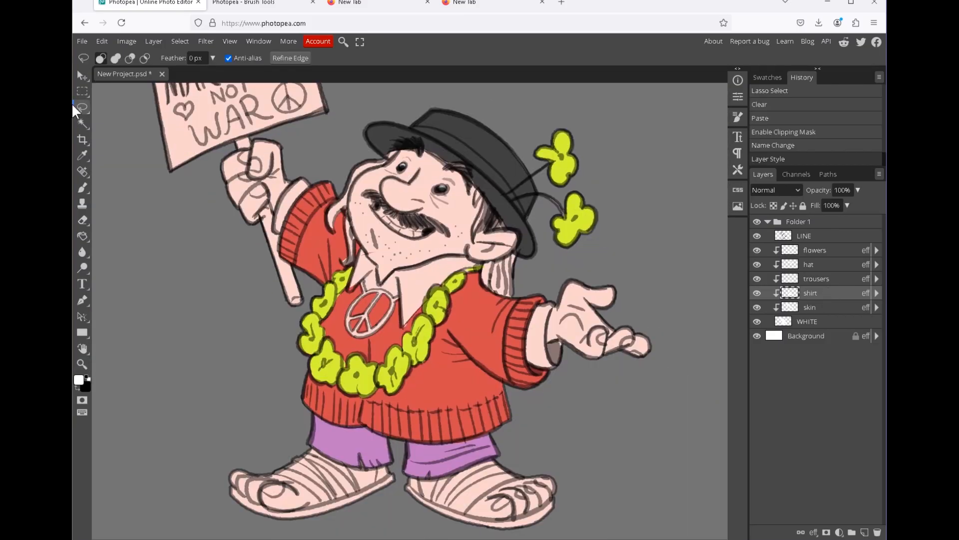
pyautogui.hotkey('alt', '[')
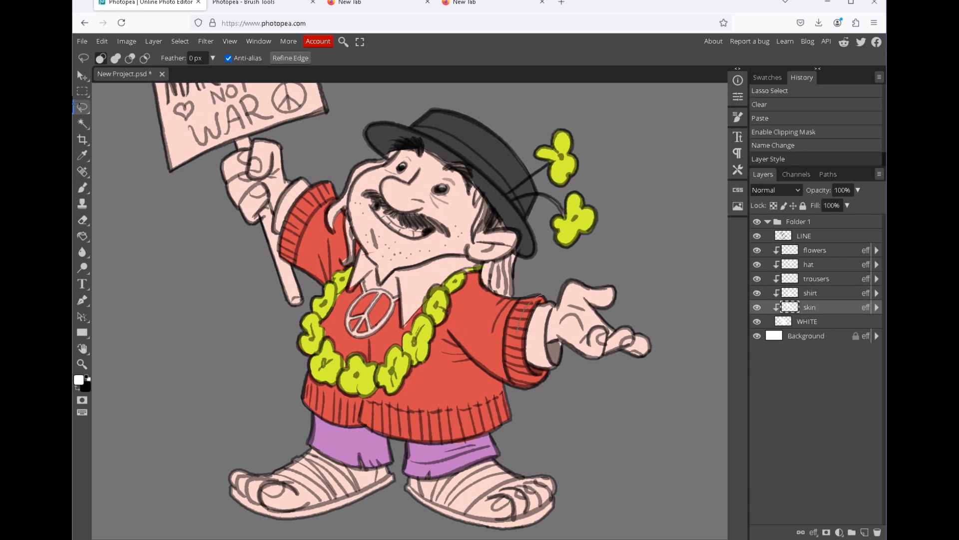
pyautogui.moveTo(548, 341); pyautogui.dragTo(557, 303)
pyautogui.moveTo(283, 231); pyautogui.dragTo(319, 202)
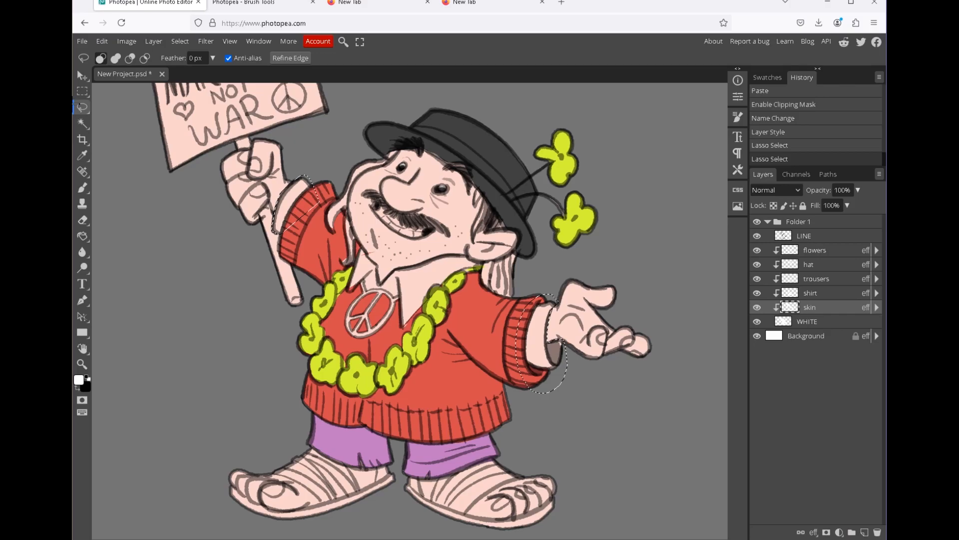
pyautogui.moveTo(363, 248)
pyautogui.mouseDown()
pyautogui.moveTo(343, 289)
pyautogui.moveTo(401, 329)
pyautogui.moveTo(460, 256)
pyautogui.moveTo(369, 260)
pyautogui.moveTo(363, 249)
pyautogui.mouseUp()
pyautogui.moveTo(348, 305); pyautogui.dragTo(381, 292)
pyautogui.moveTo(380, 291); pyautogui.dragTo(392, 324)
pyautogui.press('Delete')
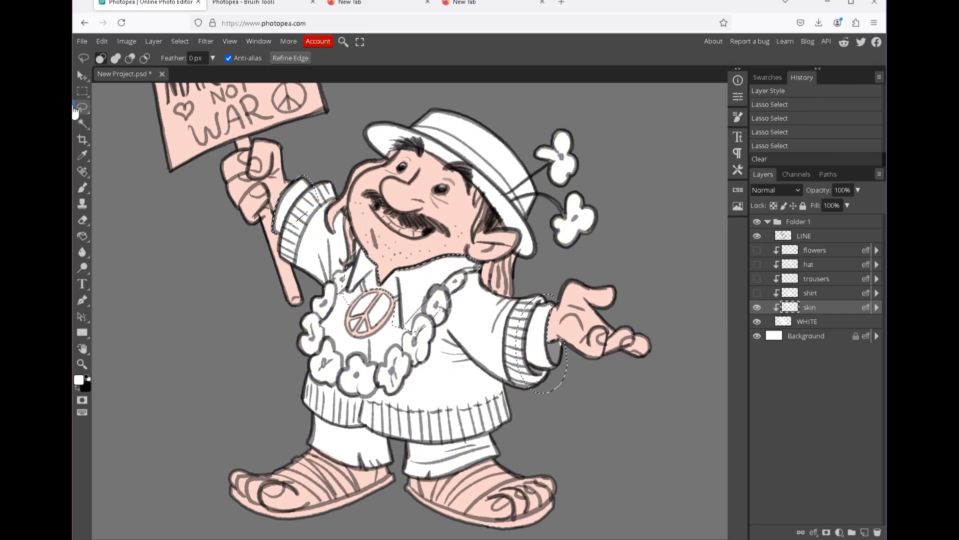
# Deselect and show the shirt, trousers, hat and flowers layers again.
pyautogui.click(757, 293)
pyautogui.hotkey('ctrl', 'd')
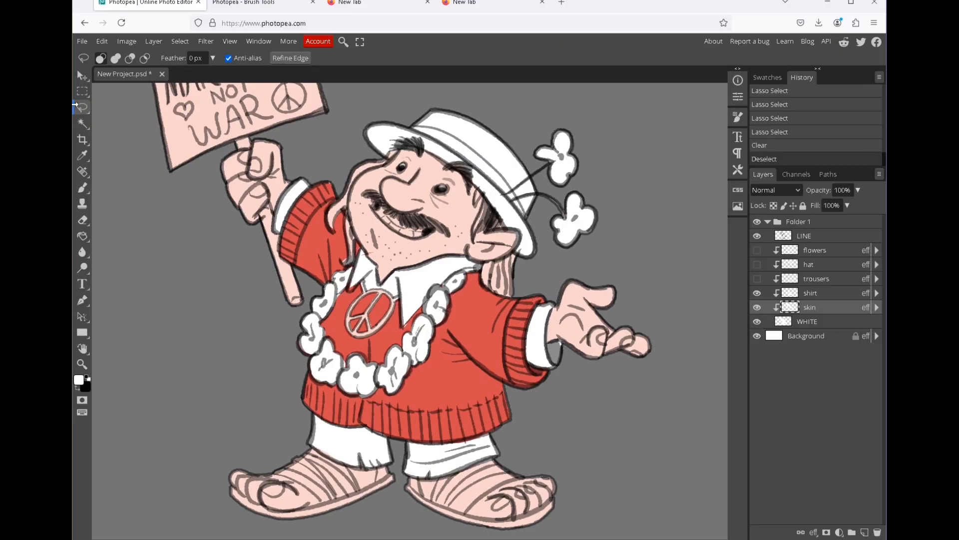
pyautogui.click(757, 278)
pyautogui.click(757, 264)
pyautogui.click(757, 250)
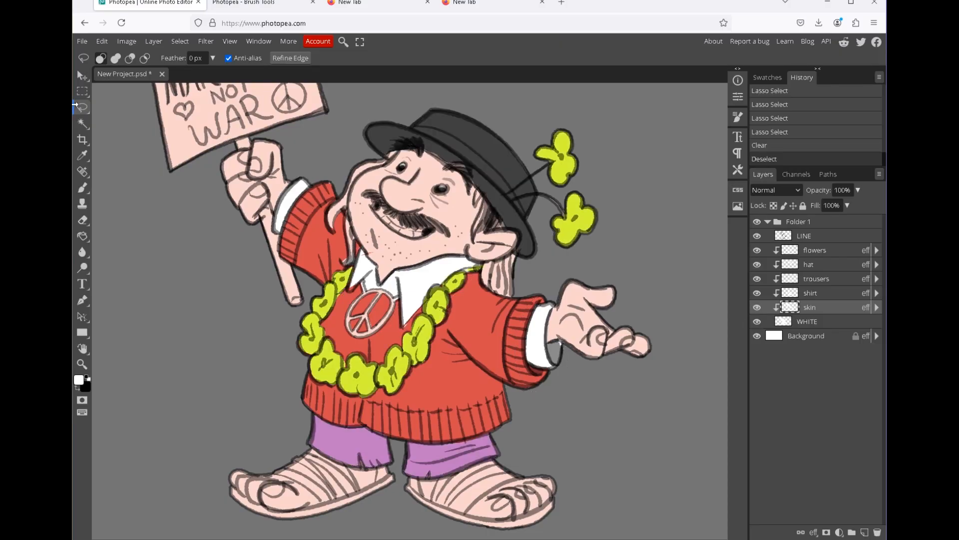
# Paste the collar and cuffs as a clipped layer above the flowers with a pale cream fbfce1 colour overlay.
pyautogui.hotkey('ctrl', 'v')
pyautogui.hotkey('ctrl', 'alt', 'g')
pyautogui.rightClick(809, 250)
pyautogui.click(826, 258)
pyautogui.click(532, 430)
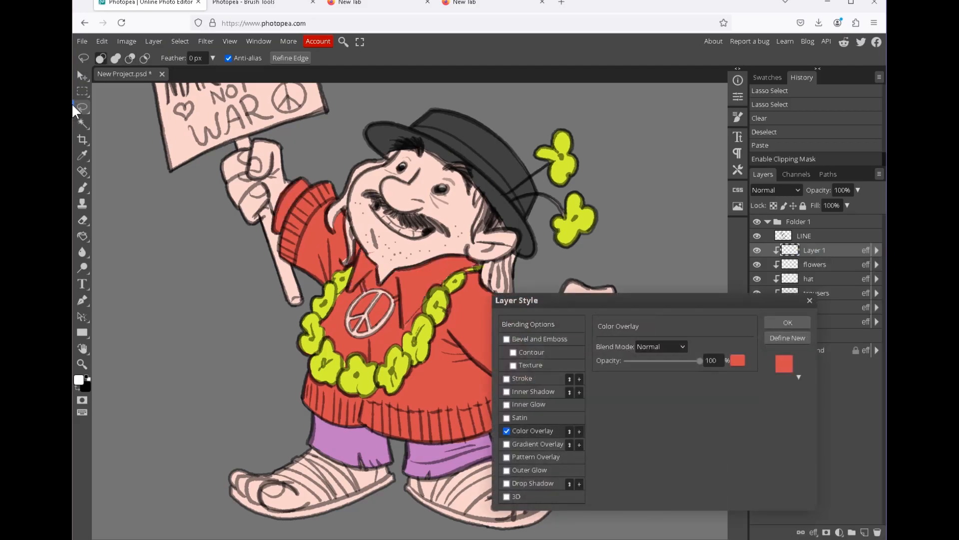
pyautogui.click(738, 360)
pyautogui.moveTo(592, 240)
pyautogui.mouseDown()
pyautogui.moveTo(578, 230)
pyautogui.moveTo(589, 213)
pyautogui.mouseUp()
pyautogui.click(702, 318)
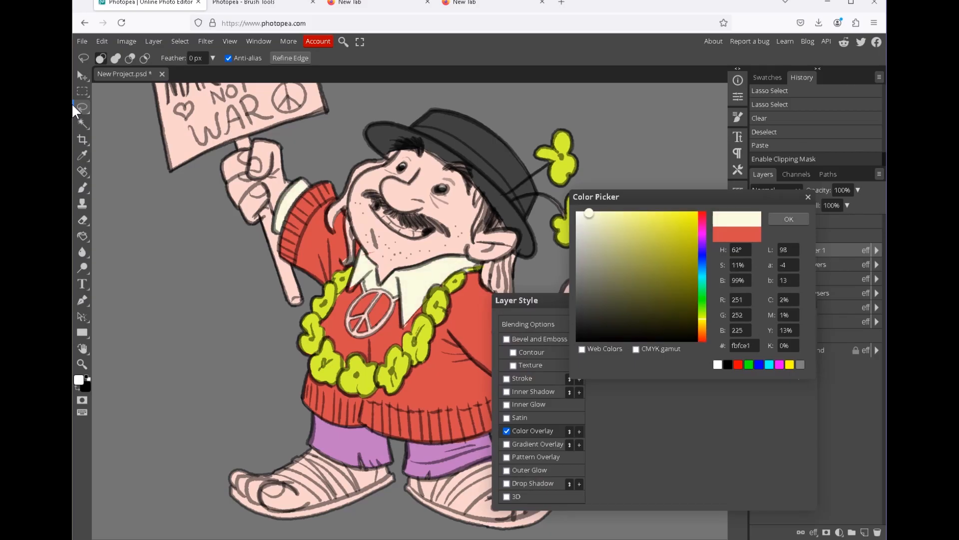
pyautogui.click(789, 218)
pyautogui.click(787, 322)
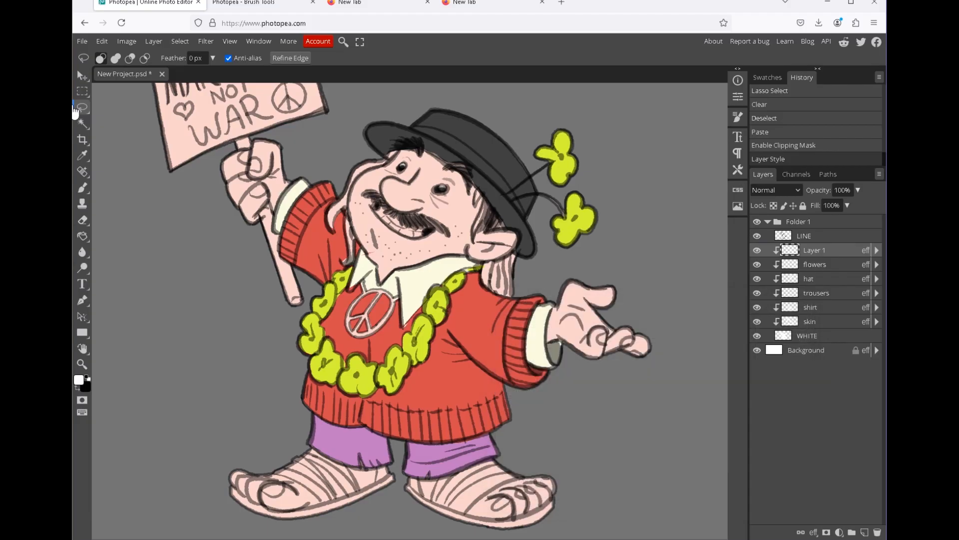
# Lasso the hair beside the face and behind the ear on the skin layer and cut it out.
pyautogui.press('z')
pyautogui.moveTo(353, 287); pyautogui.dragTo(414, 286)
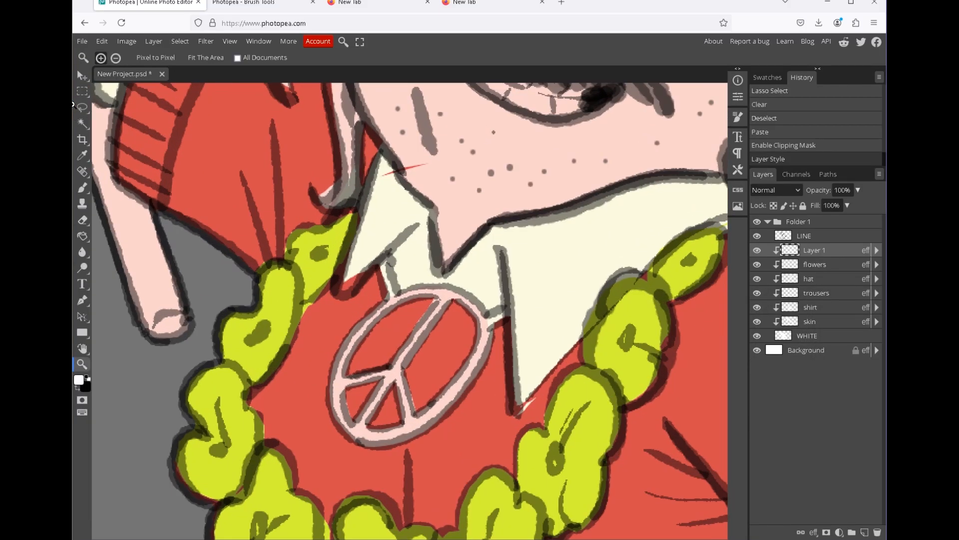
pyautogui.hotkey('ctrl', '0')
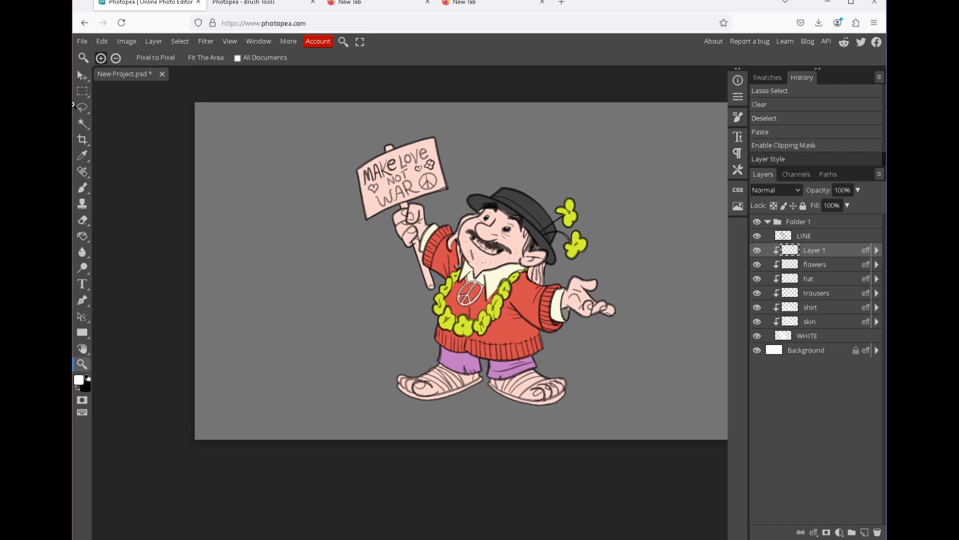
pyautogui.scroll(4, 491, 260)
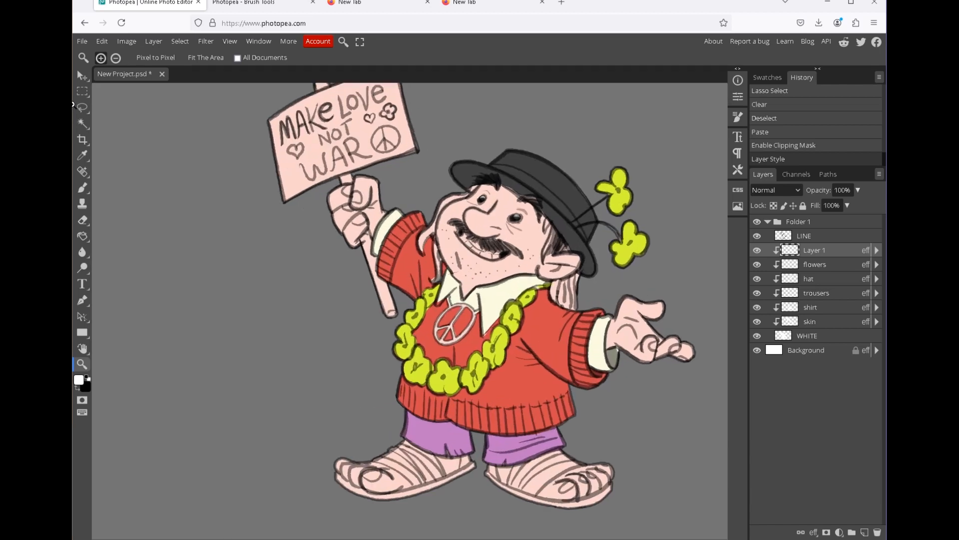
pyautogui.moveTo(490, 250); pyautogui.dragTo(445, 255)
pyautogui.click(809, 321)
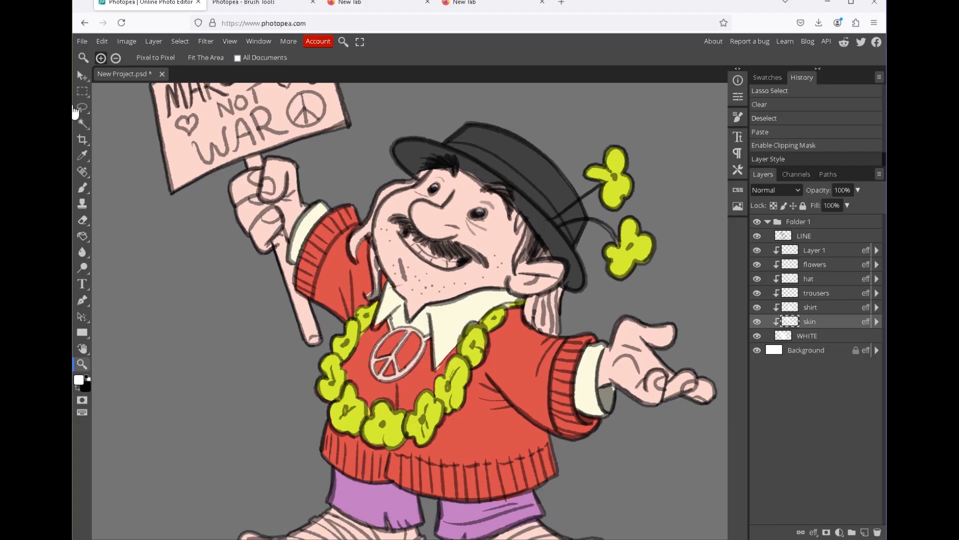
pyautogui.click(757, 322)
pyautogui.click(757, 321)
pyautogui.press('l')
pyautogui.moveTo(517, 274)
pyautogui.mouseDown()
pyautogui.moveTo(524, 231)
pyautogui.moveTo(519, 267)
pyautogui.mouseUp()
pyautogui.moveTo(542, 295)
pyautogui.mouseDown()
pyautogui.moveTo(526, 321)
pyautogui.moveTo(565, 280)
pyautogui.mouseUp()
pyautogui.moveTo(380, 293)
pyautogui.mouseDown()
pyautogui.moveTo(416, 187)
pyautogui.moveTo(370, 303)
pyautogui.mouseUp()
pyautogui.hotkey('ctrl', 'x')
pyautogui.hotkey('ctrl', 'v')
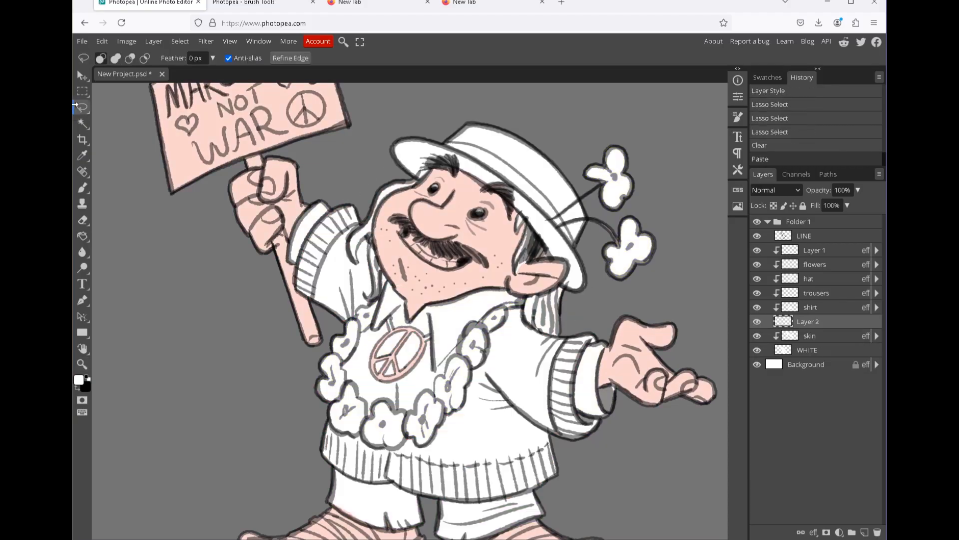
pyautogui.hotkey('ctrl', 'z')
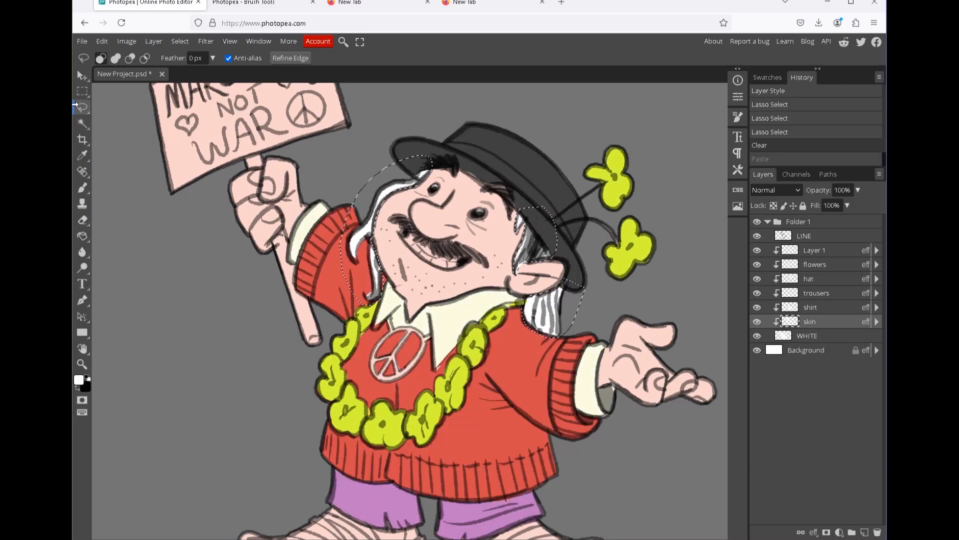
# Paste the hair above the collar layer, name the new layer "hair" and clip it.
pyautogui.click(815, 250)
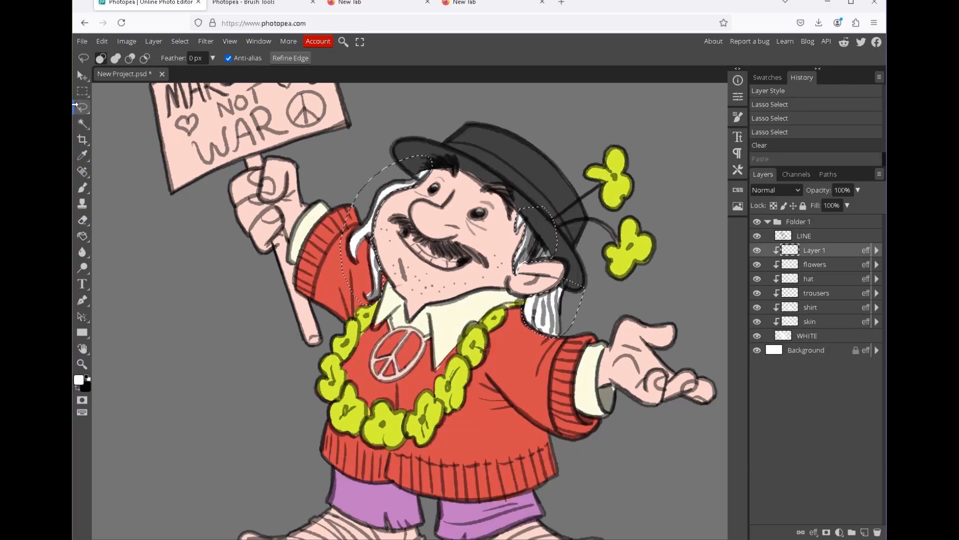
pyautogui.hotkey('ctrl', 'v')
pyautogui.doubleClick(815, 250)
pyautogui.write('hair')
pyautogui.press('Return')
pyautogui.keyDown('alt'); pyautogui.click(814, 257); pyautogui.keyUp('alt')
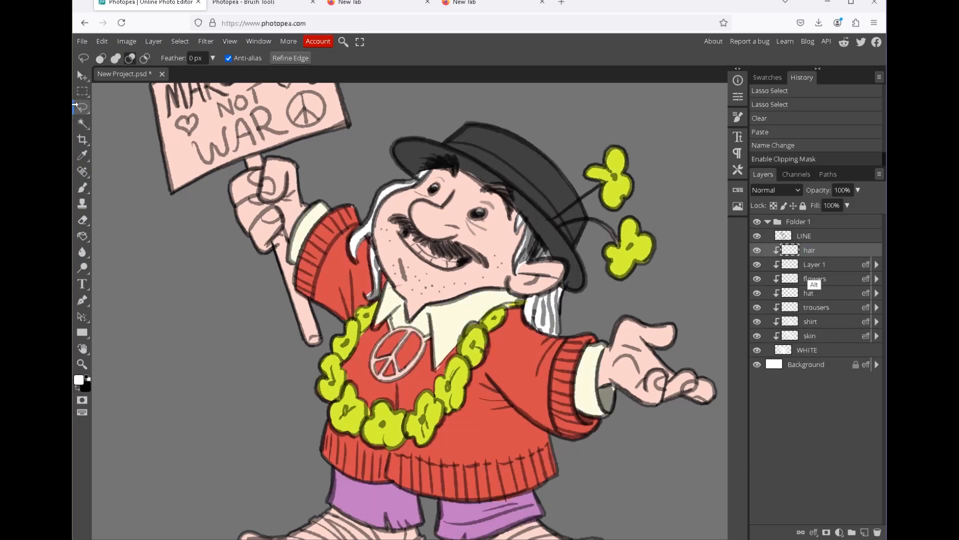
# Rename the collar and cuffs layer as "collar cuffs".
pyautogui.click(814, 265)
pyautogui.click(757, 265)
pyautogui.click(757, 265)
pyautogui.doubleClick(815, 265)
pyautogui.write('s')
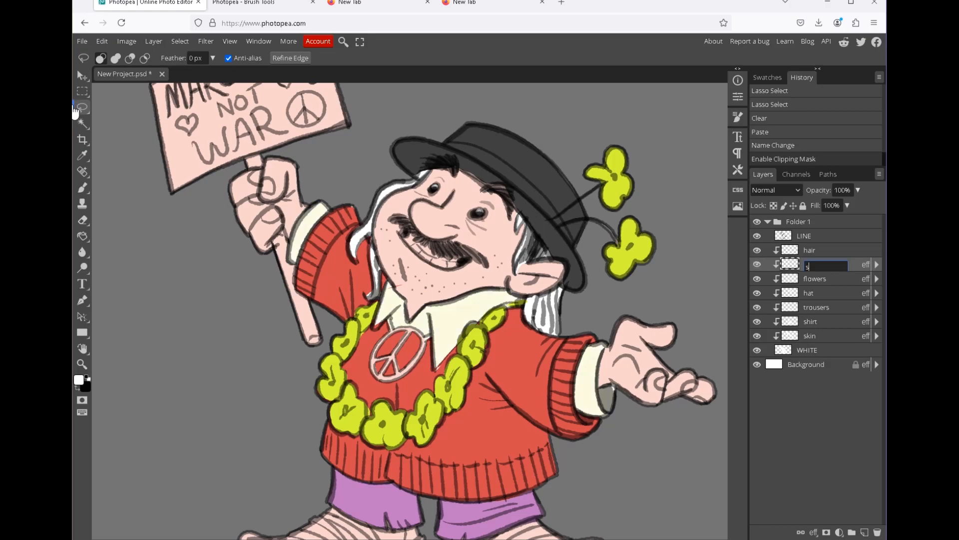
pyautogui.write('collar cuffs')
pyautogui.press('Return')
# Give the hair layer a near-black 282827 colour overlay.
pyautogui.rightClick(792, 249)
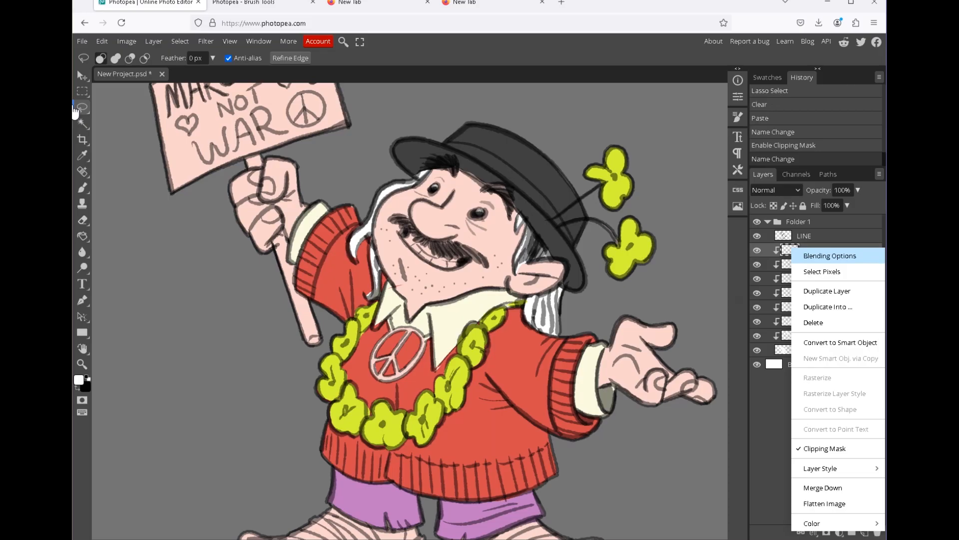
pyautogui.click(809, 253)
pyautogui.click(507, 431)
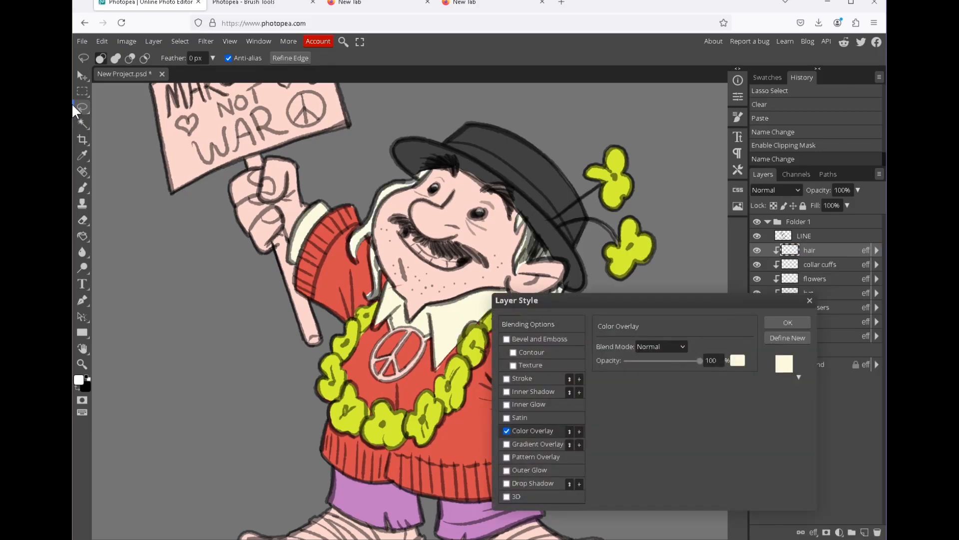
pyautogui.click(738, 360)
pyautogui.moveTo(584, 322)
pyautogui.mouseDown()
pyautogui.moveTo(583, 313)
pyautogui.moveTo(583, 322)
pyautogui.mouseUp()
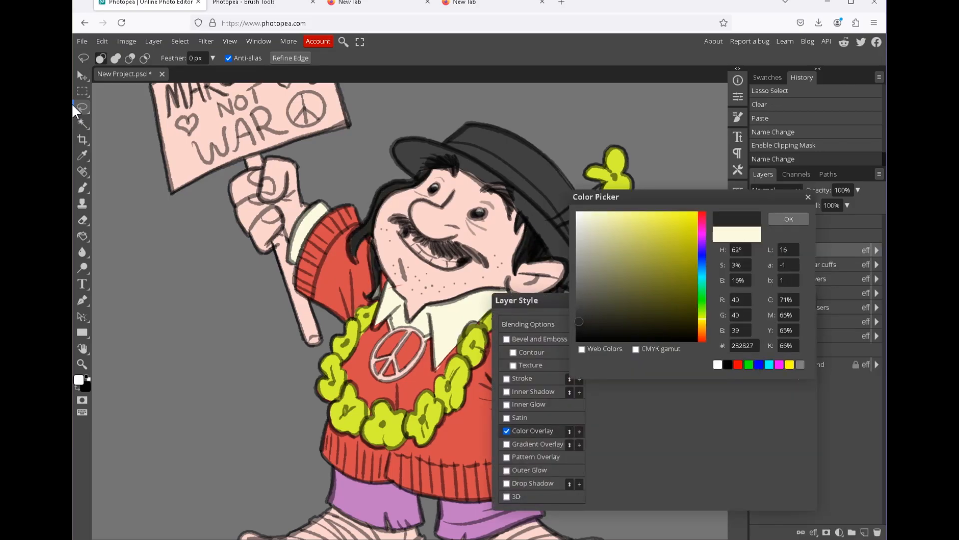
pyautogui.click(788, 218)
pyautogui.click(787, 322)
# Save the project as a PSD file.
pyautogui.press('z')
pyautogui.moveTo(574, 360); pyautogui.dragTo(530, 360)
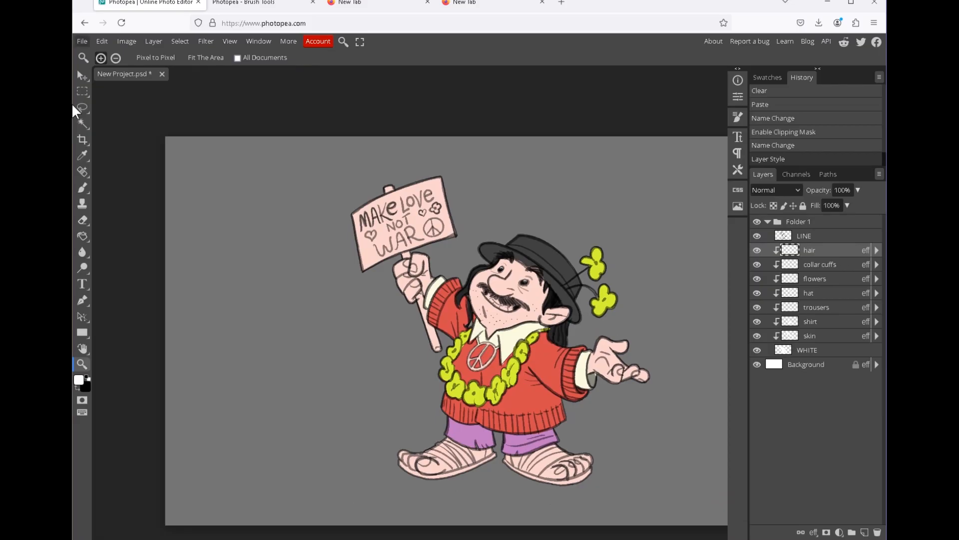
pyautogui.click(82, 41)
pyautogui.click(104, 158)
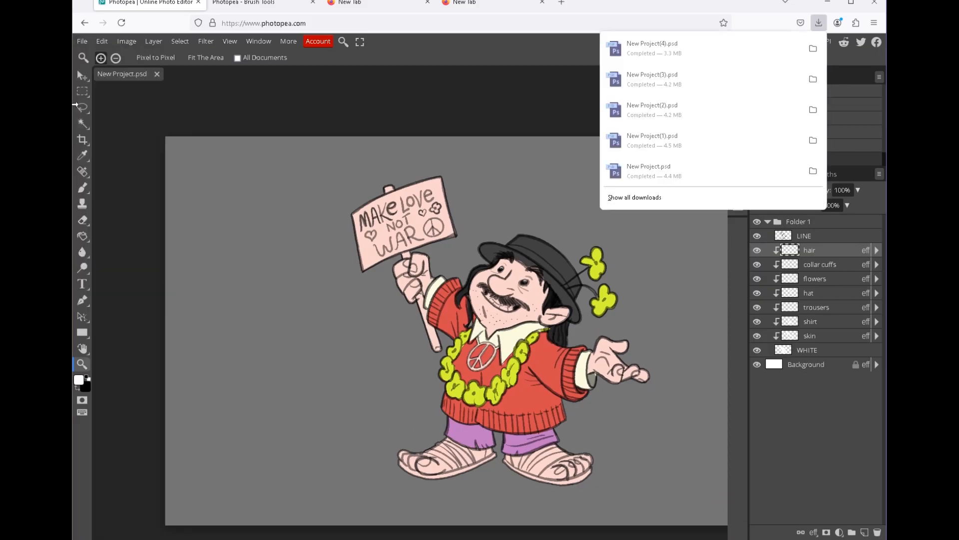
# With all colour layers above it hidden, lasso the peace pendant on the skin layer and clear it.
pyautogui.moveTo(511, 393); pyautogui.dragTo(554, 392)
pyautogui.moveTo(505, 350); pyautogui.dragTo(555, 326)
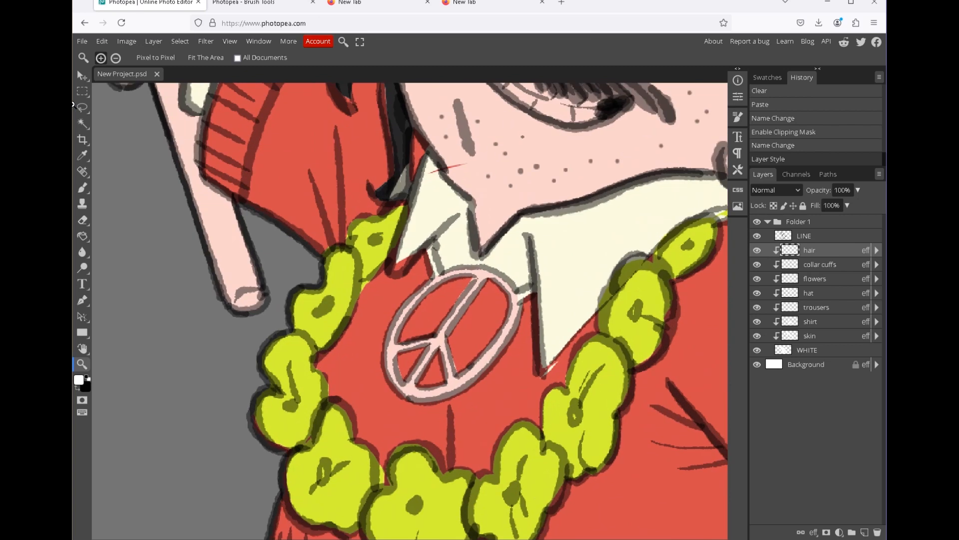
pyautogui.click(809, 335)
pyautogui.click(80, 107)
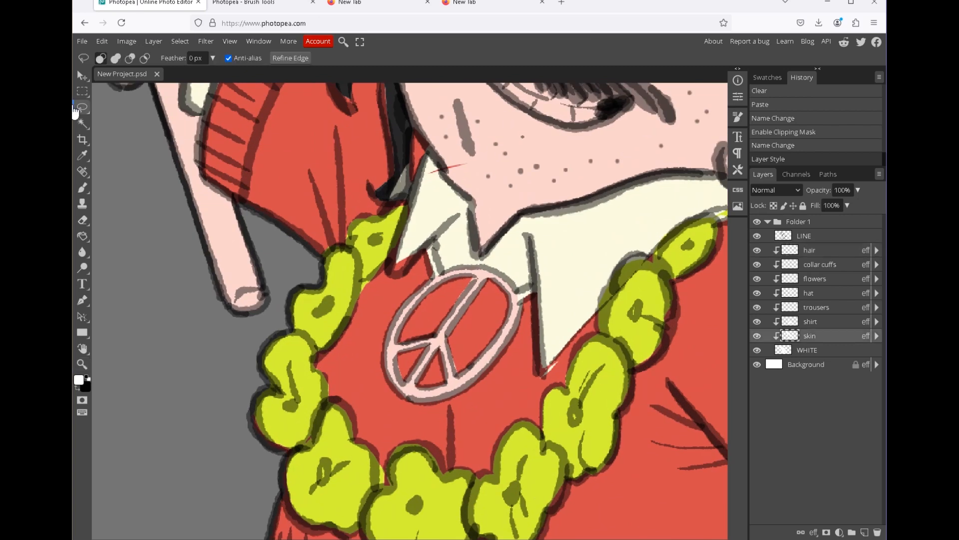
pyautogui.click(757, 250)
pyautogui.click(757, 264)
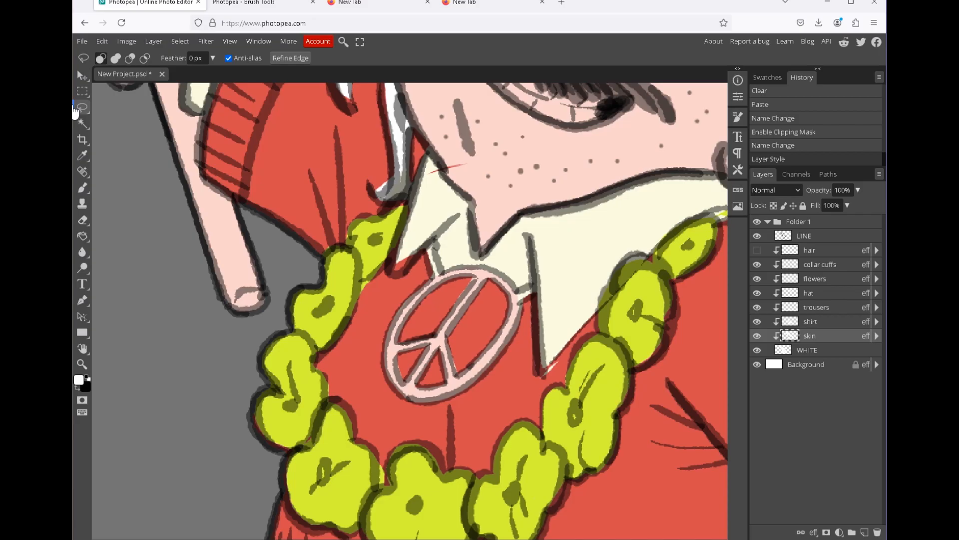
pyautogui.click(757, 278)
pyautogui.click(756, 293)
pyautogui.click(757, 307)
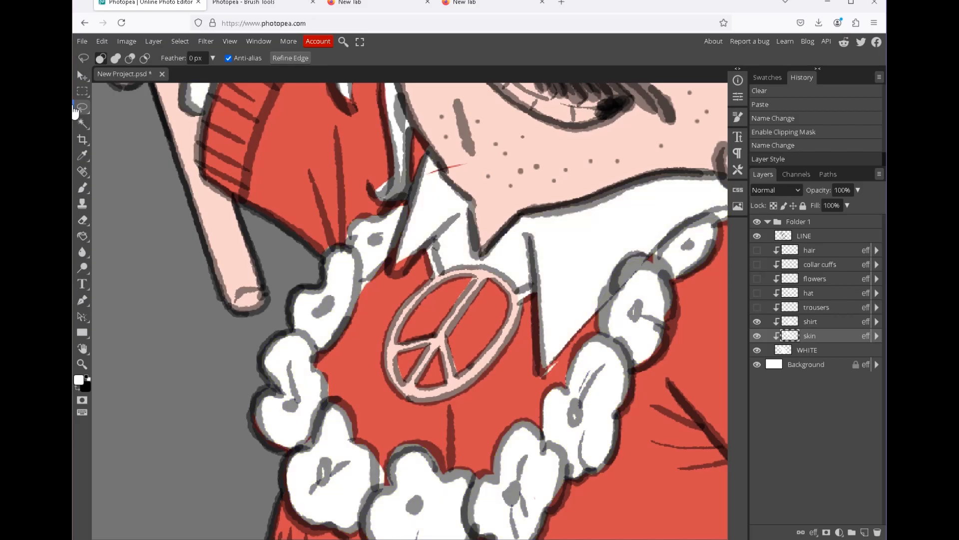
pyautogui.click(757, 322)
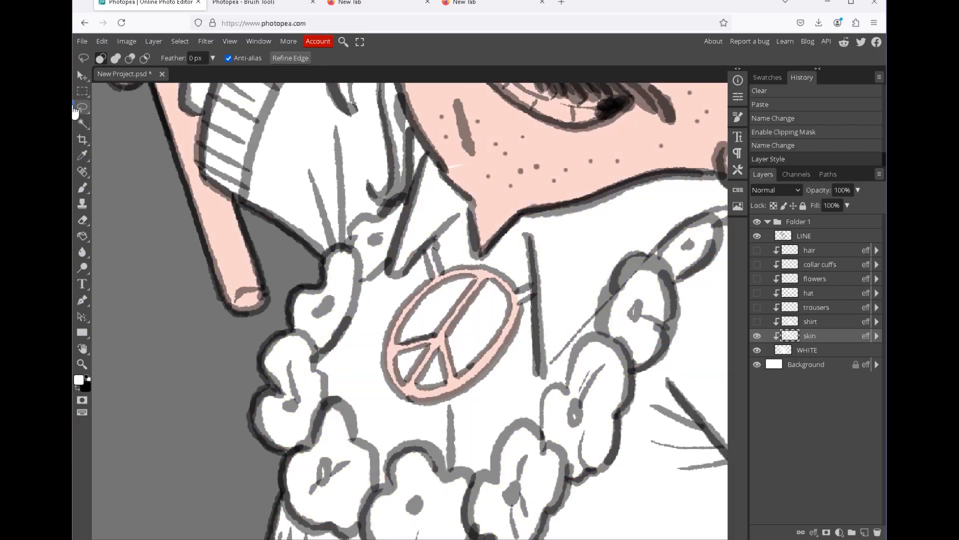
pyautogui.moveTo(527, 252)
pyautogui.mouseDown()
pyautogui.moveTo(389, 300)
pyautogui.moveTo(517, 395)
pyautogui.moveTo(539, 325)
pyautogui.mouseUp()
pyautogui.press('Delete')
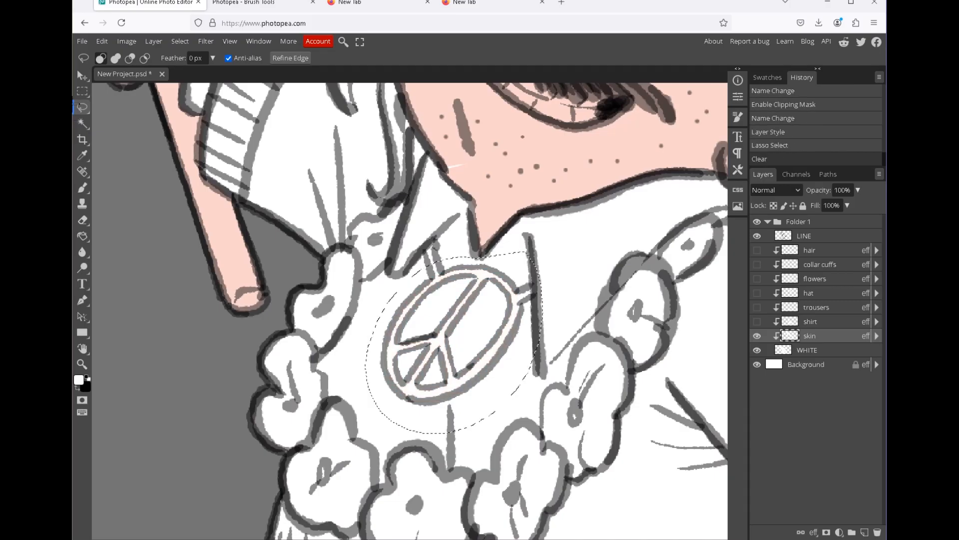
# Paste the cut peace pendant onto its own clipped layer above skin and name it "cnd".
pyautogui.hotkey('ctrl', 'v')
pyautogui.keyDown('alt'); pyautogui.click(809, 343); pyautogui.keyUp('alt')
pyautogui.doubleClick(811, 336)
pyautogui.write('cnd')
pyautogui.press('Return')
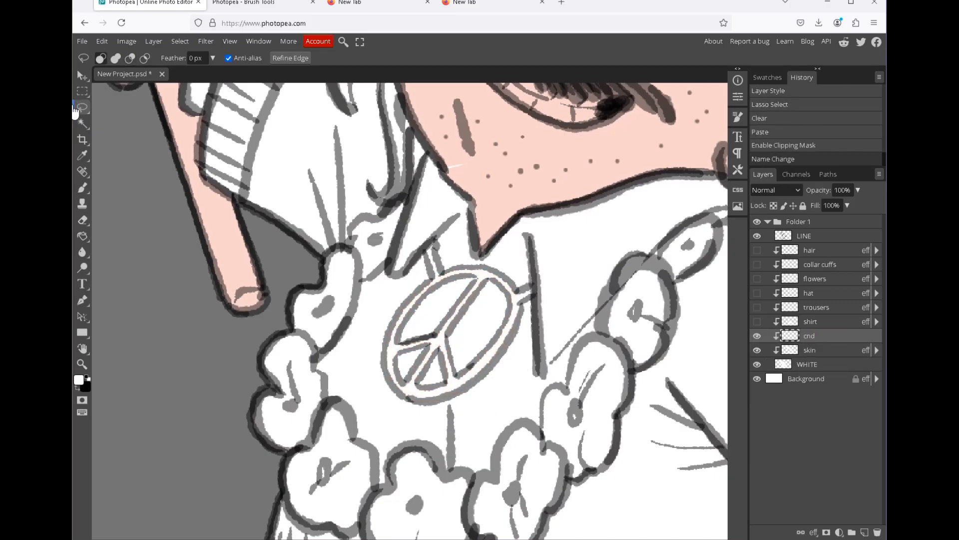
# Show the hidden colour layers again and move the cnd layer directly below LINE.
pyautogui.moveTo(757, 321); pyautogui.dragTo(757, 250)
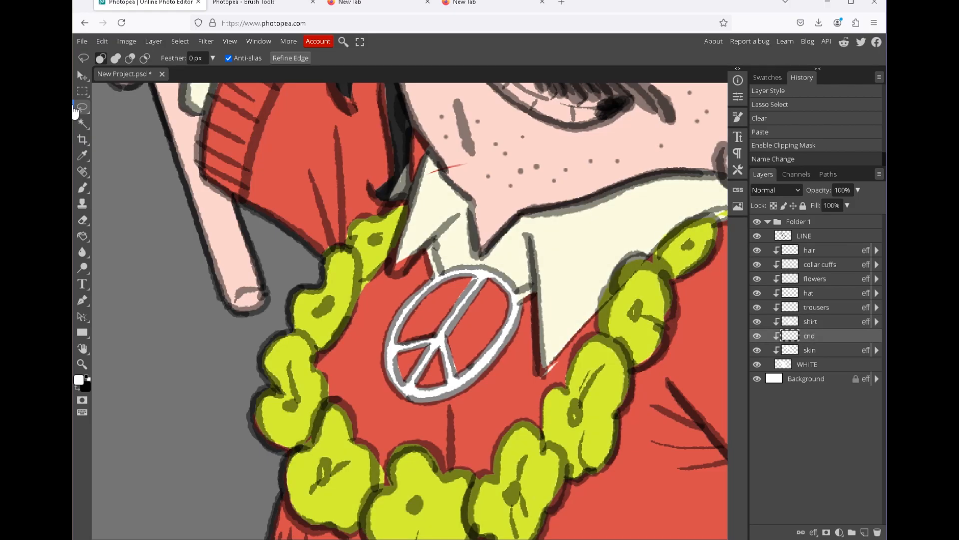
pyautogui.moveTo(811, 336); pyautogui.dragTo(816, 238)
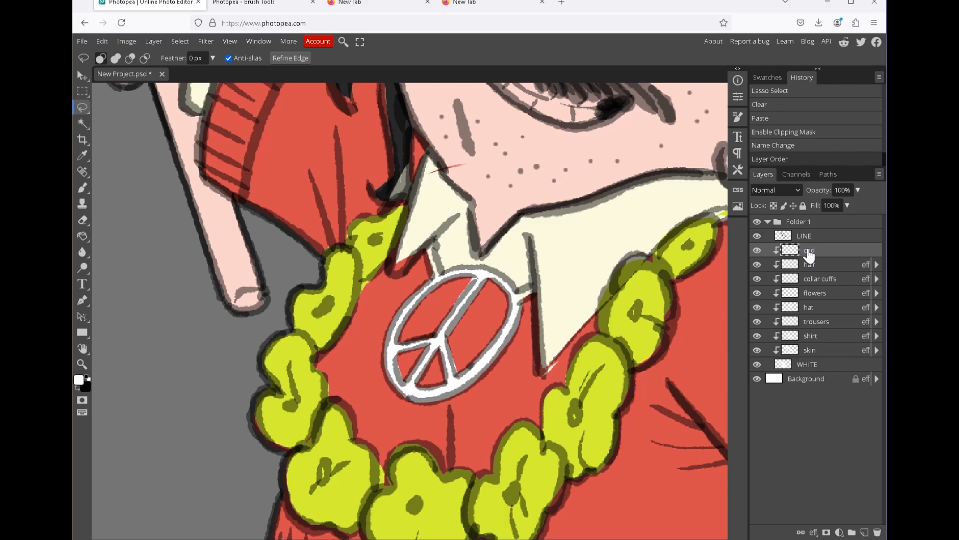
pyautogui.press('z')
pyautogui.hotkey('ctrl', '-')
pyautogui.hotkey('ctrl', '-')
pyautogui.hotkey('ctrl', '-')
pyautogui.hotkey('ctrl', '-')
pyautogui.hotkey('ctrl', '-')
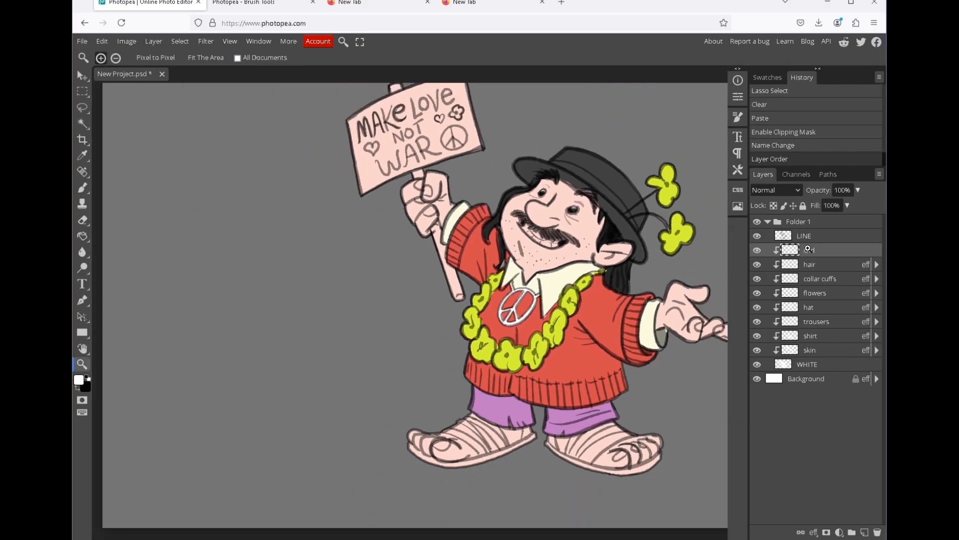
# Add a new clipped layer above cnd and name it "teeth".
pyautogui.hotkey('ctrl', '+')
pyautogui.hotkey('ctrl', '+')
pyautogui.hotkey('ctrl', '+')
pyautogui.hotkey('ctrl', '+')
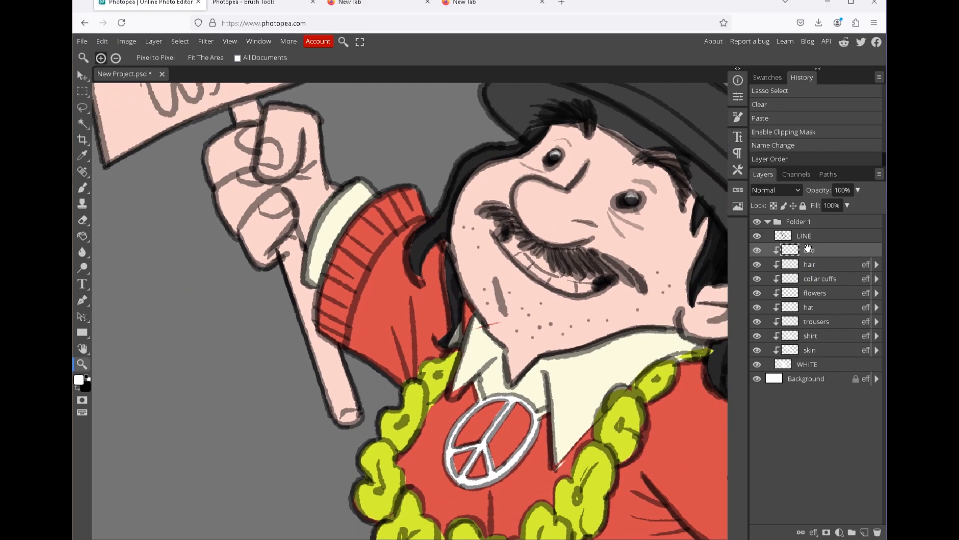
pyautogui.hotkey('alt', '[')
pyautogui.hotkey('alt', '[')
pyautogui.hotkey('alt', '[')
pyautogui.hotkey('alt', '[')
pyautogui.hotkey('alt', '[')
pyautogui.hotkey('alt', '[')
pyautogui.hotkey('alt', '[')
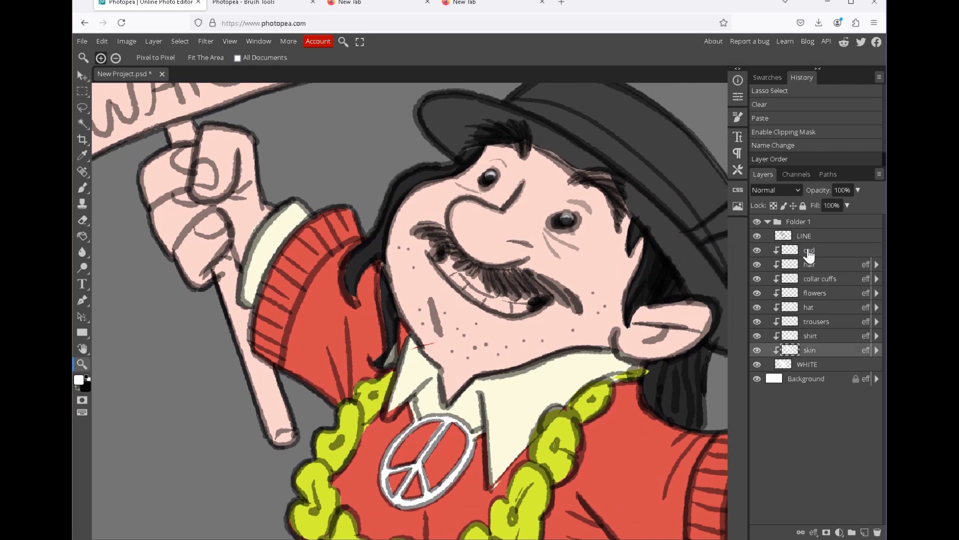
pyautogui.click(810, 255)
pyautogui.click(865, 532)
pyautogui.hotkey('ctrl', 'alt', 'g')
pyautogui.doubleClick(815, 250)
pyautogui.write('teeth')
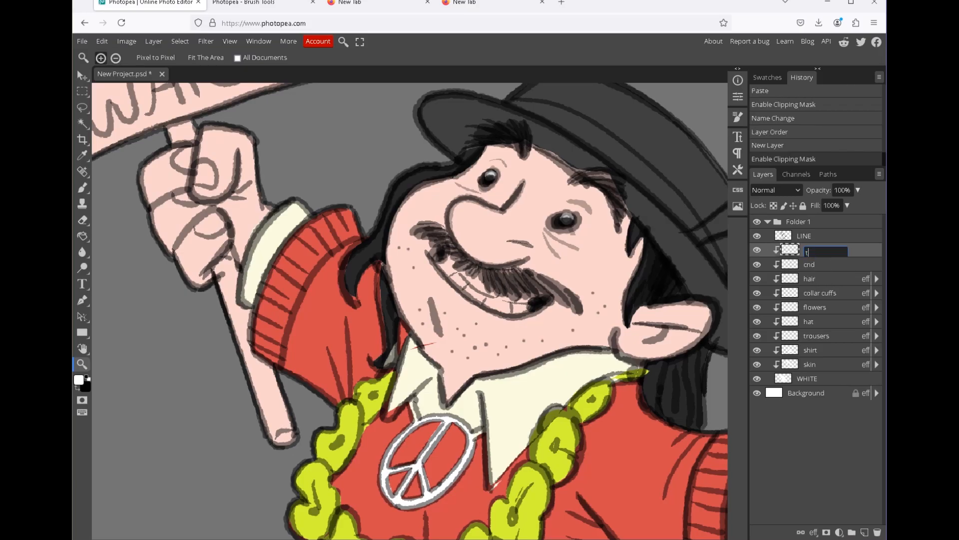
pyautogui.press('Return')
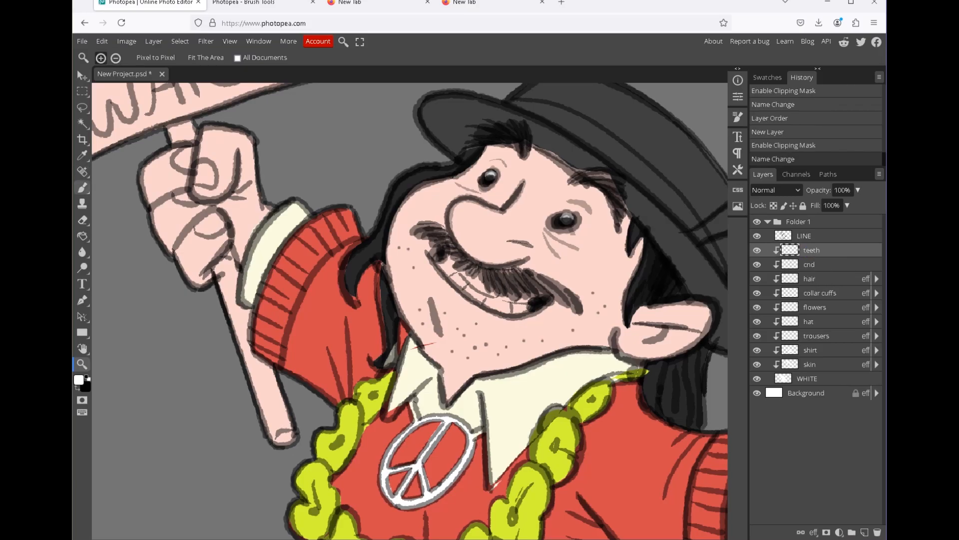
# Paint the character's teeth white with a larger brush on the teeth layer.
pyautogui.click(82, 187)
pyautogui.moveTo(446, 267); pyautogui.dragTo(452, 274)
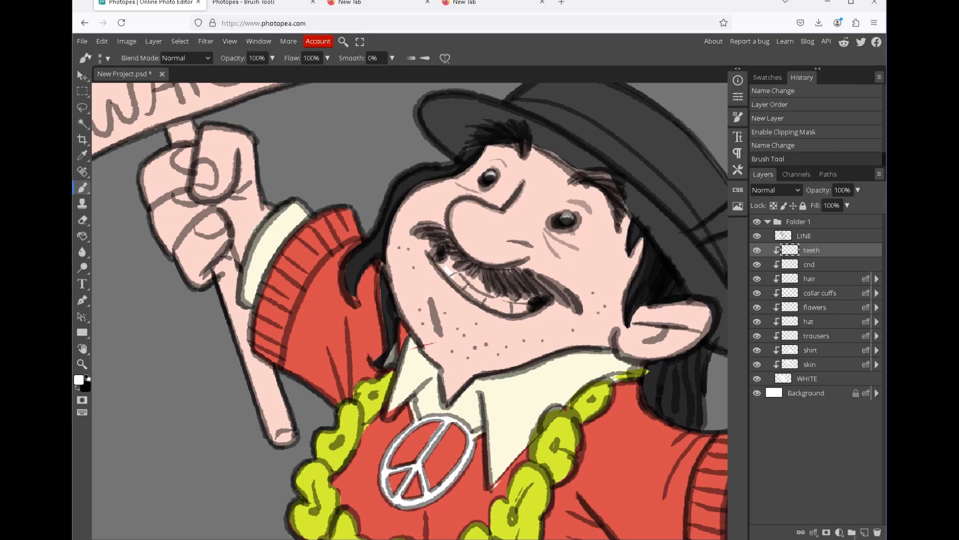
pyautogui.click(448, 264)
pyautogui.press(']')
pyautogui.press(']')
pyautogui.moveTo(445, 262)
pyautogui.mouseDown()
pyautogui.moveTo(469, 288)
pyautogui.moveTo(532, 305)
pyautogui.mouseUp()
pyautogui.click(485, 294)
pyautogui.press('z')
pyautogui.moveTo(574, 322); pyautogui.dragTo(853, 538)
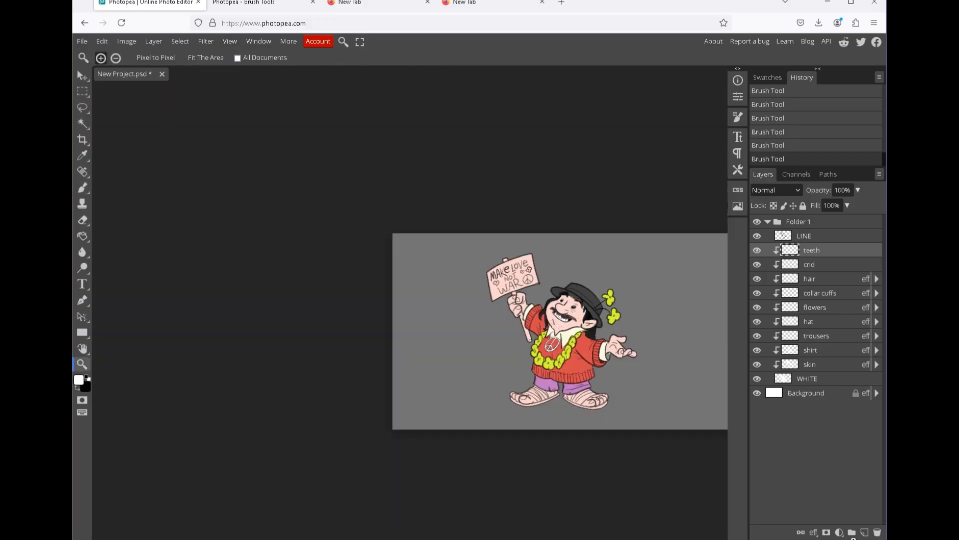
# Add another new clipped layer directly above the teeth layer.
pyautogui.moveTo(577, 307); pyautogui.dragTo(725, 307)
pyautogui.hotkey('ctrl', 'shift', 'n')
pyautogui.hotkey('ctrl', 'alt', 'g')
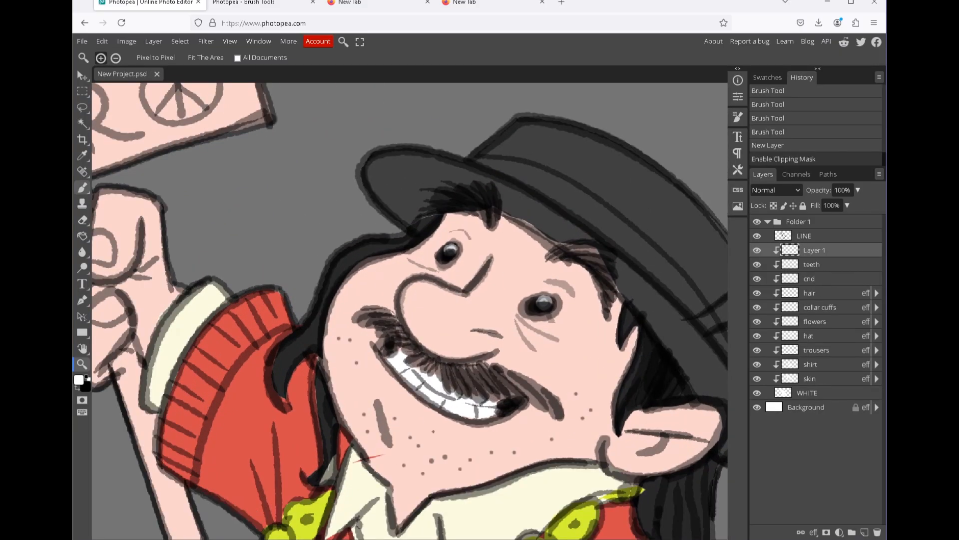
# Try painting a white spot over the pupil of the larger eye on the new layer.
pyautogui.click(82, 188)
pyautogui.click(546, 302)
pyautogui.click(545, 301)
pyautogui.click(546, 301)
pyautogui.click(545, 300)
pyautogui.click(545, 301)
pyautogui.press(']')
pyautogui.press(']')
pyautogui.press(']')
pyautogui.click(548, 295)
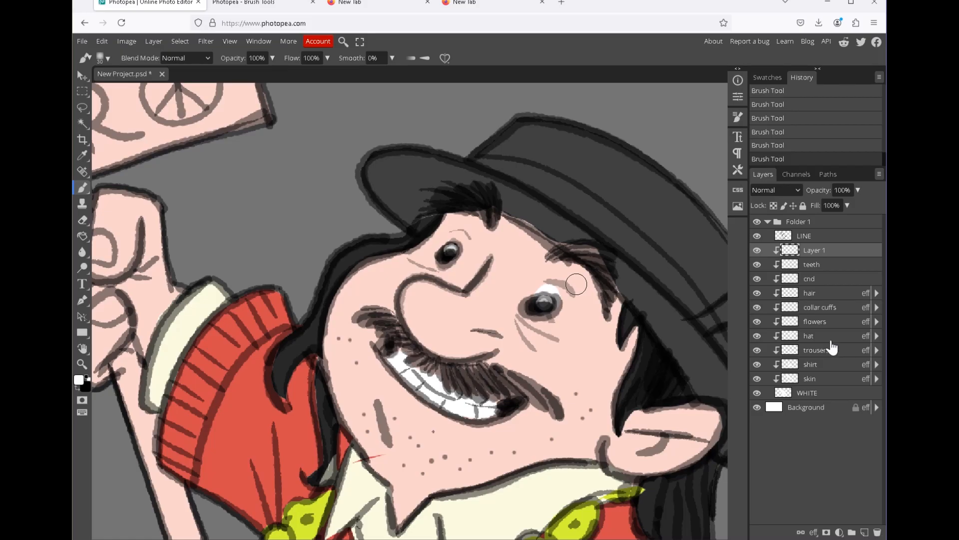
# Move the new layer above LINE and save the project as a PSD file.
pyautogui.moveTo(820, 250); pyautogui.dragTo(821, 228)
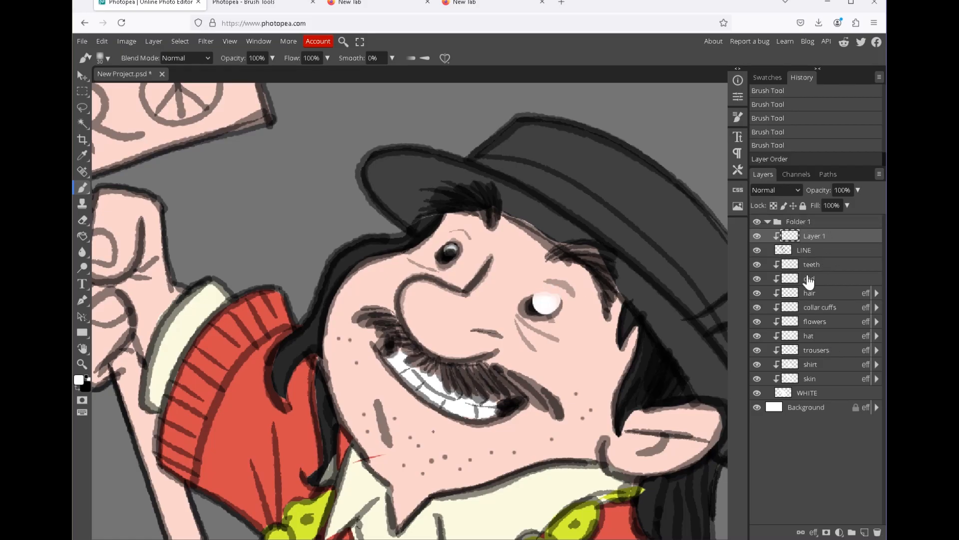
pyautogui.hotkey('ctrl', 's')
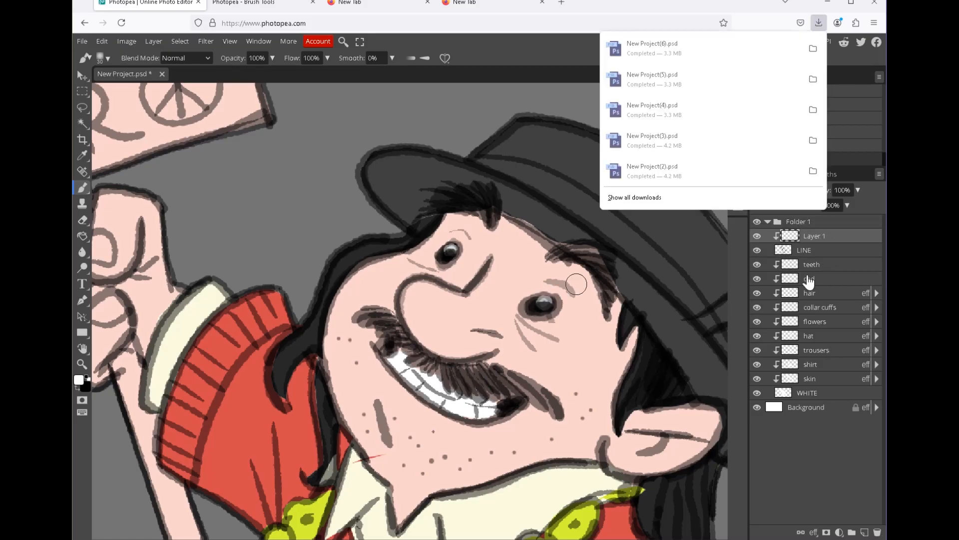
# Paint small white highlights on both pupils with a smaller brush on the layer above LINE.
pyautogui.press('[')
pyautogui.press('[')
pyautogui.press('[')
pyautogui.press('[')
pyautogui.press('[')
pyautogui.click(546, 301)
pyautogui.click(453, 249)
pyautogui.click(454, 249)
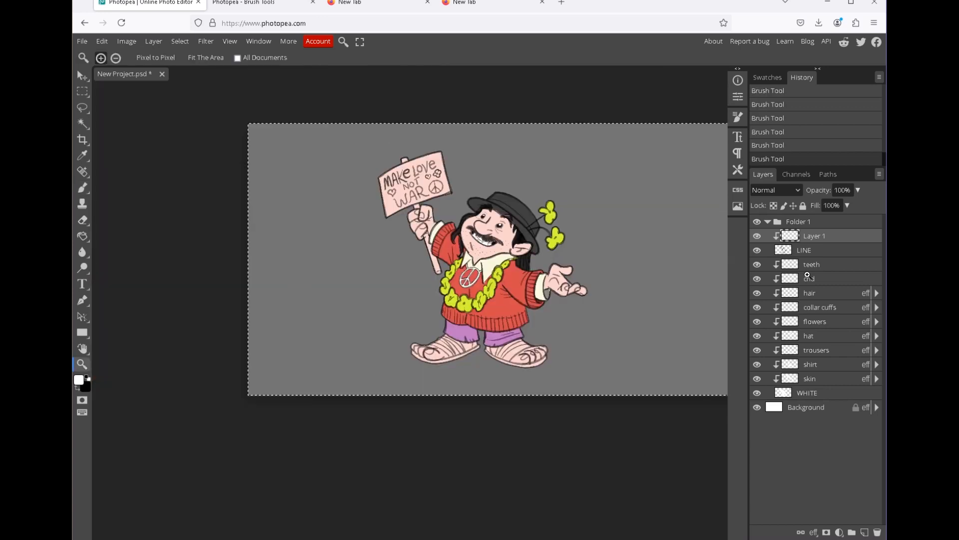
# Rename the eye highlights layer as "eyes LT".
pyautogui.scroll(3, 447, 368)
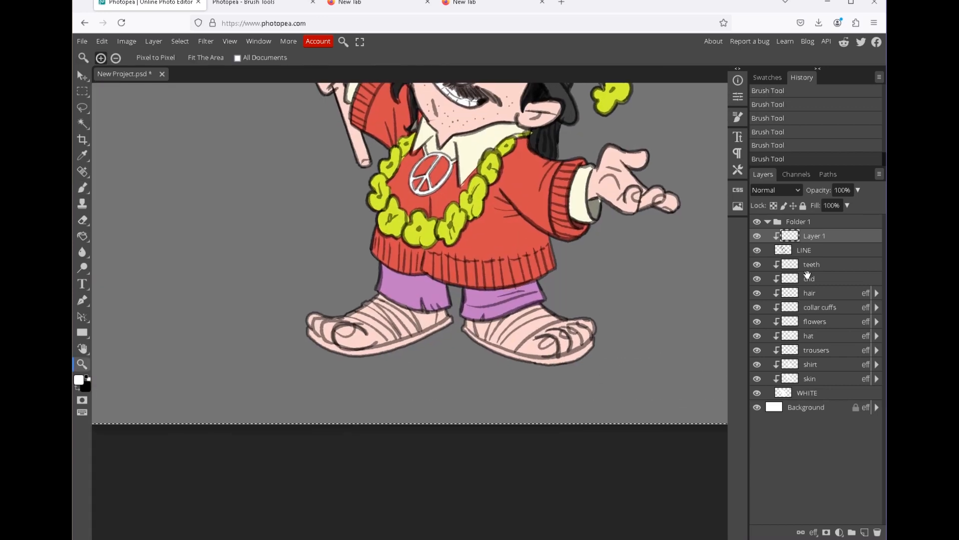
pyautogui.scroll(3, 410, 310)
pyautogui.scroll(-1, 470, 310)
pyautogui.click(810, 378)
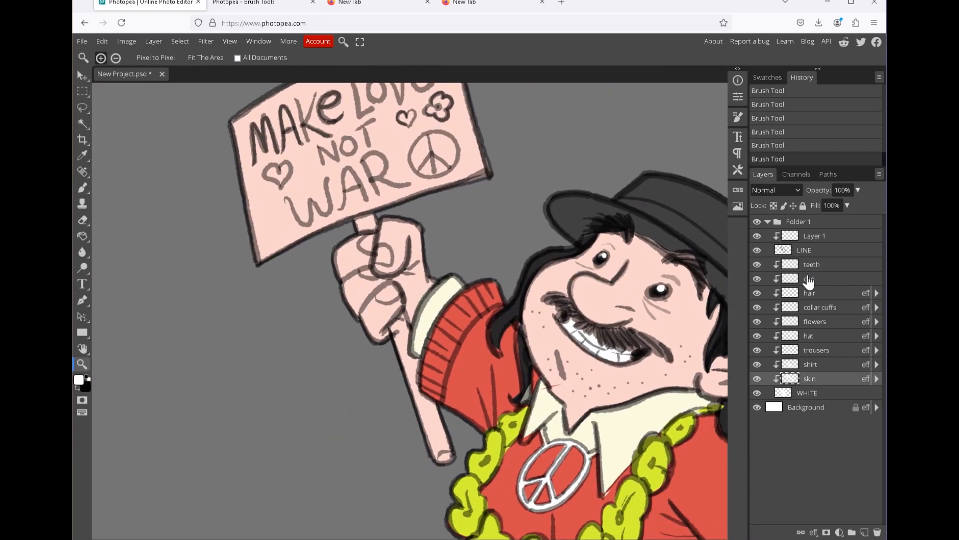
pyautogui.press('l')
pyautogui.click(757, 249)
pyautogui.doubleClick(814, 236)
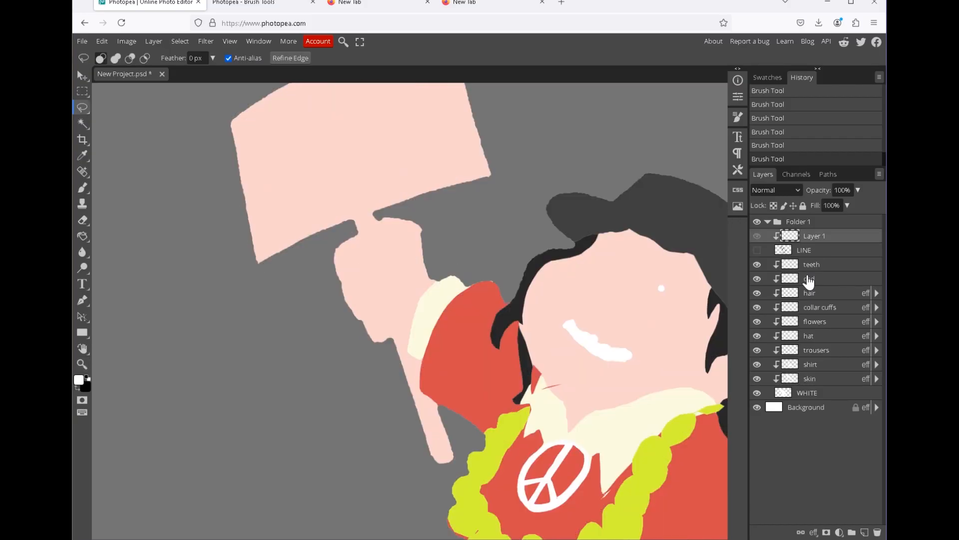
pyautogui.write('eyes LT')
pyautogui.press('Return')
# Show the LINE layer and hide the colour layers from teeth down to shirt.
pyautogui.click(757, 264)
pyautogui.click(756, 250)
pyautogui.moveTo(757, 278); pyautogui.dragTo(757, 364)
# Lasso the protest sign's board on the skin layer and move it to its own clipped layer named "sign".
pyautogui.click(809, 378)
pyautogui.moveTo(410, 280)
pyautogui.mouseDown()
pyautogui.moveTo(434, 345)
pyautogui.moveTo(487, 344)
pyautogui.mouseUp()
pyautogui.moveTo(432, 287); pyautogui.dragTo(291, 190)
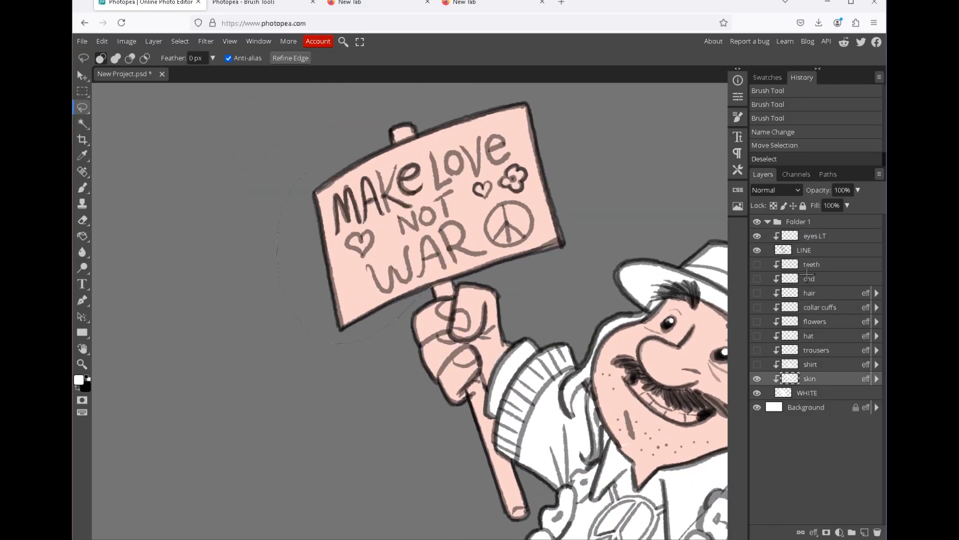
pyautogui.moveTo(406, 144)
pyautogui.mouseDown()
pyautogui.moveTo(559, 105)
pyautogui.moveTo(431, 287)
pyautogui.moveTo(404, 241)
pyautogui.mouseUp()
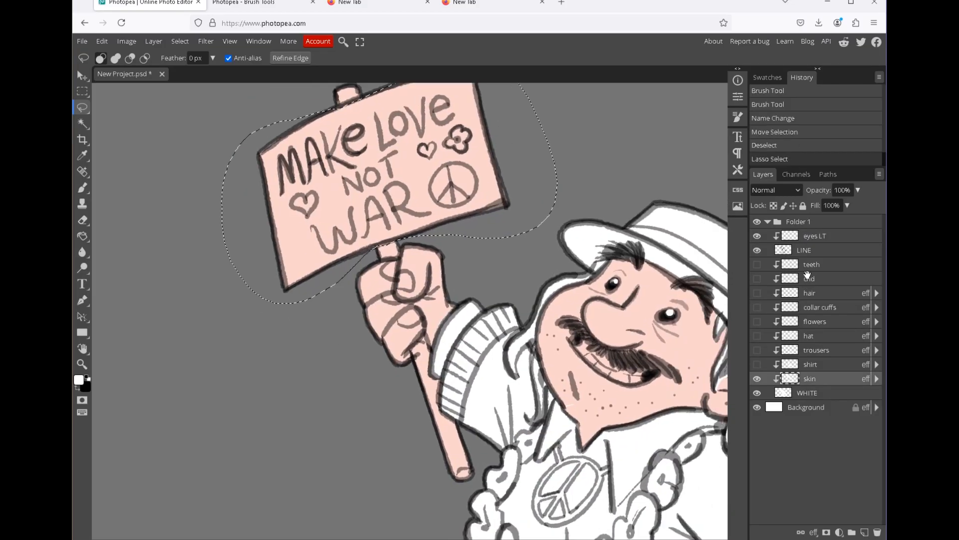
pyautogui.press('Delete')
pyautogui.hotkey('ctrl', 'v')
pyautogui.hotkey('ctrl', 'alt', 'g')
pyautogui.doubleClick(815, 379)
pyautogui.write('sign')
pyautogui.press('Return')
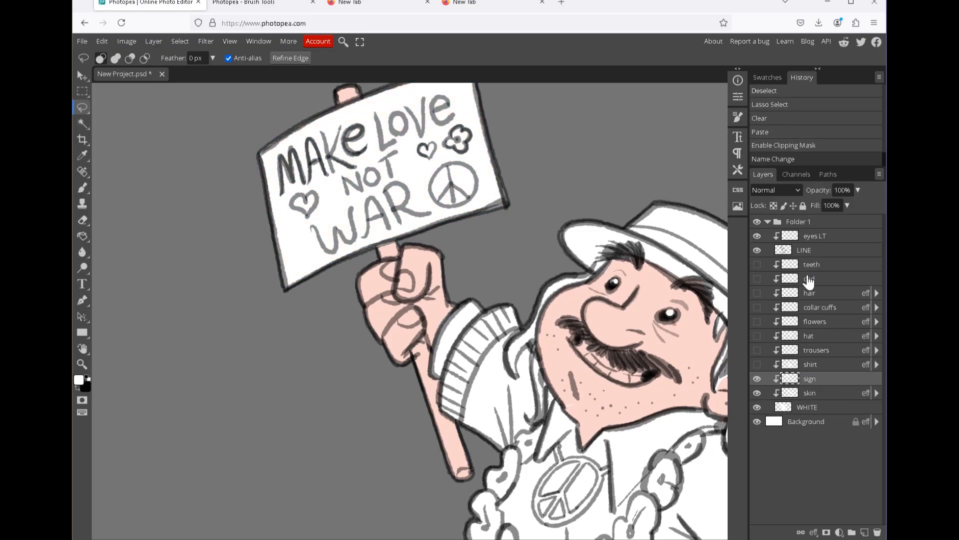
# Lasso the visible pieces of the sign's stick on the skin layer and move them to a clipped layer named "handle".
pyautogui.click(814, 393)
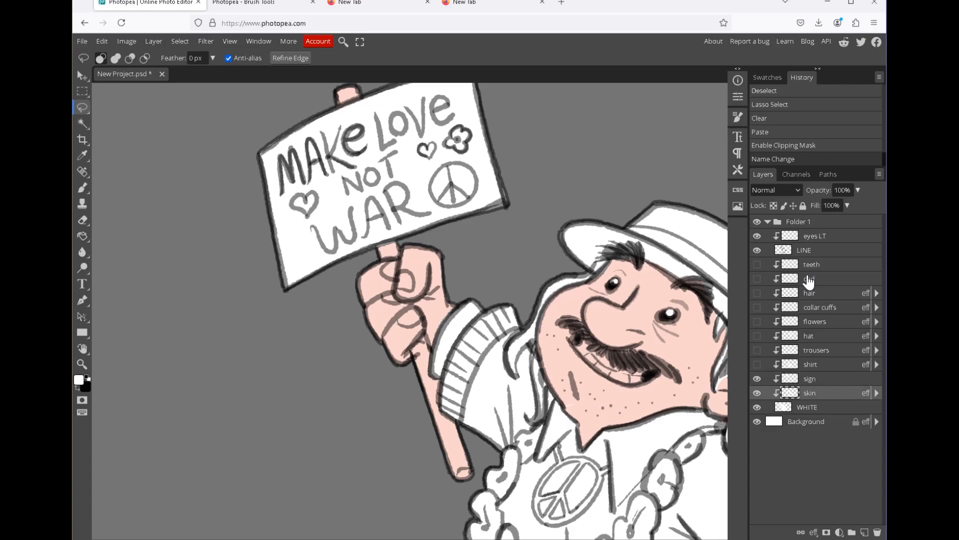
pyautogui.moveTo(349, 115)
pyautogui.mouseDown()
pyautogui.moveTo(351, 128)
pyautogui.moveTo(376, 127)
pyautogui.mouseUp()
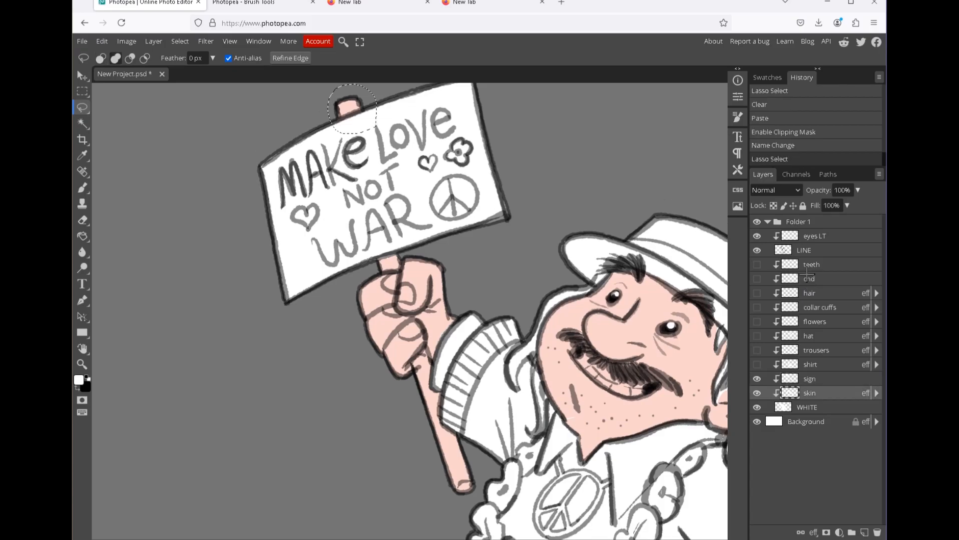
pyautogui.moveTo(378, 273); pyautogui.dragTo(372, 241)
pyautogui.moveTo(432, 364)
pyautogui.mouseDown()
pyautogui.moveTo(425, 348)
pyautogui.moveTo(438, 471)
pyautogui.moveTo(454, 394)
pyautogui.moveTo(435, 368)
pyautogui.mouseUp()
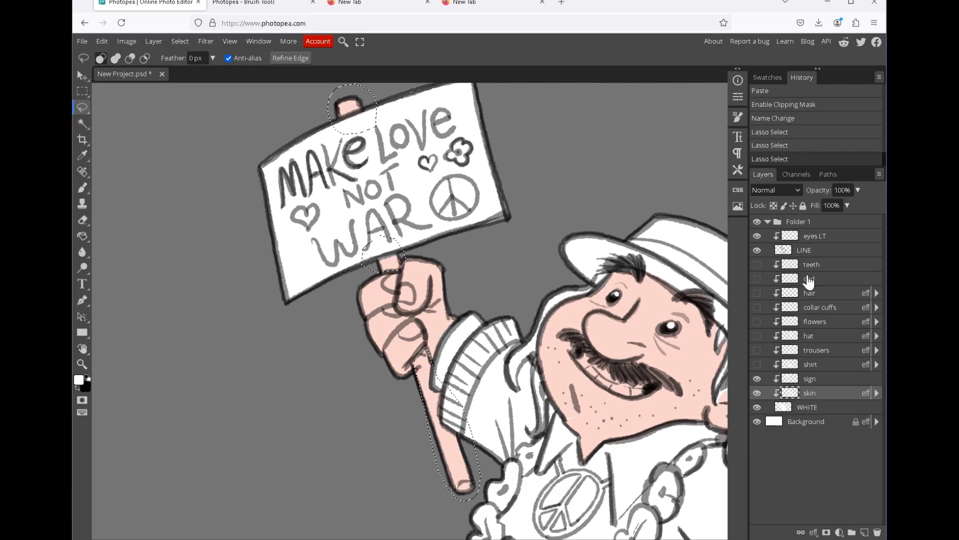
pyautogui.hotkey('ctrl', 'x')
pyautogui.hotkey('ctrl', 'v')
pyautogui.keyDown('alt'); pyautogui.click(809, 400); pyautogui.keyUp('alt')
pyautogui.doubleClick(816, 393)
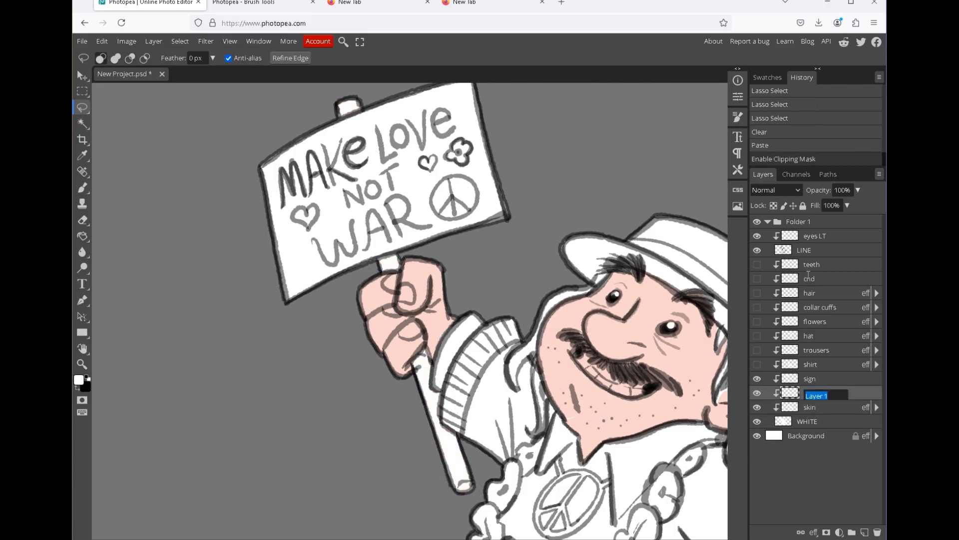
pyautogui.write('handle')
pyautogui.press('Return')
# Show all the hidden colour layers from shirt up to teeth.
pyautogui.click(756, 365)
pyautogui.click(757, 350)
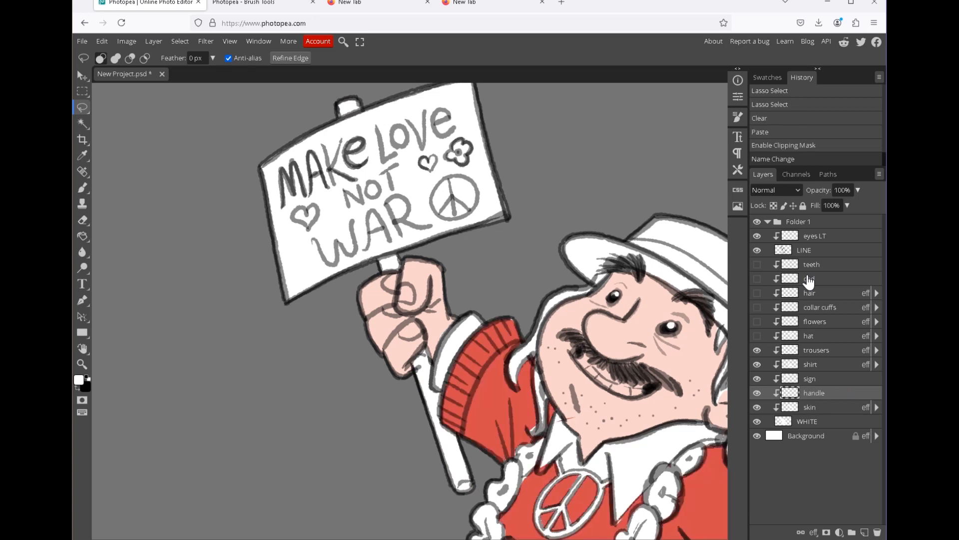
pyautogui.click(757, 335)
pyautogui.click(757, 321)
pyautogui.click(757, 307)
pyautogui.click(756, 293)
pyautogui.click(757, 279)
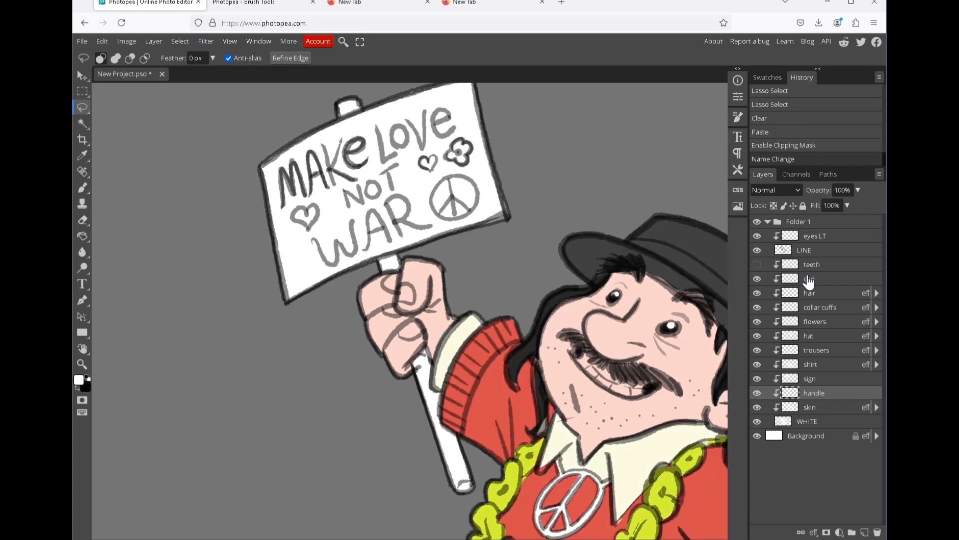
pyautogui.click(757, 264)
# Give the handle layer a dark grey colour overlay.
pyautogui.rightClick(808, 278)
pyautogui.click(830, 115)
pyautogui.click(507, 430)
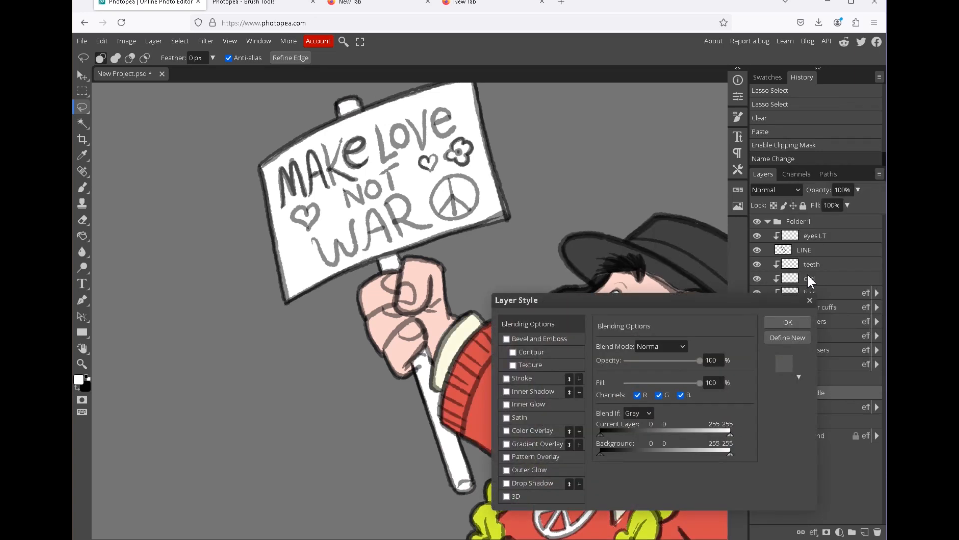
pyautogui.click(737, 360)
pyautogui.moveTo(590, 288); pyautogui.dragTo(590, 298)
pyautogui.click(788, 218)
pyautogui.click(786, 322)
# Give the sign layer a pale beige ebd7c3 colour overlay.
pyautogui.click(809, 378)
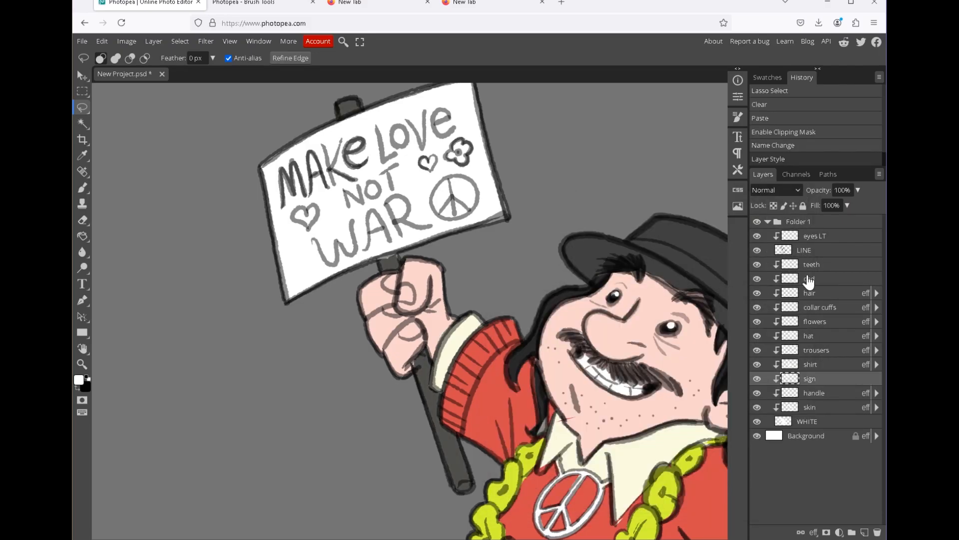
pyautogui.rightClick(809, 378)
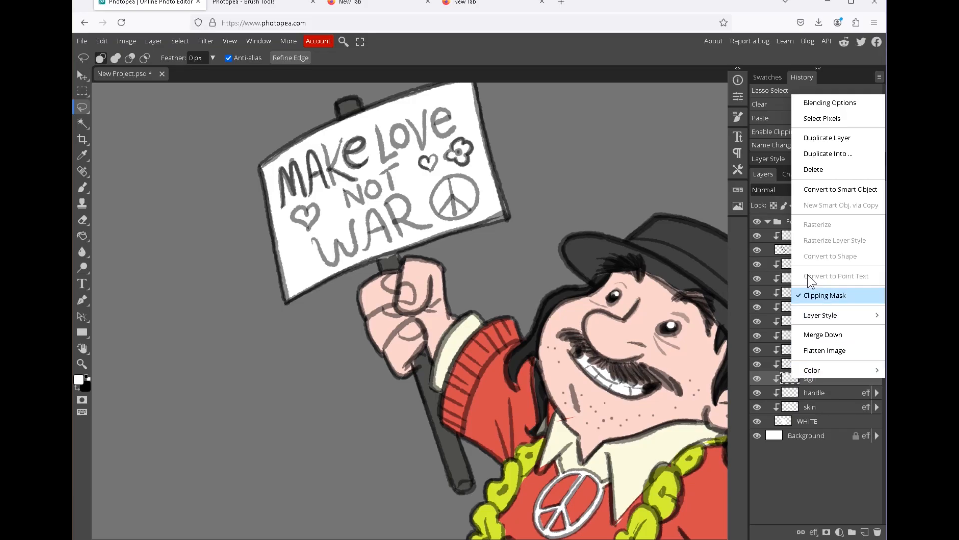
pyautogui.click(830, 103)
pyautogui.click(507, 430)
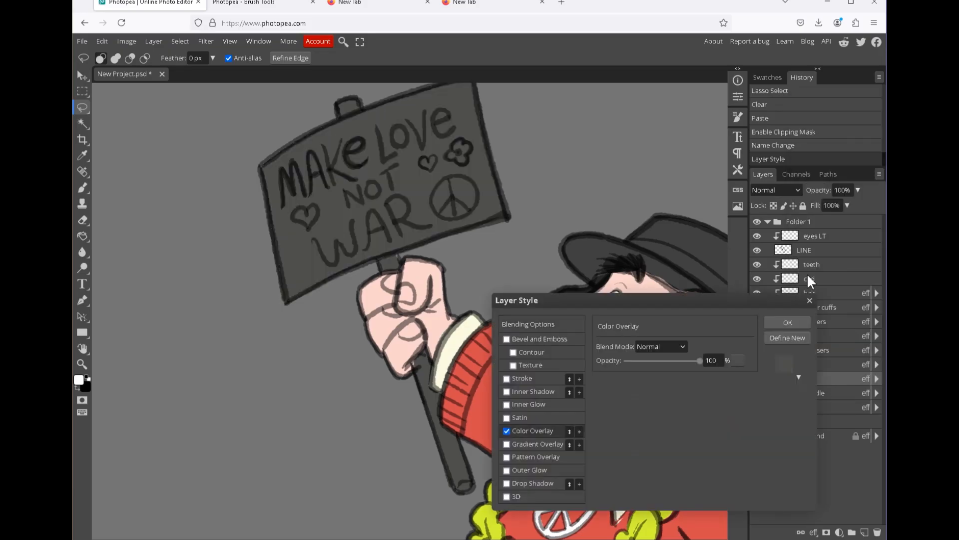
pyautogui.click(737, 360)
pyautogui.moveTo(583, 301); pyautogui.dragTo(591, 242)
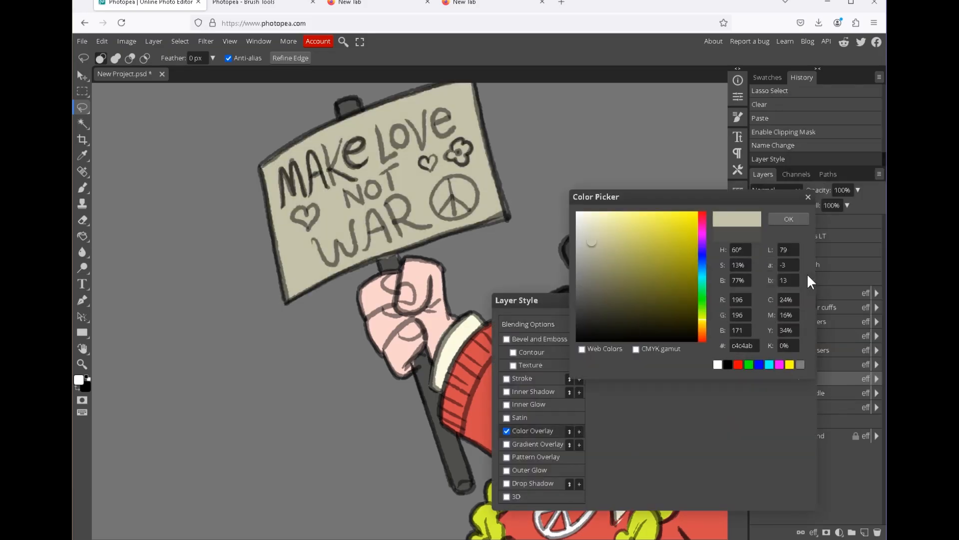
pyautogui.click(702, 331)
pyautogui.click(596, 223)
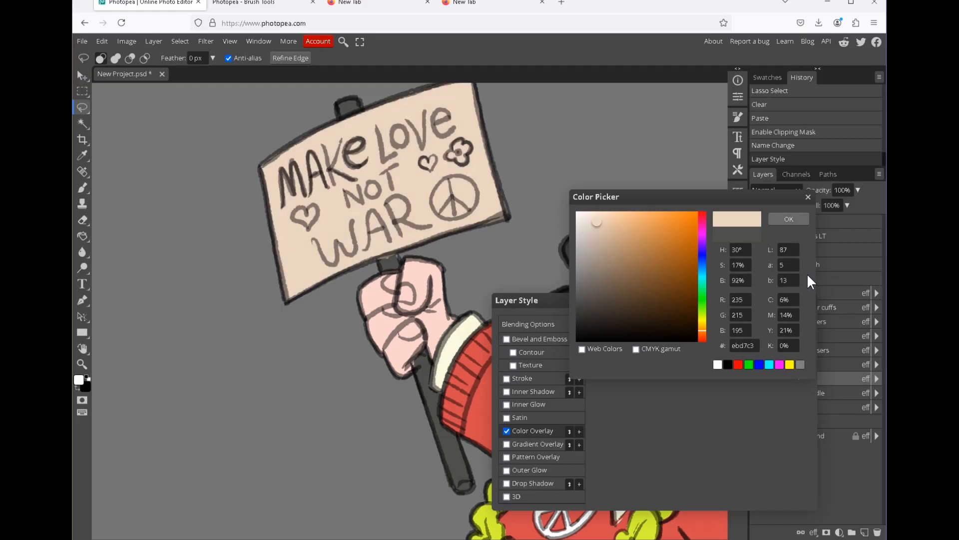
pyautogui.click(788, 218)
pyautogui.click(787, 322)
# Lasso both sandals' straps and soles on the skin layer, leaving out the toes, and cut them out.
pyautogui.press('z')
pyautogui.moveTo(356, 100); pyautogui.dragTo(294, 100)
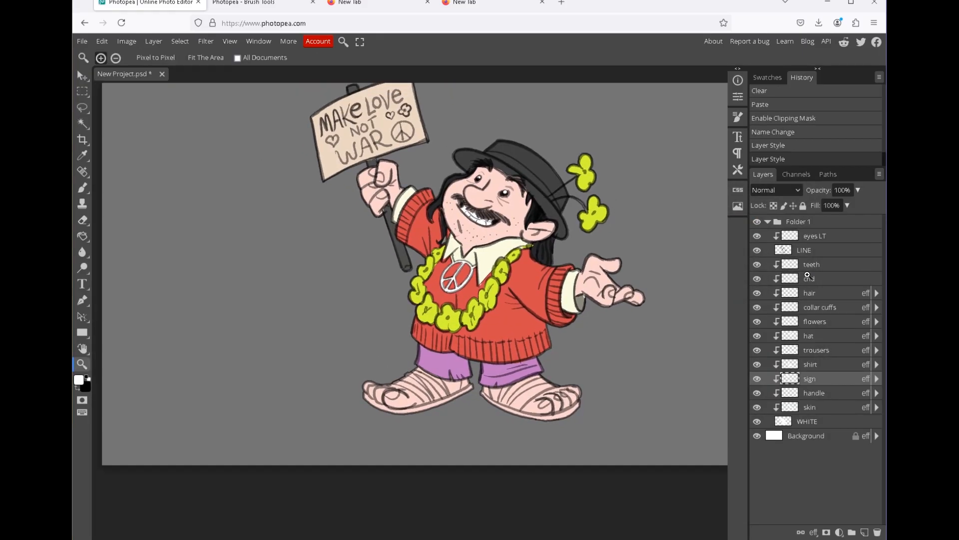
pyautogui.moveTo(529, 407); pyautogui.dragTo(567, 407)
pyautogui.click(810, 407)
pyautogui.press('l')
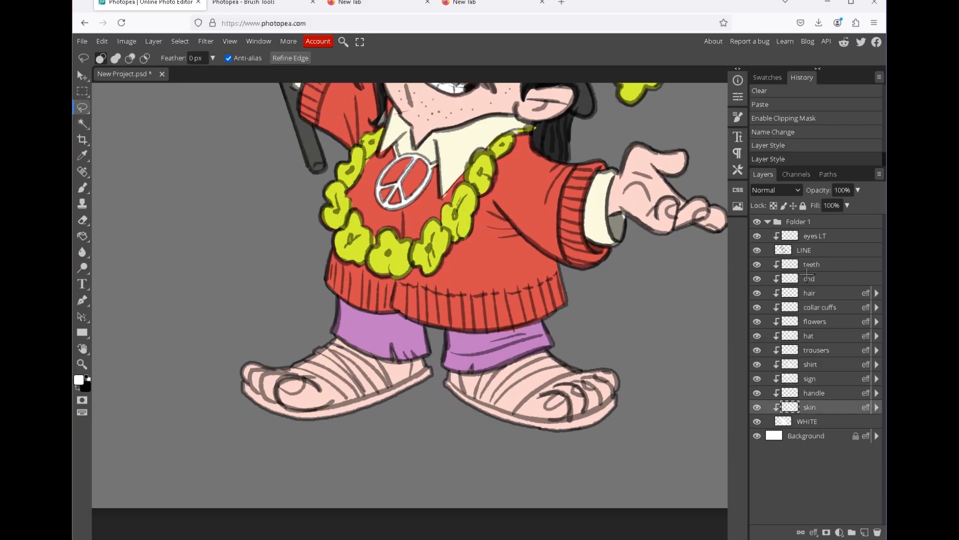
pyautogui.moveTo(460, 370); pyautogui.dragTo(453, 354)
pyautogui.moveTo(468, 394)
pyautogui.mouseDown()
pyautogui.moveTo(492, 359)
pyautogui.moveTo(578, 368)
pyautogui.moveTo(519, 402)
pyautogui.moveTo(555, 415)
pyautogui.moveTo(546, 456)
pyautogui.moveTo(461, 414)
pyautogui.mouseUp()
pyautogui.moveTo(438, 386)
pyautogui.mouseDown()
pyautogui.moveTo(411, 377)
pyautogui.moveTo(425, 404)
pyautogui.mouseUp()
pyautogui.moveTo(279, 403); pyautogui.dragTo(215, 415)
pyautogui.moveTo(247, 450); pyautogui.dragTo(240, 389)
pyautogui.press('z')
pyautogui.moveTo(426, 407); pyautogui.dragTo(394, 407)
pyautogui.press('Delete')
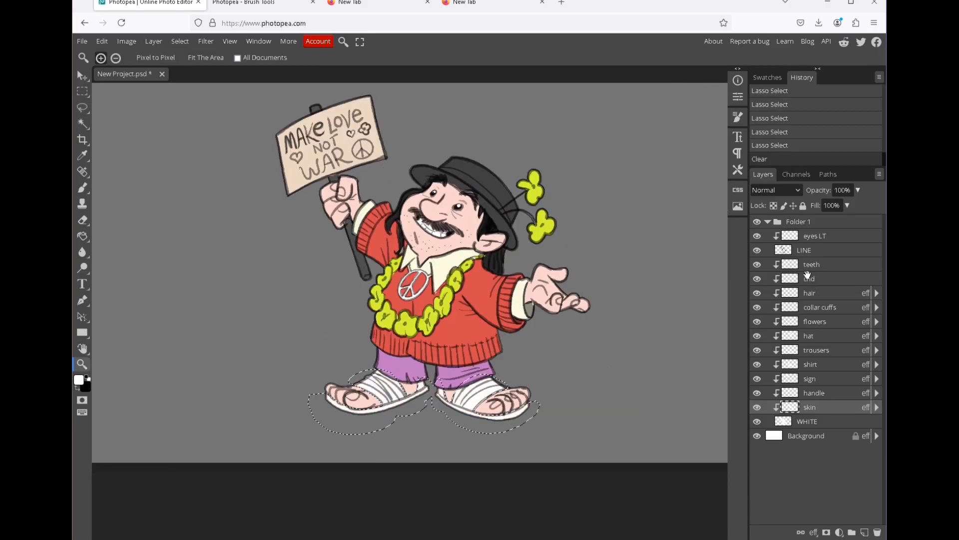
# Paste the cut sandals onto a new layer, clip it to the layer below and name it "sandals".
pyautogui.hotkey('ctrl', 'v')
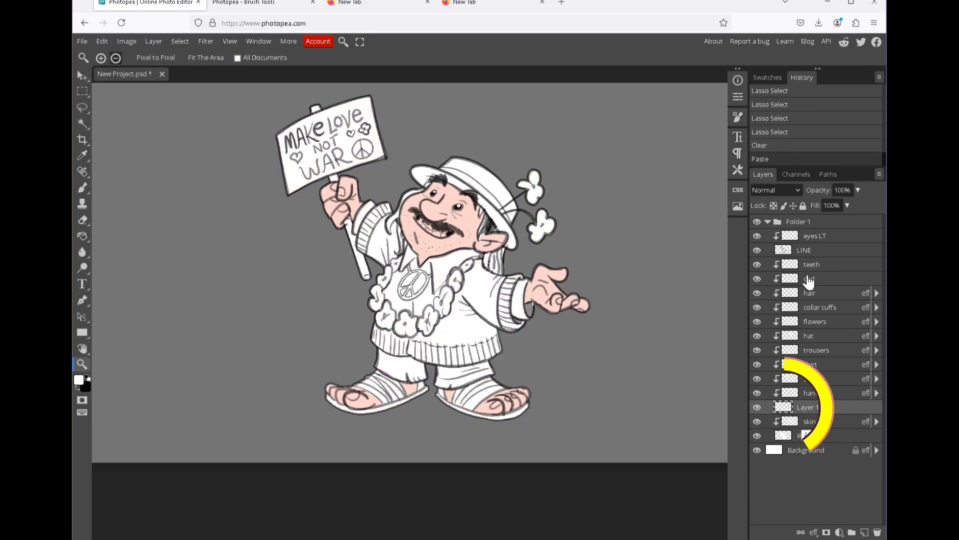
pyautogui.hotkey('ctrl', 'alt', 'g')
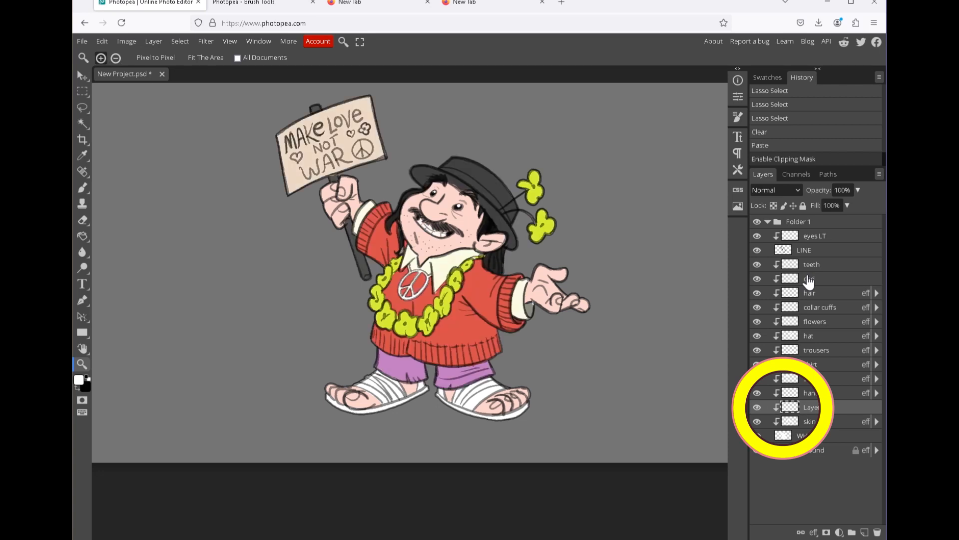
pyautogui.write('sandals')
pyautogui.press('Return')
# Give the sandals layer a muted brown colour overlay.
pyautogui.rightClick(815, 407)
pyautogui.click(830, 128)
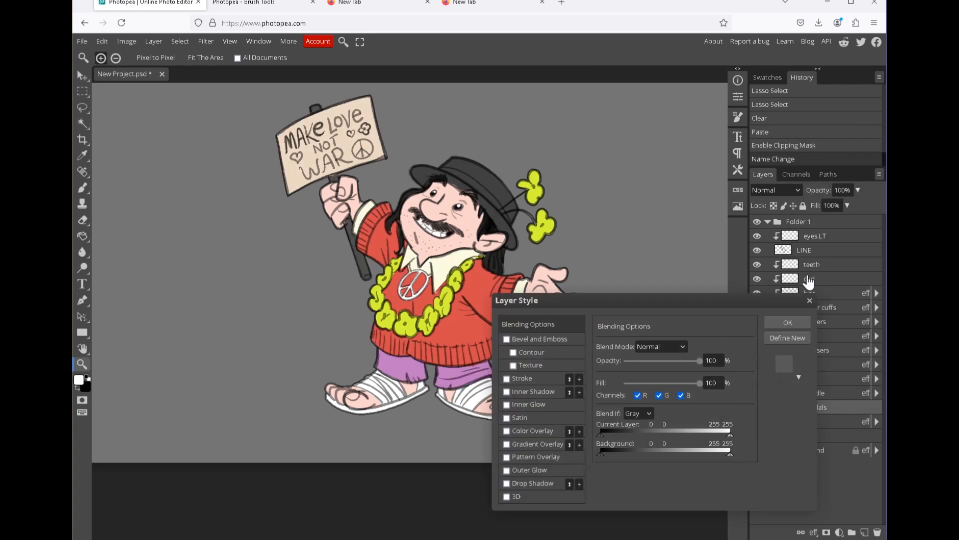
pyautogui.click(532, 431)
pyautogui.click(738, 359)
pyautogui.moveTo(594, 301)
pyautogui.mouseDown()
pyautogui.moveTo(614, 266)
pyautogui.moveTo(597, 287)
pyautogui.mouseUp()
pyautogui.click(788, 219)
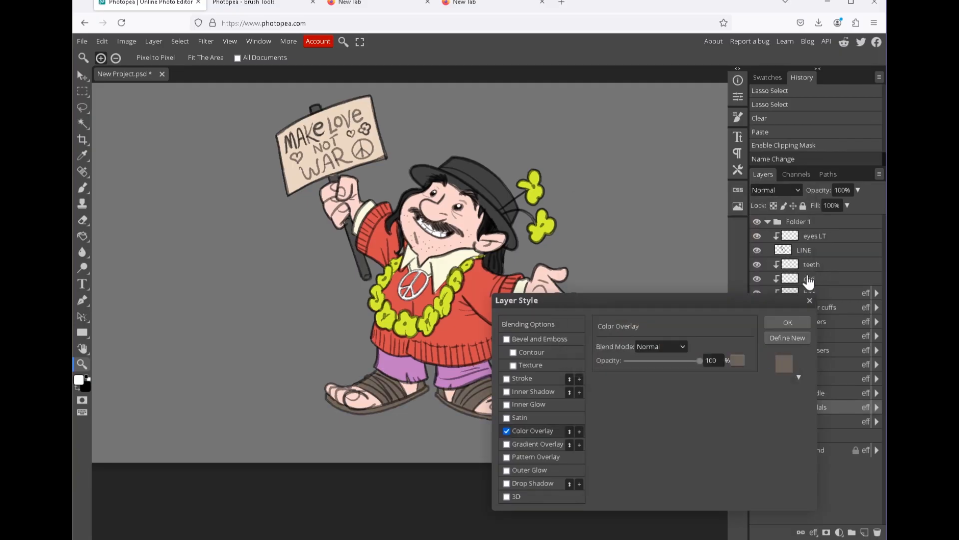
pyautogui.click(787, 322)
# Save the project as a PSD file.
pyautogui.moveTo(552, 349)
pyautogui.mouseDown()
pyautogui.moveTo(505, 348)
pyautogui.moveTo(517, 348)
pyautogui.mouseUp()
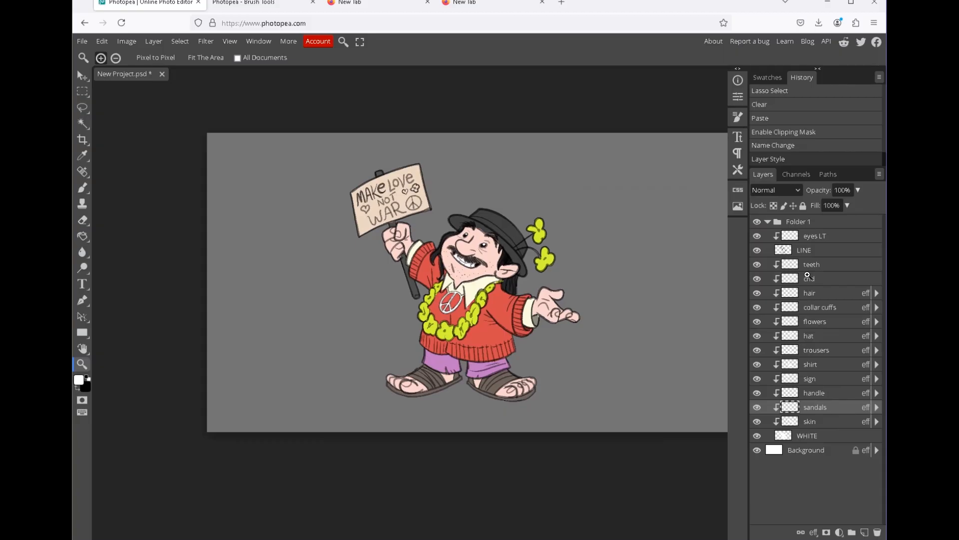
pyautogui.click(82, 41)
pyautogui.click(100, 157)
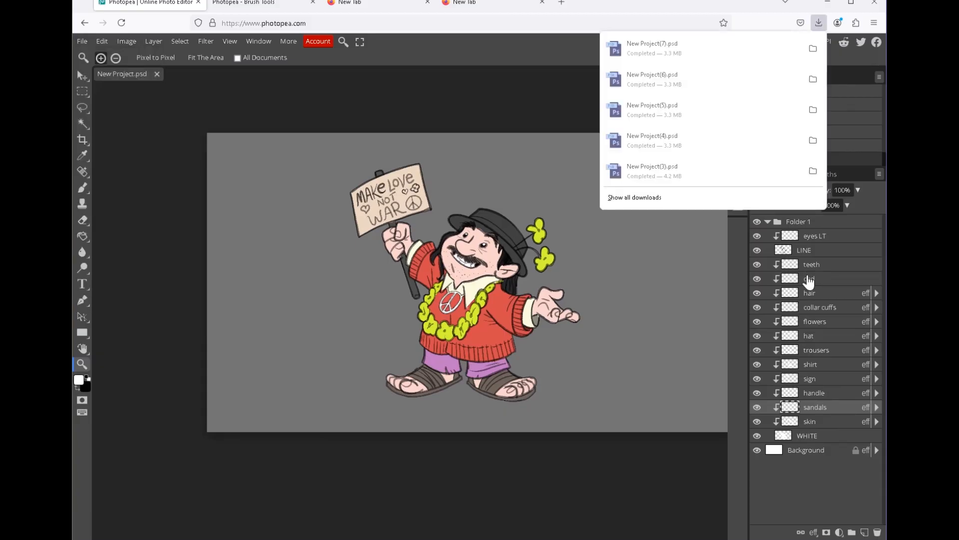
# Check the flat colours under the sign by hiding the LINE layer and showing it again.
pyautogui.moveTo(515, 305); pyautogui.dragTo(527, 305)
pyautogui.moveTo(364, 161)
pyautogui.mouseDown()
pyautogui.moveTo(394, 229)
pyautogui.moveTo(465, 228)
pyautogui.mouseUp()
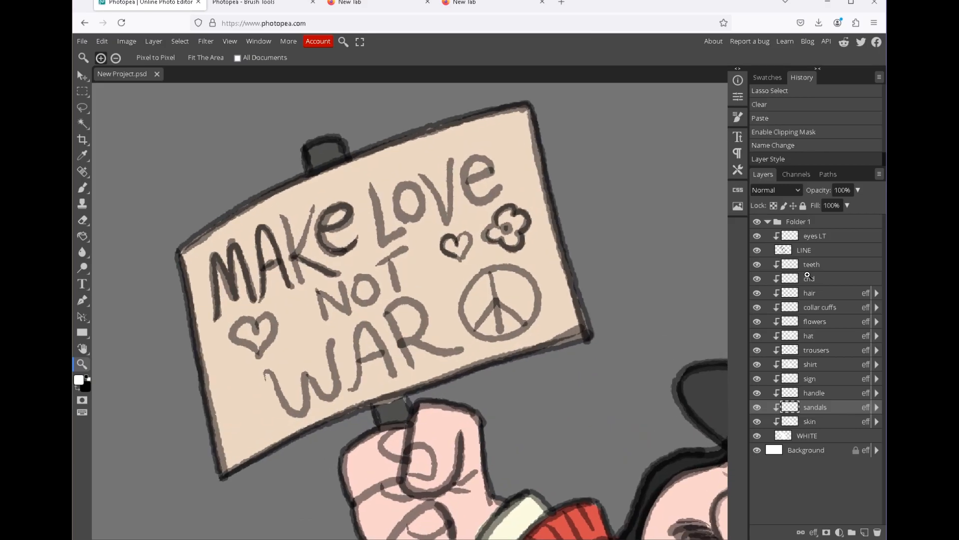
pyautogui.click(803, 250)
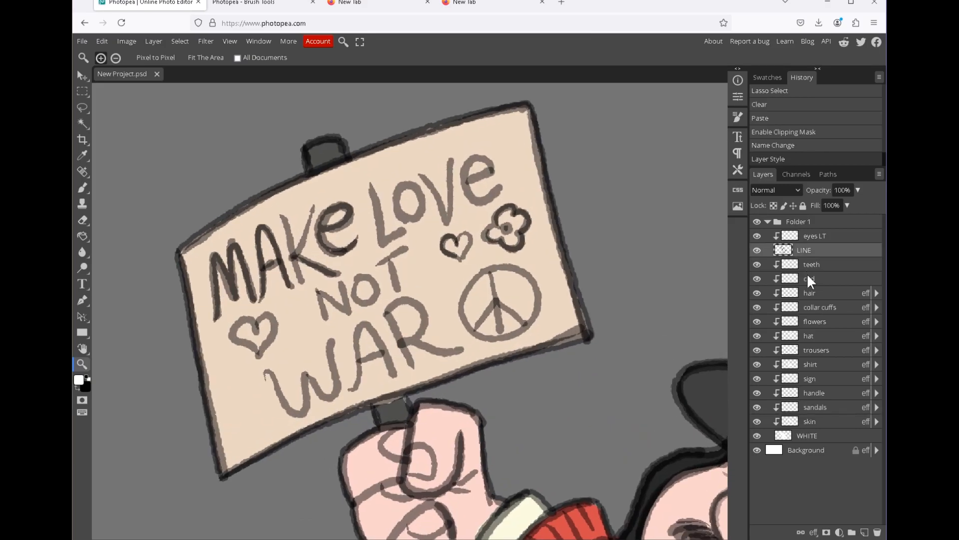
pyautogui.click(757, 250)
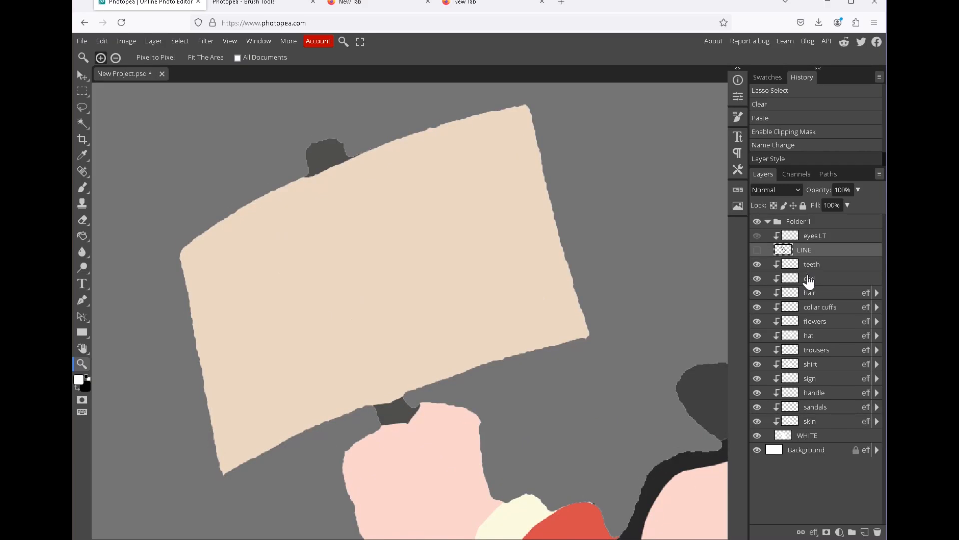
pyautogui.click(757, 249)
# Release the eyes LT layer from its clipping mask on the LINE layer.
pyautogui.click(814, 236)
pyautogui.moveTo(410, 311); pyautogui.dragTo(328, 280)
pyautogui.keyDown('alt'); pyautogui.click(784, 243); pyautogui.keyUp('alt')
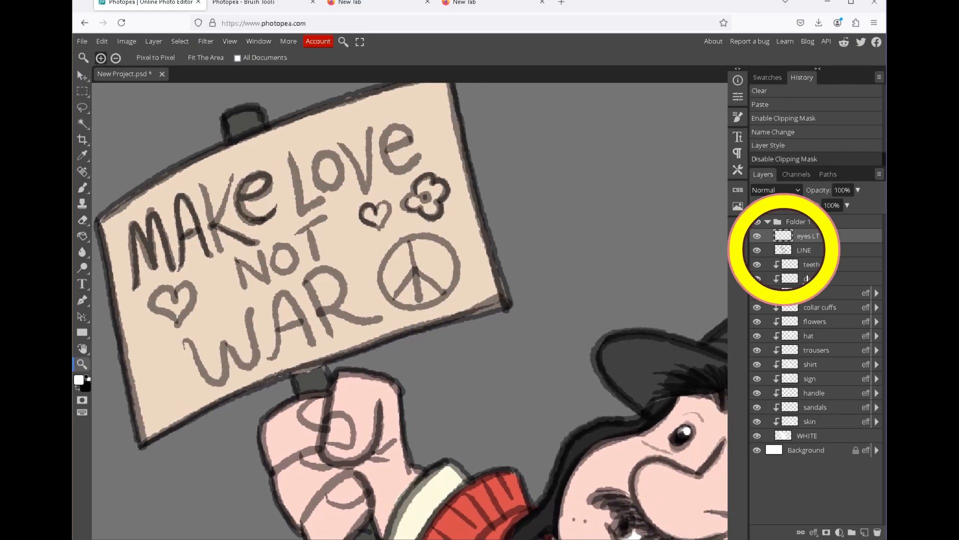
# Add a new layer directly above LINE, clip it to LINE and name it "INK".
pyautogui.moveTo(807, 275); pyautogui.dragTo(867, 243)
pyautogui.click(809, 249)
pyautogui.hotkey('ctrl', 'shift', 'n')
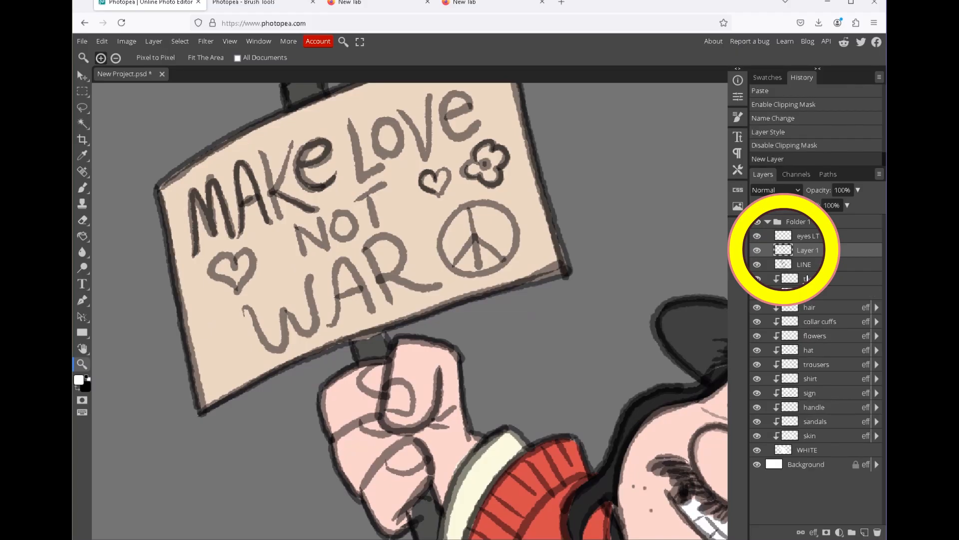
pyautogui.keyDown('alt'); pyautogui.click(808, 256); pyautogui.keyUp('alt')
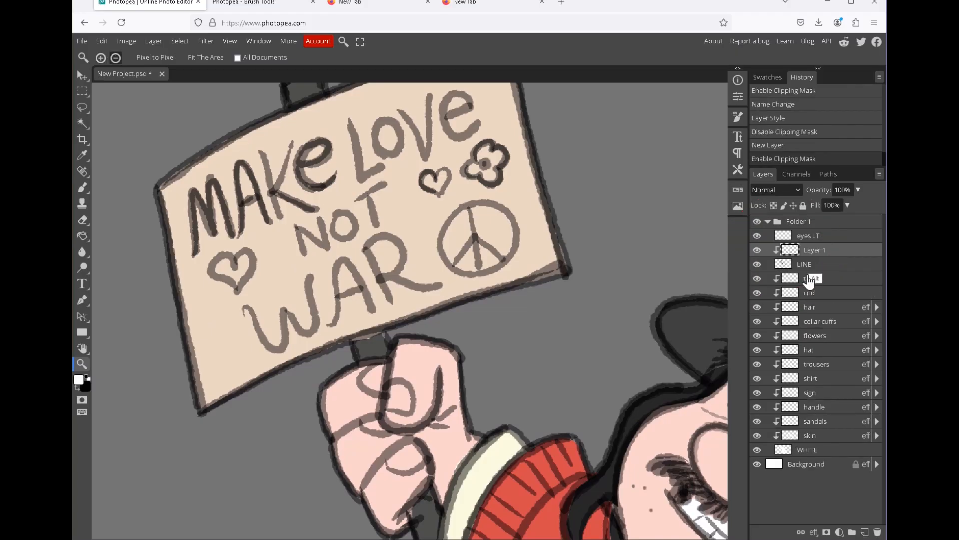
pyautogui.doubleClick(808, 251)
pyautogui.write('INK')
pyautogui.press('Return')
# Set the foreground colour to blue 5165f6.
pyautogui.moveTo(808, 274); pyautogui.dragTo(829, 324)
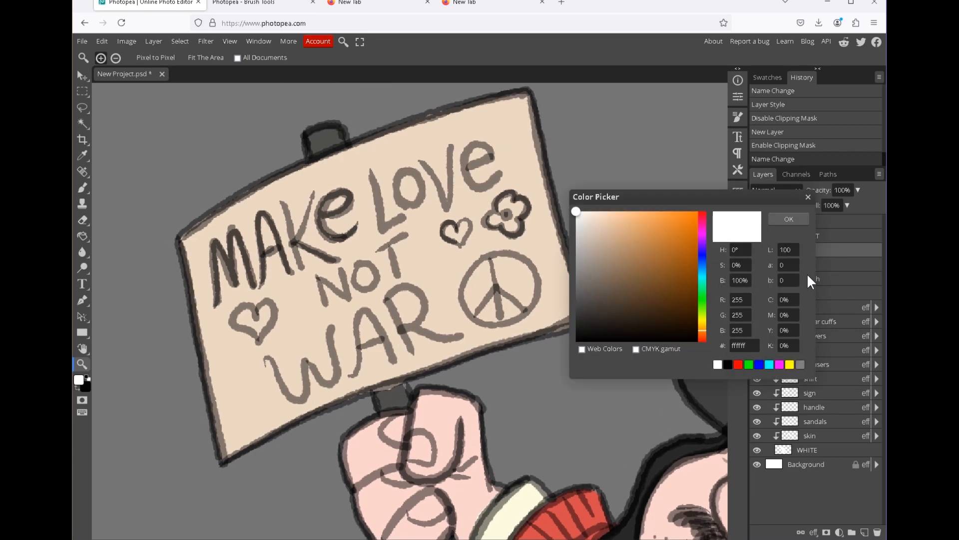
pyautogui.click(675, 228)
pyautogui.click(702, 256)
pyautogui.moveTo(675, 227); pyautogui.dragTo(657, 215)
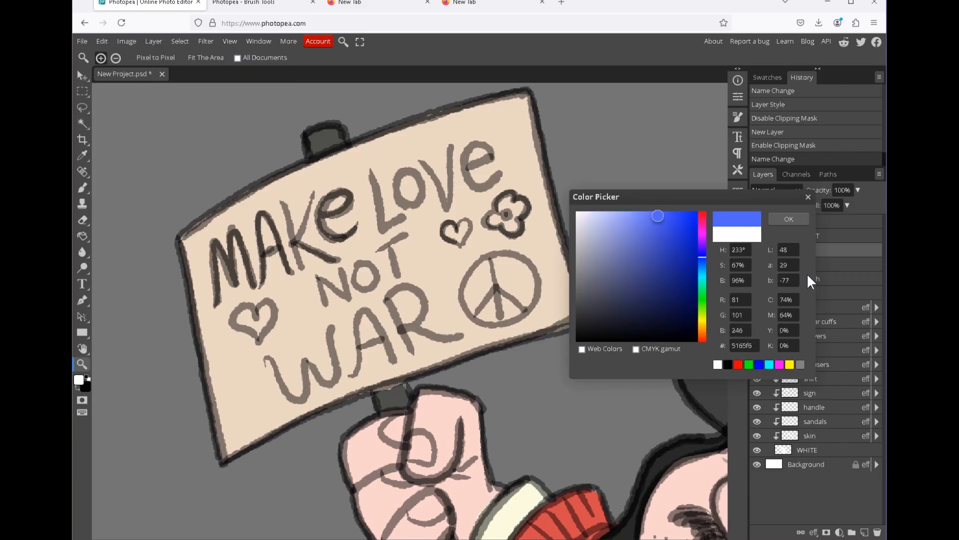
pyautogui.click(789, 219)
# Choose the hard round 12 px brush and paint the foot of the L in LOVE on the INK layer.
pyautogui.press('b')
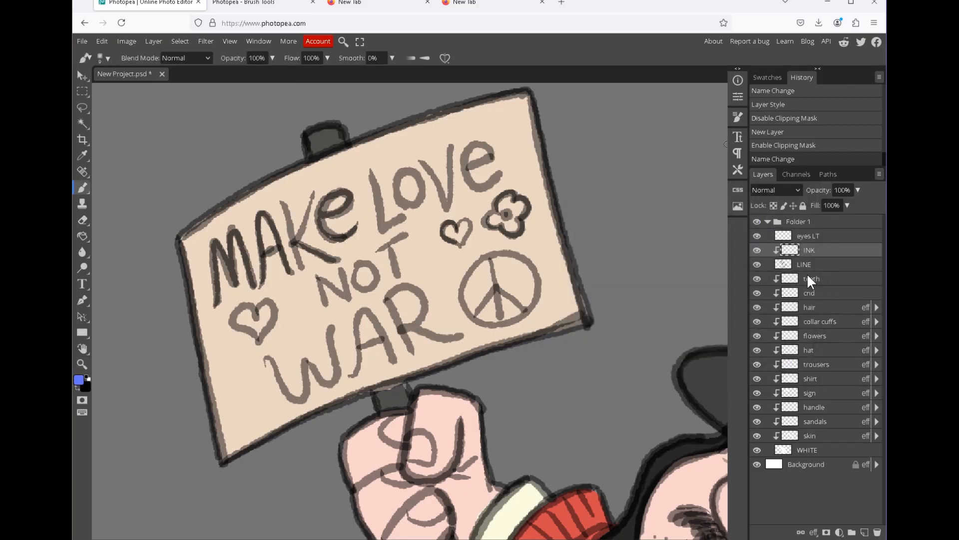
pyautogui.press('F5')
pyautogui.click(572, 112)
pyautogui.click(554, 111)
pyautogui.moveTo(383, 214); pyautogui.dragTo(403, 218)
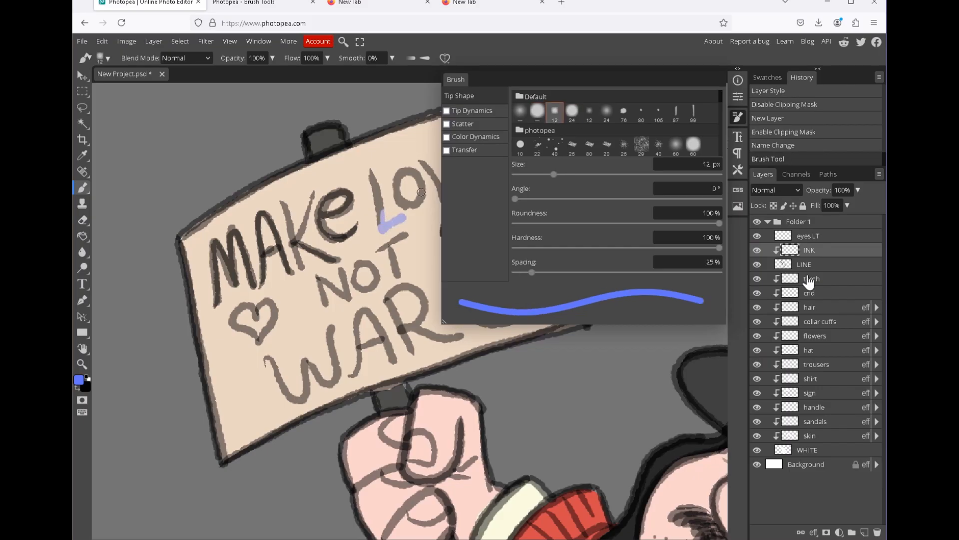
# Paint the whole L of LOVE in a deeper blue, 2b43f4.
pyautogui.click(79, 380)
pyautogui.click(677, 213)
pyautogui.click(789, 219)
pyautogui.moveTo(372, 171)
pyautogui.mouseDown()
pyautogui.moveTo(378, 225)
pyautogui.moveTo(403, 218)
pyautogui.mouseUp()
pyautogui.click(738, 117)
# Try yellow shades on the O of LOVE, ending with olive 949819.
pyautogui.click(78, 379)
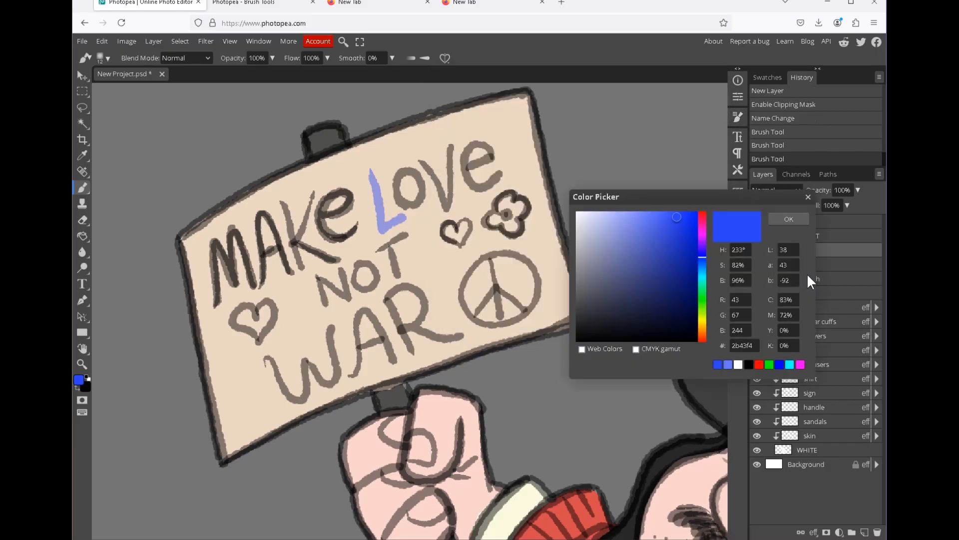
pyautogui.click(702, 317)
pyautogui.click(683, 225)
pyautogui.click(789, 219)
pyautogui.moveTo(404, 169)
pyautogui.mouseDown()
pyautogui.moveTo(396, 203)
pyautogui.moveTo(403, 167)
pyautogui.moveTo(426, 187)
pyautogui.mouseUp()
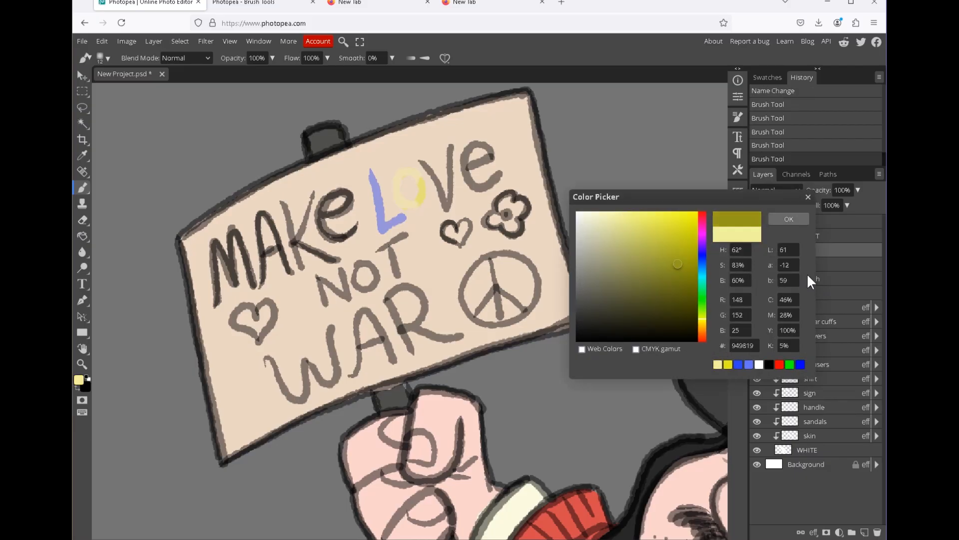
pyautogui.click(788, 219)
pyautogui.moveTo(420, 200)
pyautogui.mouseDown()
pyautogui.moveTo(411, 172)
pyautogui.moveTo(421, 208)
pyautogui.moveTo(419, 197)
pyautogui.mouseUp()
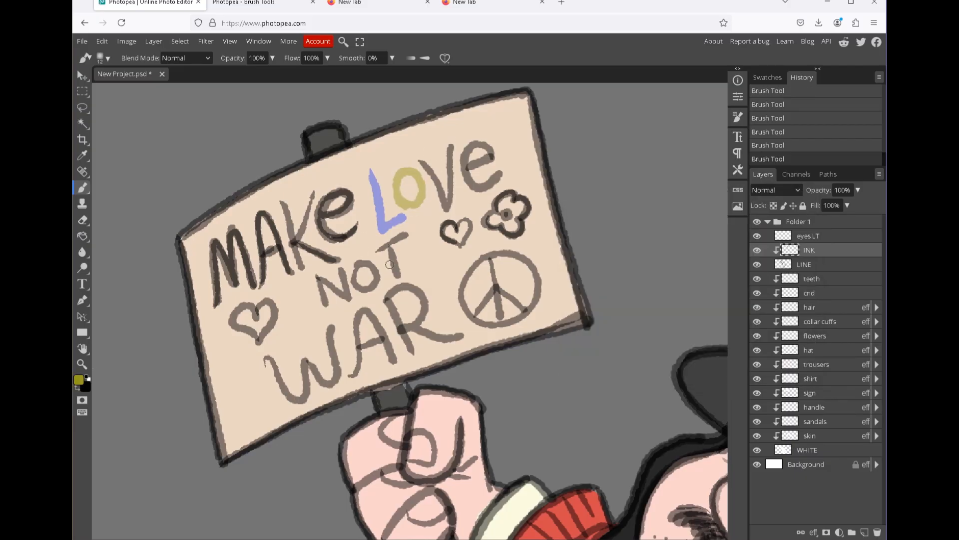
# Lighten the sign layer's colour overlay to a near-white cream.
pyautogui.click(809, 435)
pyautogui.click(876, 393)
pyautogui.doubleClick(831, 415)
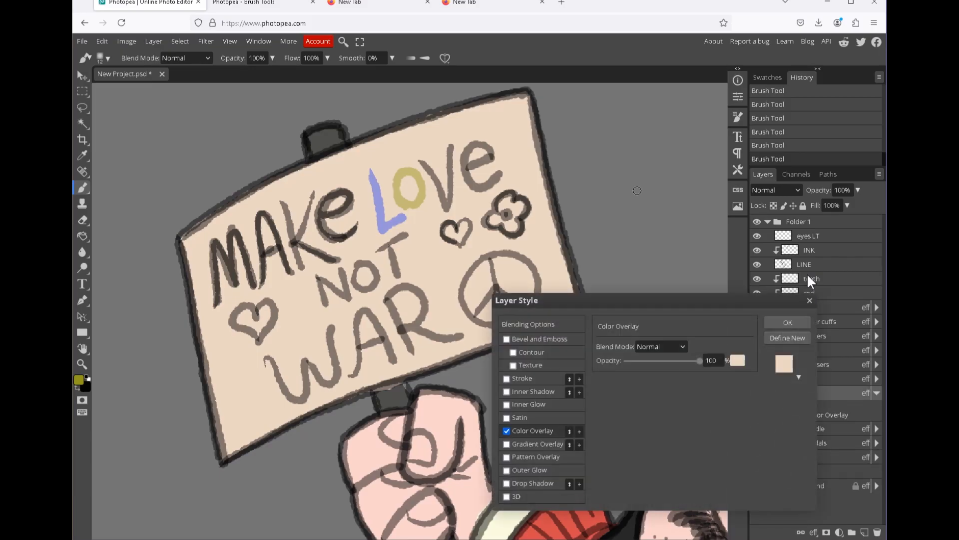
pyautogui.click(737, 360)
pyautogui.click(600, 251)
pyautogui.moveTo(600, 252)
pyautogui.mouseDown()
pyautogui.moveTo(592, 258)
pyautogui.moveTo(617, 245)
pyautogui.moveTo(585, 213)
pyautogui.mouseUp()
pyautogui.click(788, 219)
pyautogui.click(788, 322)
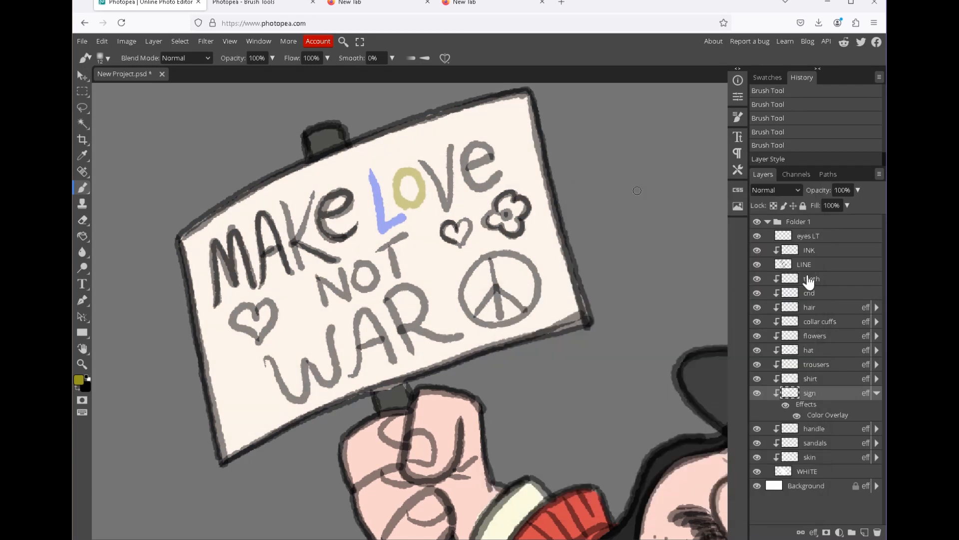
pyautogui.click(876, 392)
# Repaint the O of LOVE on the INK layer in a lighter yellow.
pyautogui.click(809, 250)
pyautogui.click(78, 380)
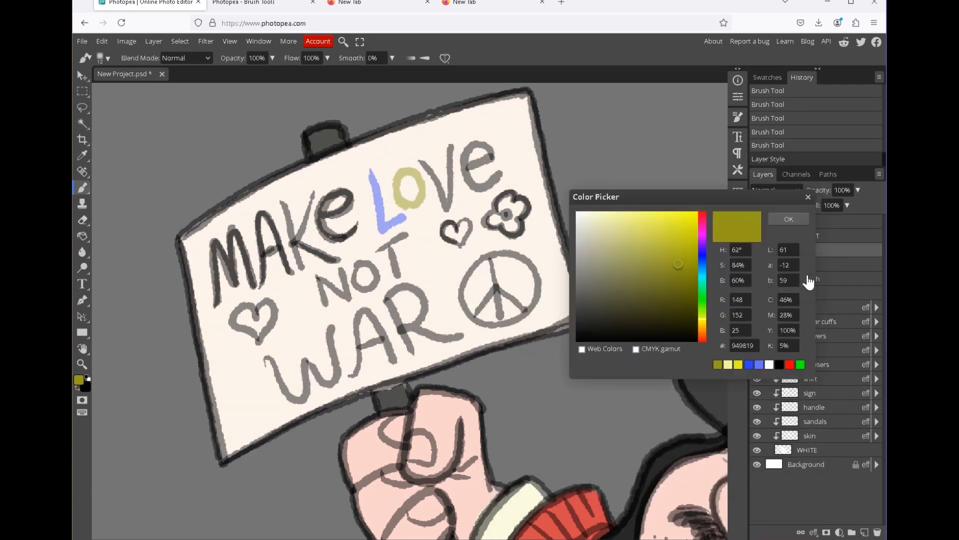
pyautogui.click(687, 225)
pyautogui.click(788, 219)
pyautogui.moveTo(406, 173)
pyautogui.mouseDown()
pyautogui.moveTo(412, 205)
pyautogui.moveTo(401, 194)
pyautogui.moveTo(414, 171)
pyautogui.mouseUp()
# Repaint the O of LOVE in a fully saturated bright yellow.
pyautogui.click(78, 379)
pyautogui.click(698, 212)
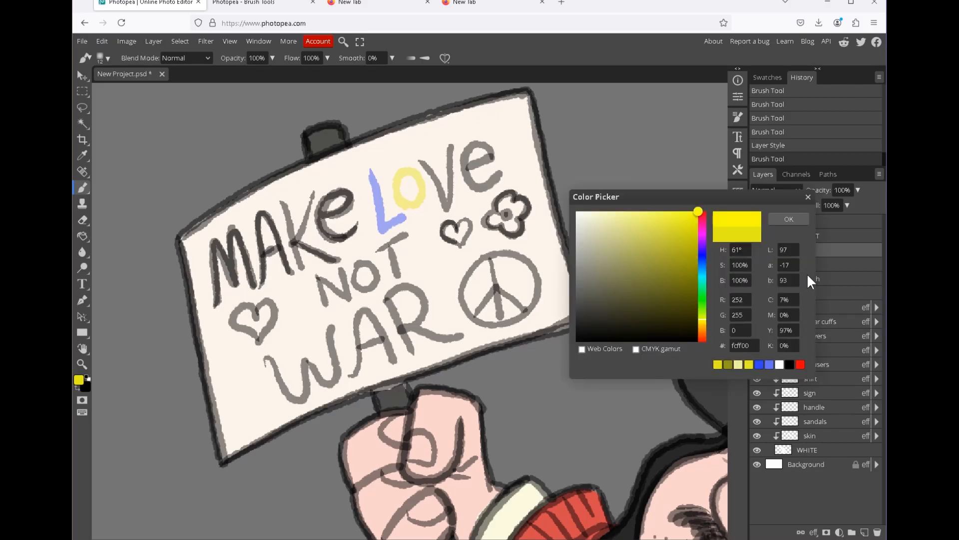
pyautogui.moveTo(702, 328); pyautogui.dragTo(702, 320)
pyautogui.click(788, 219)
pyautogui.moveTo(416, 179)
pyautogui.mouseDown()
pyautogui.moveTo(405, 168)
pyautogui.moveTo(416, 182)
pyautogui.mouseUp()
# Repaint the O of LOVE in a darker mustard yellow.
pyautogui.click(78, 380)
pyautogui.click(678, 240)
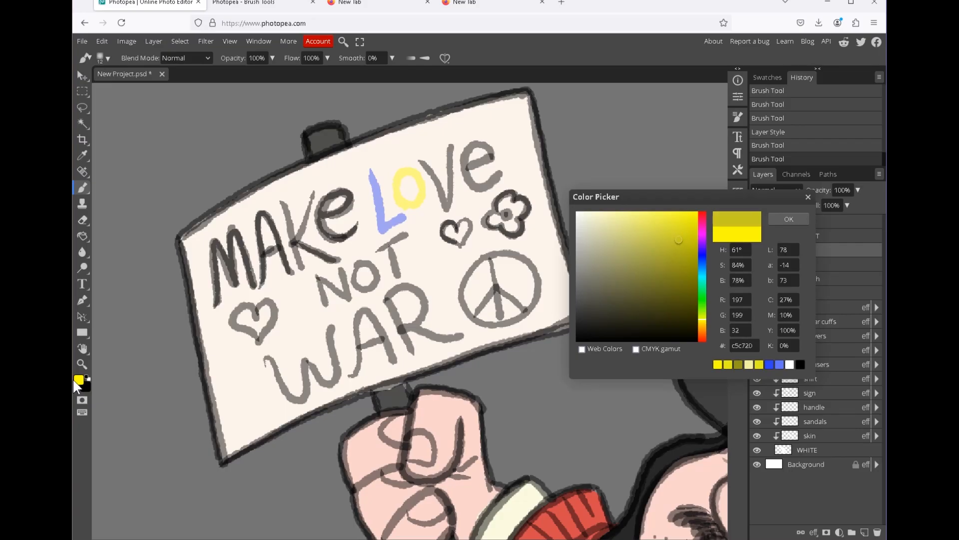
pyautogui.click(789, 219)
pyautogui.moveTo(404, 182)
pyautogui.mouseDown()
pyautogui.moveTo(418, 185)
pyautogui.moveTo(399, 199)
pyautogui.mouseUp()
# Paint the V of LOVE in bright magenta pink.
pyautogui.click(78, 379)
pyautogui.click(702, 233)
pyautogui.click(686, 221)
pyautogui.click(789, 219)
pyautogui.moveTo(419, 161)
pyautogui.mouseDown()
pyautogui.moveTo(443, 195)
pyautogui.moveTo(452, 145)
pyautogui.mouseUp()
# Paint the E of LOVE in bright green.
pyautogui.click(78, 379)
pyautogui.moveTo(702, 290); pyautogui.dragTo(702, 298)
pyautogui.click(788, 219)
pyautogui.moveTo(477, 145)
pyautogui.mouseDown()
pyautogui.moveTo(468, 171)
pyautogui.moveTo(498, 175)
pyautogui.mouseUp()
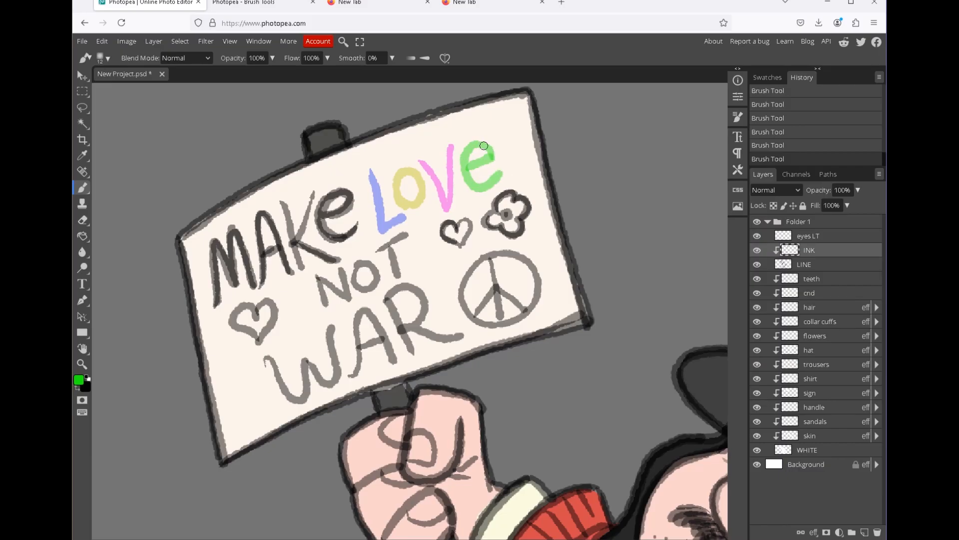
# Paint the three letters of WAR in bright red on the INK layer.
pyautogui.click(76, 382)
pyautogui.moveTo(702, 332); pyautogui.dragTo(702, 340)
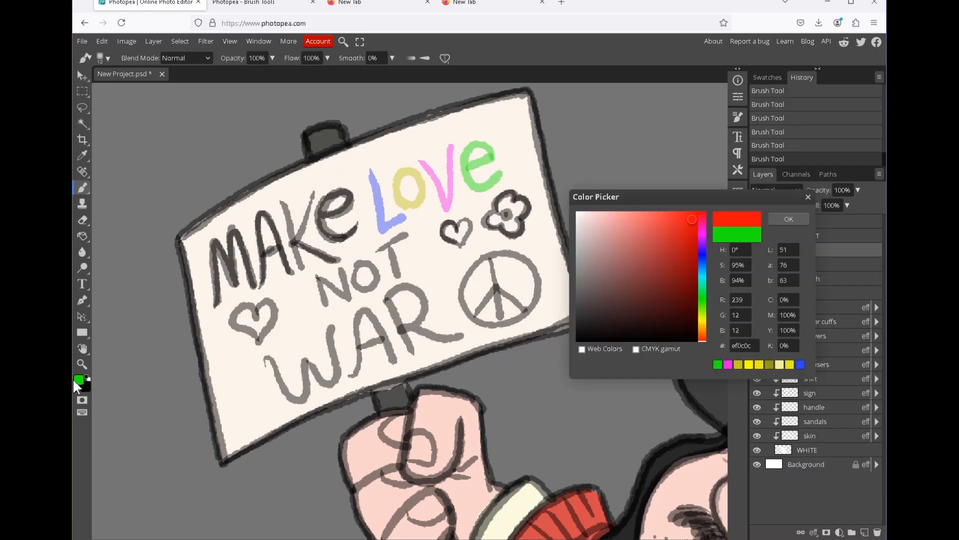
pyautogui.click(695, 214)
pyautogui.click(788, 218)
pyautogui.moveTo(285, 366)
pyautogui.mouseDown()
pyautogui.moveTo(303, 400)
pyautogui.moveTo(322, 379)
pyautogui.moveTo(335, 326)
pyautogui.mouseUp()
pyautogui.moveTo(352, 369)
pyautogui.mouseDown()
pyautogui.moveTo(363, 319)
pyautogui.moveTo(392, 361)
pyautogui.moveTo(384, 339)
pyautogui.mouseUp()
pyautogui.moveTo(384, 299)
pyautogui.mouseDown()
pyautogui.moveTo(407, 294)
pyautogui.moveTo(391, 319)
pyautogui.moveTo(426, 341)
pyautogui.mouseUp()
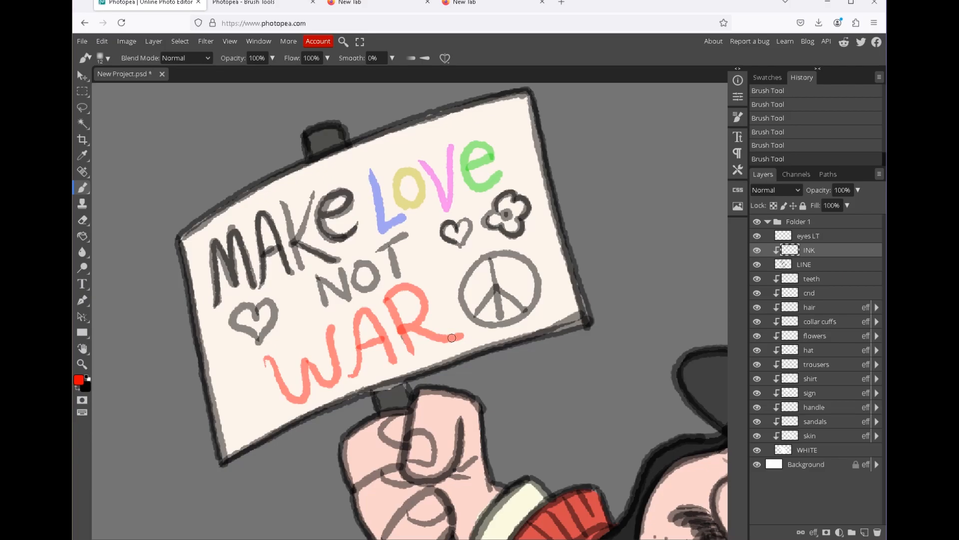
# With the INK layer hidden, trace over the letters of WAR and LOVE in black on the LINE layer, and show INK again.
pyautogui.click(804, 264)
pyautogui.click(756, 250)
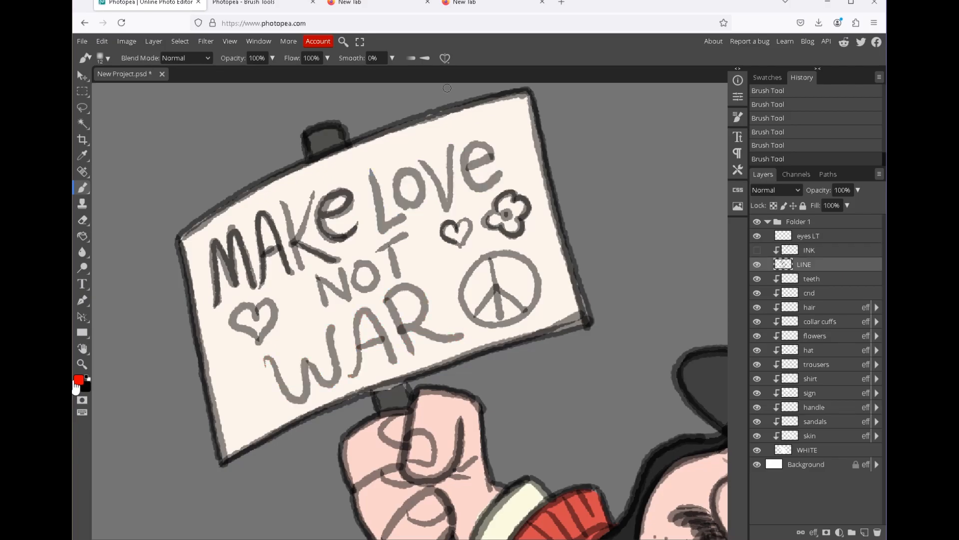
pyautogui.moveTo(265, 355)
pyautogui.mouseDown()
pyautogui.moveTo(292, 398)
pyautogui.moveTo(291, 377)
pyautogui.mouseUp()
pyautogui.hotkey('ctrl', 'z')
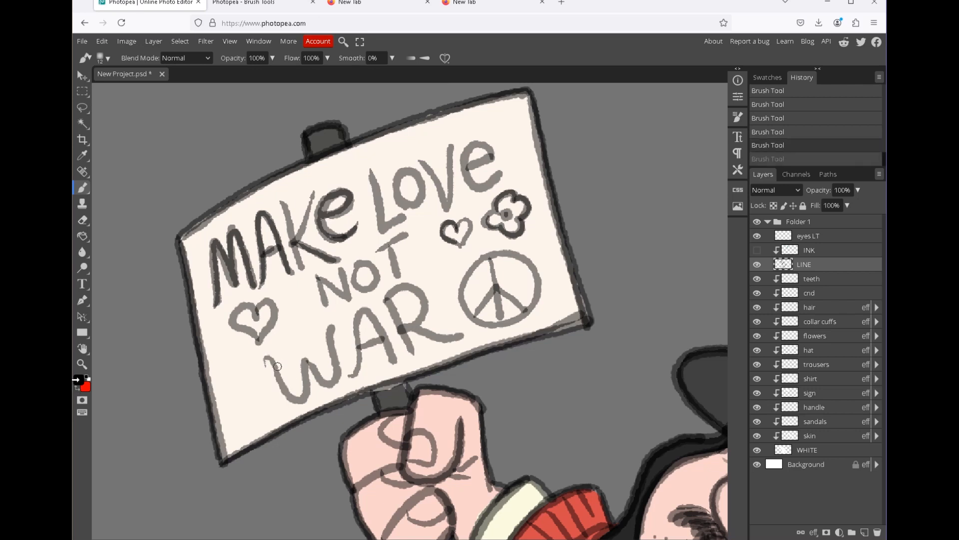
pyautogui.moveTo(276, 371)
pyautogui.mouseDown()
pyautogui.moveTo(298, 402)
pyautogui.moveTo(338, 370)
pyautogui.moveTo(412, 355)
pyautogui.moveTo(465, 330)
pyautogui.mouseUp()
pyautogui.moveTo(371, 171); pyautogui.dragTo(404, 219)
pyautogui.moveTo(409, 168); pyautogui.dragTo(452, 144)
pyautogui.moveTo(466, 167)
pyautogui.mouseDown()
pyautogui.moveTo(494, 156)
pyautogui.moveTo(501, 173)
pyautogui.mouseUp()
pyautogui.click(757, 249)
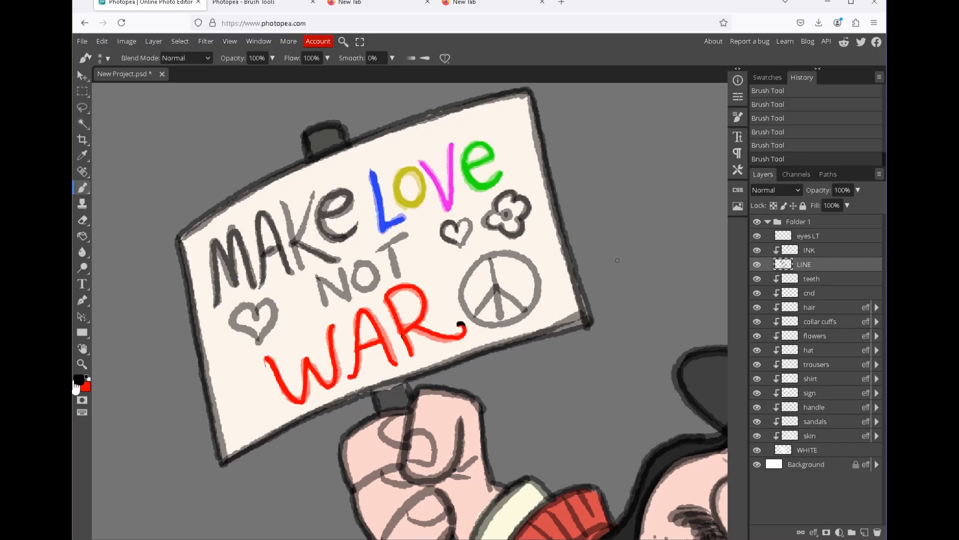
pyautogui.press('z')
pyautogui.moveTo(495, 245); pyautogui.dragTo(360, 218)
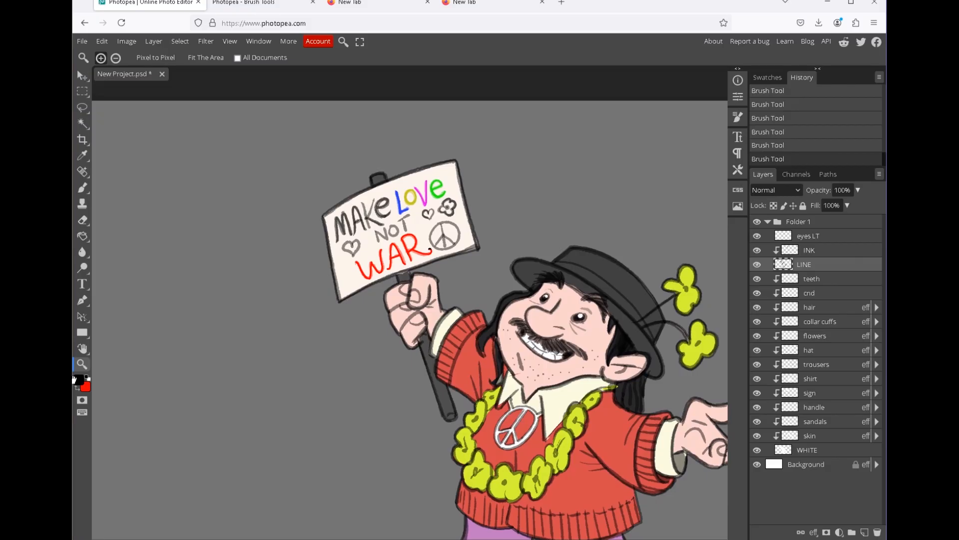
pyautogui.hotkey('ctrl', '-')
pyautogui.hotkey('ctrl', '-')
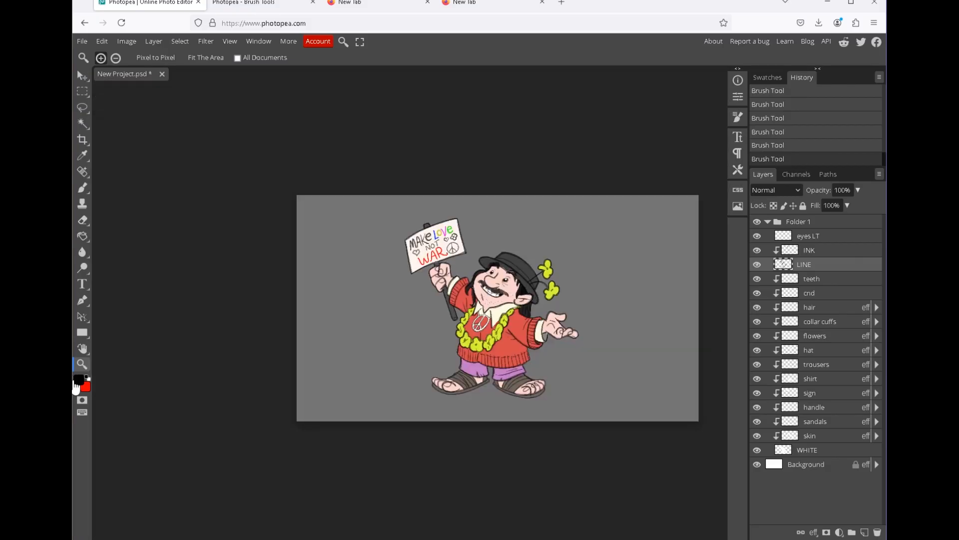
# Change the Background layer's Color Overlay from the layer style settings to a light bluish grey.
pyautogui.click(805, 463)
pyautogui.rightClick(787, 464)
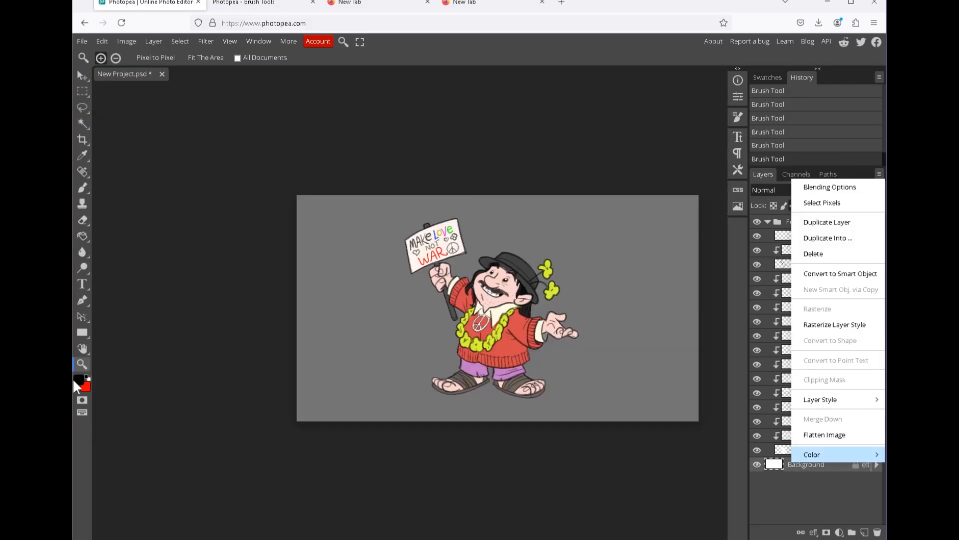
pyautogui.click(809, 186)
pyautogui.click(532, 430)
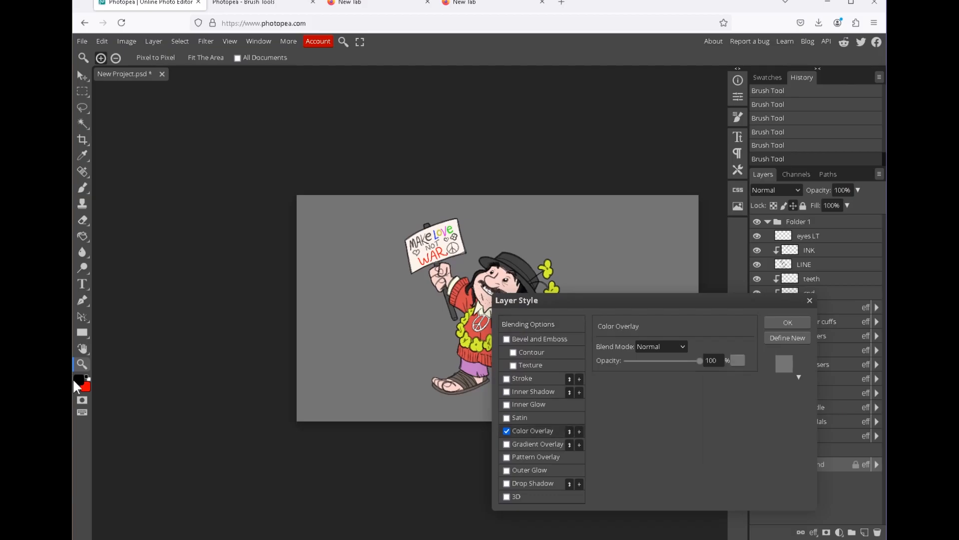
pyautogui.click(738, 360)
pyautogui.moveTo(585, 272); pyautogui.dragTo(590, 250)
pyautogui.click(702, 256)
pyautogui.click(787, 219)
pyautogui.click(788, 322)
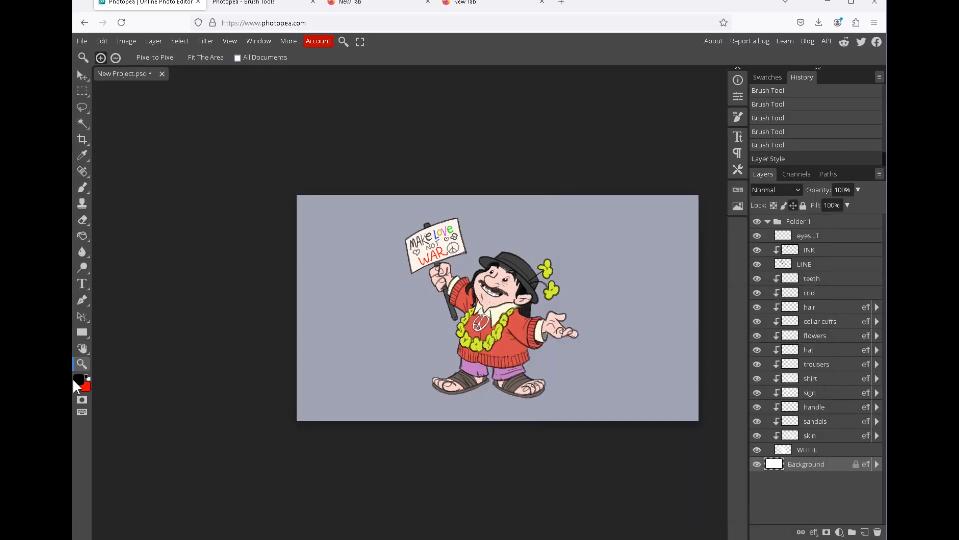
# Rename the folder holding the character layers as bloom.
pyautogui.doubleClick(801, 222)
pyautogui.write('bloom')
pyautogui.press('Return')
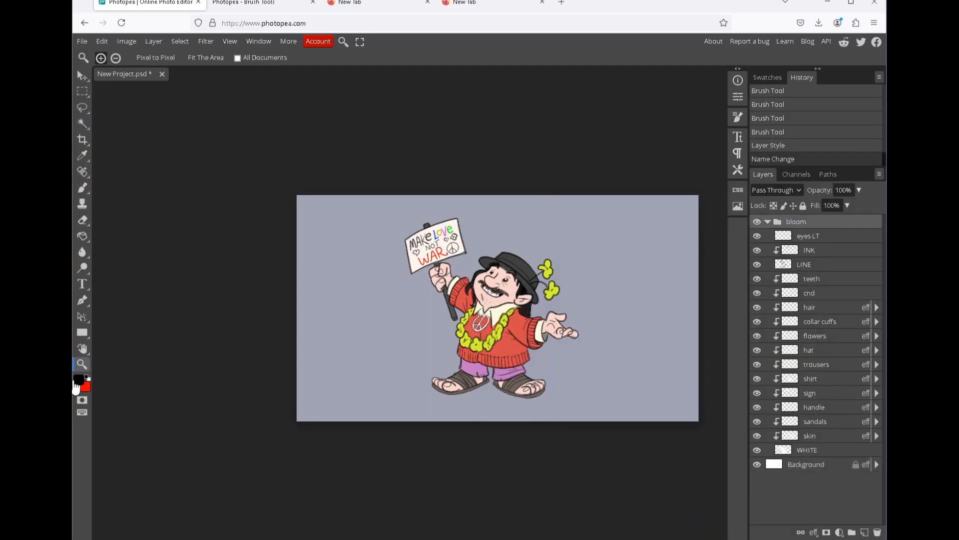
# Add a new layer at the top of the bloom folder and set up a soft round brush with white as the foreground colour.
pyautogui.click(864, 531)
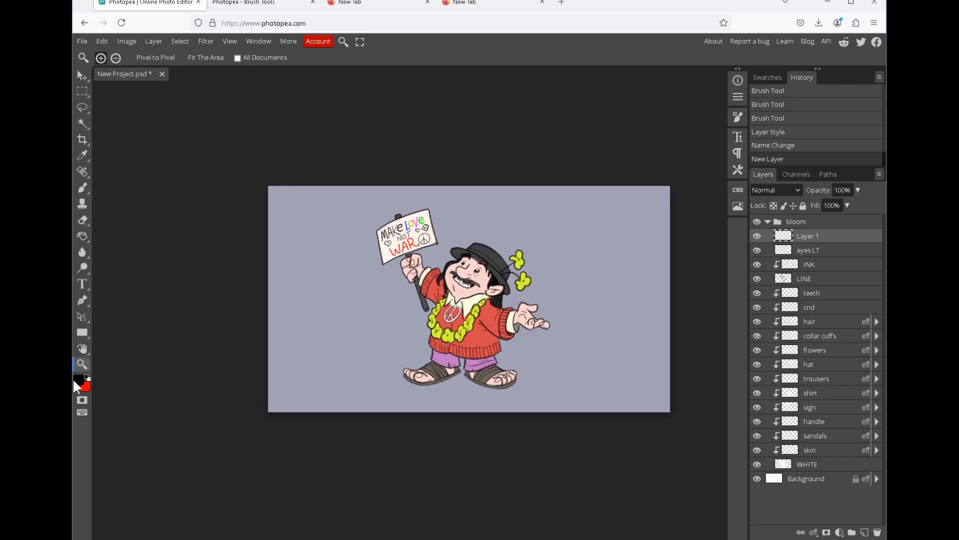
pyautogui.click(78, 380)
pyautogui.click(578, 211)
pyautogui.click(788, 219)
pyautogui.click(82, 188)
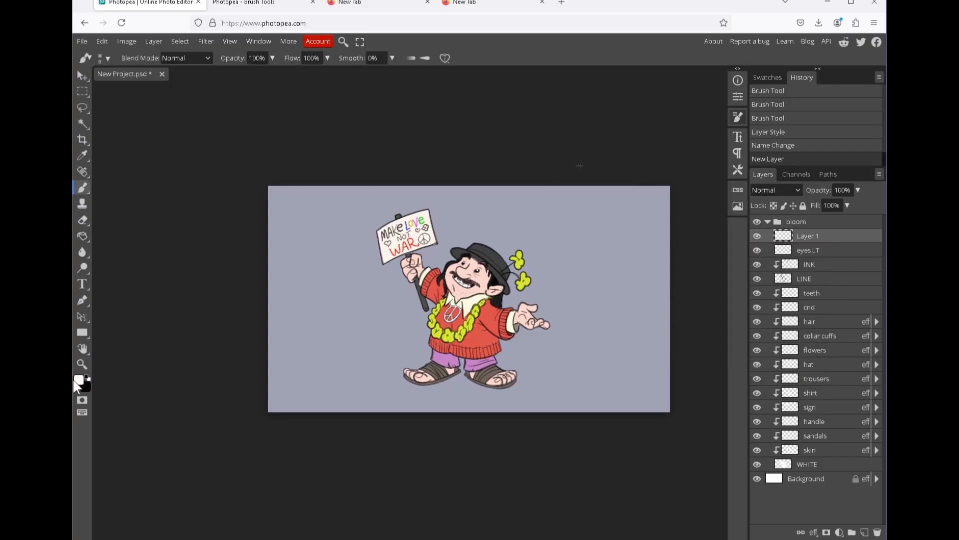
pyautogui.click(737, 117)
pyautogui.click(520, 111)
pyautogui.click(296, 220)
# Enlarge the soft brush to 350 px and paint a feathered white border around all four edges of the canvas.
pyautogui.press(']')
pyautogui.press(']')
pyautogui.press(']')
pyautogui.press(']')
pyautogui.press(']')
pyautogui.press(']')
pyautogui.press(']')
pyautogui.press(']')
pyautogui.press(']')
pyautogui.press(']')
pyautogui.press(']')
pyautogui.press(']')
pyautogui.press(']')
pyautogui.press(']')
pyautogui.press(']')
pyautogui.moveTo(280, 200)
pyautogui.mouseDown()
pyautogui.moveTo(303, 187)
pyautogui.moveTo(280, 217)
pyautogui.moveTo(373, 150)
pyautogui.moveTo(304, 213)
pyautogui.moveTo(406, 184)
pyautogui.moveTo(359, 191)
pyautogui.moveTo(632, 190)
pyautogui.mouseUp()
pyautogui.moveTo(558, 185)
pyautogui.mouseDown()
pyautogui.moveTo(679, 201)
pyautogui.moveTo(634, 182)
pyautogui.moveTo(667, 206)
pyautogui.moveTo(622, 187)
pyautogui.moveTo(661, 209)
pyautogui.moveTo(649, 193)
pyautogui.moveTo(674, 219)
pyautogui.moveTo(611, 240)
pyautogui.moveTo(659, 204)
pyautogui.moveTo(672, 256)
pyautogui.moveTo(668, 418)
pyautogui.moveTo(678, 329)
pyautogui.moveTo(625, 445)
pyautogui.moveTo(673, 349)
pyautogui.moveTo(626, 419)
pyautogui.moveTo(636, 404)
pyautogui.moveTo(625, 405)
pyautogui.moveTo(637, 184)
pyautogui.moveTo(662, 280)
pyautogui.moveTo(661, 228)
pyautogui.moveTo(650, 381)
pyautogui.moveTo(664, 355)
pyautogui.moveTo(663, 224)
pyautogui.moveTo(614, 187)
pyautogui.moveTo(570, 181)
pyautogui.moveTo(666, 235)
pyautogui.mouseUp()
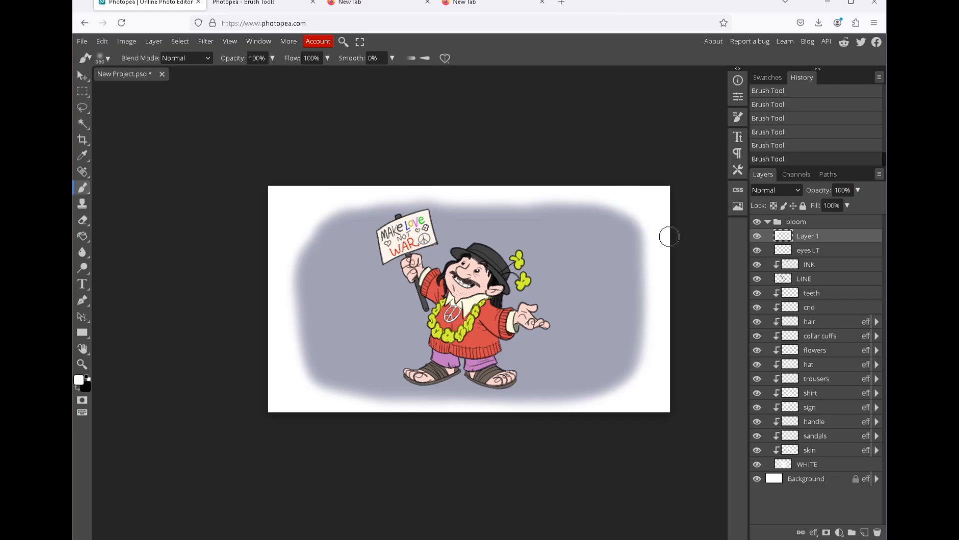
pyautogui.moveTo(325, 197); pyautogui.dragTo(290, 250)
pyautogui.moveTo(293, 368)
pyautogui.mouseDown()
pyautogui.moveTo(338, 401)
pyautogui.moveTo(599, 411)
pyautogui.mouseUp()
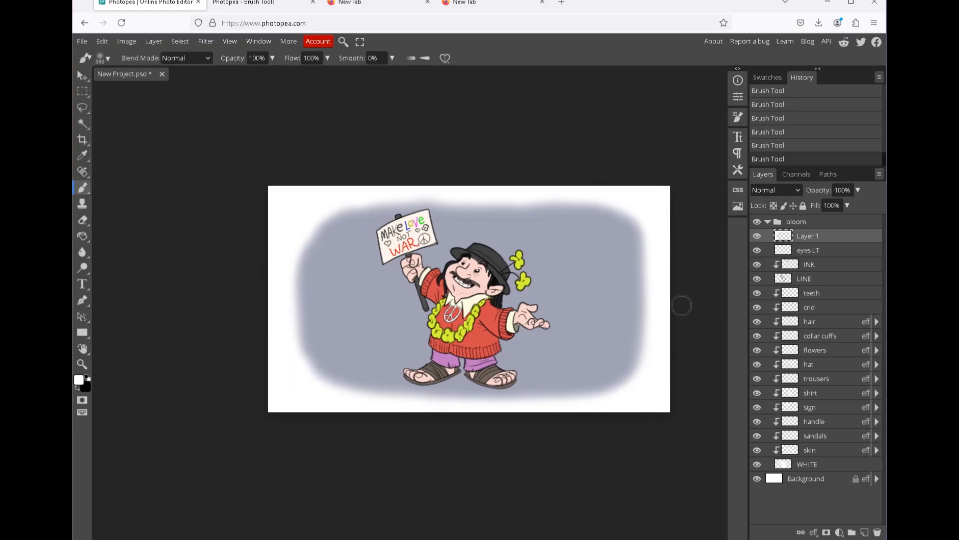
pyautogui.moveTo(300, 228); pyautogui.dragTo(300, 342)
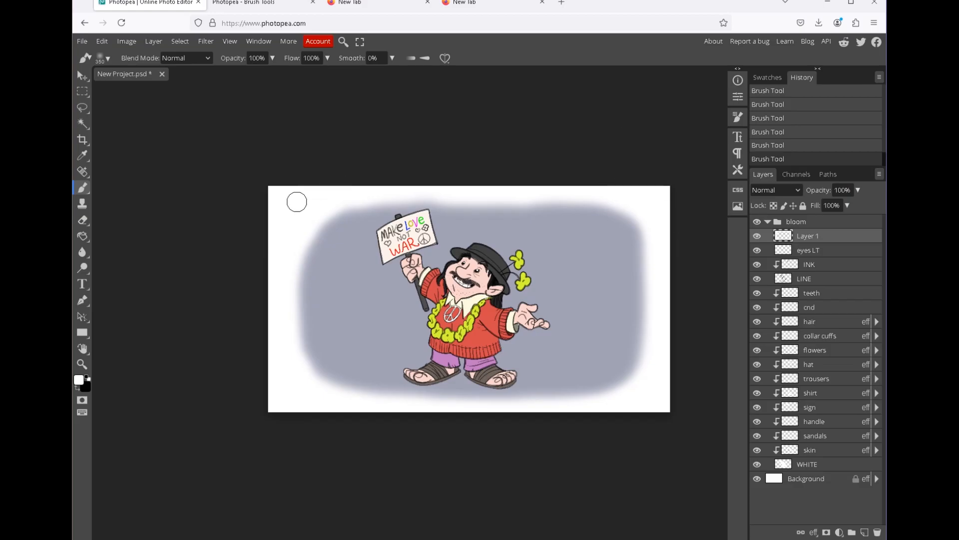
pyautogui.moveTo(329, 205)
pyautogui.mouseDown()
pyautogui.moveTo(582, 193)
pyautogui.moveTo(627, 203)
pyautogui.mouseUp()
pyautogui.moveTo(302, 392); pyautogui.dragTo(704, 411)
# Rename the layer with the white border as vignette.
pyautogui.doubleClick(807, 236)
pyautogui.write('vignette')
pyautogui.press('Return')
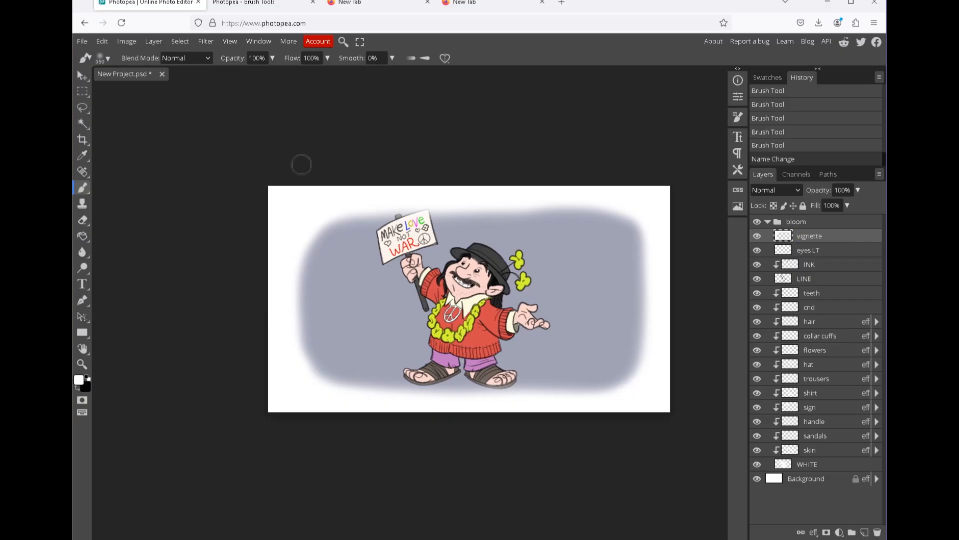
# Move the vignette layer out of the bloom folder to just above Background, collapse the folder and toggle the vignette to compare.
pyautogui.moveTo(802, 236); pyautogui.dragTo(802, 476)
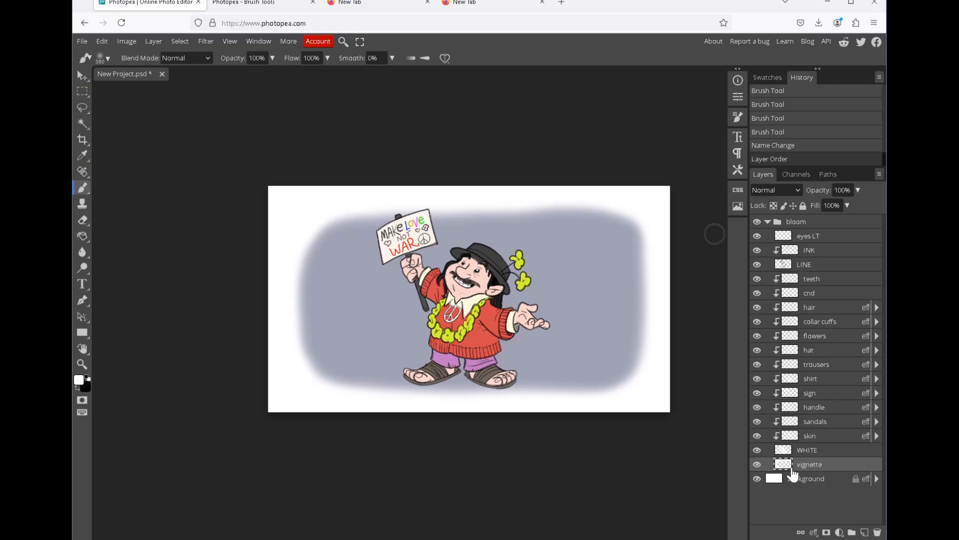
pyautogui.moveTo(789, 472); pyautogui.dragTo(800, 483)
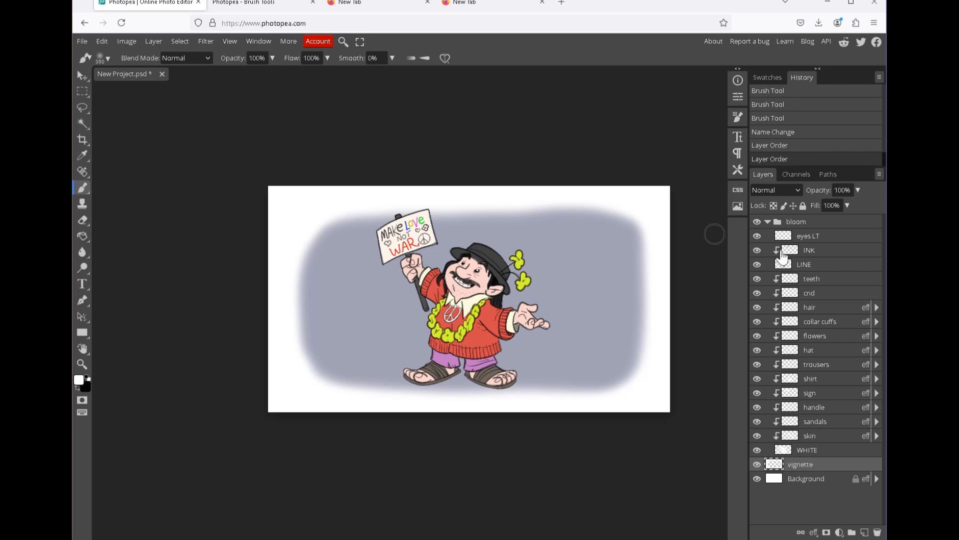
pyautogui.click(768, 222)
pyautogui.click(758, 236)
pyautogui.click(758, 236)
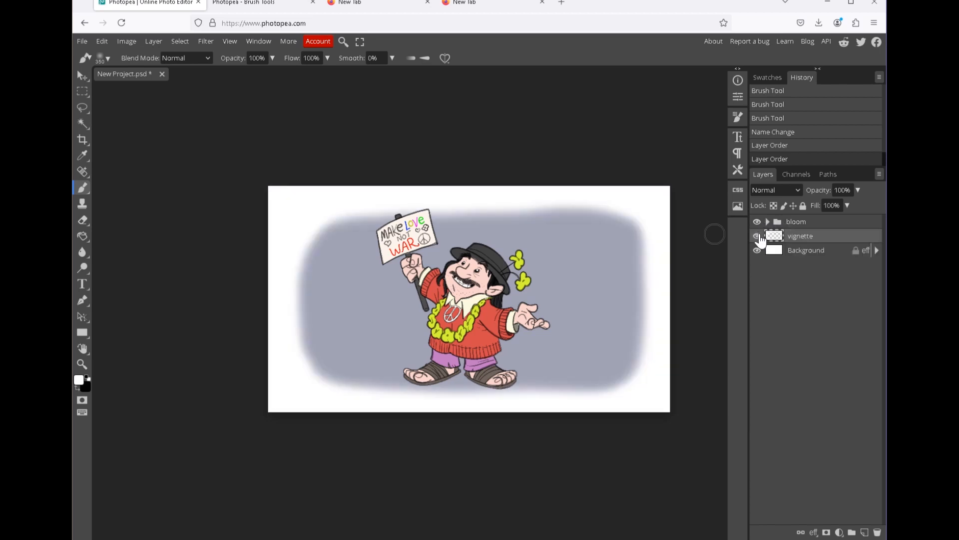
# Add a new layer directly above Background and name it ground.
pyautogui.click(790, 250)
pyautogui.click(865, 532)
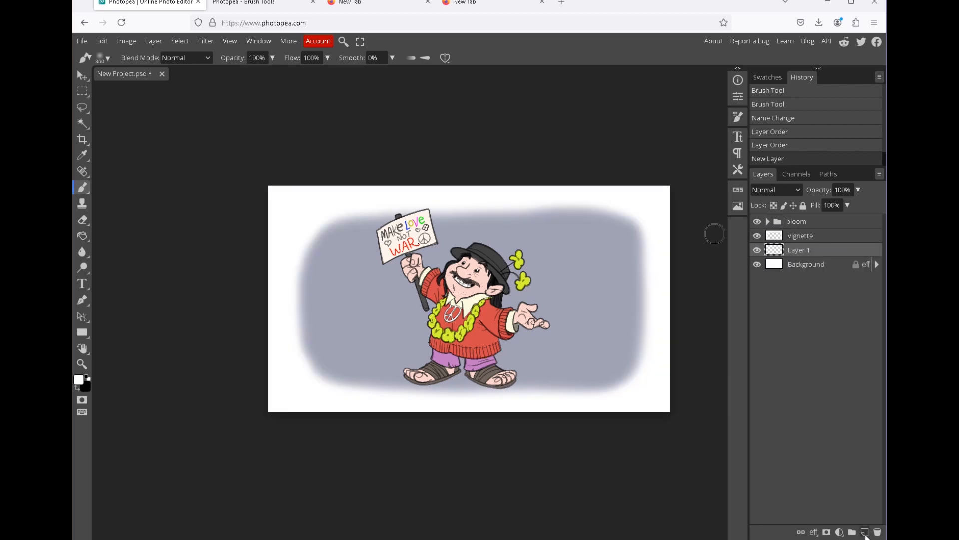
pyautogui.doubleClick(800, 251)
pyautogui.write('ground')
pyautogui.press('Return')
# Switch the painting colour to black and choose a blotchy texture brush for the ground.
pyautogui.press('x')
pyautogui.press('e')
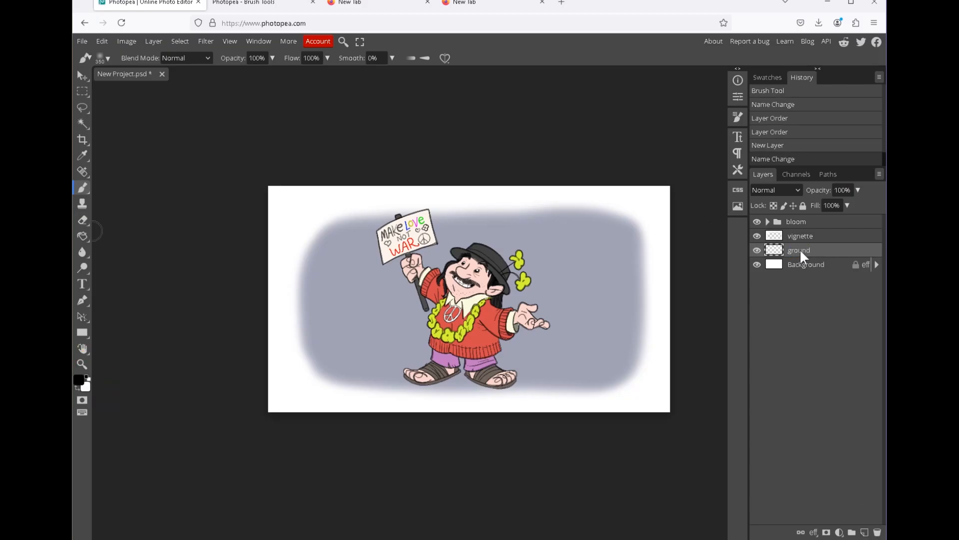
pyautogui.rightClick(575, 197)
pyautogui.scroll(-2, 599, 305)
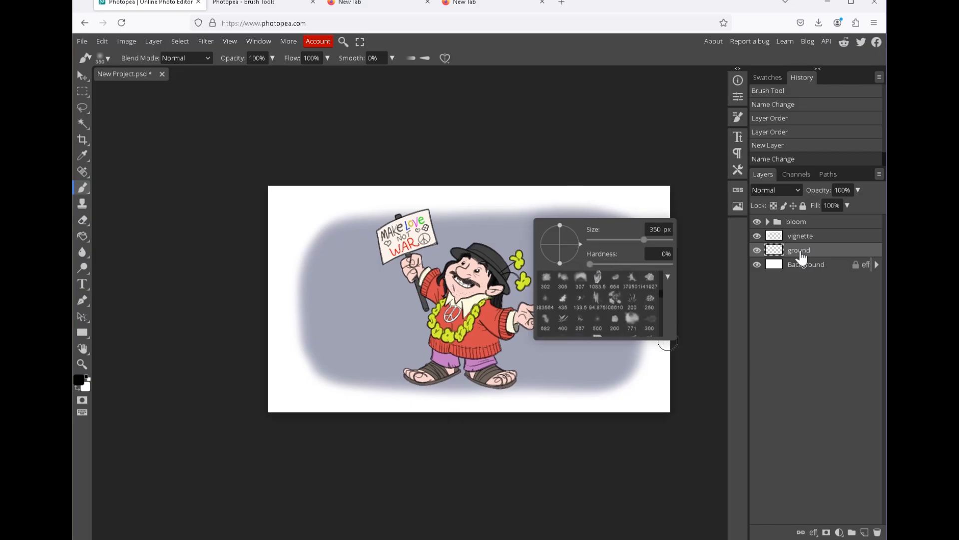
pyautogui.click(615, 299)
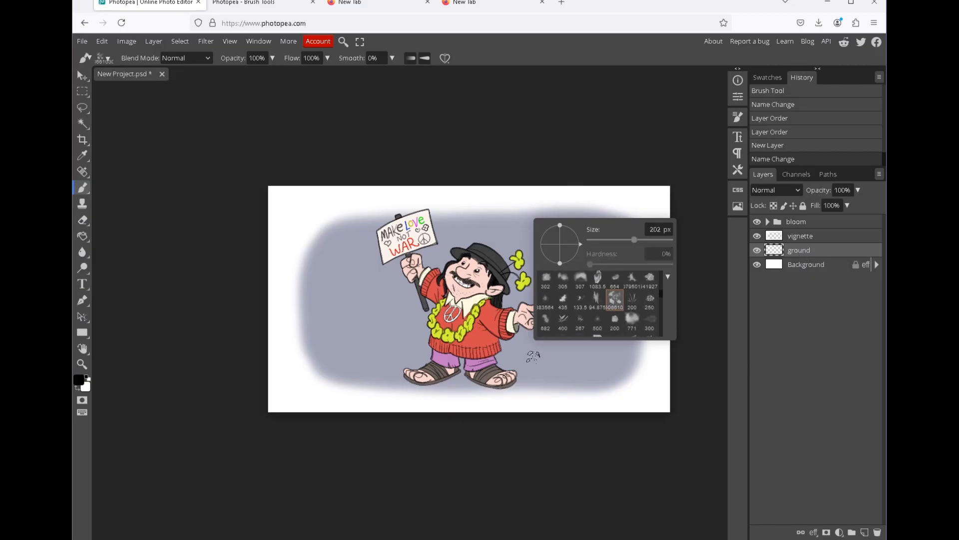
# Try painting black texture along the ground at full brush opacity, and clear the whole layer.
pyautogui.moveTo(537, 365)
pyautogui.mouseDown()
pyautogui.moveTo(602, 372)
pyautogui.moveTo(529, 375)
pyautogui.moveTo(612, 382)
pyautogui.moveTo(495, 387)
pyautogui.moveTo(611, 382)
pyautogui.moveTo(325, 373)
pyautogui.mouseUp()
pyautogui.hotkey('ctrl', 'a')
pyautogui.hotkey('ctrl', 'a')
pyautogui.press('Delete')
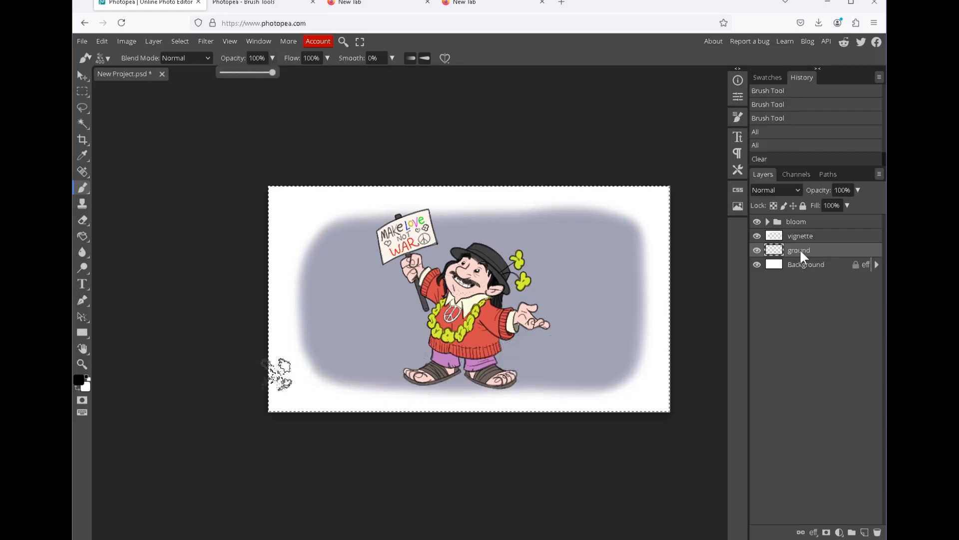
# Deselect and paint blotchy dark texture across the ground behind the feet with the brush opacity at 38%.
pyautogui.press('5')
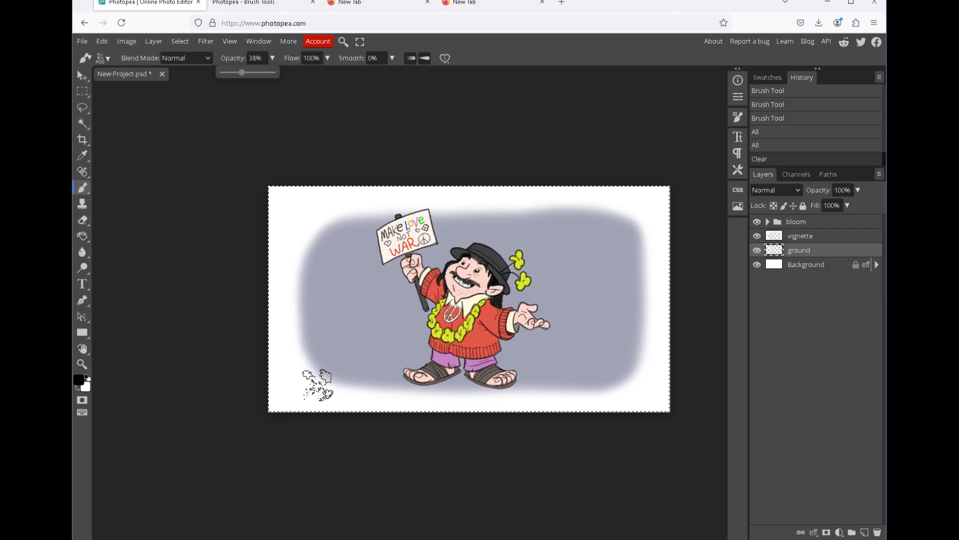
pyautogui.hotkey('ctrl', 'd')
pyautogui.moveTo(504, 372)
pyautogui.mouseDown()
pyautogui.moveTo(606, 385)
pyautogui.moveTo(632, 365)
pyautogui.mouseUp()
pyautogui.hotkey('ctrl', 'z')
pyautogui.moveTo(300, 384)
pyautogui.mouseDown()
pyautogui.moveTo(495, 394)
pyautogui.moveTo(607, 385)
pyautogui.mouseUp()
pyautogui.moveTo(403, 392); pyautogui.dragTo(621, 406)
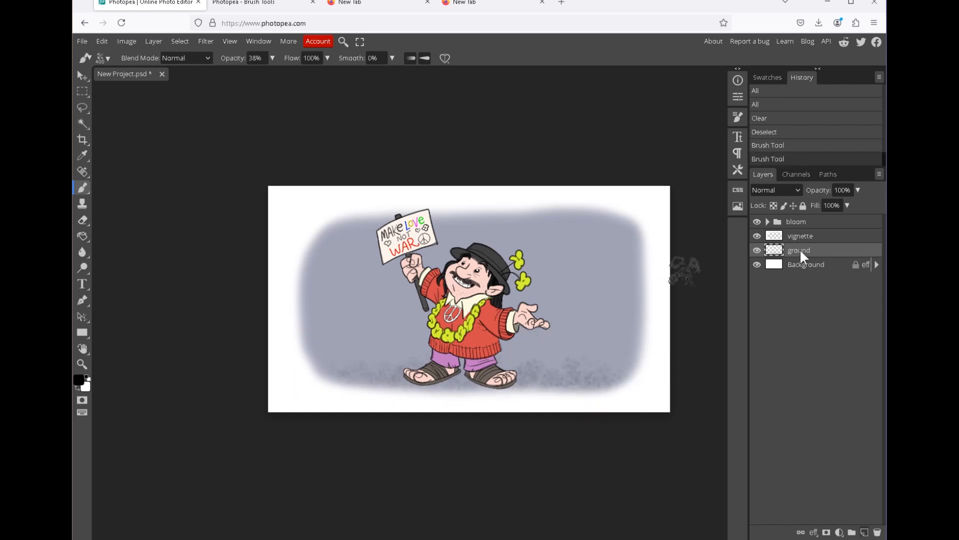
# Add a new layer above ground and paint pebble texture across the ground area with a pebble-patterned brush.
pyautogui.hotkey('ctrl', 'shift', 'n')
pyautogui.rightClick(570, 308)
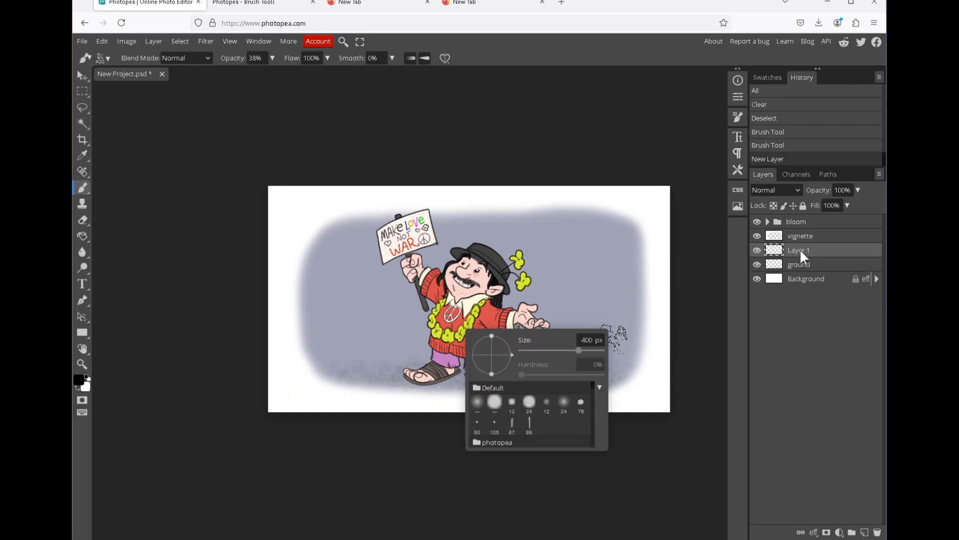
pyautogui.rightClick(535, 248)
pyautogui.scroll(-4, 606, 332)
pyautogui.scroll(-2, 634, 337)
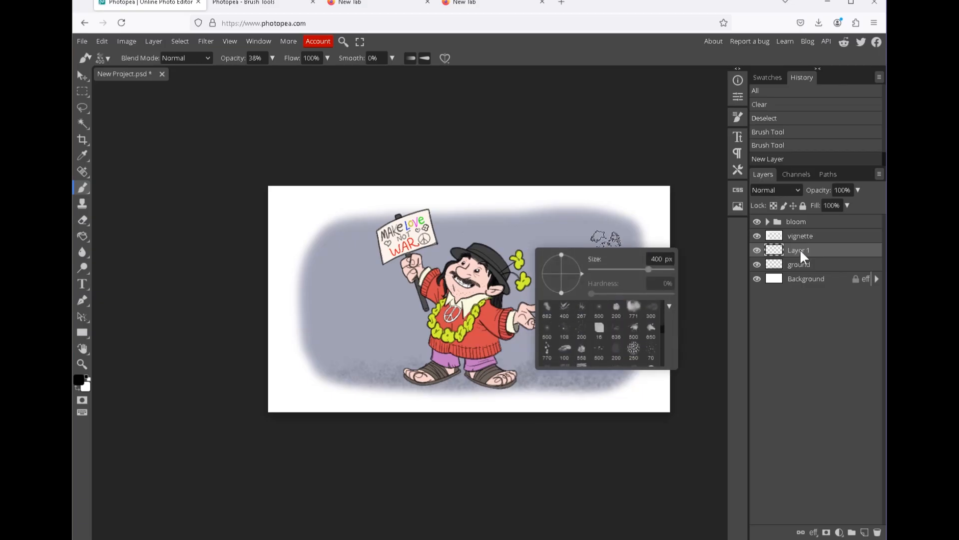
pyautogui.click(633, 336)
pyautogui.moveTo(614, 382); pyautogui.dragTo(475, 378)
pyautogui.moveTo(475, 377); pyautogui.dragTo(370, 385)
pyautogui.click(369, 385)
pyautogui.click(343, 392)
pyautogui.click(294, 376)
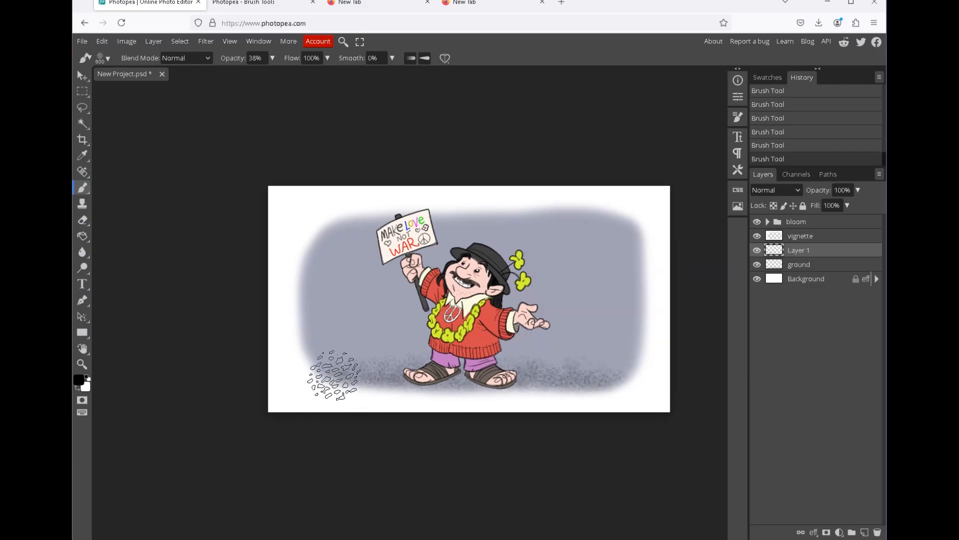
# Lower the pebble layer's opacity to 41% and add more pebble texture with brush opacity 31% and size 400 px.
pyautogui.click(858, 190)
pyautogui.click(830, 204)
pyautogui.moveTo(830, 205); pyautogui.dragTo(828, 204)
pyautogui.click(272, 58)
pyautogui.click(238, 73)
pyautogui.click(313, 392)
pyautogui.press('[')
pyautogui.press('[')
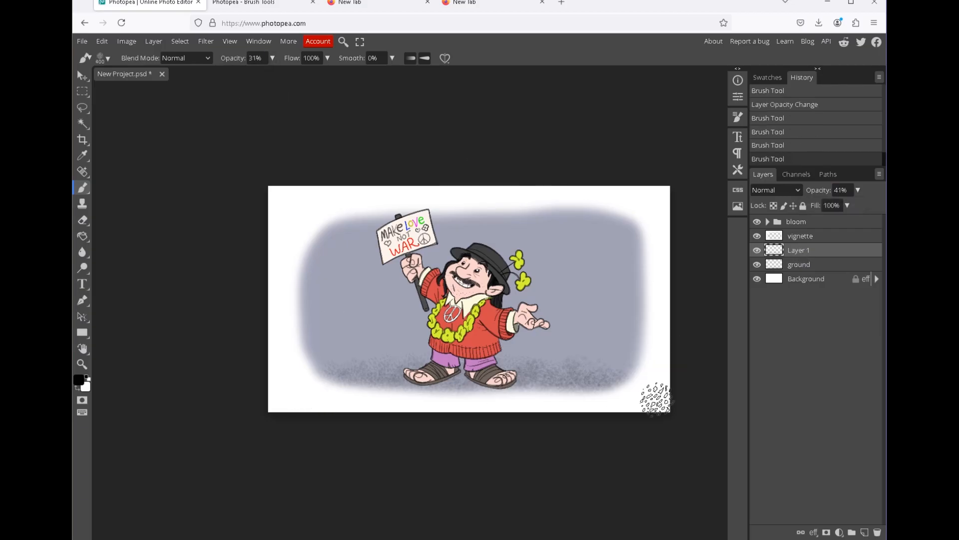
# Rename the pebble texture layer as ground.
pyautogui.doubleClick(799, 252)
pyautogui.write('ground')
pyautogui.press('Return')
pyautogui.doubleClick(801, 253)
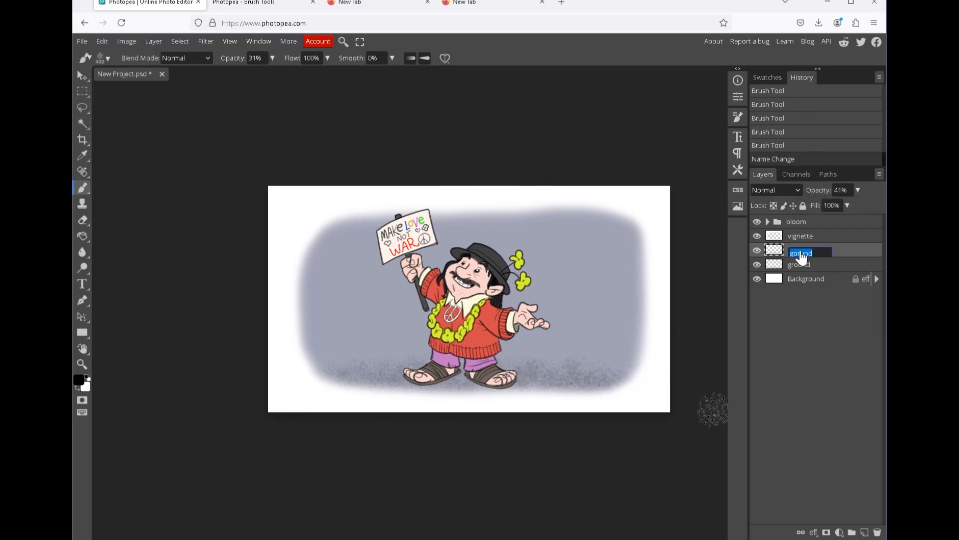
pyautogui.press('Return')
# Toggle the lower ground layer's visibility to compare, and reduce that layer's opacity.
pyautogui.press('ctrl+')
pyautogui.press('ctrl+')
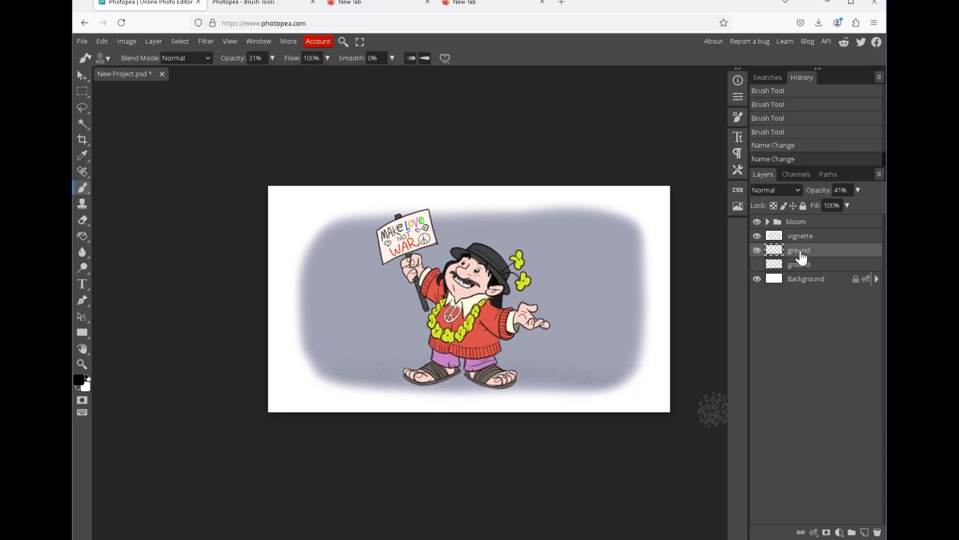
pyautogui.press('ctrl+')
pyautogui.hotkey('alt', '[')
pyautogui.click(857, 190)
pyautogui.click(821, 205)
# Add a new layer above both ground layers and switch to the Brush tool with white as the foreground colour.
pyautogui.press('z')
pyautogui.moveTo(558, 292); pyautogui.dragTo(570, 293)
pyautogui.click(800, 251)
pyautogui.hotkey('ctrl', 'shift', 'n')
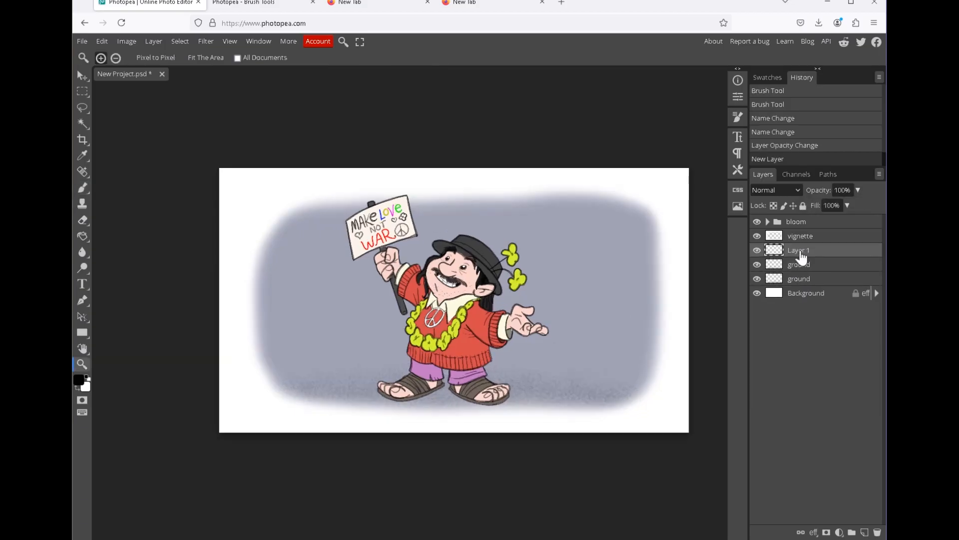
pyautogui.press('x')
pyautogui.press('b')
# Try several textured brushes, and stamp faint white specks on the background beside the sign handle with an enlarged speckle brush.
pyautogui.rightClick(546, 244)
pyautogui.scroll(-4, 611, 328)
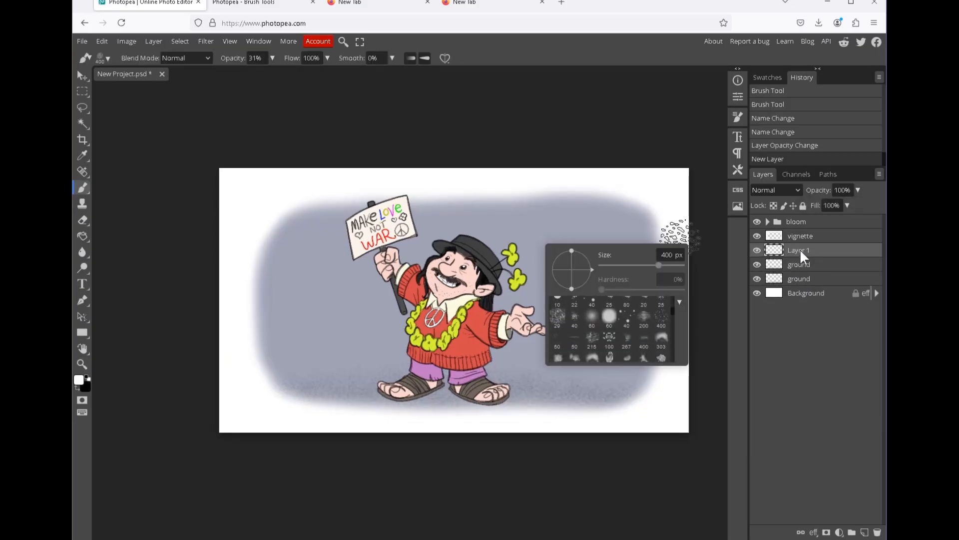
pyautogui.scroll(-1, 611, 329)
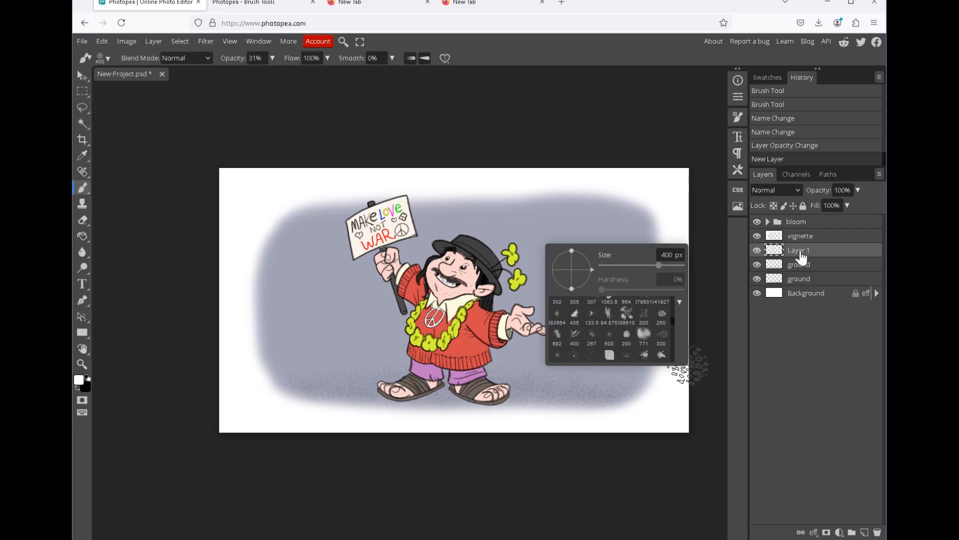
pyautogui.click(662, 313)
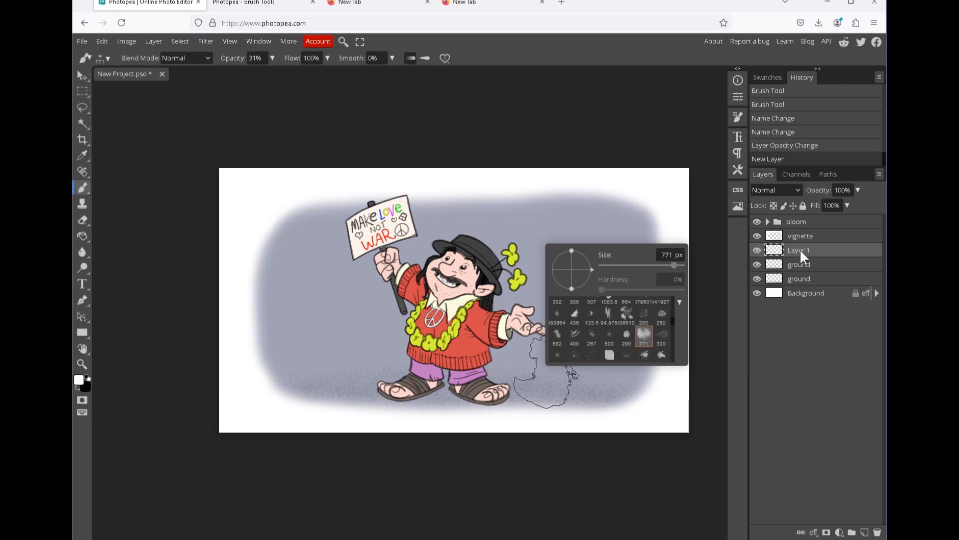
pyautogui.click(661, 336)
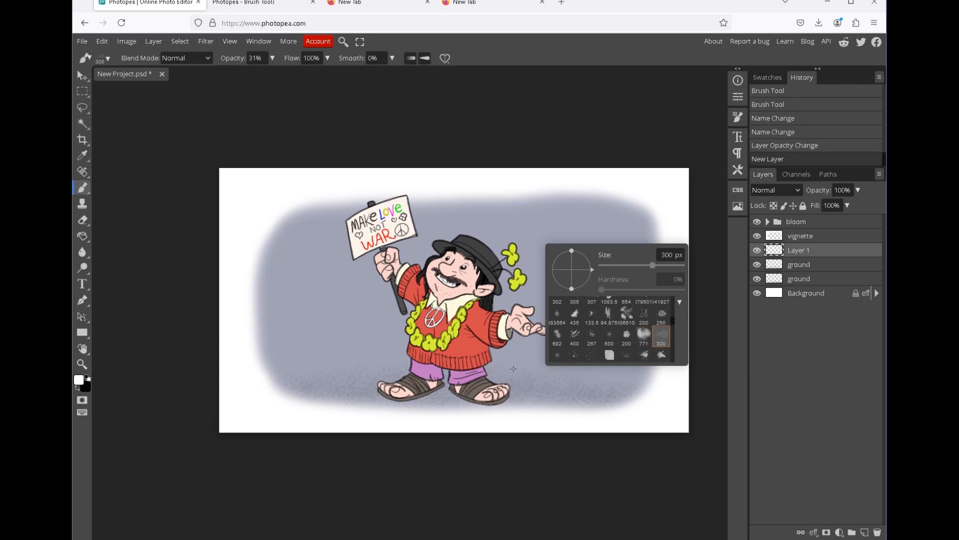
pyautogui.click(557, 355)
pyautogui.click(575, 355)
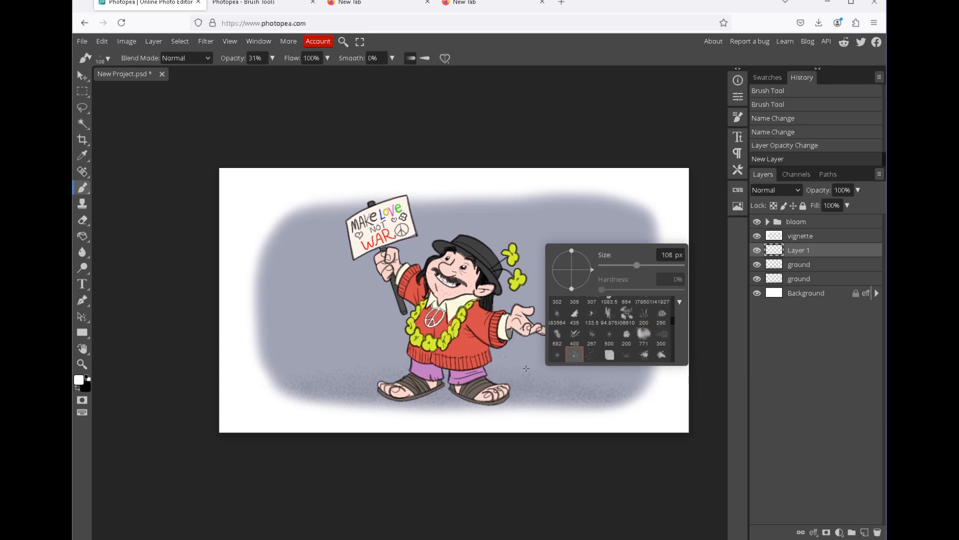
pyautogui.click(339, 294)
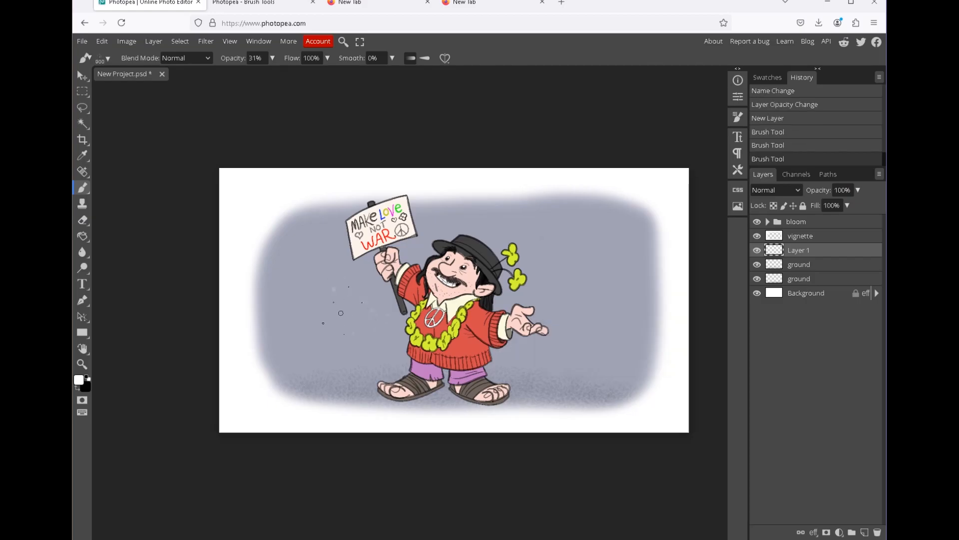
pyautogui.press(']')
pyautogui.press('[')
pyautogui.click(348, 311)
# Choose a cloudy soft brush and paint white glows in the background on both sides of the character, enlarging the brush to 1800 px.
pyautogui.rightClick(343, 272)
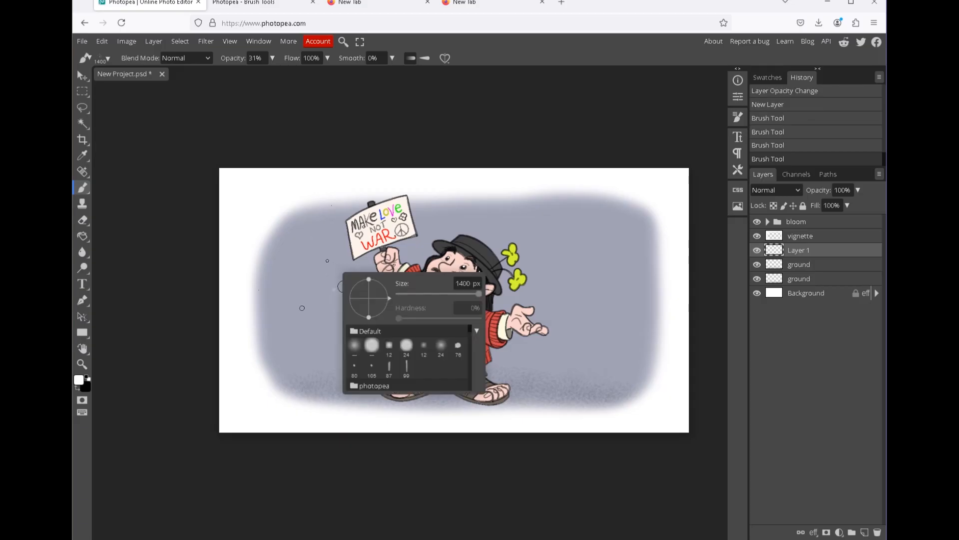
pyautogui.scroll(-3, 408, 357)
pyautogui.click(389, 353)
pyautogui.click(584, 274)
pyautogui.click(587, 275)
pyautogui.press('[')
pyautogui.moveTo(599, 256); pyautogui.dragTo(615, 276)
pyautogui.press(']')
pyautogui.press(']')
pyautogui.press(']')
pyautogui.press(']')
pyautogui.click(581, 275)
pyautogui.click(327, 275)
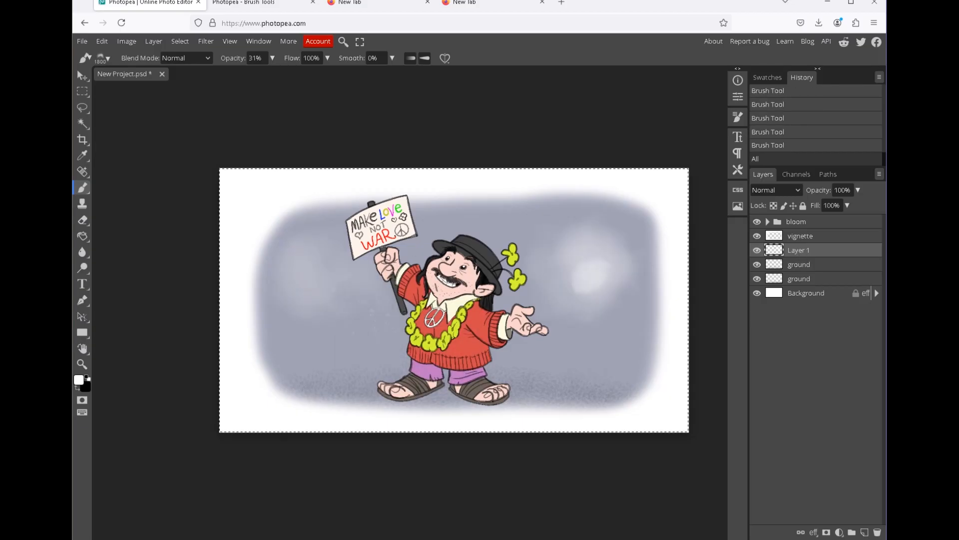
# Clear the existing glows from Layer 1, paint softer white haze across the background on both sides of the character, and deselect.
pyautogui.hotkey('ctrl', 'a')
pyautogui.hotkey('ctrl', 'a')
pyautogui.press('Delete')
pyautogui.click(325, 279)
pyautogui.click(349, 267)
pyautogui.click(501, 240)
pyautogui.click(553, 252)
pyautogui.click(595, 262)
pyautogui.click(303, 237)
pyautogui.hotkey('ctrl', 'd')
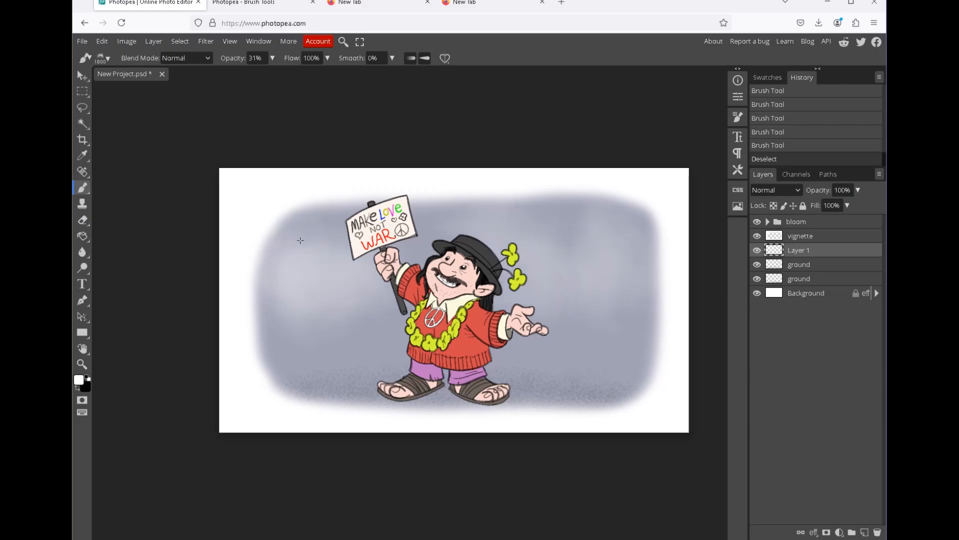
# Extend the soft white haze toward both outer edges of the background, and select the vignette layer.
pyautogui.click(302, 239)
pyautogui.click(628, 235)
pyautogui.click(644, 262)
pyautogui.click(277, 310)
pyautogui.click(645, 314)
pyautogui.click(264, 240)
pyautogui.click(798, 241)
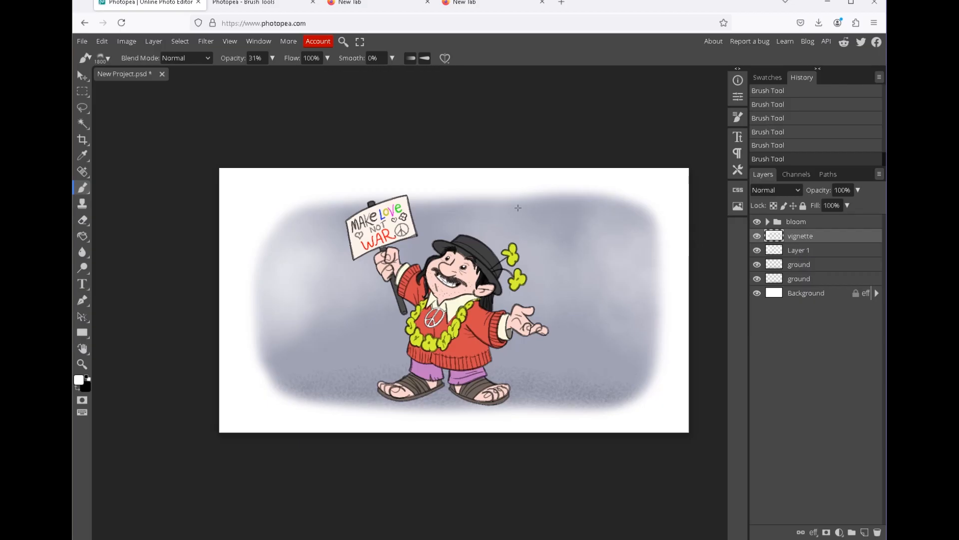
pyautogui.hotkey('ctrl', 't')
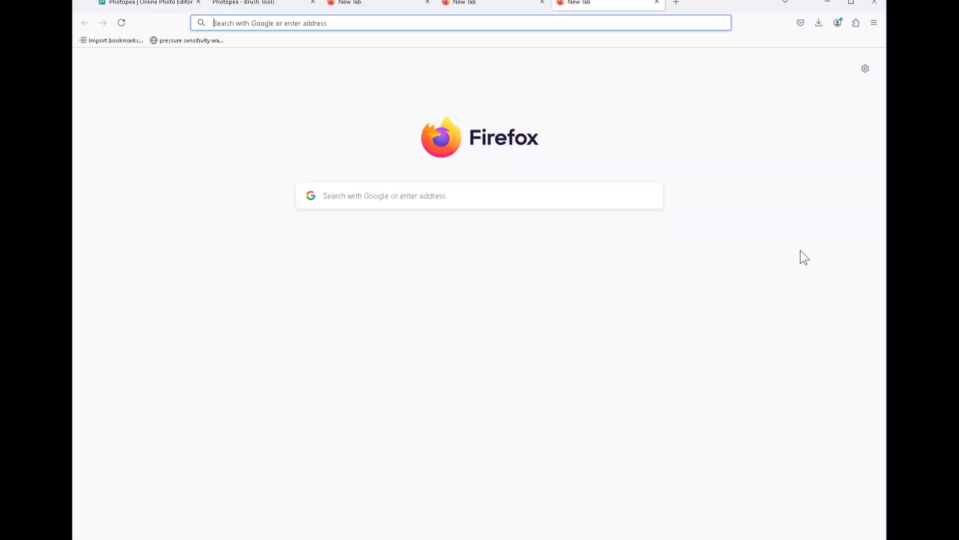
pyautogui.hotkey('ctrl', 'Tab')
pyautogui.click(102, 41)
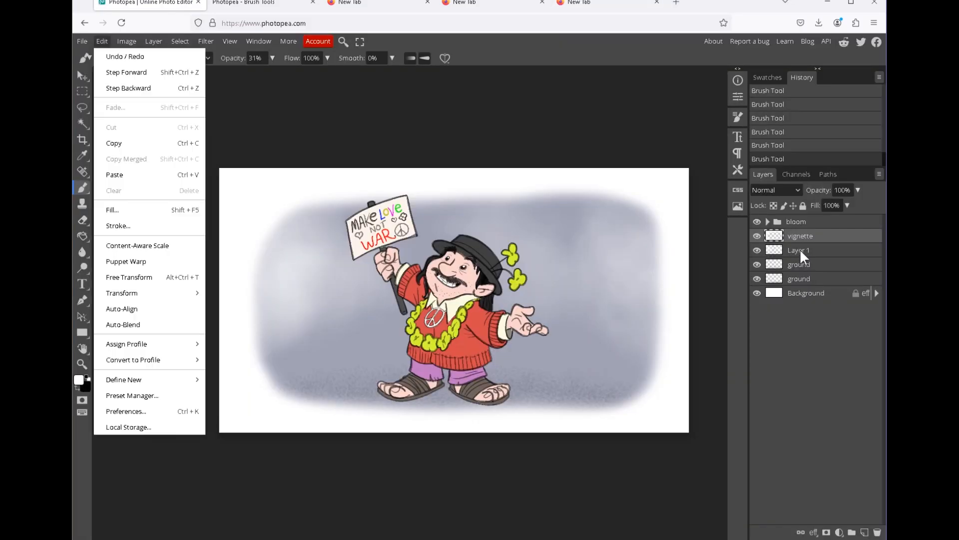
pyautogui.moveTo(149, 293)
pyautogui.click(226, 312)
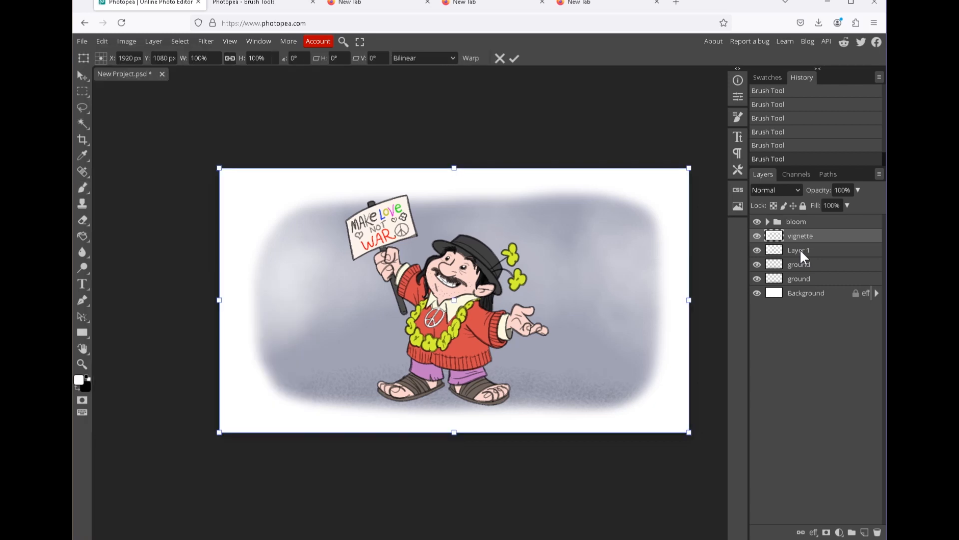
pyautogui.moveTo(628, 291); pyautogui.dragTo(609, 290)
pyautogui.press('Escape')
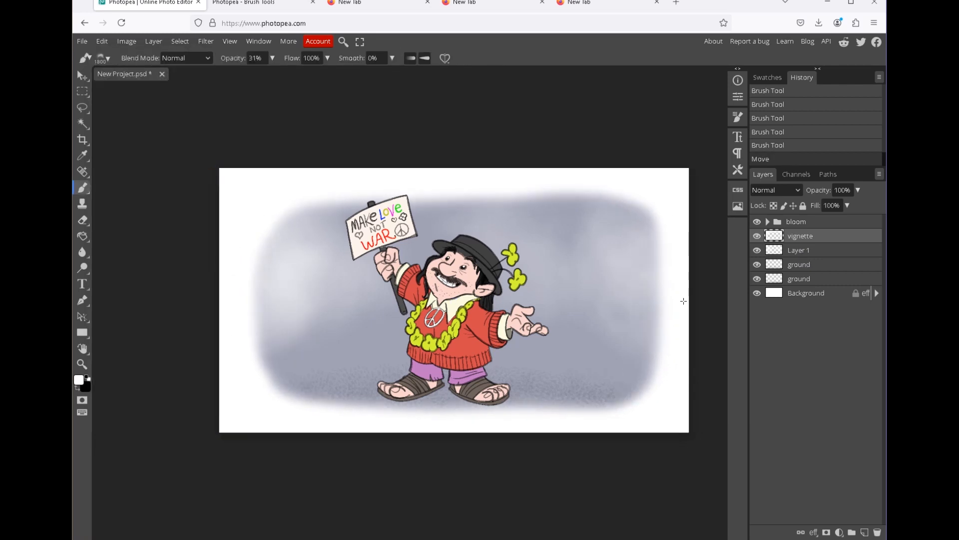
# Scale the vignette layer narrower horizontally about its centre and apply the transform.
pyautogui.click(102, 41)
pyautogui.moveTo(149, 293)
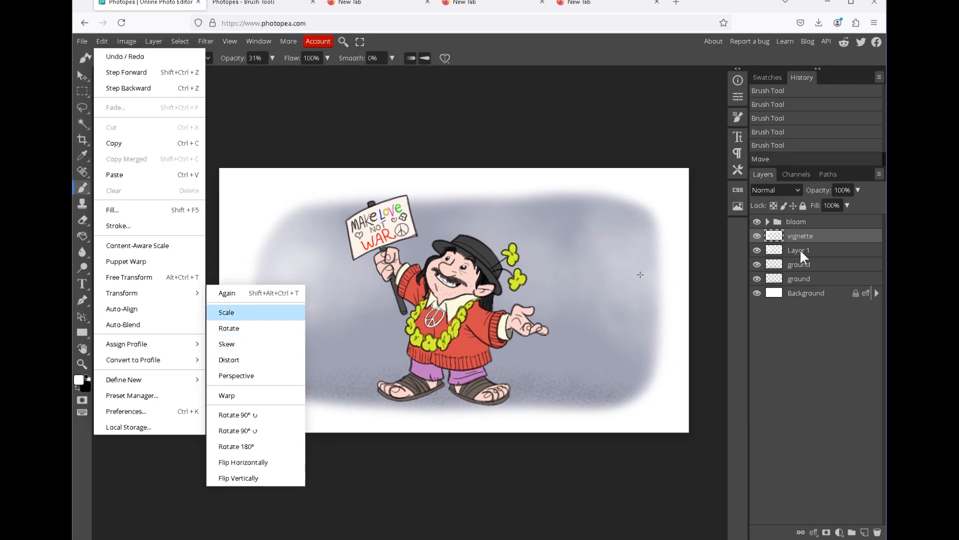
pyautogui.click(226, 312)
pyautogui.moveTo(688, 300); pyautogui.dragTo(657, 300)
pyautogui.click(514, 58)
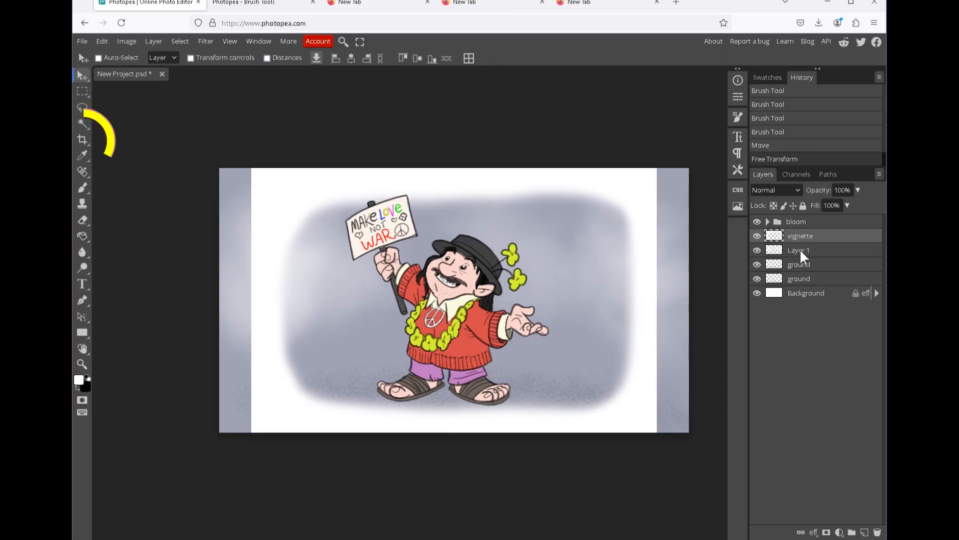
# Crop both sides of the canvas to the narrowed vignette, and write the artist's signature on the ground beside the sandals.
pyautogui.click(82, 140)
pyautogui.moveTo(220, 300); pyautogui.dragTo(252, 300)
pyautogui.moveTo(689, 300); pyautogui.dragTo(654, 300)
pyautogui.press('Return')
pyautogui.press('z')
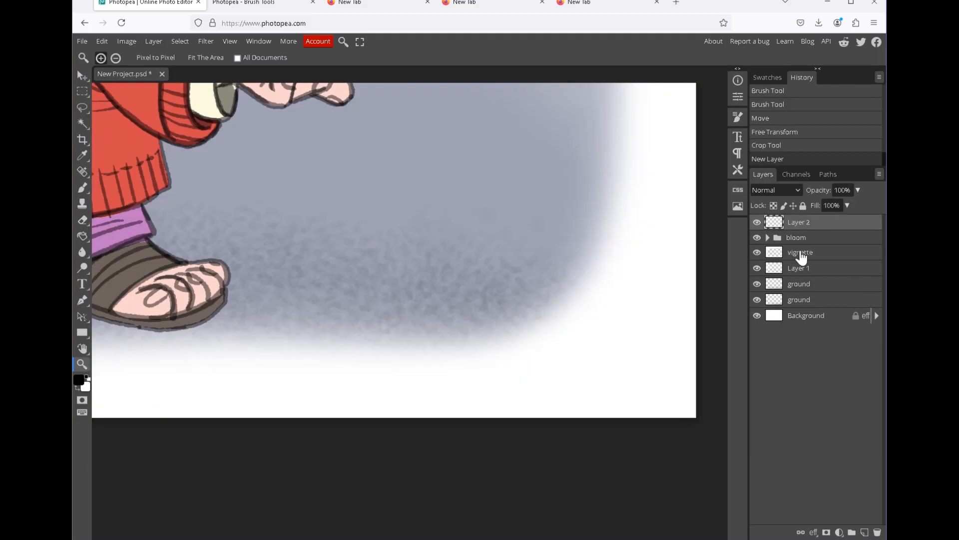
pyautogui.moveTo(298, 223)
pyautogui.mouseDown()
pyautogui.moveTo(320, 250)
pyautogui.moveTo(452, 229)
pyautogui.moveTo(406, 286)
pyautogui.moveTo(546, 280)
pyautogui.mouseUp()
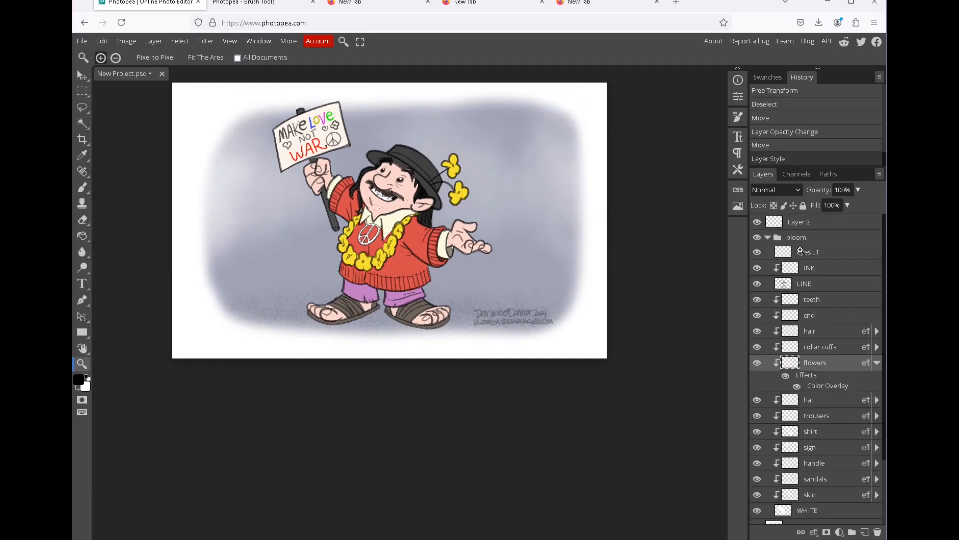
# Try out a colour label on the LINE and INK layers together.
pyautogui.hotkey('alt', '[')
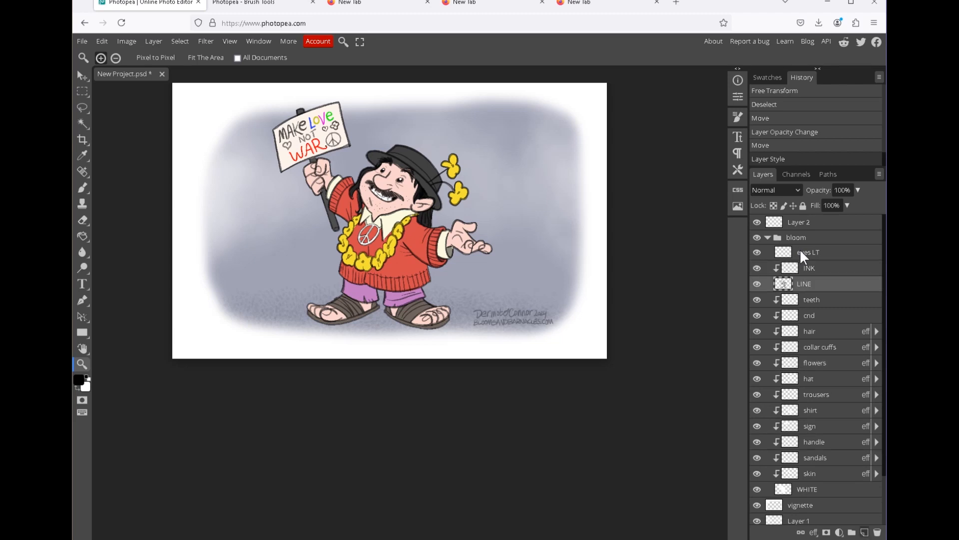
pyautogui.hotkey('alt', 'shift', ']')
pyautogui.rightClick(801, 257)
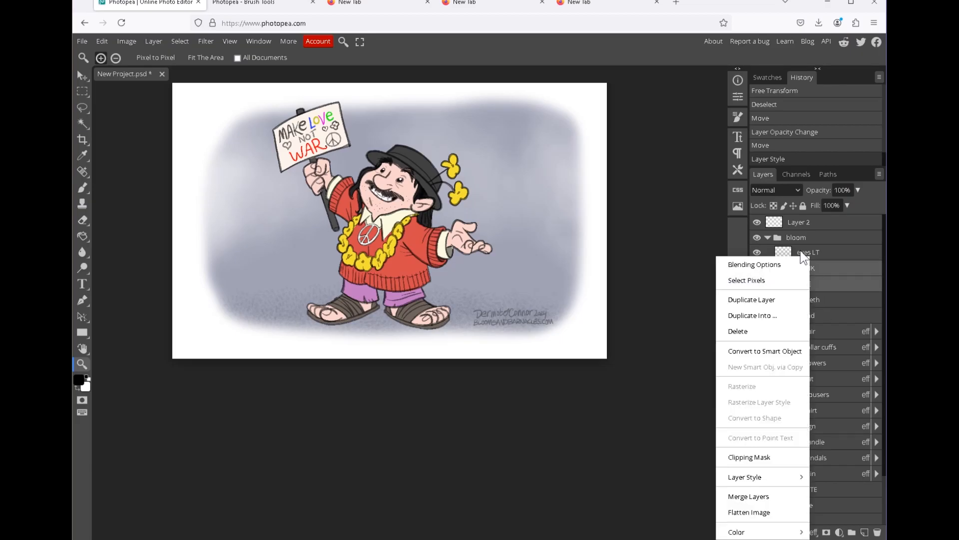
pyautogui.click(830, 531)
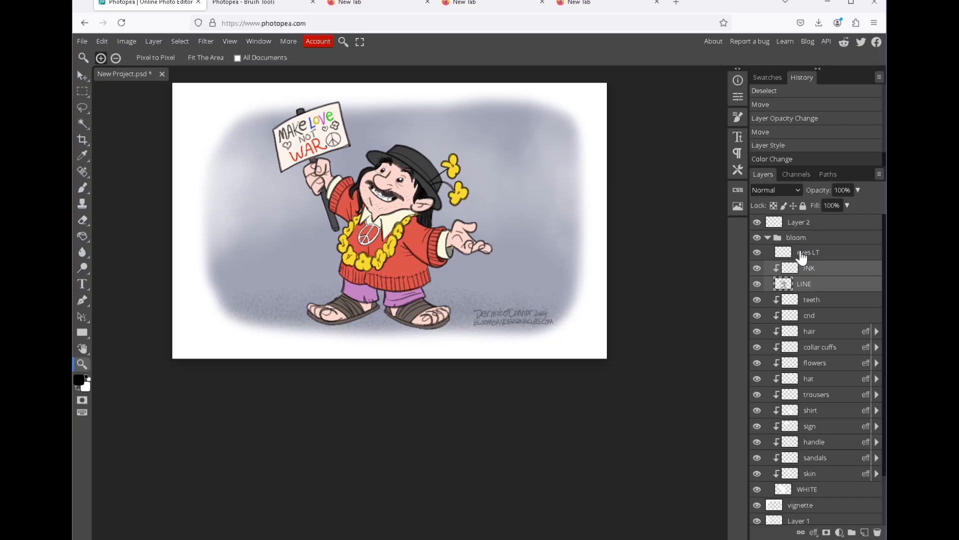
# Set the colour label of the INK and LINE layers to blue.
pyautogui.click(802, 253)
pyautogui.click(809, 268)
pyautogui.keyDown('shift'); pyautogui.click(814, 284); pyautogui.keyUp('shift')
pyautogui.rightClick(814, 284)
pyautogui.moveTo(764, 532)
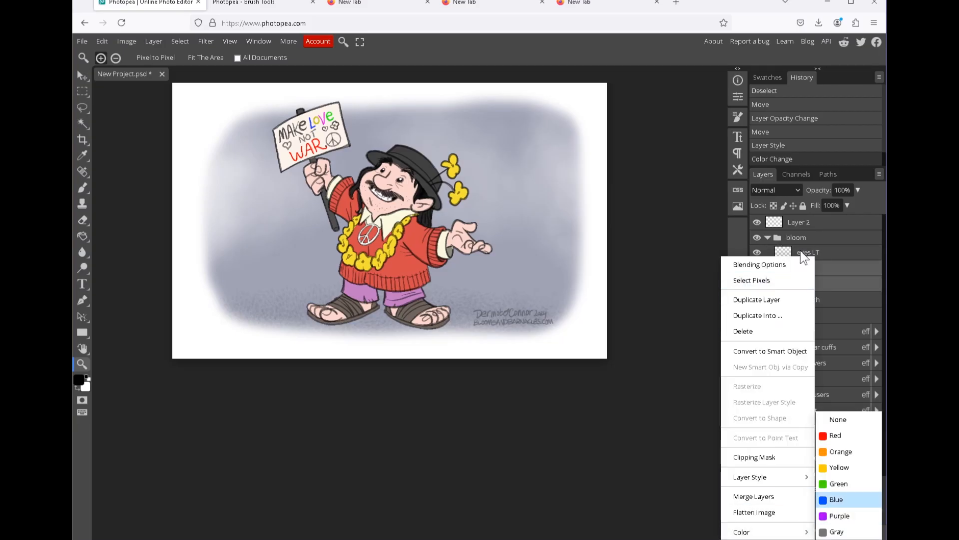
pyautogui.click(837, 500)
pyautogui.click(814, 268)
pyautogui.click(814, 284)
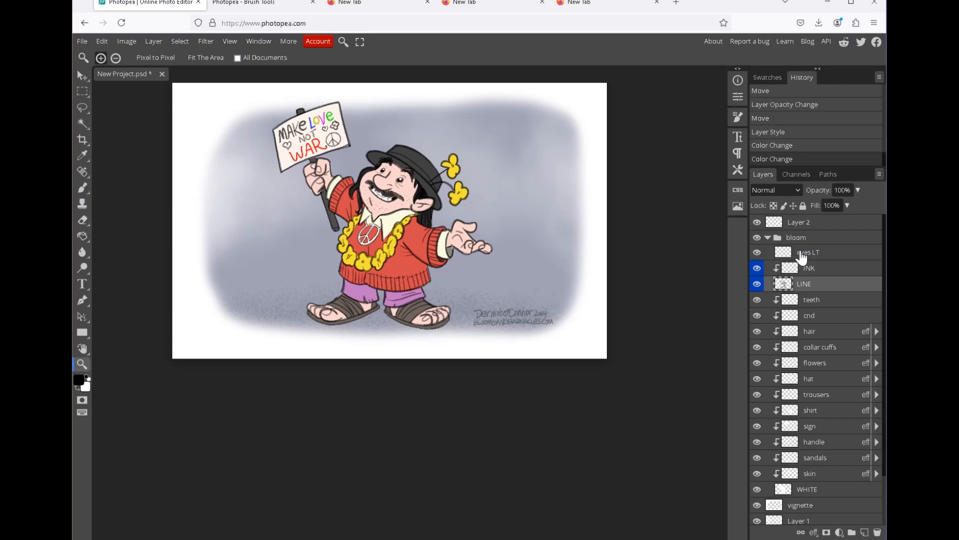
pyautogui.click(814, 268)
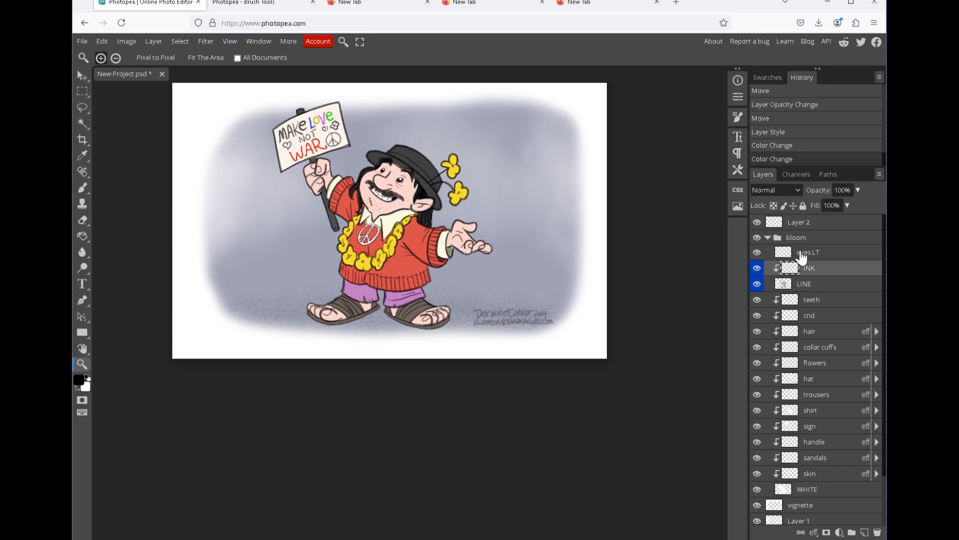
# Add a new clipped layer between the teeth and LINE layers, and rename it SH.
pyautogui.click(811, 299)
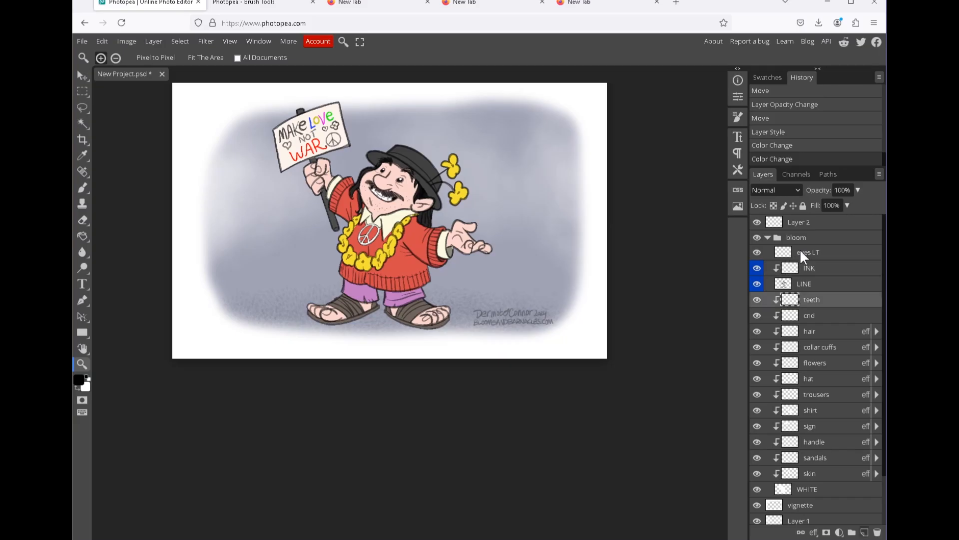
pyautogui.click(864, 532)
pyautogui.keyDown('alt'); pyautogui.click(805, 321); pyautogui.keyUp('alt')
pyautogui.click(806, 303)
pyautogui.keyDown('alt'); pyautogui.click(806, 322); pyautogui.keyUp('alt')
pyautogui.click(805, 303)
pyautogui.keyDown('alt'); pyautogui.click(806, 307); pyautogui.keyUp('alt')
pyautogui.doubleClick(808, 299)
pyautogui.write('SH')
pyautogui.press('Return')
# Set the SH layer's opacity to 42% and its blend mode to Multiply.
pyautogui.click(857, 189)
pyautogui.click(830, 204)
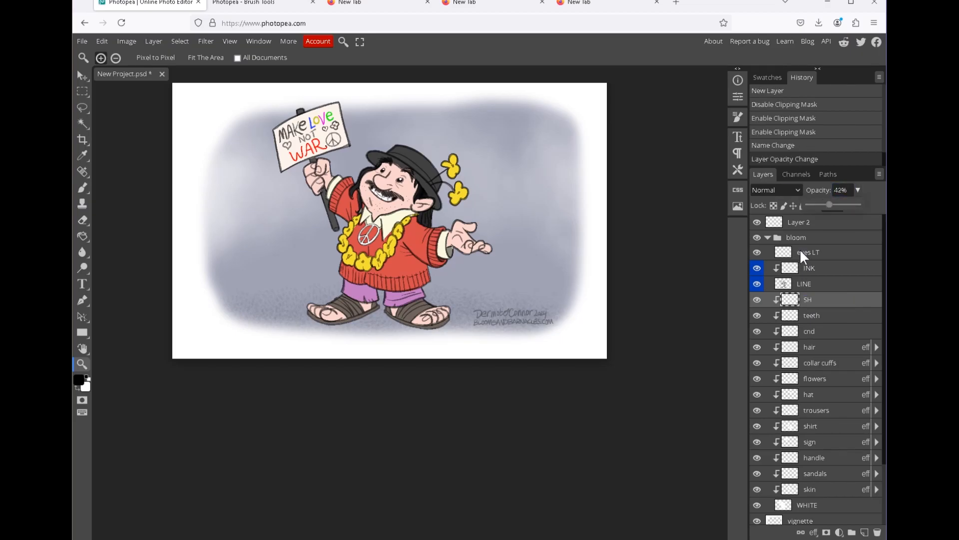
pyautogui.click(776, 189)
pyautogui.click(771, 290)
# Switch to the Brush tool with the soft round 100 px tip, and paint a shadow across the face under the hat brim.
pyautogui.moveTo(387, 177)
pyautogui.mouseDown()
pyautogui.moveTo(437, 177)
pyautogui.moveTo(458, 278)
pyautogui.mouseUp()
pyautogui.click(81, 187)
pyautogui.click(738, 117)
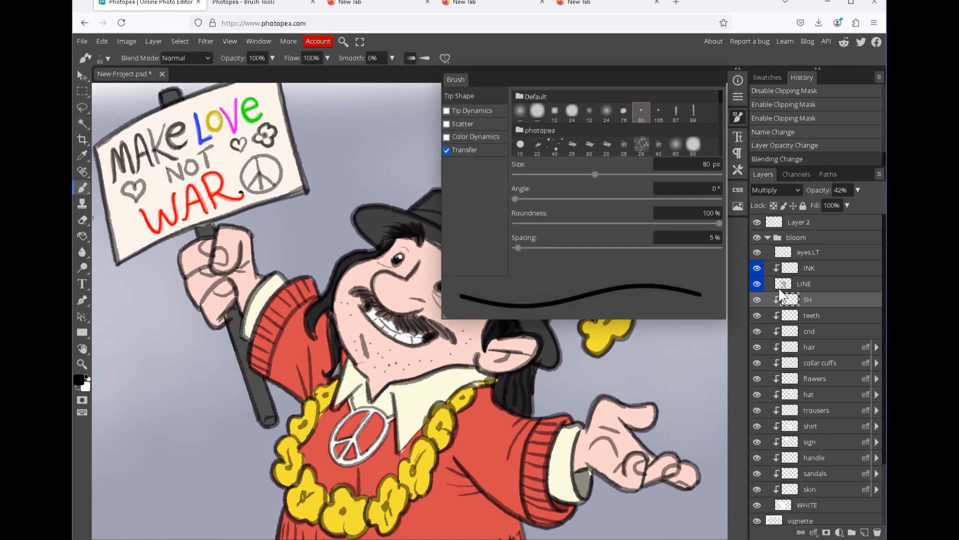
pyautogui.click(520, 111)
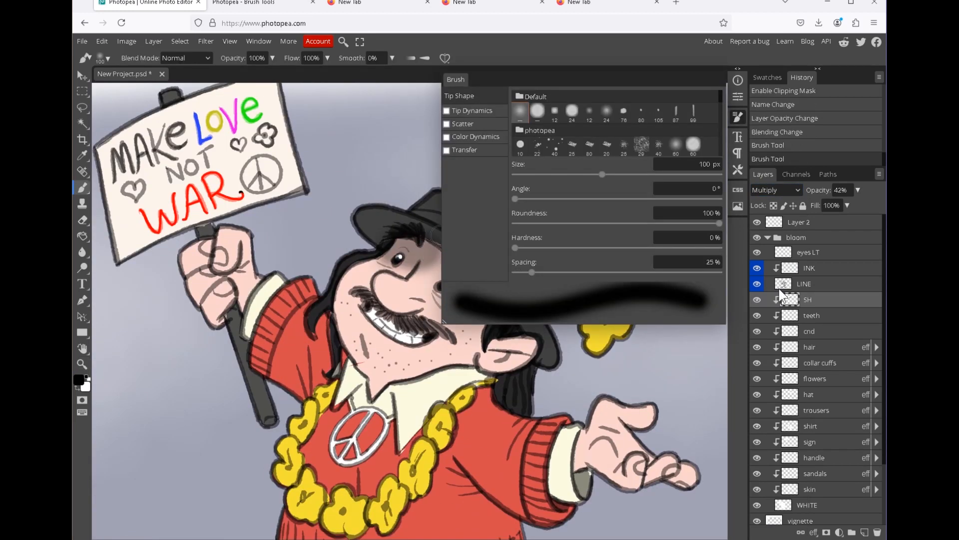
pyautogui.click(737, 117)
pyautogui.moveTo(415, 262)
pyautogui.mouseDown()
pyautogui.moveTo(469, 292)
pyautogui.moveTo(531, 346)
pyautogui.mouseUp()
# Reduce the brush size, continue the soft shading near the ear, and undo the unwanted strokes.
pyautogui.press('[')
pyautogui.moveTo(530, 350)
pyautogui.mouseDown()
pyautogui.moveTo(554, 281)
pyautogui.moveTo(540, 291)
pyautogui.moveTo(465, 234)
pyautogui.mouseUp()
pyautogui.moveTo(529, 350)
pyautogui.mouseDown()
pyautogui.moveTo(523, 369)
pyautogui.moveTo(535, 368)
pyautogui.moveTo(523, 375)
pyautogui.mouseUp()
pyautogui.hotkey('ctrl', 'z')
pyautogui.press('[')
pyautogui.press('[')
pyautogui.press('[')
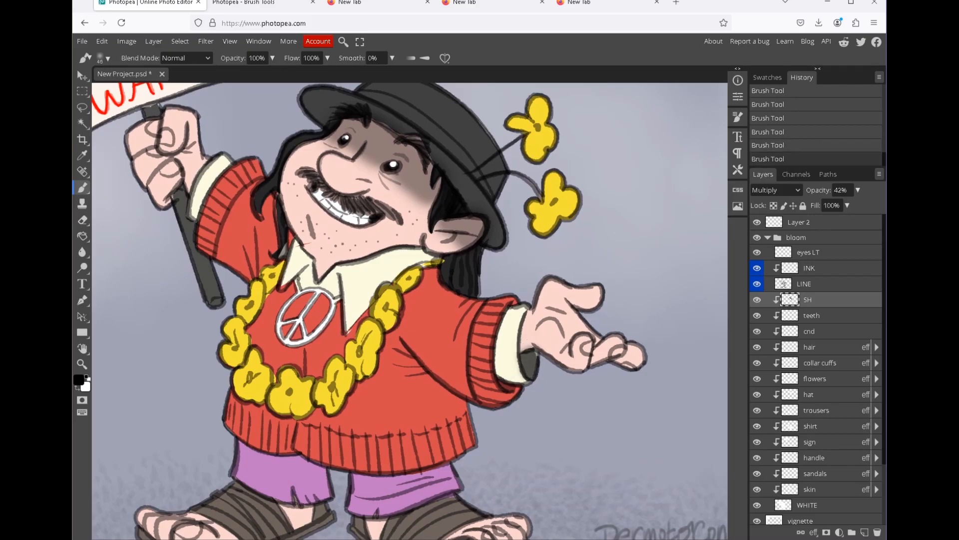
pyautogui.hotkey('ctrl', 'z')
# Choose the hard round brush, reduce its size, and paint crisp shadows on the ear and below the lower lip.
pyautogui.press('F5')
pyautogui.click(537, 111)
pyautogui.moveTo(435, 332); pyautogui.dragTo(453, 351)
pyautogui.hotkey('ctrl', 'z')
pyautogui.moveTo(523, 354); pyautogui.dragTo(528, 373)
pyautogui.press('F5')
pyautogui.press('[')
pyautogui.press('[')
pyautogui.moveTo(328, 172); pyautogui.dragTo(434, 267)
pyautogui.moveTo(421, 313)
pyautogui.mouseDown()
pyautogui.moveTo(430, 332)
pyautogui.moveTo(425, 324)
pyautogui.mouseUp()
# Lower the SH layer's opacity to 22%, enlarge the brush, and fill in the shadow across the forehead, eye area and cheek.
pyautogui.click(857, 190)
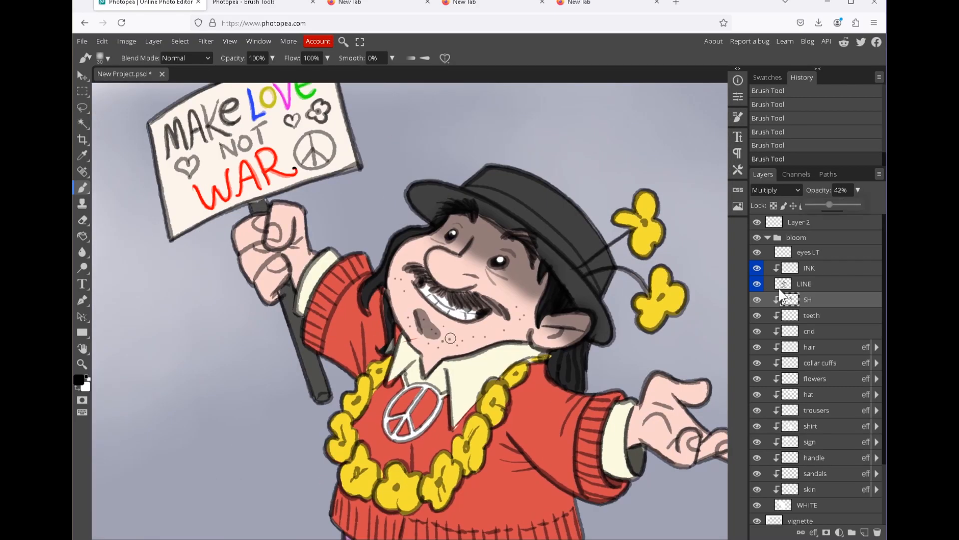
pyautogui.moveTo(829, 205); pyautogui.dragTo(818, 205)
pyautogui.moveTo(515, 255)
pyautogui.mouseDown()
pyautogui.moveTo(534, 281)
pyautogui.moveTo(531, 310)
pyautogui.mouseUp()
pyautogui.press(']')
pyautogui.press(']')
pyautogui.press(']')
pyautogui.press(']')
pyautogui.moveTo(432, 231); pyautogui.dragTo(461, 249)
pyautogui.moveTo(504, 283)
pyautogui.mouseDown()
pyautogui.moveTo(562, 325)
pyautogui.moveTo(561, 339)
pyautogui.mouseUp()
pyautogui.moveTo(462, 239)
pyautogui.mouseDown()
pyautogui.moveTo(386, 235)
pyautogui.moveTo(336, 190)
pyautogui.moveTo(367, 194)
pyautogui.moveTo(469, 245)
pyautogui.moveTo(531, 325)
pyautogui.mouseUp()
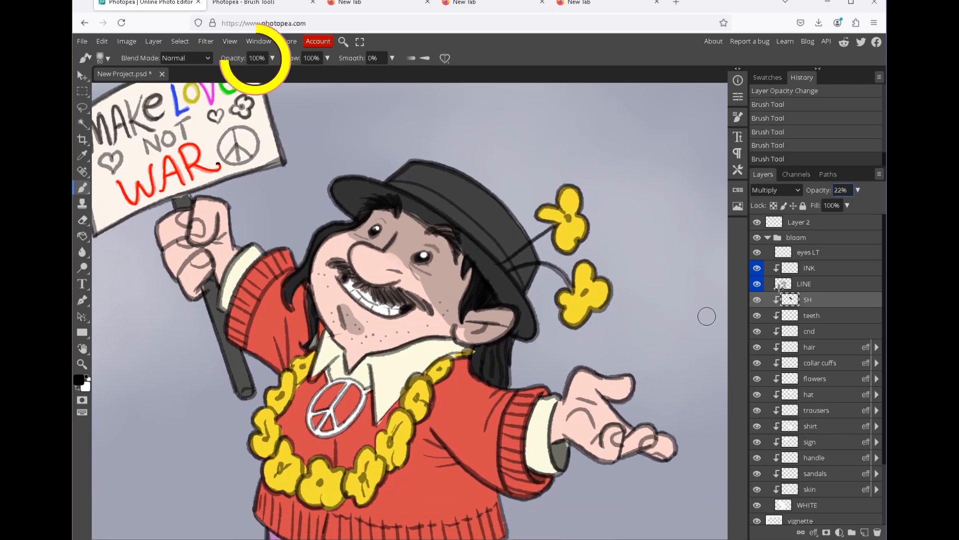
# Set both the brush opacity and the SH layer's opacity to 33%.
pyautogui.press('3')
pyautogui.press('3')
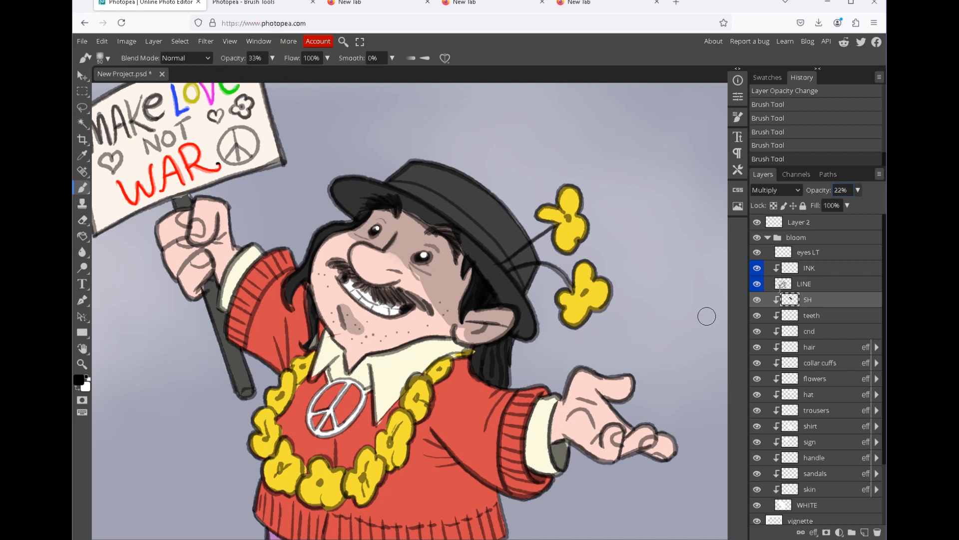
pyautogui.click(842, 190)
pyautogui.write('33')
pyautogui.press('Return')
pyautogui.click(706, 316)
# Shade the tops of both trouser legs below the sweater hem, using a brush opacity of 31% for the final stroke.
pyautogui.moveTo(410, 350)
pyautogui.mouseDown()
pyautogui.moveTo(525, 456)
pyautogui.moveTo(534, 112)
pyautogui.moveTo(506, 139)
pyautogui.mouseUp()
pyautogui.moveTo(477, 364)
pyautogui.mouseDown()
pyautogui.moveTo(529, 362)
pyautogui.moveTo(573, 352)
pyautogui.mouseUp()
pyautogui.moveTo(564, 357); pyautogui.dragTo(483, 366)
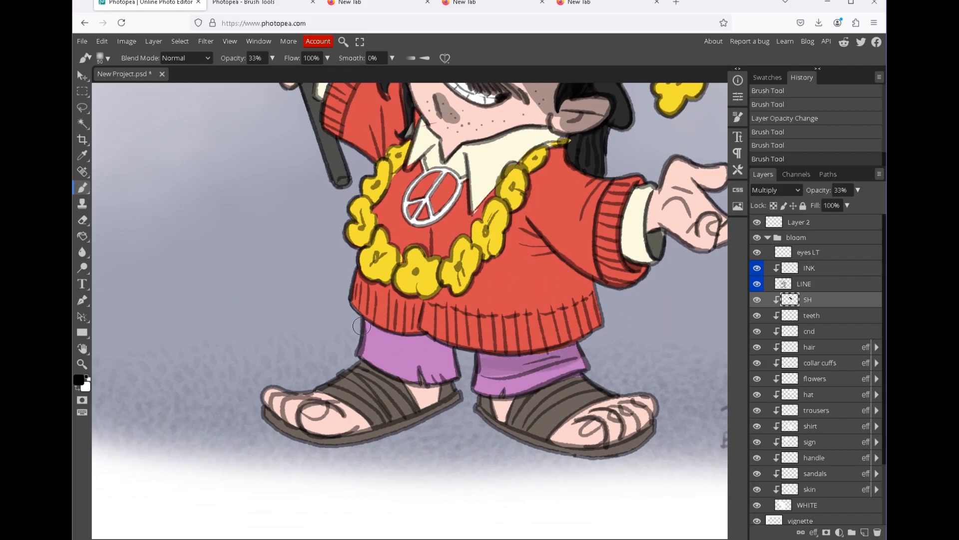
pyautogui.click(273, 57)
pyautogui.moveTo(239, 72); pyautogui.dragTo(252, 73)
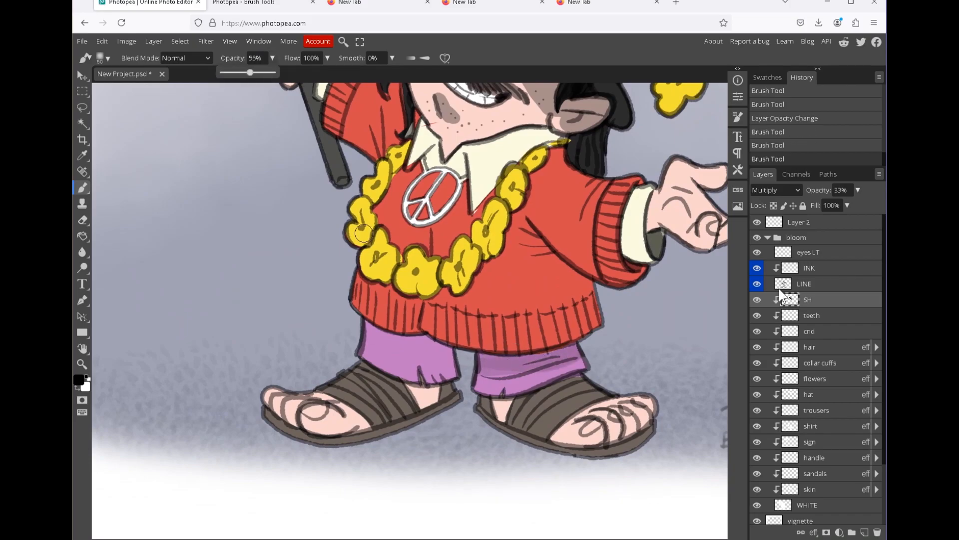
pyautogui.moveTo(523, 217); pyautogui.dragTo(530, 344)
pyautogui.hotkey('ctrl', 'z')
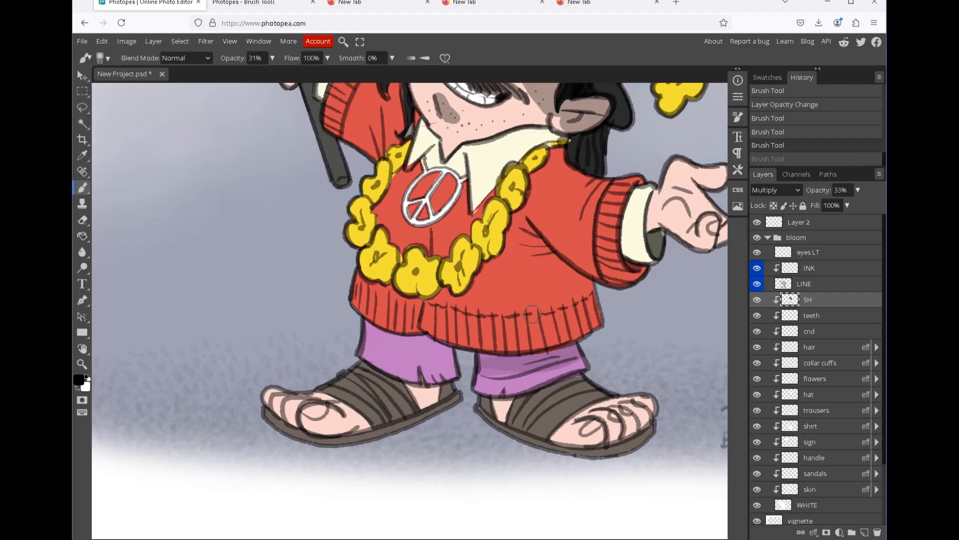
pyautogui.moveTo(365, 327)
pyautogui.mouseDown()
pyautogui.moveTo(435, 346)
pyautogui.moveTo(364, 313)
pyautogui.moveTo(420, 344)
pyautogui.moveTo(362, 330)
pyautogui.moveTo(461, 355)
pyautogui.moveTo(380, 335)
pyautogui.moveTo(417, 351)
pyautogui.moveTo(501, 358)
pyautogui.mouseUp()
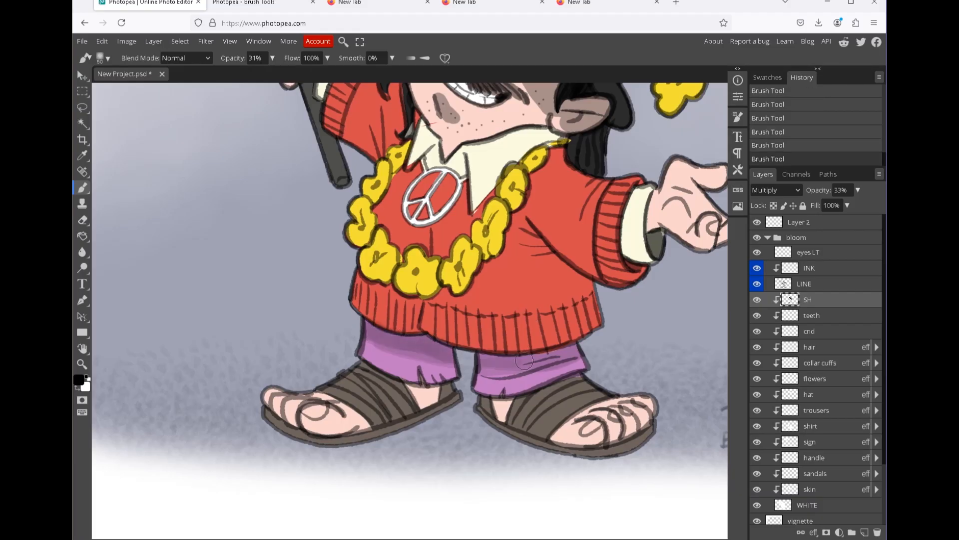
# Set the brush opacity to 100% and deepen the shadows on both trouser legs beneath the sweater.
pyautogui.click(272, 58)
pyautogui.press('0')
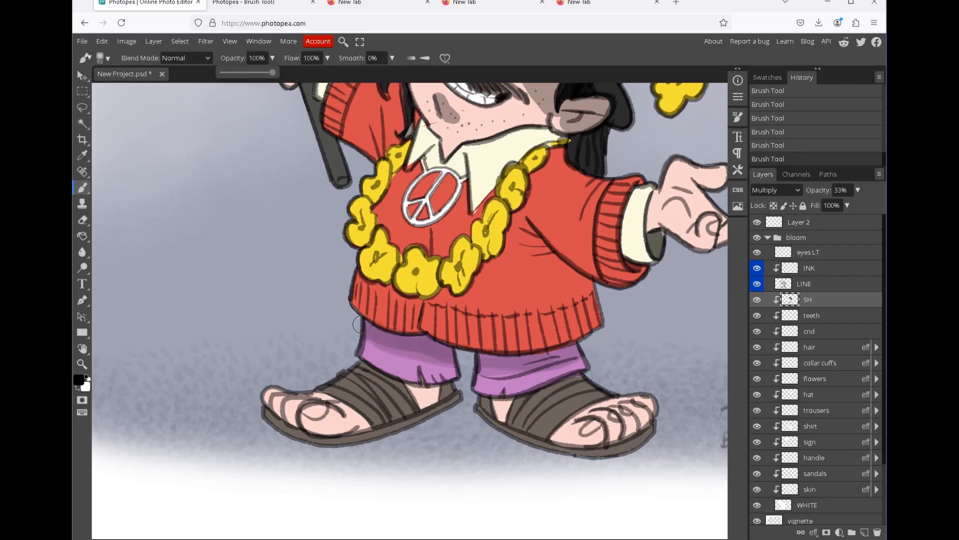
pyautogui.moveTo(366, 325); pyautogui.dragTo(423, 350)
pyautogui.moveTo(482, 358)
pyautogui.mouseDown()
pyautogui.moveTo(595, 342)
pyautogui.moveTo(511, 365)
pyautogui.mouseUp()
# Undo the last brush stroke, reduce the brush size, and paint a small shadow on the ankle beneath the right-hand trouser leg.
pyautogui.scroll(3, 409, 311)
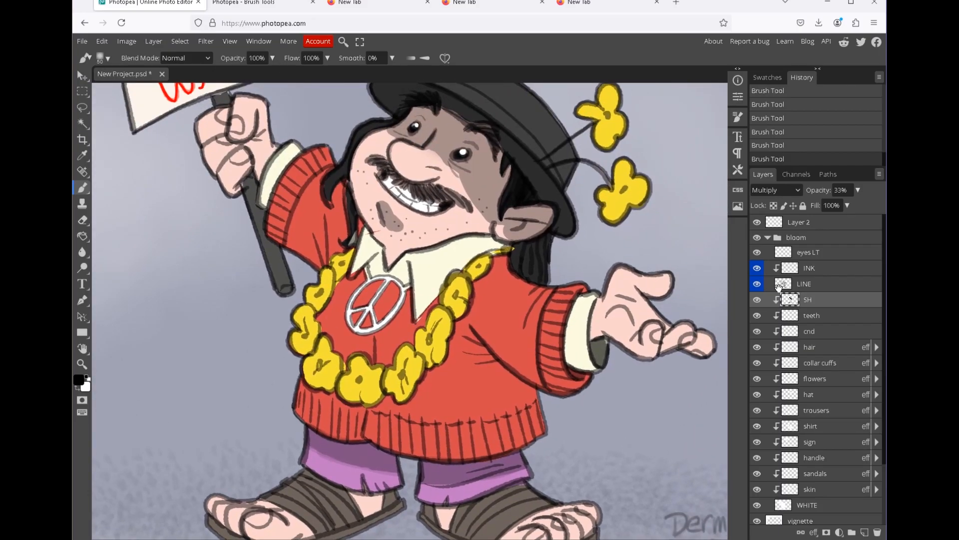
pyautogui.scroll(-3, 538, 369)
pyautogui.hotkey('ctrl', 'z')
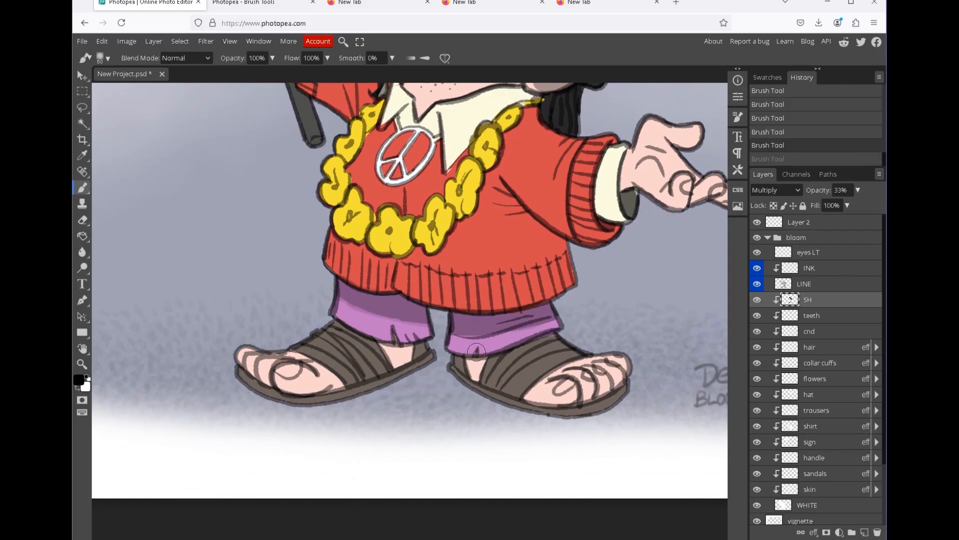
pyautogui.press('[')
pyautogui.press('[')
pyautogui.press('[')
pyautogui.press('[')
pyautogui.moveTo(467, 359); pyautogui.dragTo(458, 357)
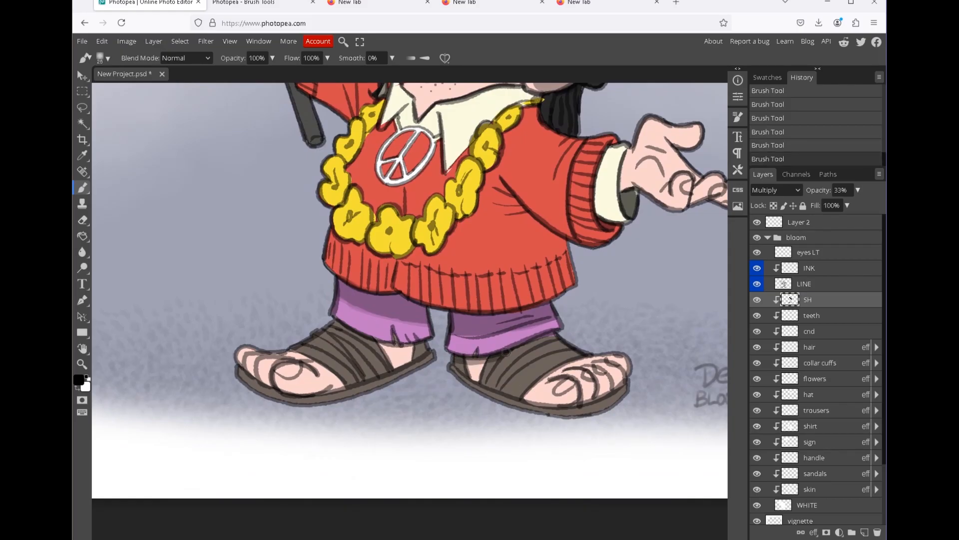
# Paint shadows inside the shirt collar beneath the character's chin.
pyautogui.scroll(3, 558, 329)
pyautogui.moveTo(459, 332); pyautogui.dragTo(459, 345)
pyautogui.moveTo(486, 408); pyautogui.dragTo(541, 443)
pyautogui.moveTo(501, 357); pyautogui.dragTo(412, 391)
pyautogui.moveTo(641, 492)
pyautogui.mouseDown()
pyautogui.moveTo(549, 348)
pyautogui.moveTo(549, 326)
pyautogui.moveTo(625, 381)
pyautogui.moveTo(569, 381)
pyautogui.mouseUp()
# Switch to the Smudge tool at 50% strength and soften the shadow edge along the cheek and nose.
pyautogui.press('z')
pyautogui.moveTo(595, 301); pyautogui.dragTo(779, 288)
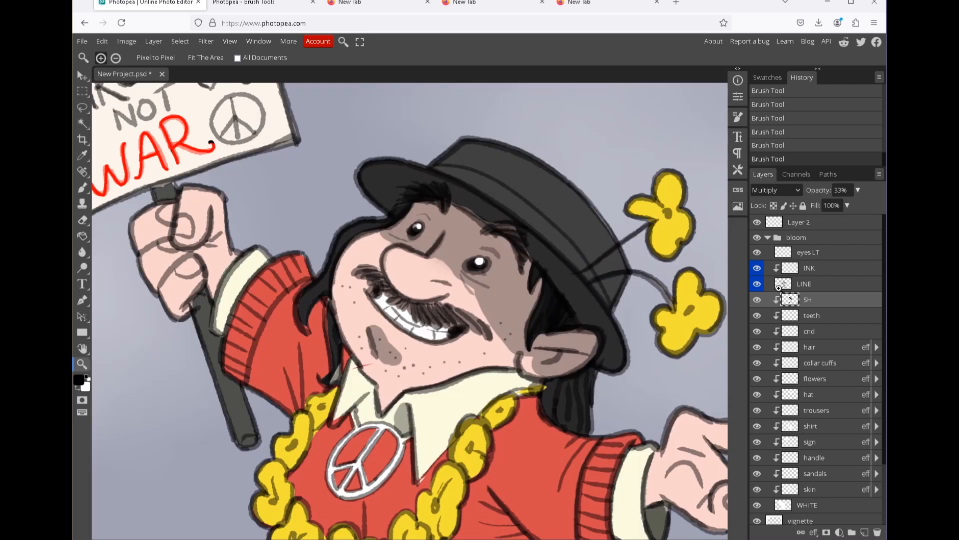
pyautogui.click(82, 252)
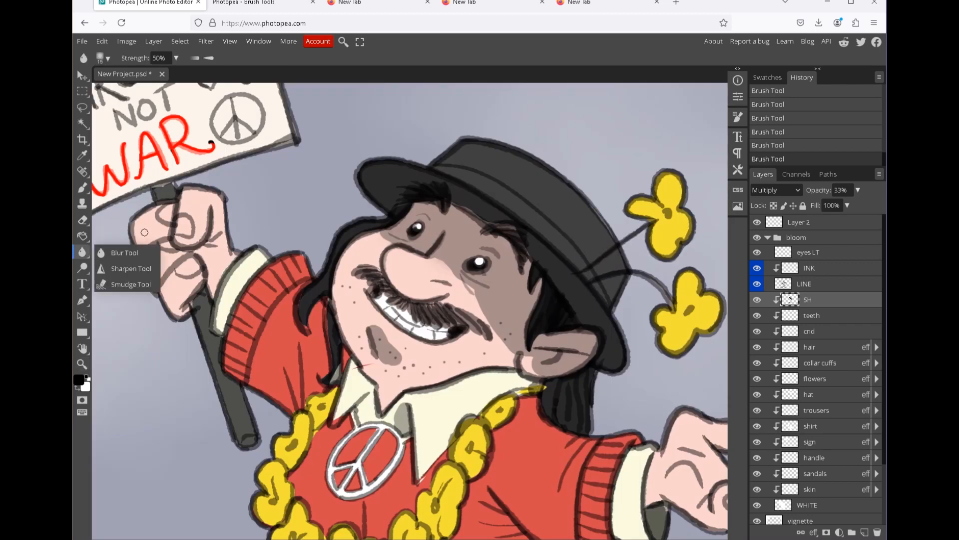
pyautogui.click(129, 283)
pyautogui.moveTo(467, 293); pyautogui.dragTo(514, 348)
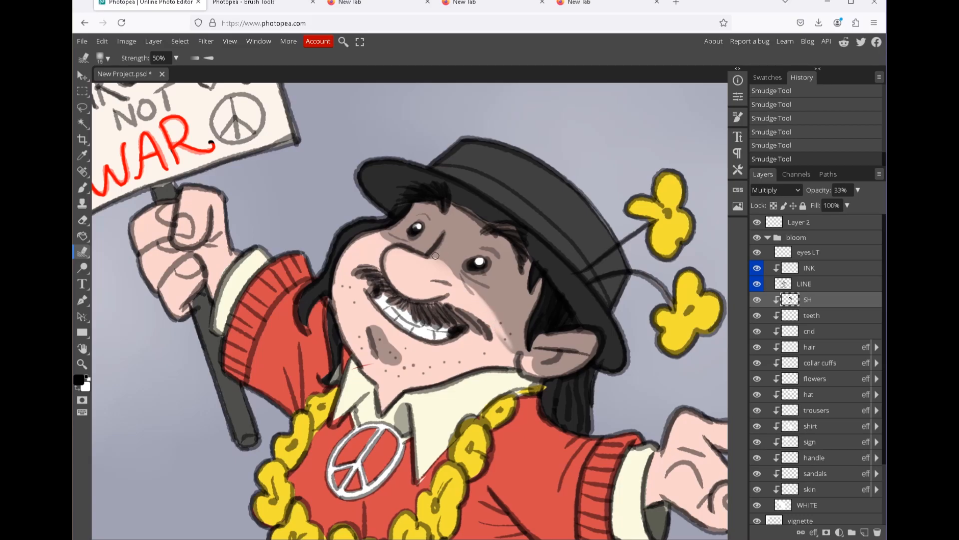
# Soften the shadow edge beside the nose and down the cheek with the Smudge tool.
pyautogui.moveTo(441, 260); pyautogui.dragTo(461, 278)
pyautogui.moveTo(392, 234)
pyautogui.mouseDown()
pyautogui.moveTo(372, 237)
pyautogui.moveTo(394, 241)
pyautogui.mouseUp()
pyautogui.moveTo(439, 269)
pyautogui.mouseDown()
pyautogui.moveTo(480, 295)
pyautogui.moveTo(474, 280)
pyautogui.moveTo(494, 307)
pyautogui.moveTo(462, 280)
pyautogui.moveTo(510, 331)
pyautogui.mouseUp()
pyautogui.press('[')
pyautogui.moveTo(479, 297); pyautogui.dragTo(514, 362)
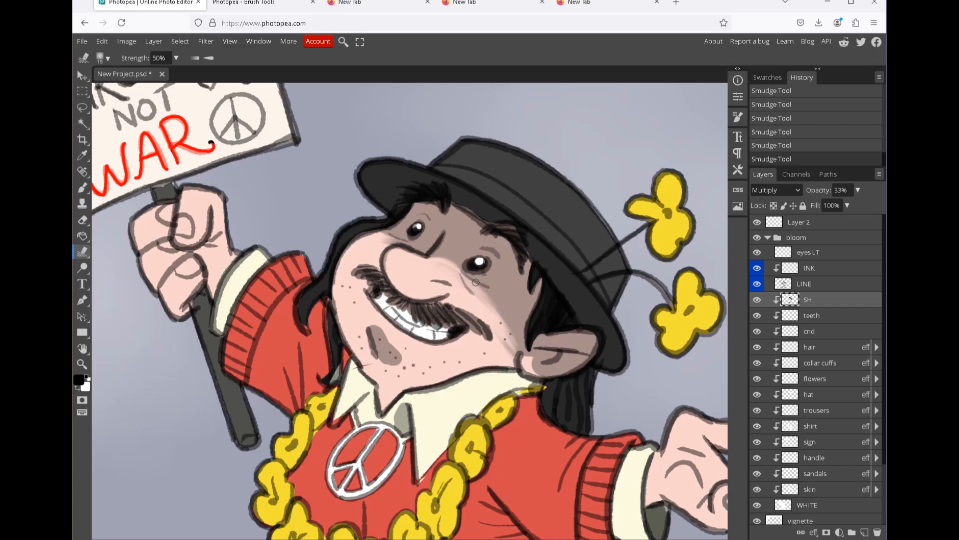
# Choose the textured 25 px brush tip for the Smudge tool and enlarge it to 40 px.
pyautogui.rightClick(486, 270)
pyautogui.scroll(-3, 545, 361)
pyautogui.scroll(2, 545, 361)
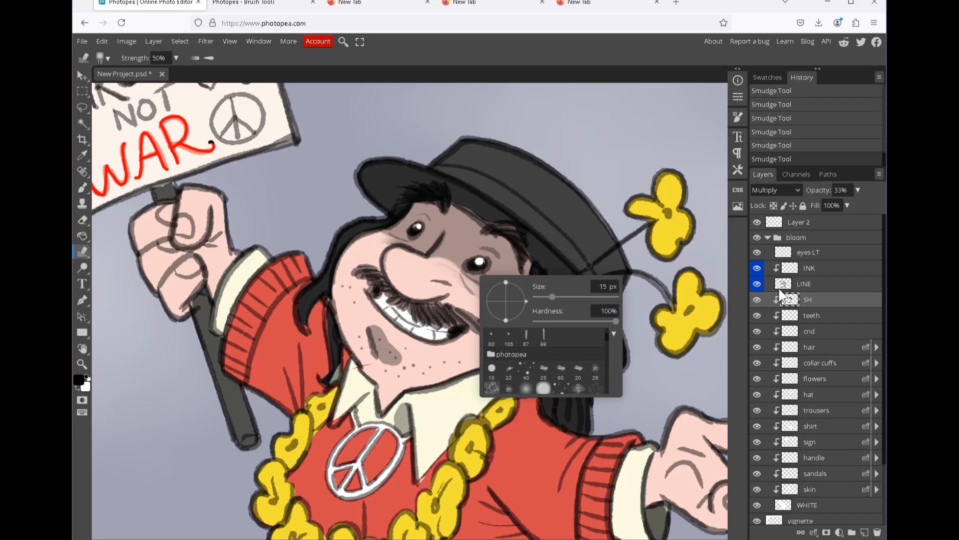
pyautogui.scroll(-1, 544, 361)
pyautogui.click(595, 359)
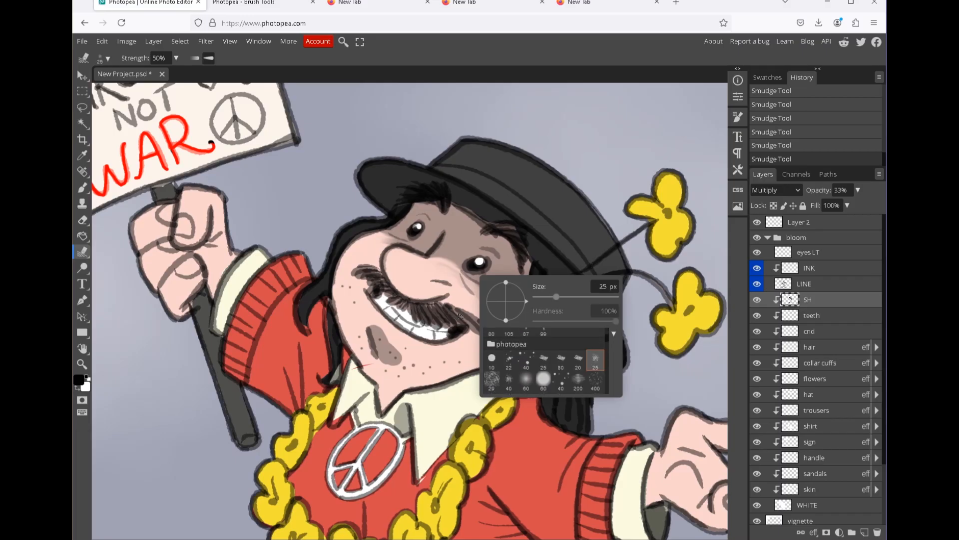
pyautogui.click(435, 273)
pyautogui.press(']')
pyautogui.press(']')
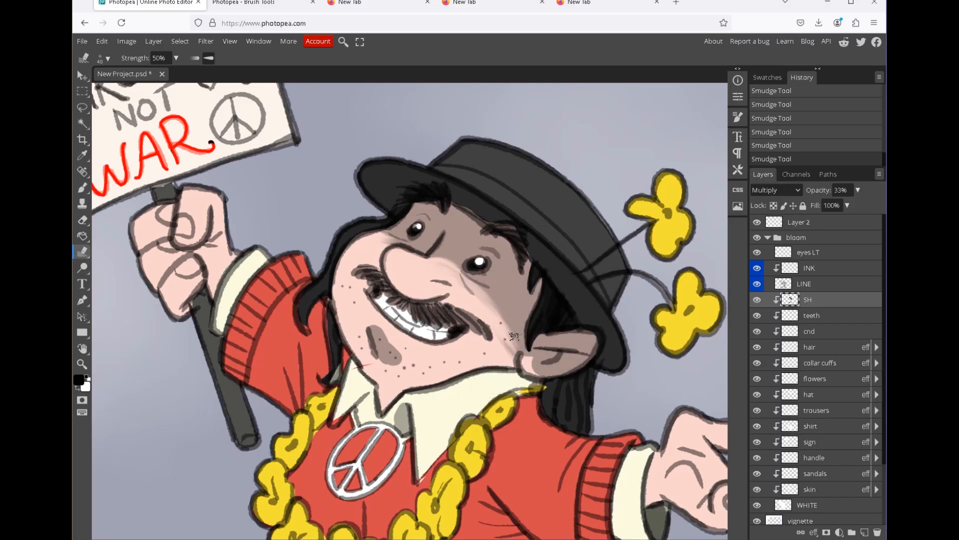
# Set the smudge strength to 100% and blend the shadow edge down the cheek toward the ear.
pyautogui.click(161, 58)
pyautogui.click(175, 58)
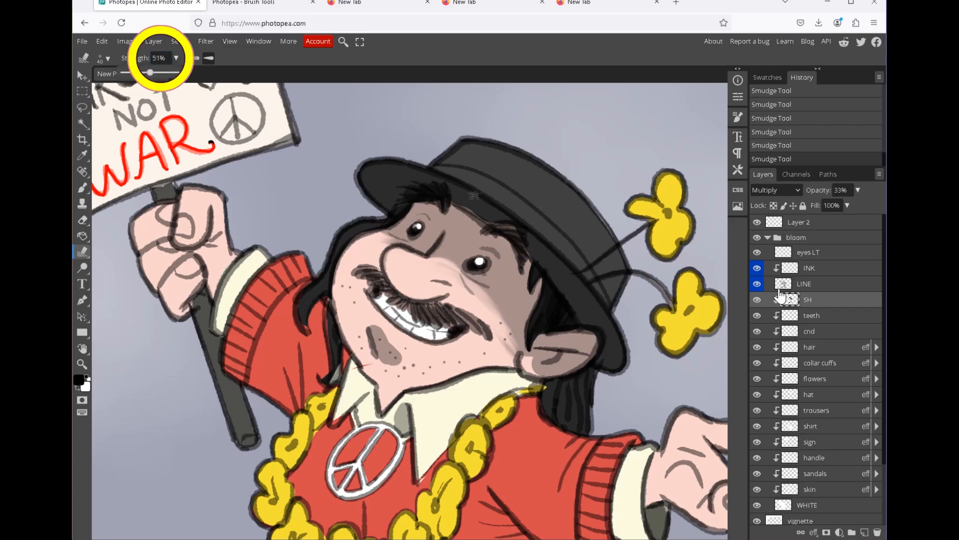
pyautogui.moveTo(149, 72); pyautogui.dragTo(172, 73)
pyautogui.click(448, 273)
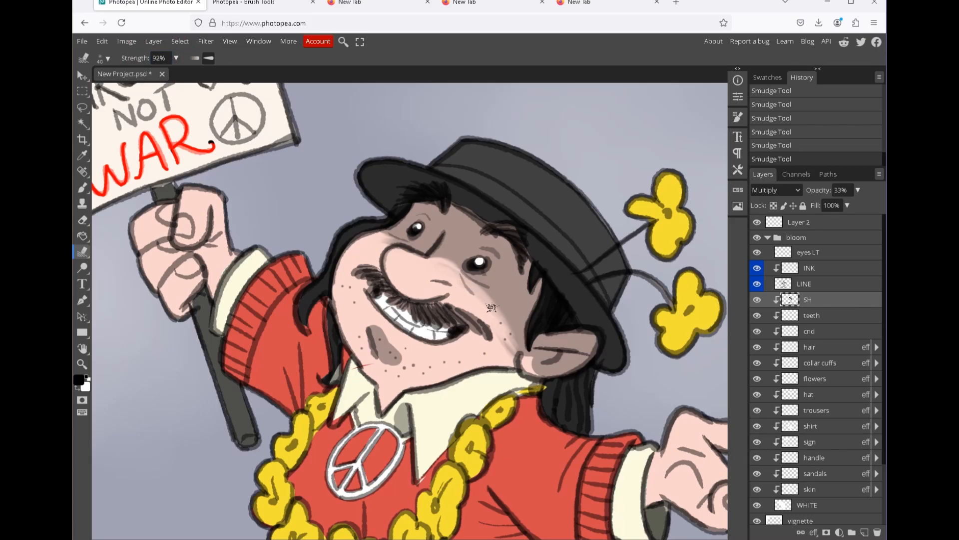
pyautogui.click(176, 58)
pyautogui.moveTo(172, 73); pyautogui.dragTo(176, 72)
pyautogui.rightClick(173, 74)
pyautogui.press('Escape')
pyautogui.click(466, 287)
pyautogui.moveTo(466, 286)
pyautogui.mouseDown()
pyautogui.moveTo(510, 324)
pyautogui.moveTo(510, 349)
pyautogui.mouseUp()
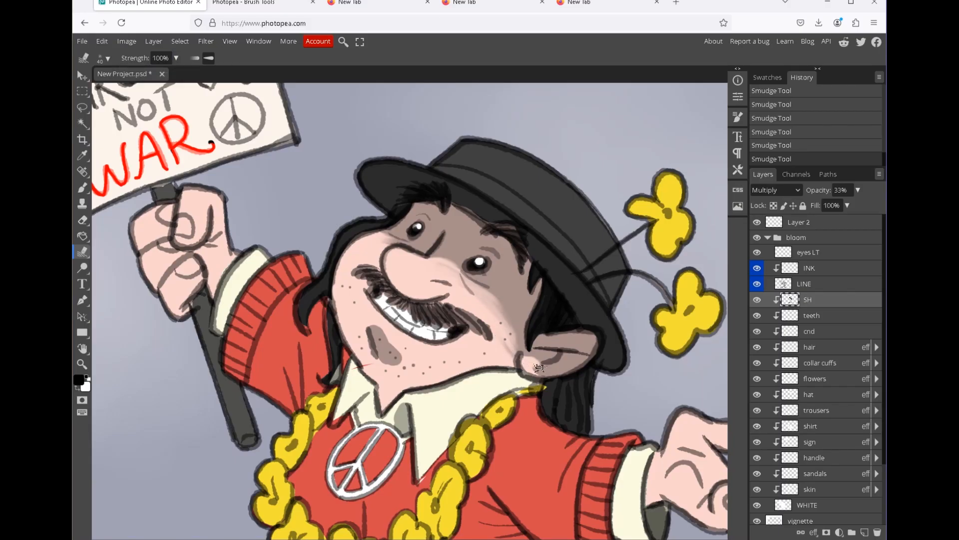
# Try the 20 px brush tip for smudging the shadow beside the nose, and undo the stroke.
pyautogui.rightClick(540, 372)
pyautogui.scroll(-3, 534, 322)
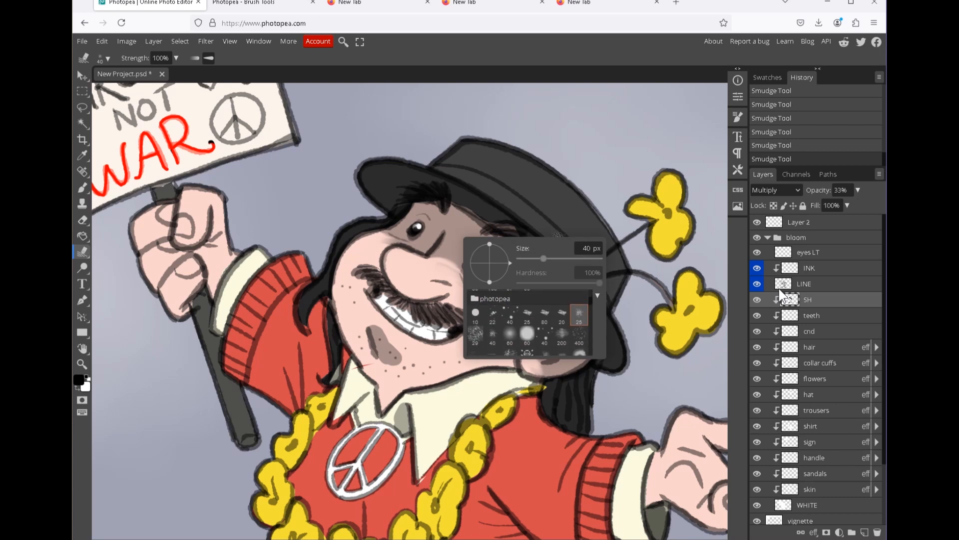
pyautogui.click(562, 304)
pyautogui.click(435, 261)
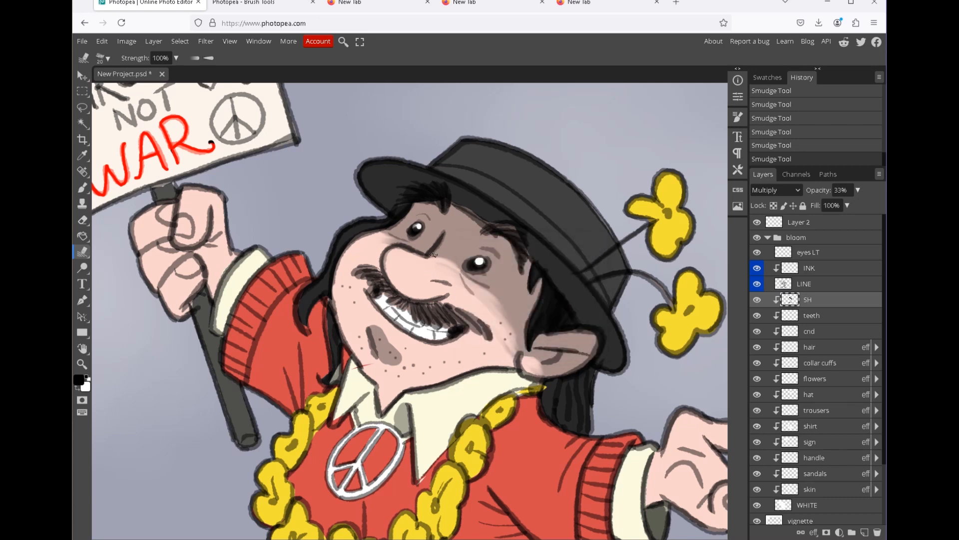
pyautogui.moveTo(373, 239); pyautogui.dragTo(402, 255)
pyautogui.hotkey('ctrl', 'z')
# Return to the textured smudge tip and soften the shadow on the chin.
pyautogui.rightClick(442, 253)
pyautogui.click(470, 336)
pyautogui.moveTo(412, 351)
pyautogui.mouseDown()
pyautogui.moveTo(387, 339)
pyautogui.moveTo(412, 366)
pyautogui.moveTo(392, 368)
pyautogui.mouseUp()
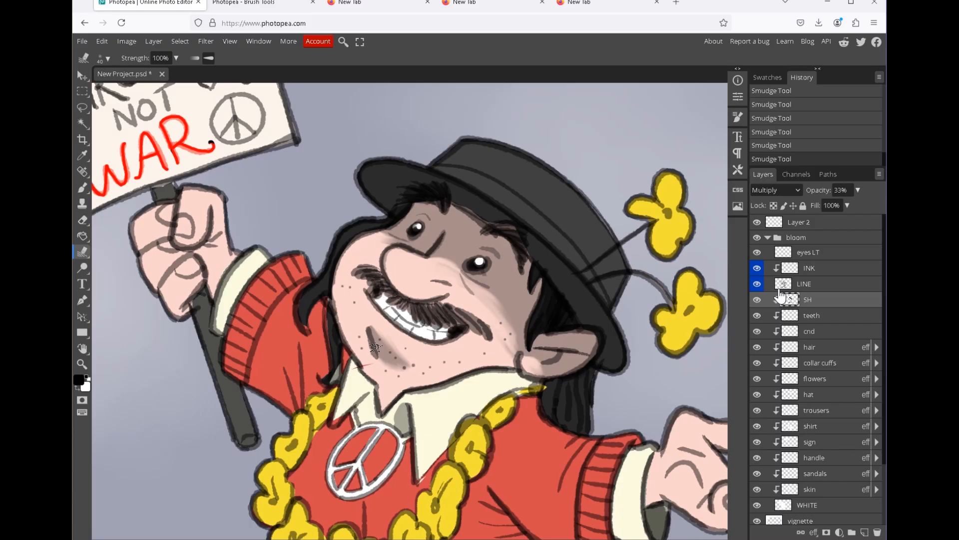
pyautogui.click(795, 425)
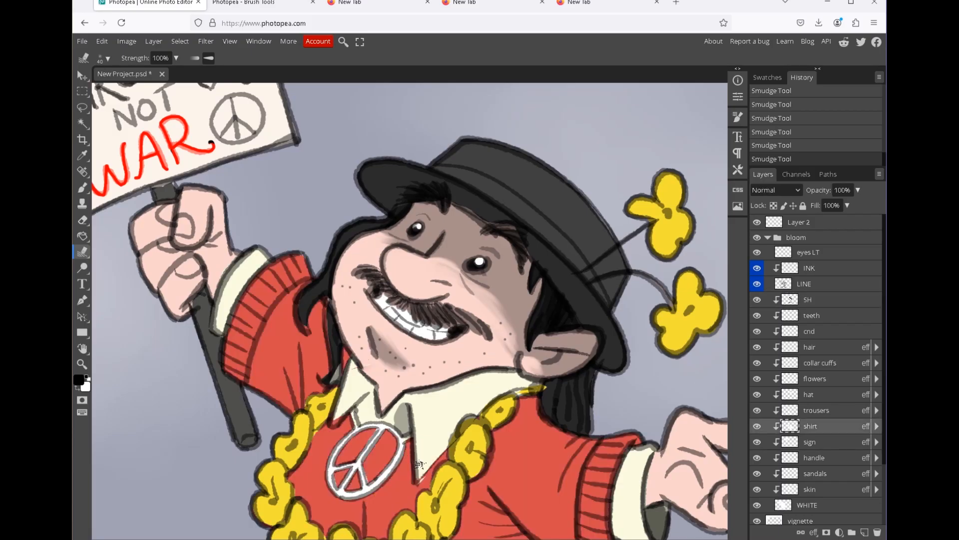
pyautogui.click(806, 299)
pyautogui.scroll(1, 469, 300)
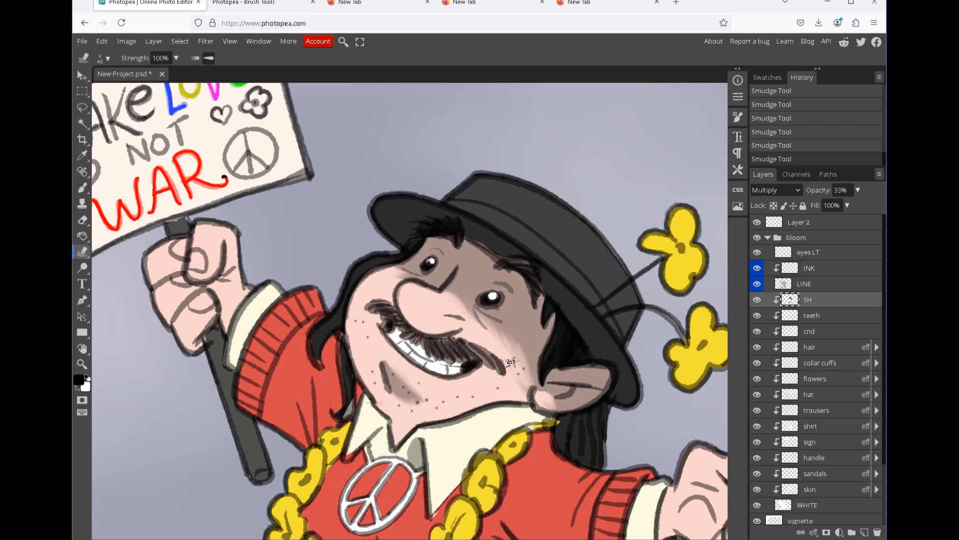
pyautogui.scroll(-7, 479, 325)
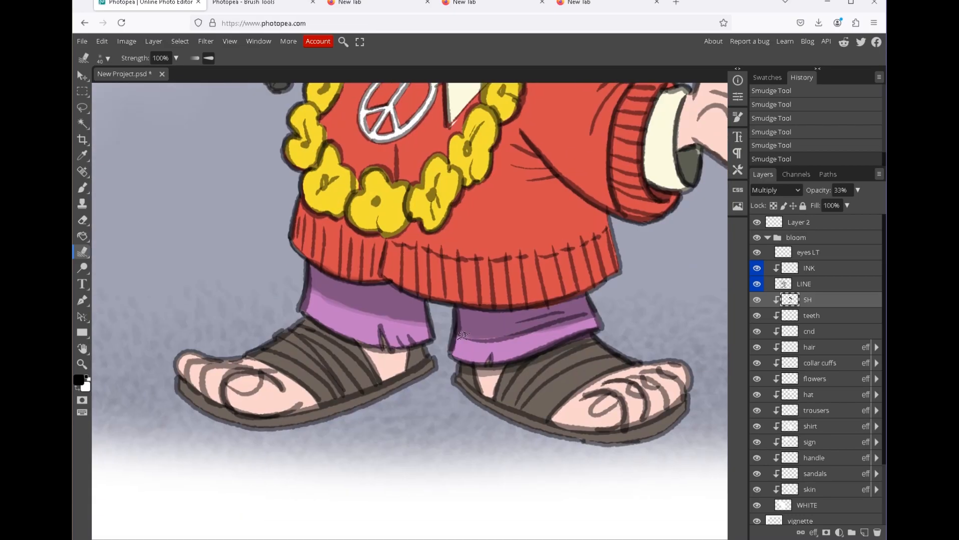
pyautogui.scroll(7, 522, 330)
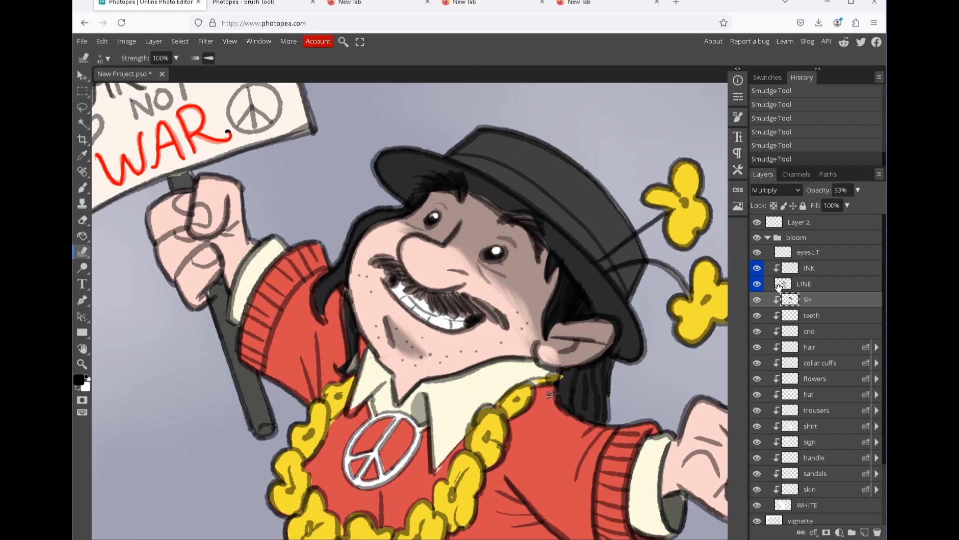
# Switch to the Eraser, pick another brush tip, erase around the hair beneath the hat brim, and enlarge the tip to 80 px.
pyautogui.press('e')
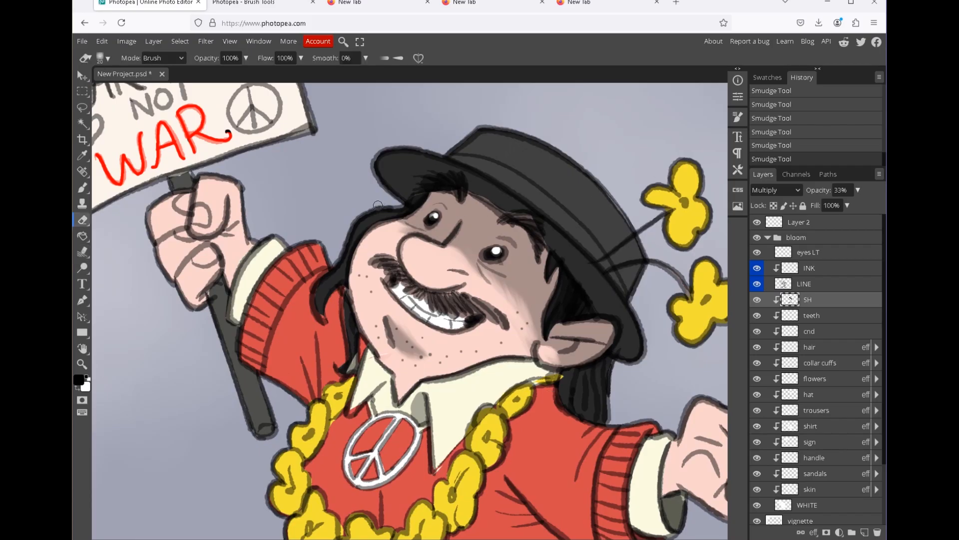
pyautogui.press('F5')
pyautogui.click(520, 111)
pyautogui.click(353, 208)
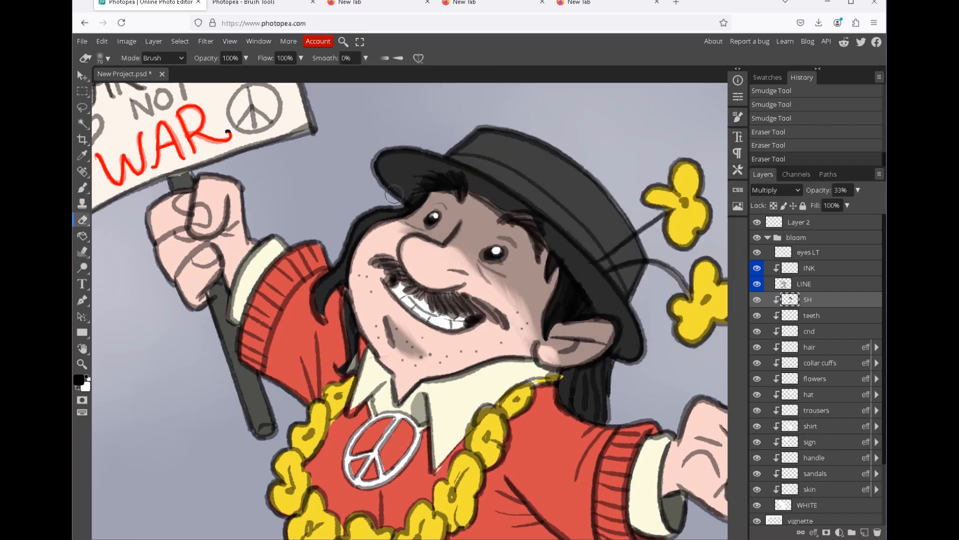
pyautogui.press(']')
# Set the eraser opacity to 17% and lightly fade the shadow edges around the nose and cheek, reducing the tip to 70 px.
pyautogui.click(246, 58)
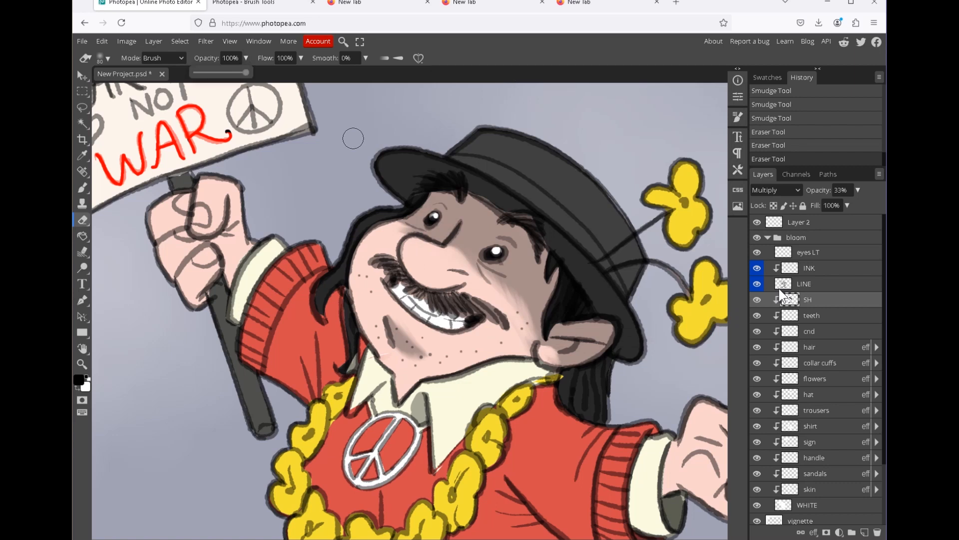
pyautogui.moveTo(246, 73); pyautogui.dragTo(202, 72)
pyautogui.moveTo(467, 255)
pyautogui.mouseDown()
pyautogui.moveTo(469, 268)
pyautogui.moveTo(462, 257)
pyautogui.mouseUp()
pyautogui.moveTo(453, 251); pyautogui.dragTo(479, 272)
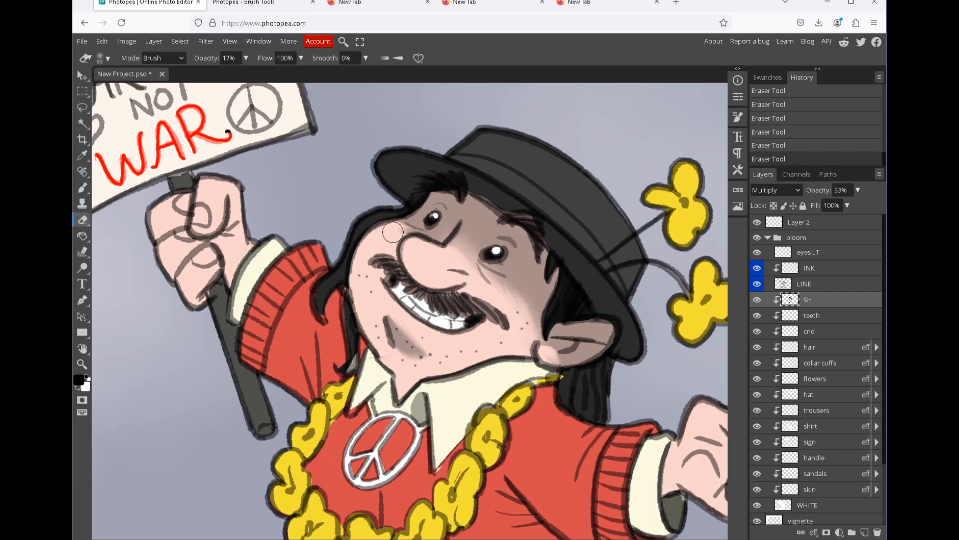
pyautogui.press('[')
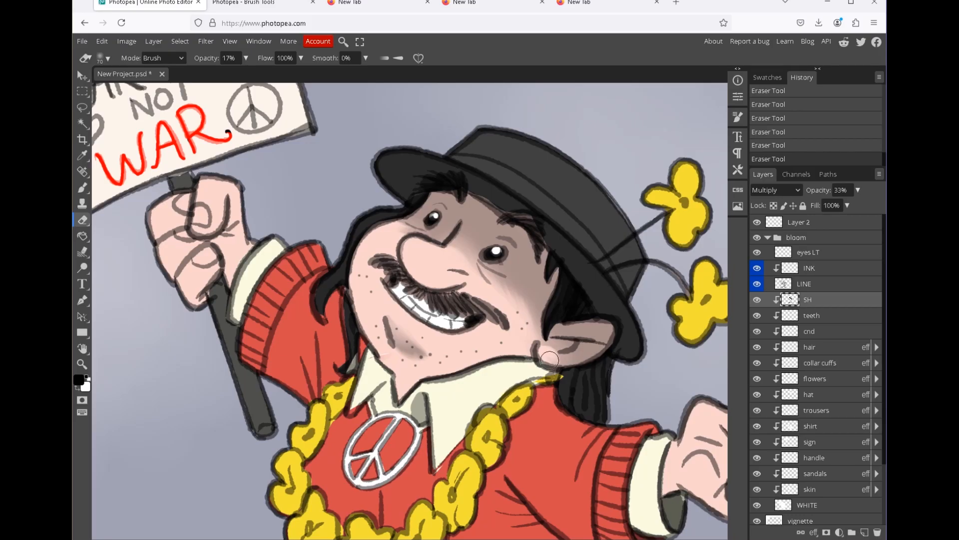
# Try the Color Burn blend mode on the SH shading layer and inspect the character's shadows.
pyautogui.press('z')
pyautogui.moveTo(551, 365); pyautogui.dragTo(779, 288)
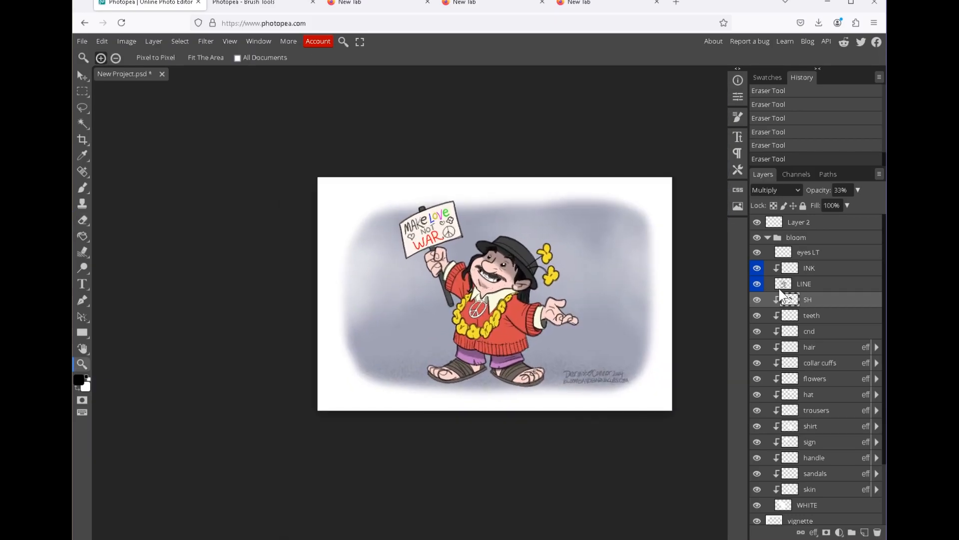
pyautogui.click(777, 190)
pyautogui.click(780, 310)
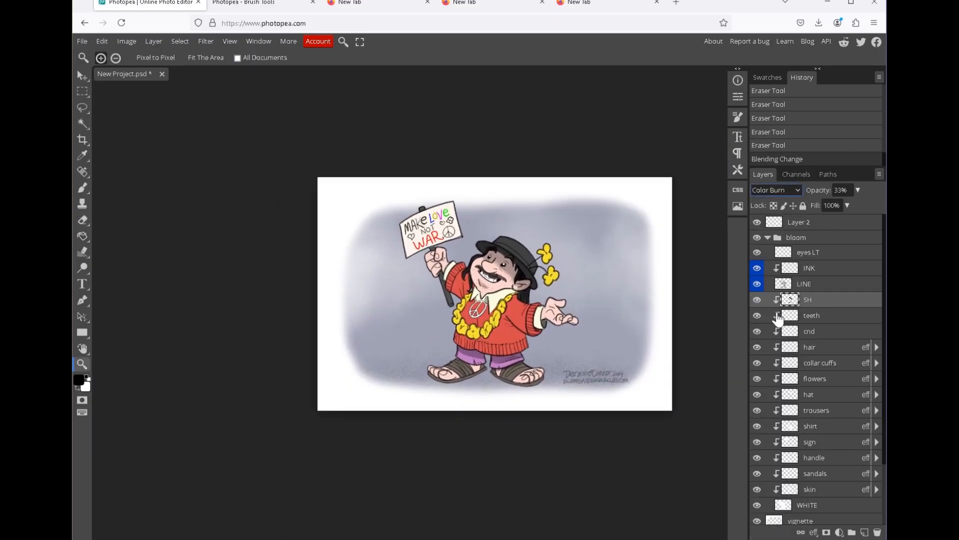
pyautogui.moveTo(513, 274); pyautogui.dragTo(589, 274)
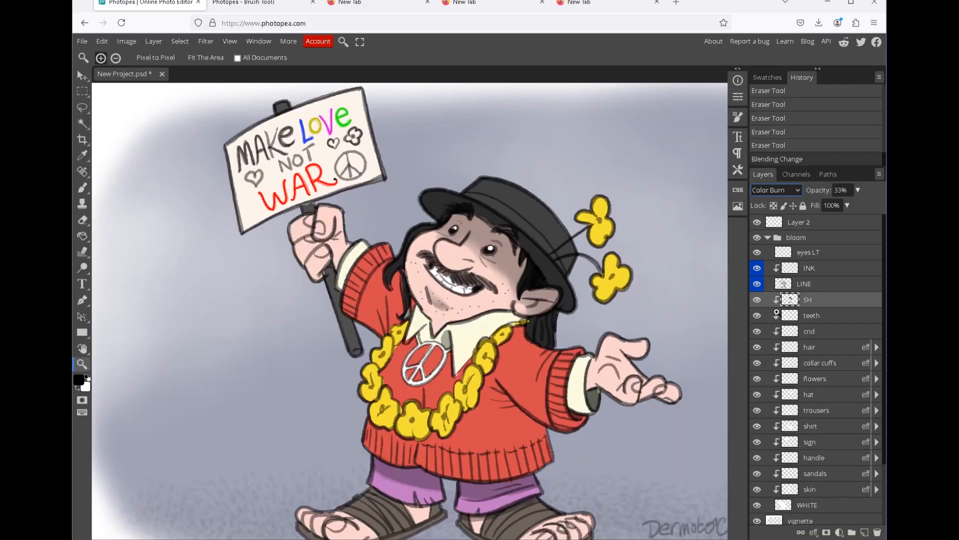
# Try successive blend modes on the SH layer up to Screen, and step back to Overlay.
pyautogui.click(777, 190)
pyautogui.click(777, 330)
pyautogui.press('Down')
pyautogui.press('Down')
pyautogui.press('Down')
pyautogui.press('Down')
pyautogui.press('Down')
pyautogui.press('Down')
pyautogui.press('Down')
pyautogui.press('Down')
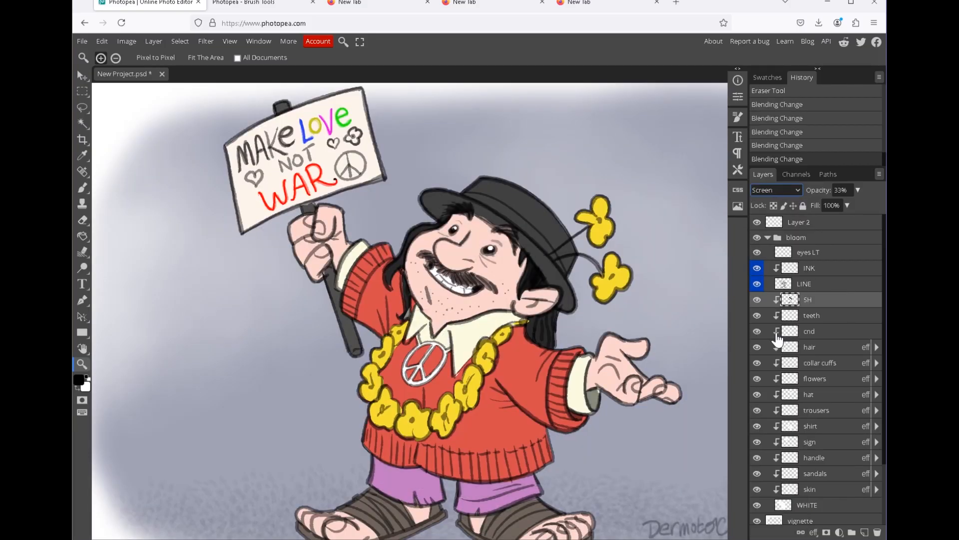
pyautogui.press('Up')
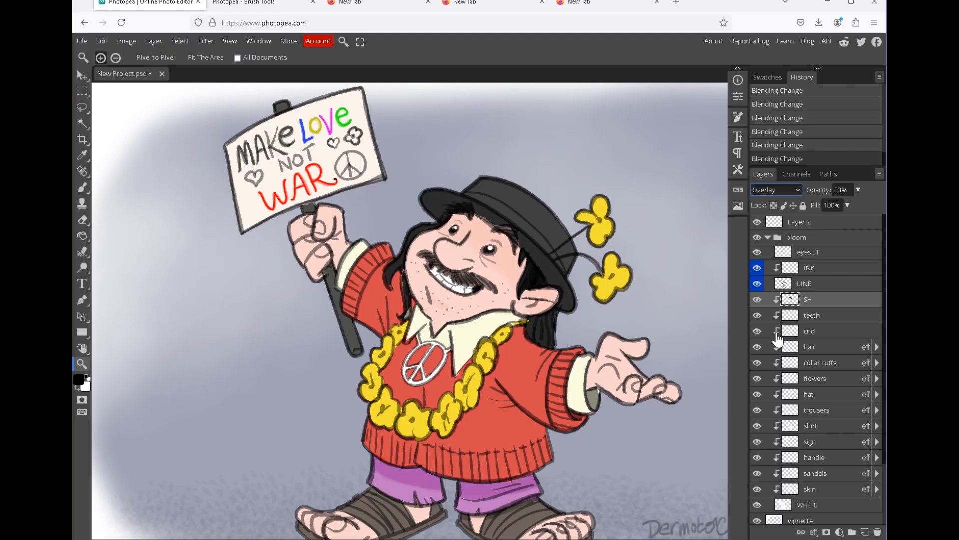
# Try the Overlay shading at 100% opacity, and reduce the SH layer's opacity to 65%.
pyautogui.press('0')
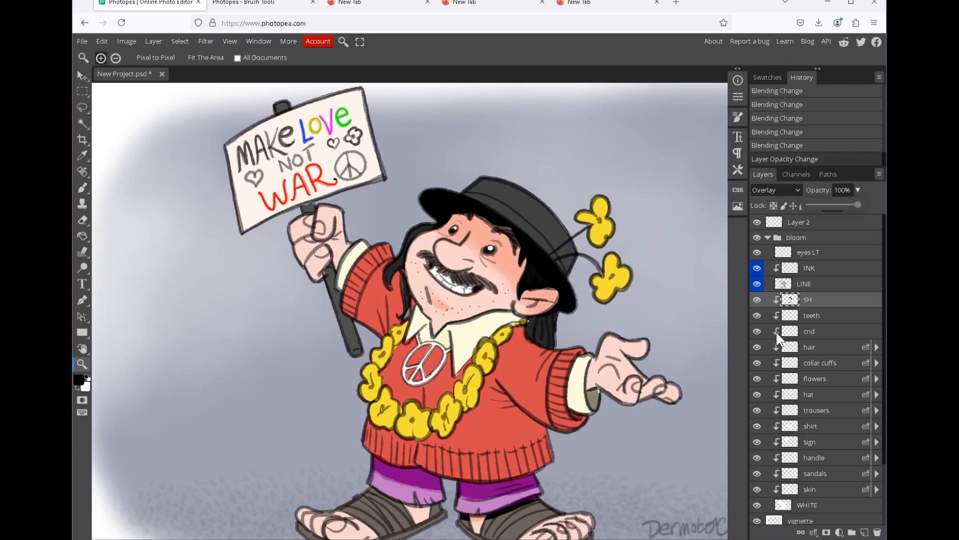
pyautogui.press('6')
pyautogui.press('5')
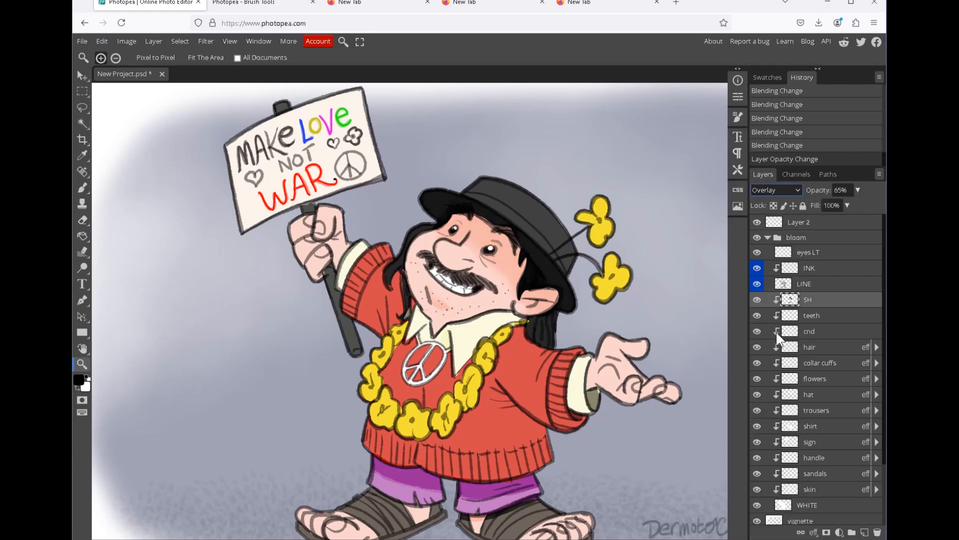
# Preview the remaining blend modes on the SH layer from Overlay through to Luminosity.
pyautogui.press('Down')
pyautogui.press('Down')
pyautogui.press('Down')
pyautogui.press('Down')
pyautogui.press('Down')
pyautogui.press('Down')
pyautogui.press('Down')
pyautogui.press('Down')
pyautogui.press('Down')
pyautogui.press('Down')
pyautogui.press('Down')
pyautogui.press('Down')
pyautogui.press('Down')
pyautogui.press('Down')
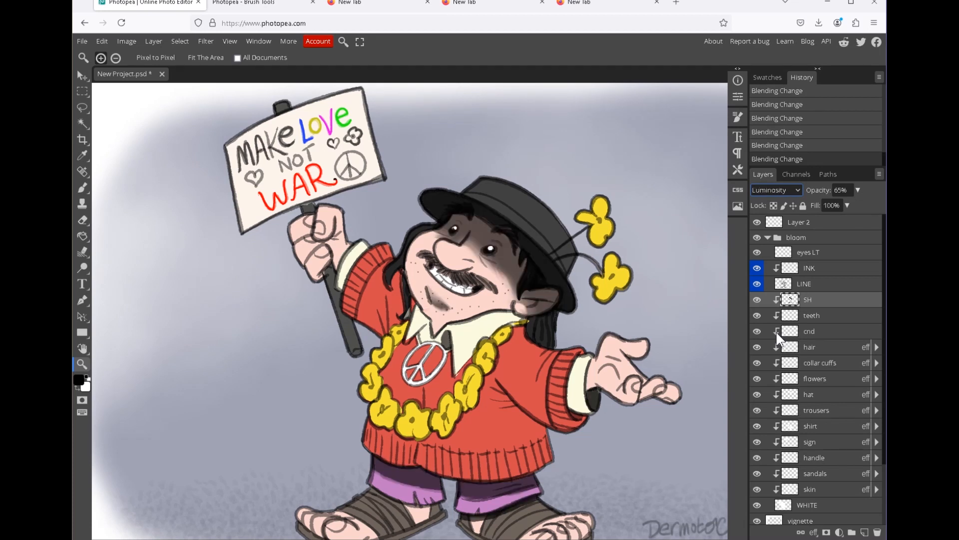
# Set the SH layer's blend mode to Multiply and its opacity to 32%.
pyautogui.hotkey('alt', 'Down')
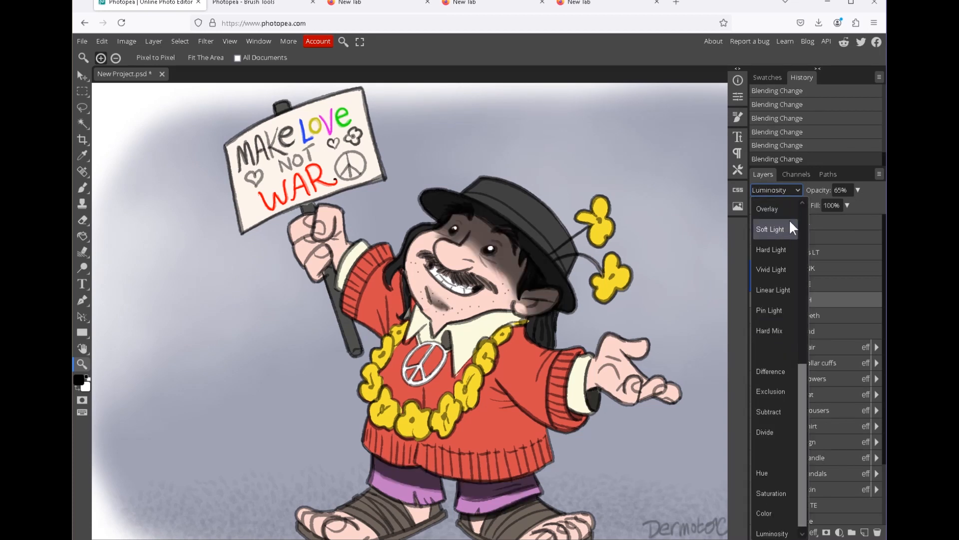
pyautogui.scroll(5, 797, 379)
pyautogui.click(769, 289)
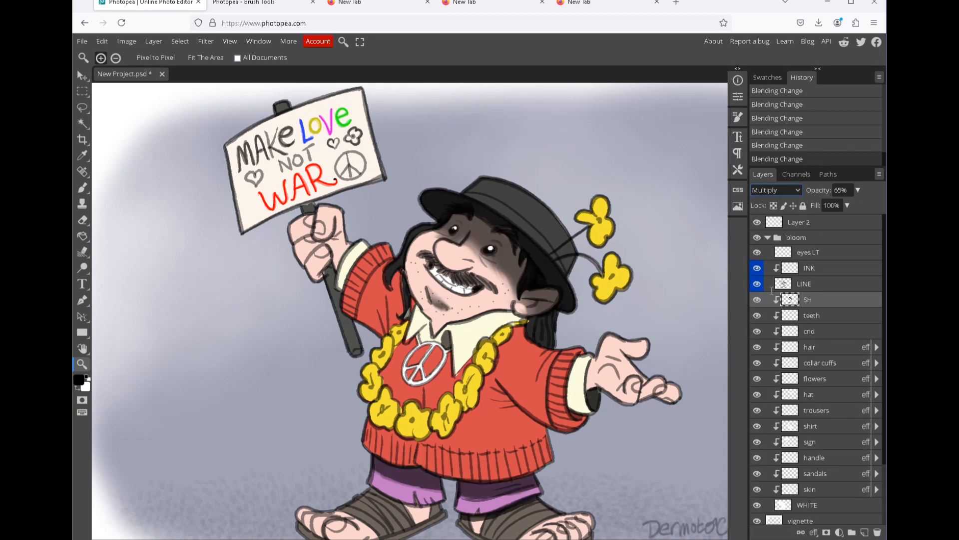
pyautogui.moveTo(840, 205); pyautogui.dragTo(824, 205)
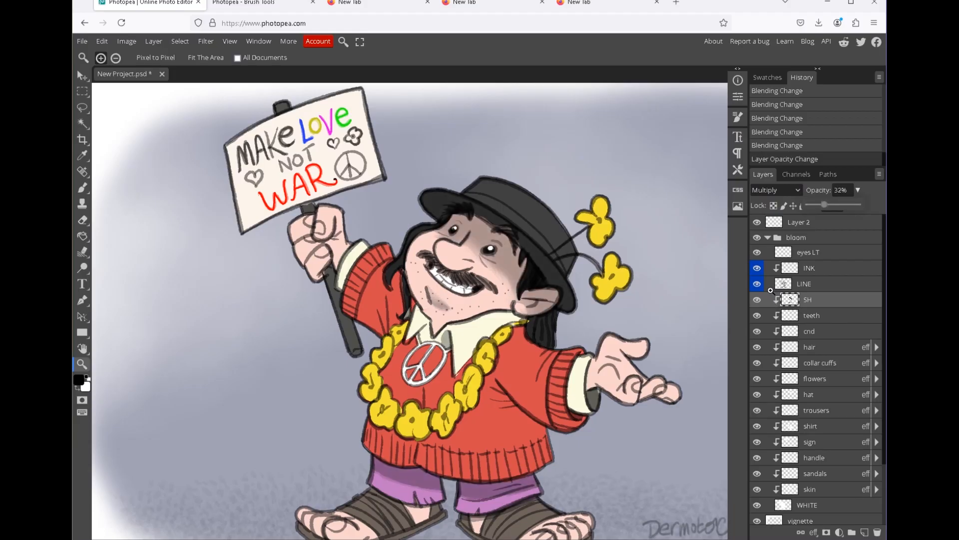